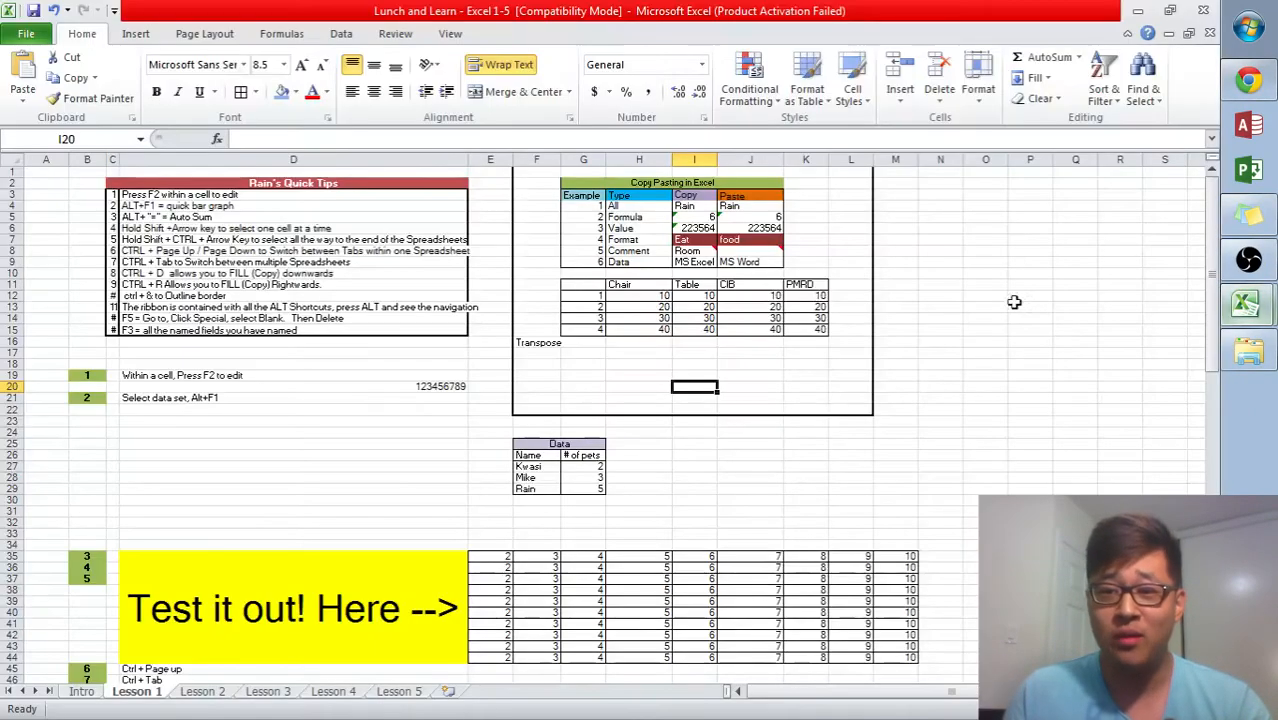
# - Browse through the workbook's Intro, Lesson 1 and Lesson 2 sheets, ending on the Lesson 1 sheet
pyautogui.click(83, 692)
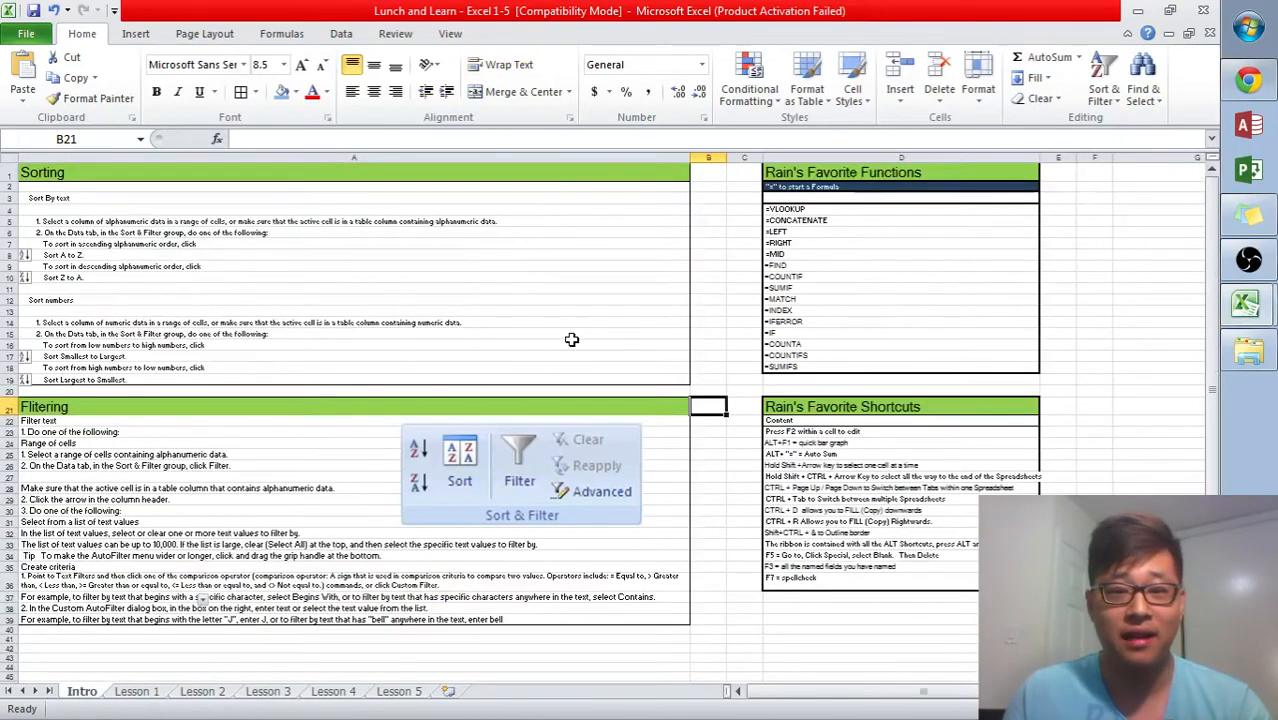
pyautogui.click(136, 695)
pyautogui.click(201, 695)
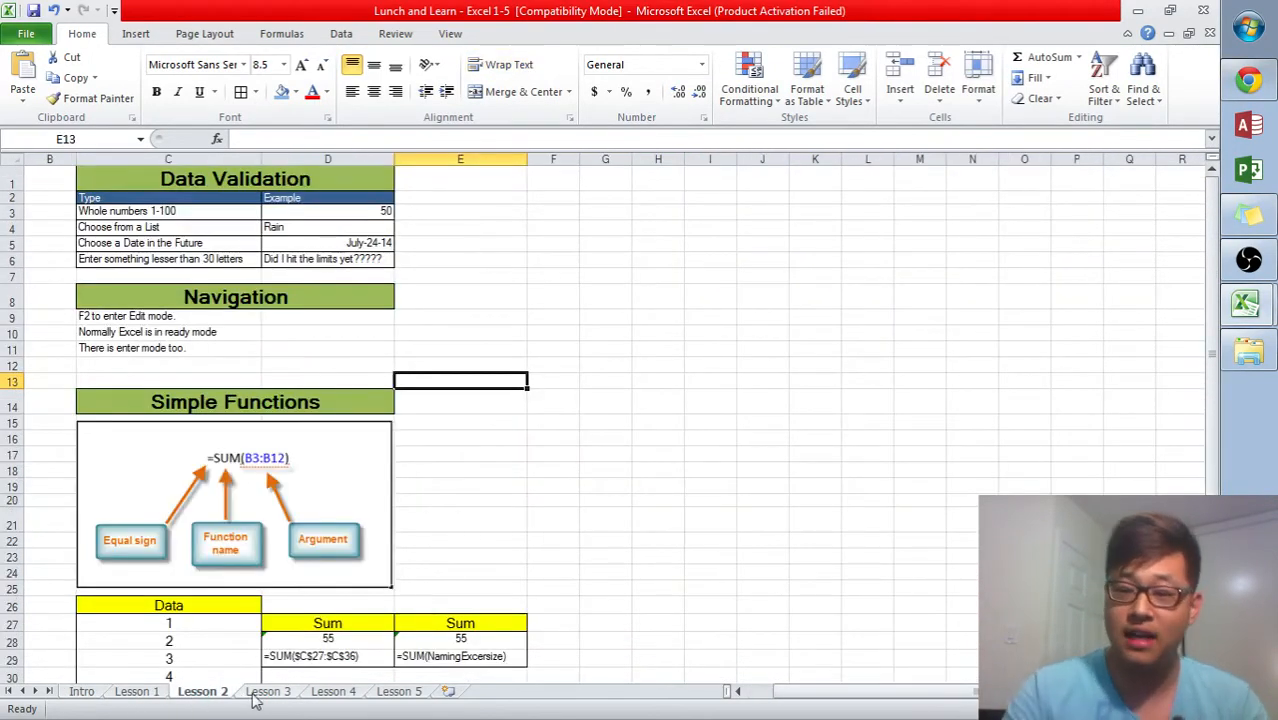
pyautogui.hotkey('ctrl', 'pagedown')
pyautogui.hotkey('ctrl', 'pagedown')
pyautogui.hotkey('ctrl', 'pageup')
pyautogui.hotkey('ctrl', 'pageup')
pyautogui.hotkey('ctrl', 'pageup')
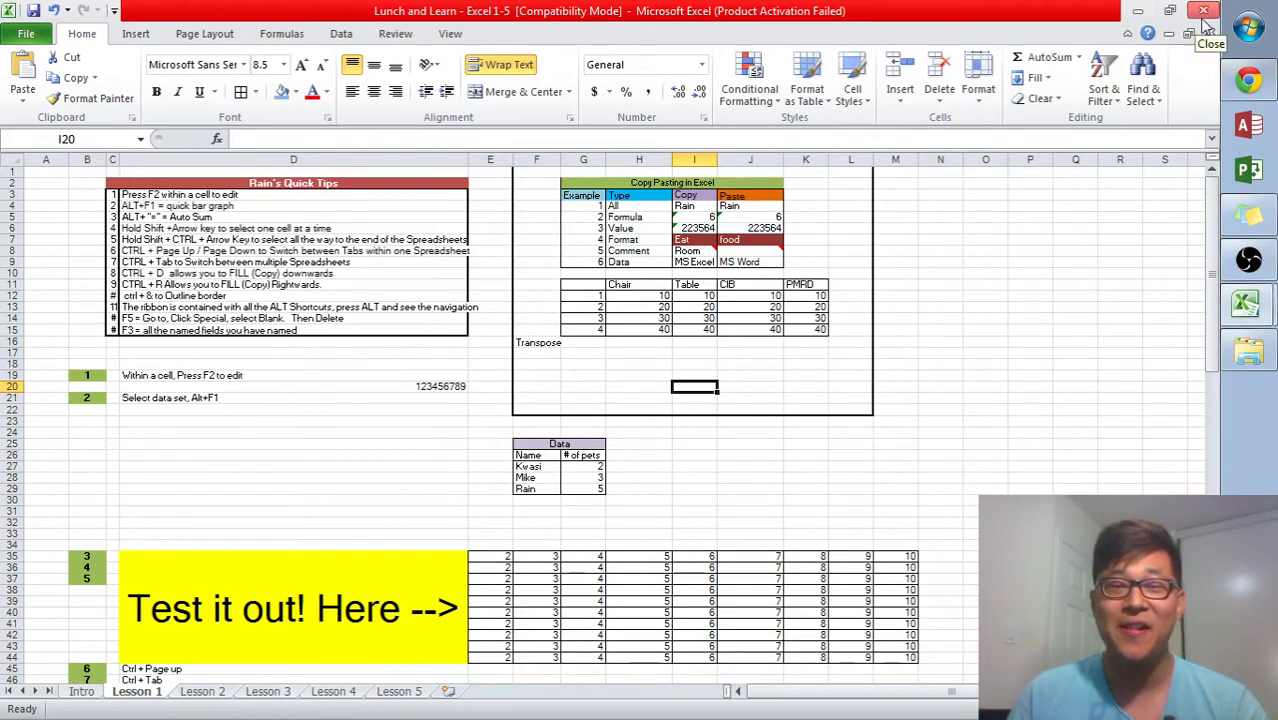
# - Switch briefly to the browser and back, then flip between the Intro and Lesson 1 sheets
pyautogui.click(1245, 86)
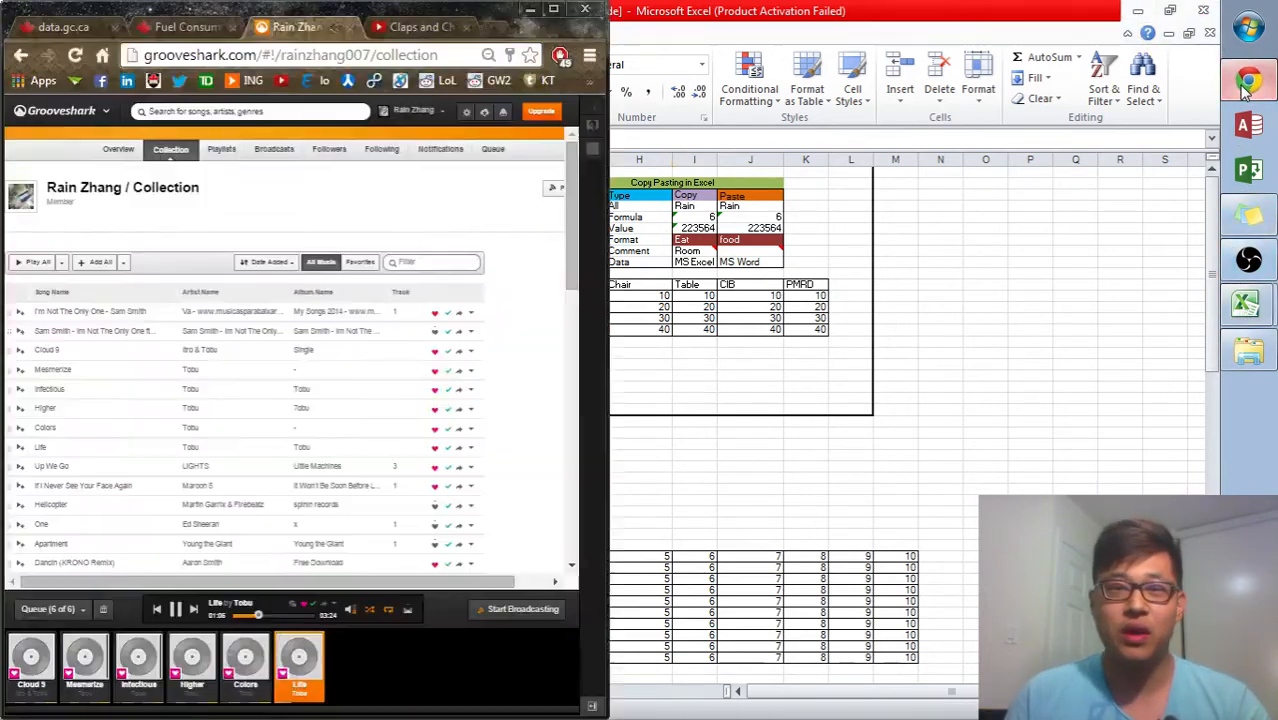
pyautogui.click(683, 50)
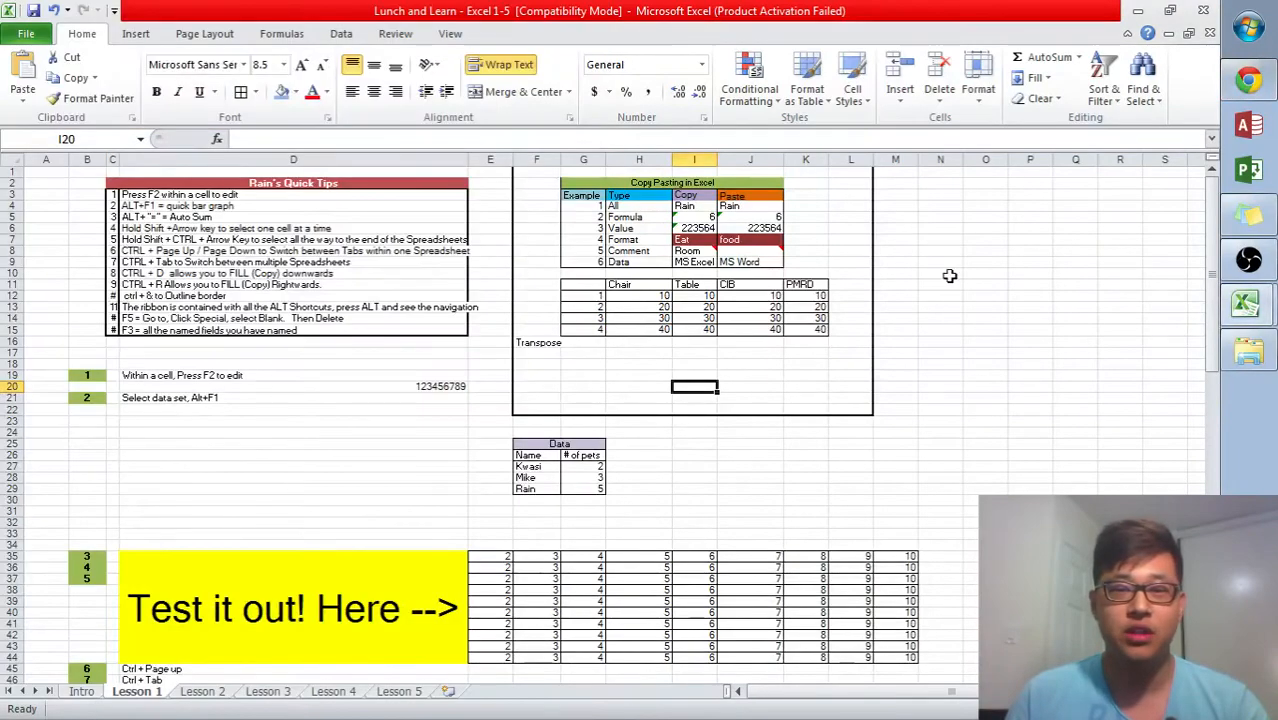
pyautogui.click(92, 692)
pyautogui.click(706, 311)
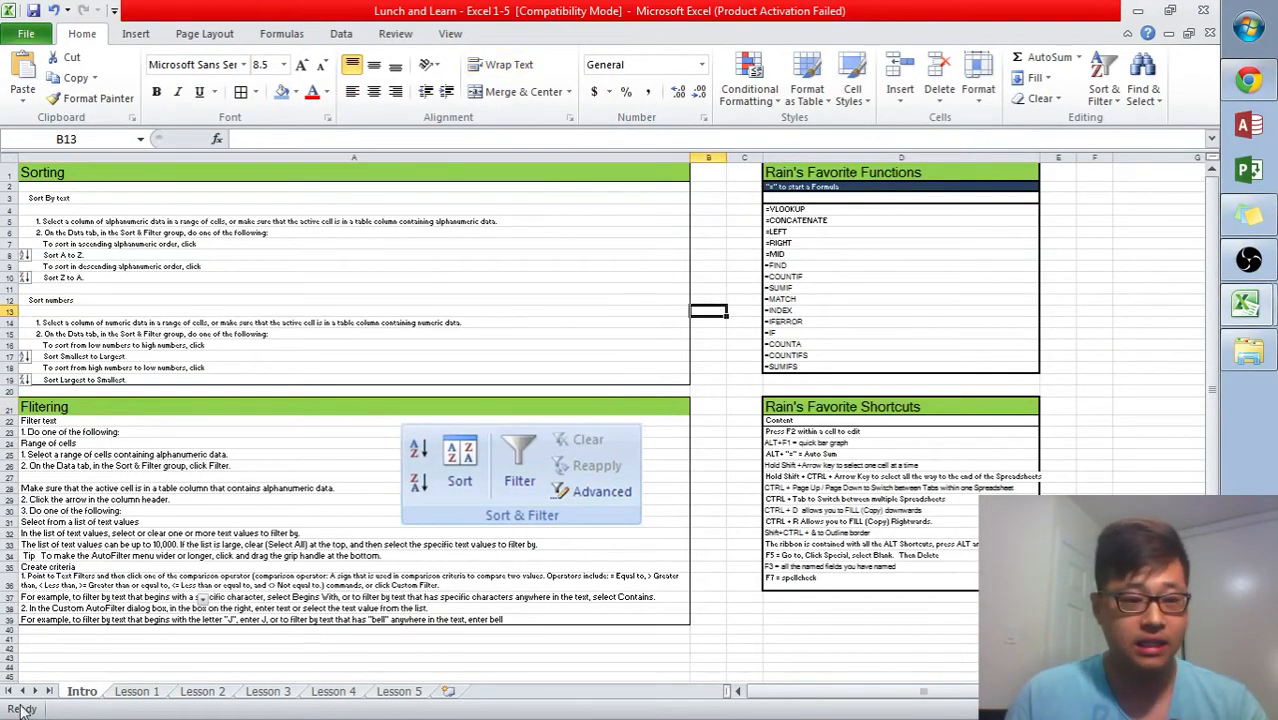
pyautogui.click(124, 692)
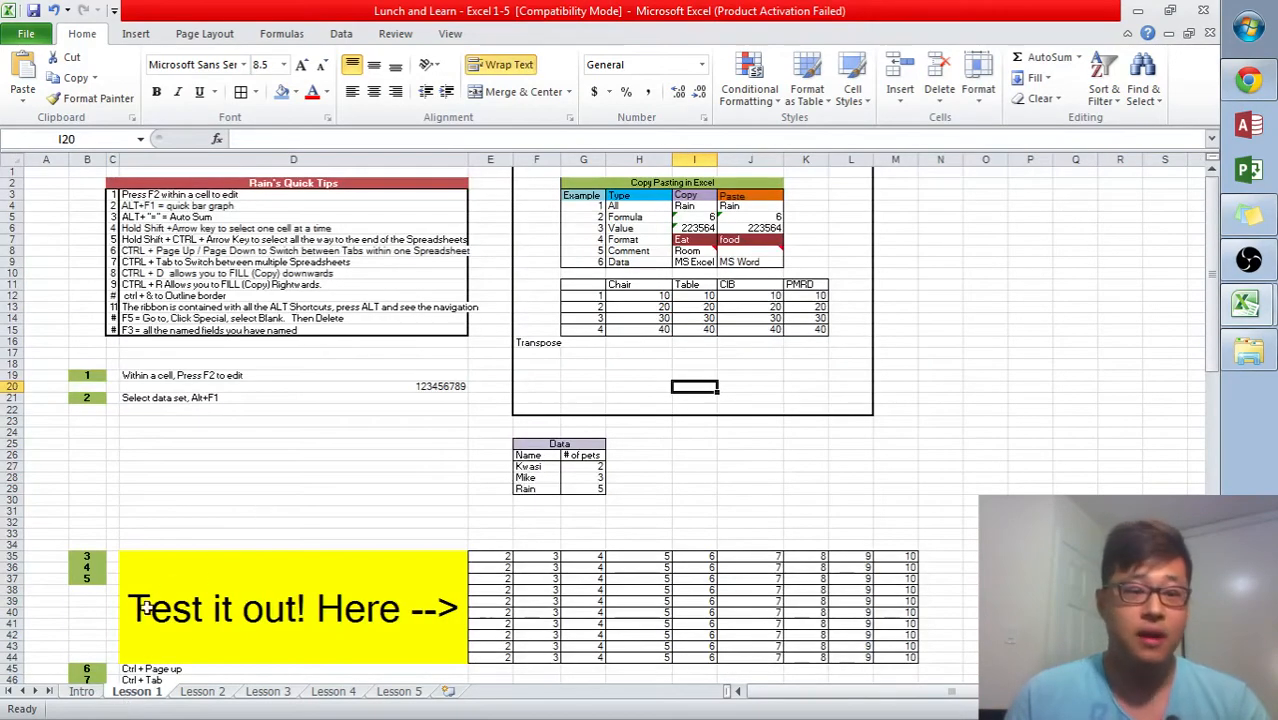
pyautogui.click(86, 693)
# - Open the Government of Canada Open Data Portal tab in the browser, maximize it, and scroll through the dataset listings
pyautogui.click(1248, 80)
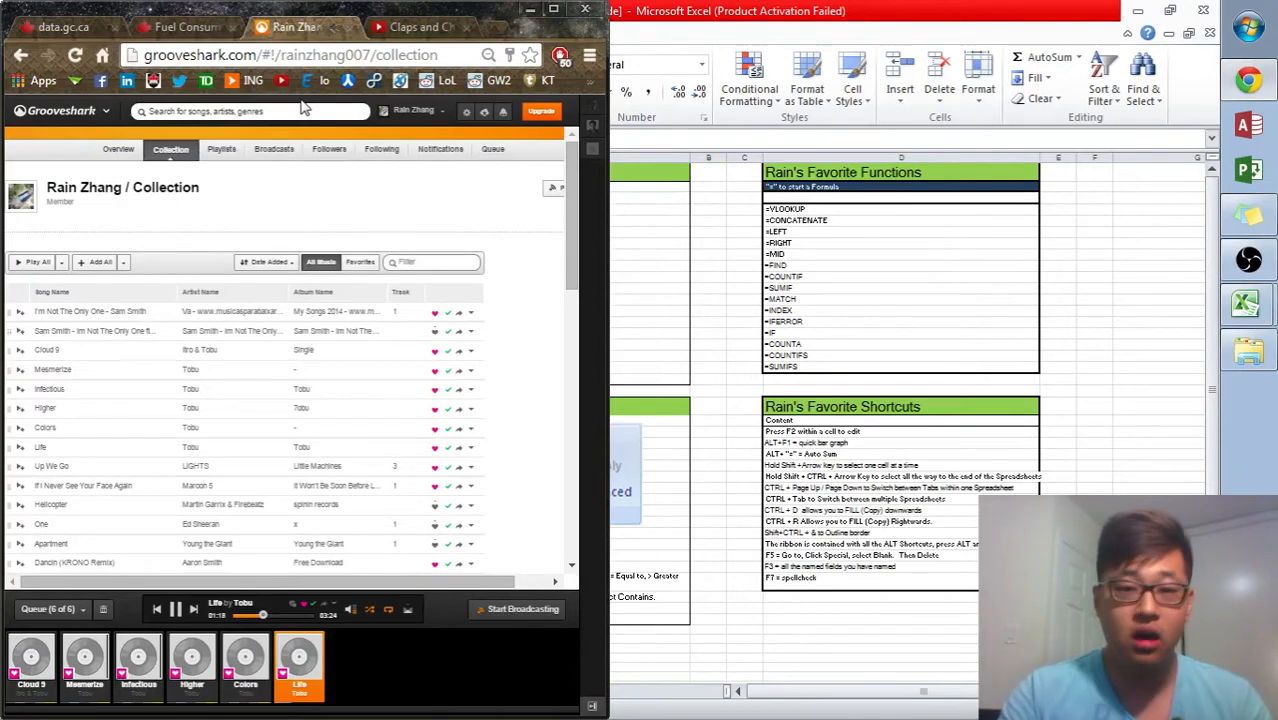
pyautogui.hotkey('ctrl', '1')
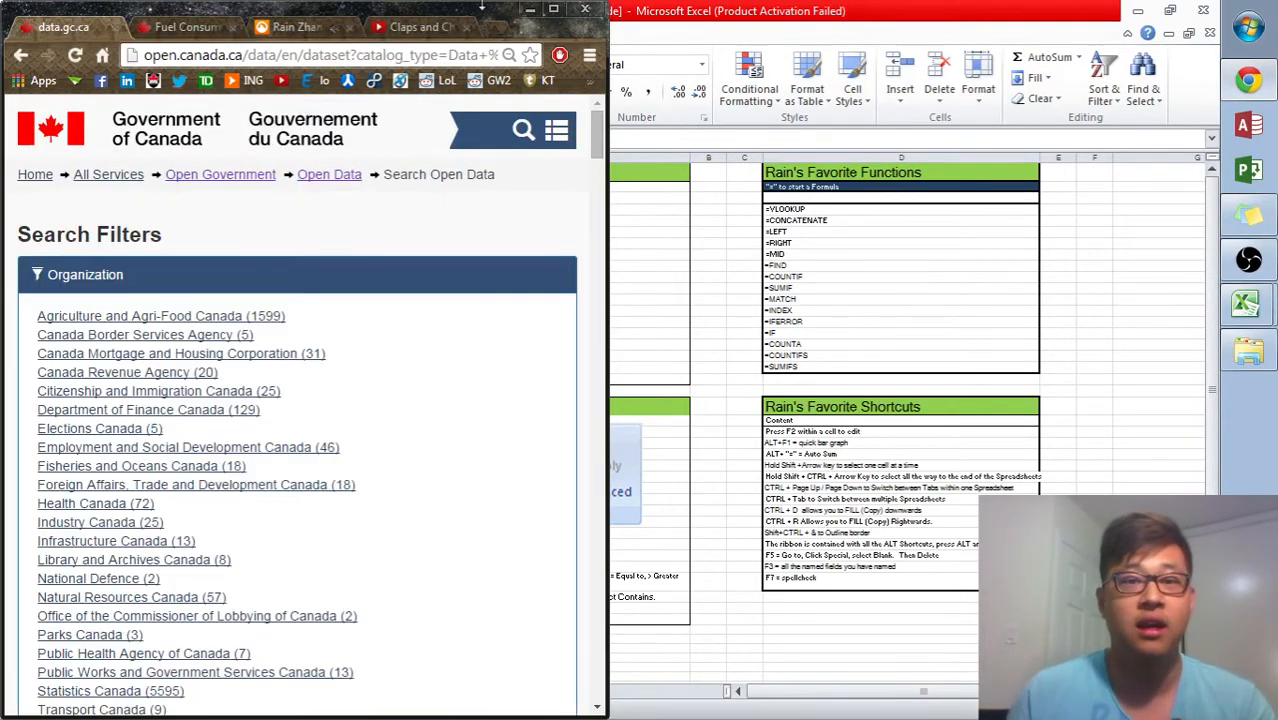
pyautogui.click(553, 11)
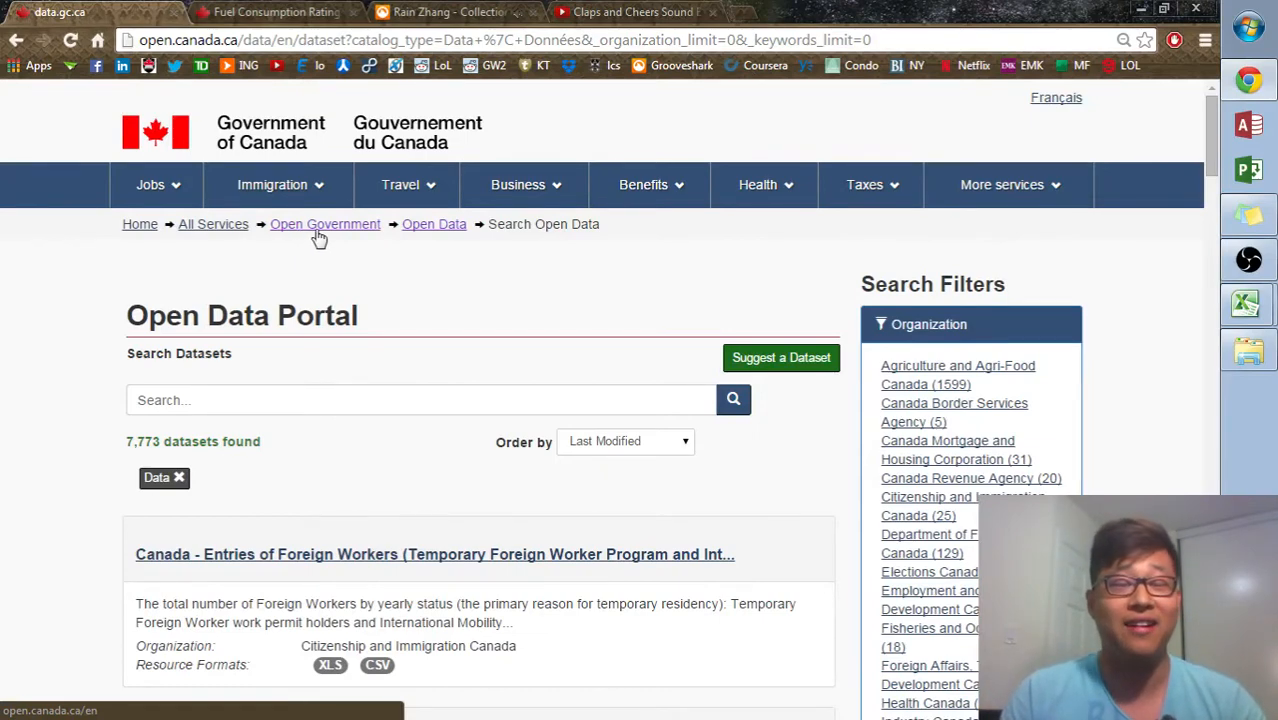
pyautogui.scroll(-2, 443, 228)
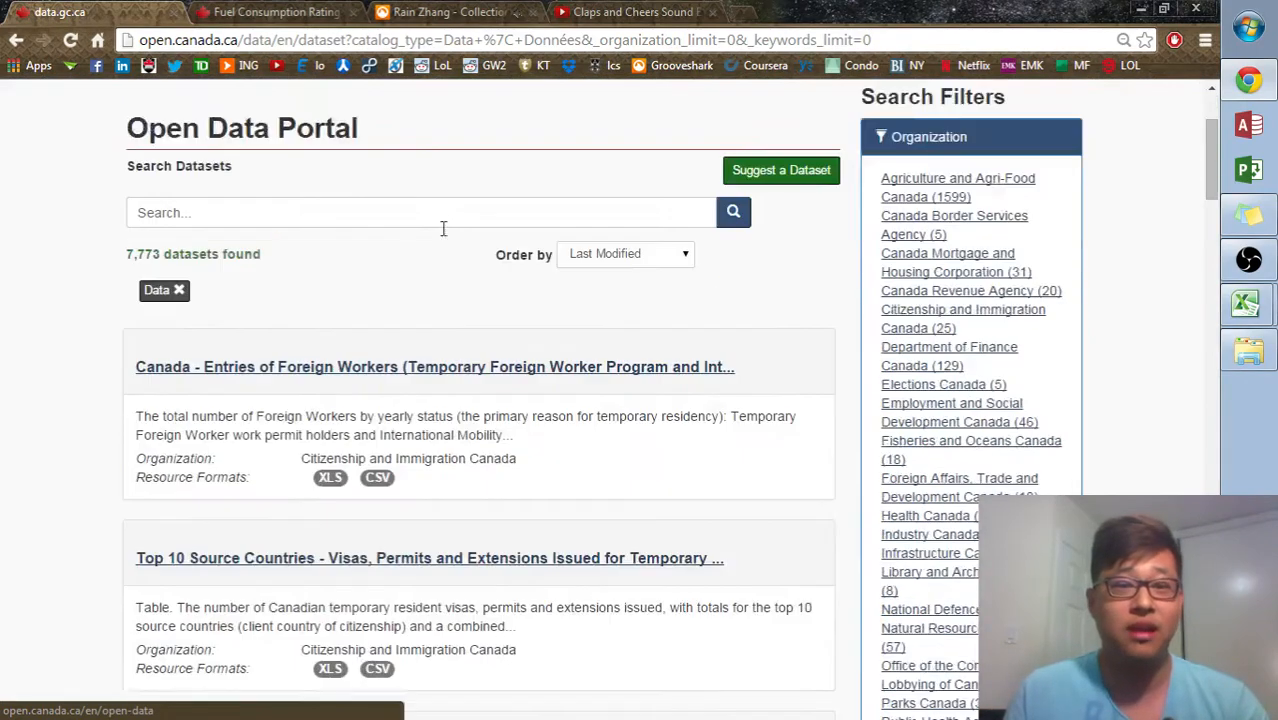
pyautogui.scroll(-3, 514, 302)
pyautogui.scroll(5, 514, 302)
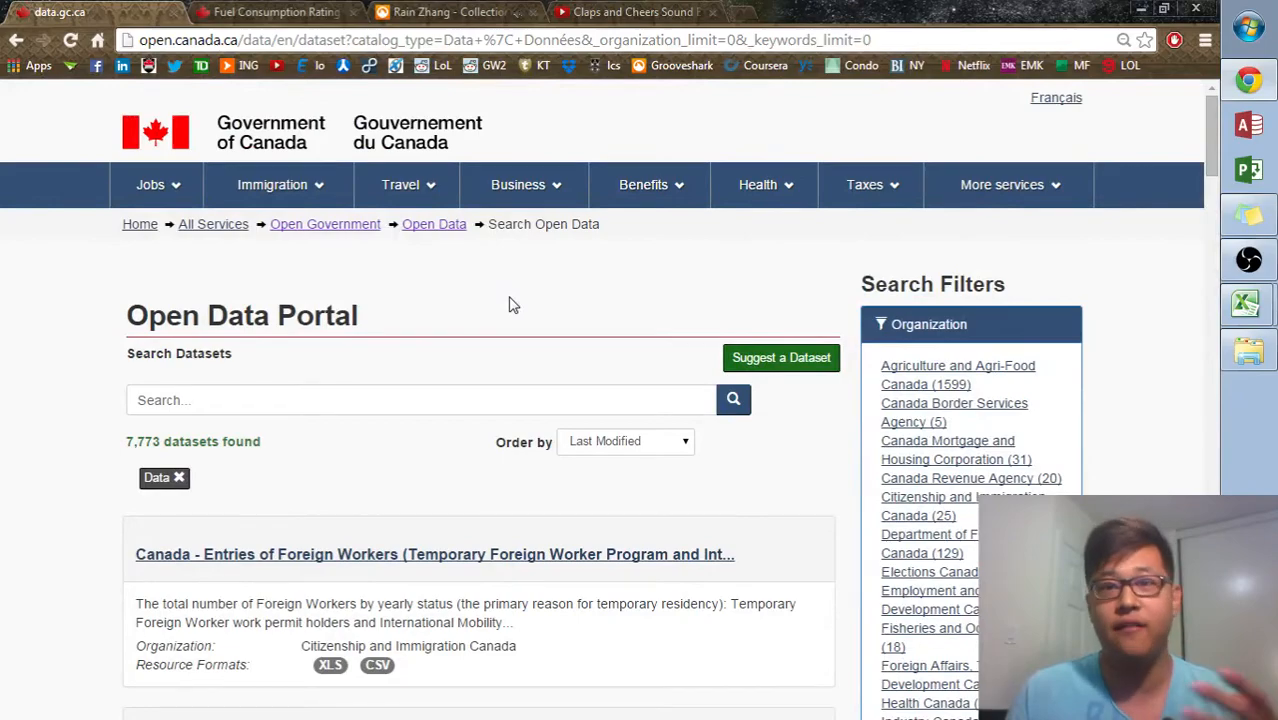
pyautogui.scroll(-6, 510, 304)
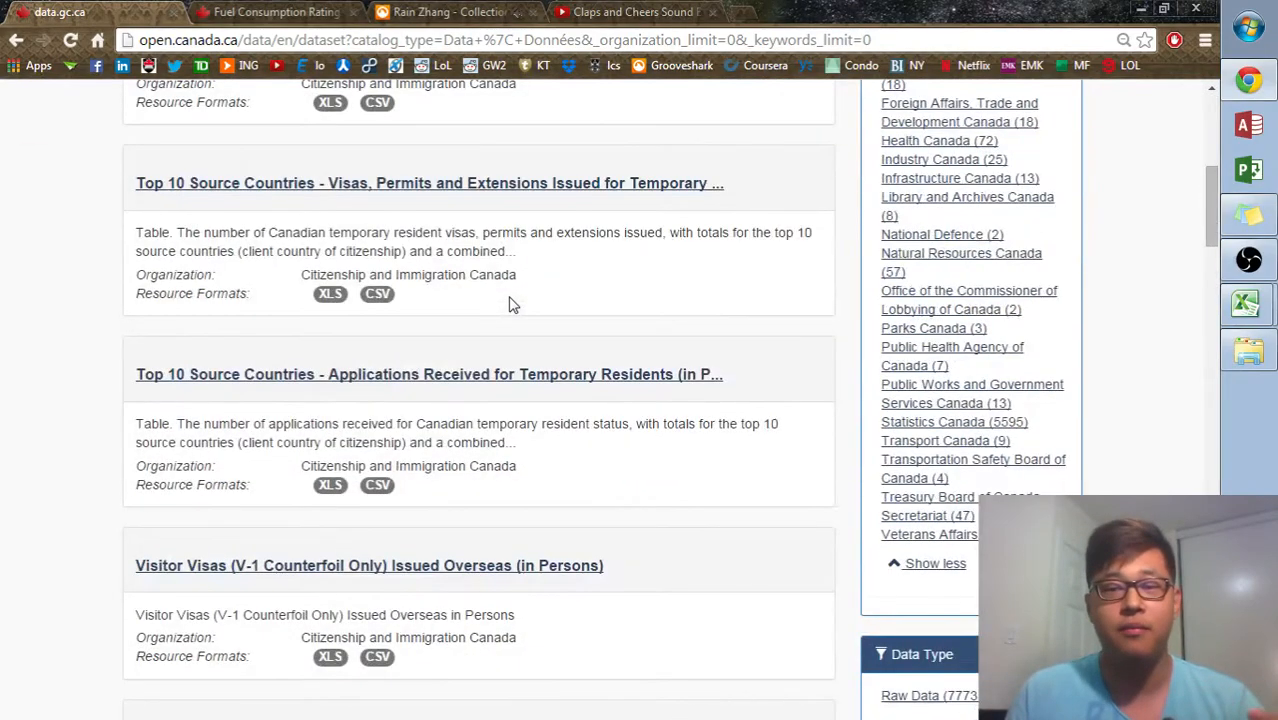
pyautogui.scroll(-8, 512, 304)
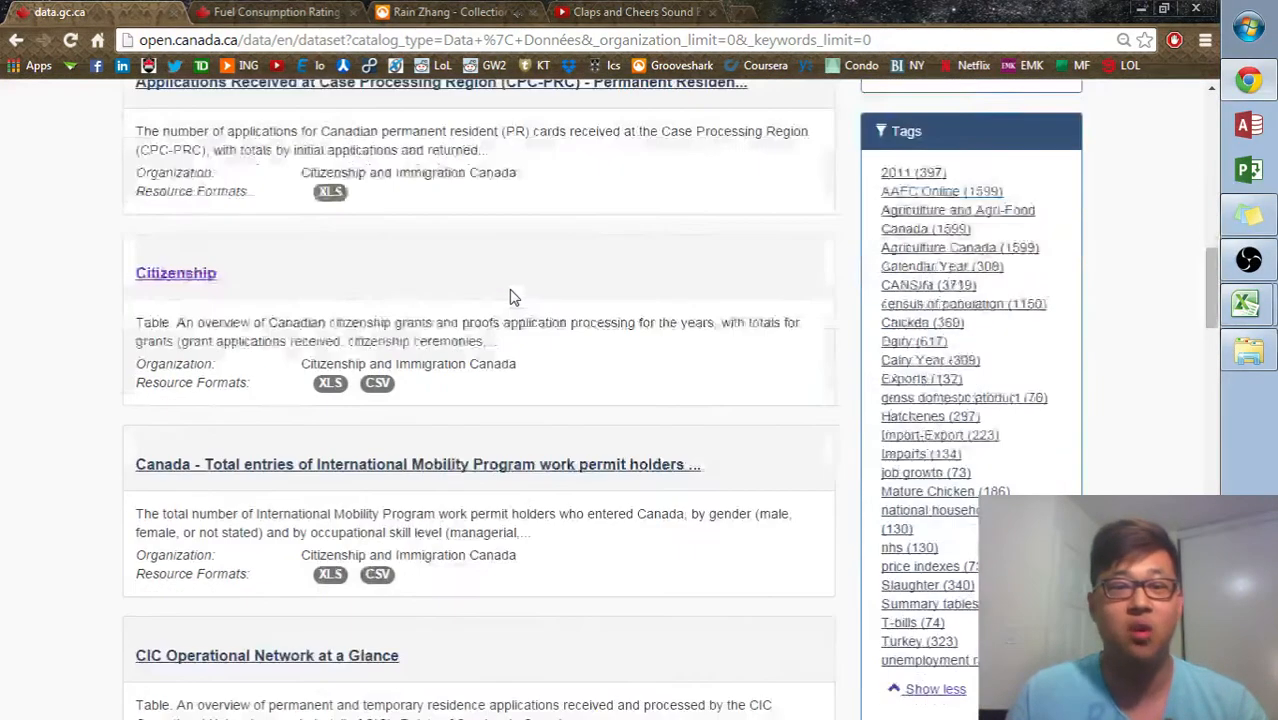
pyautogui.scroll(-3, 517, 292)
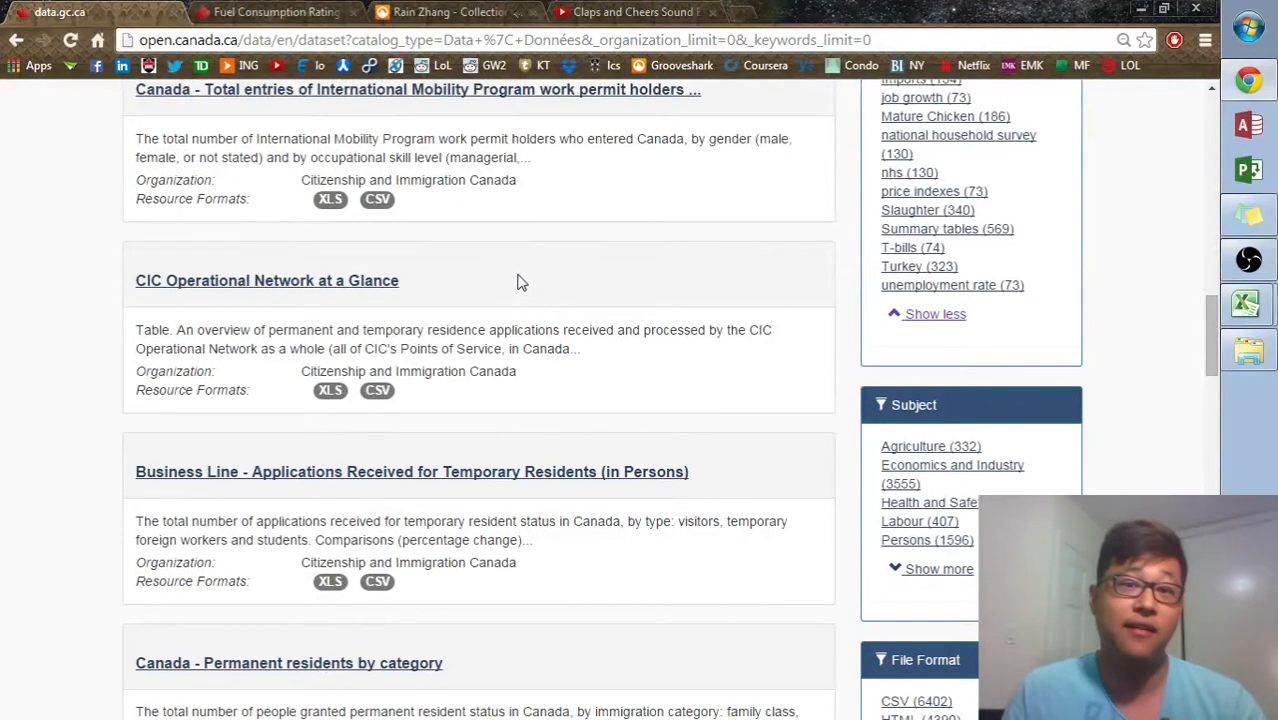
# - Open the Fuel Consumption Ratings dataset tab and scroll through its list of yearly CSV downloads
pyautogui.click(330, 11)
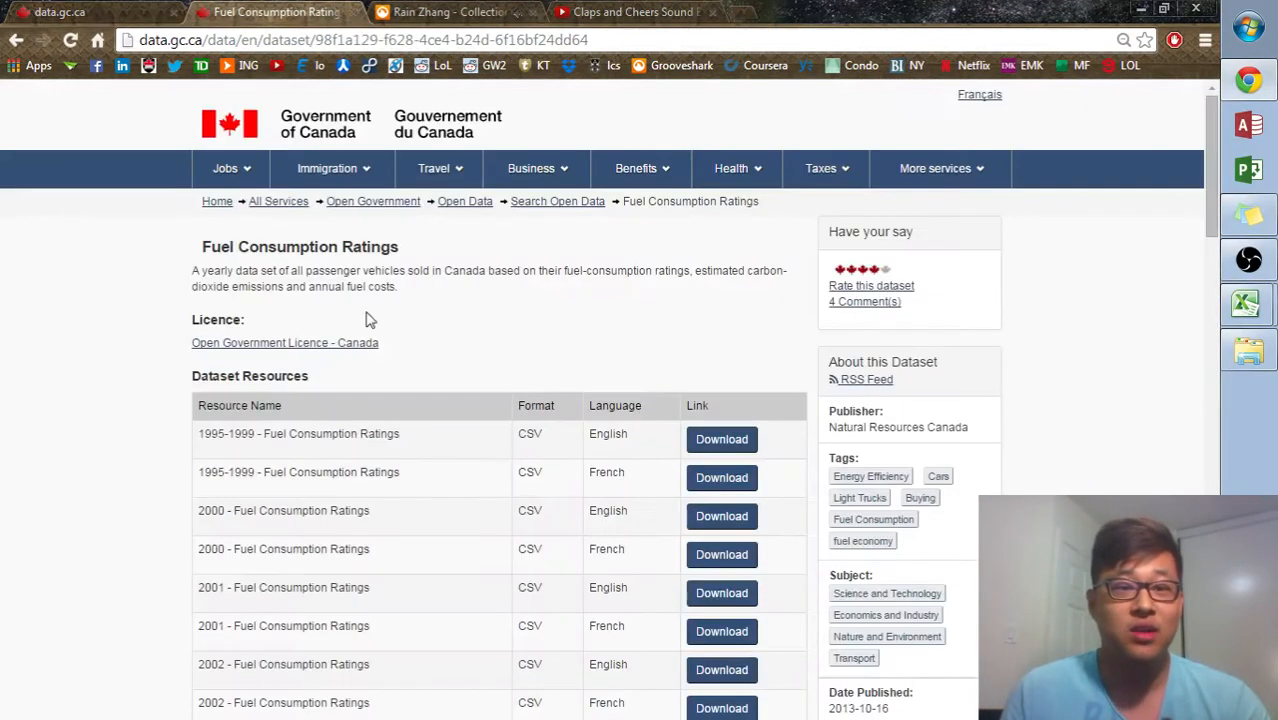
pyautogui.scroll(-1, 443, 368)
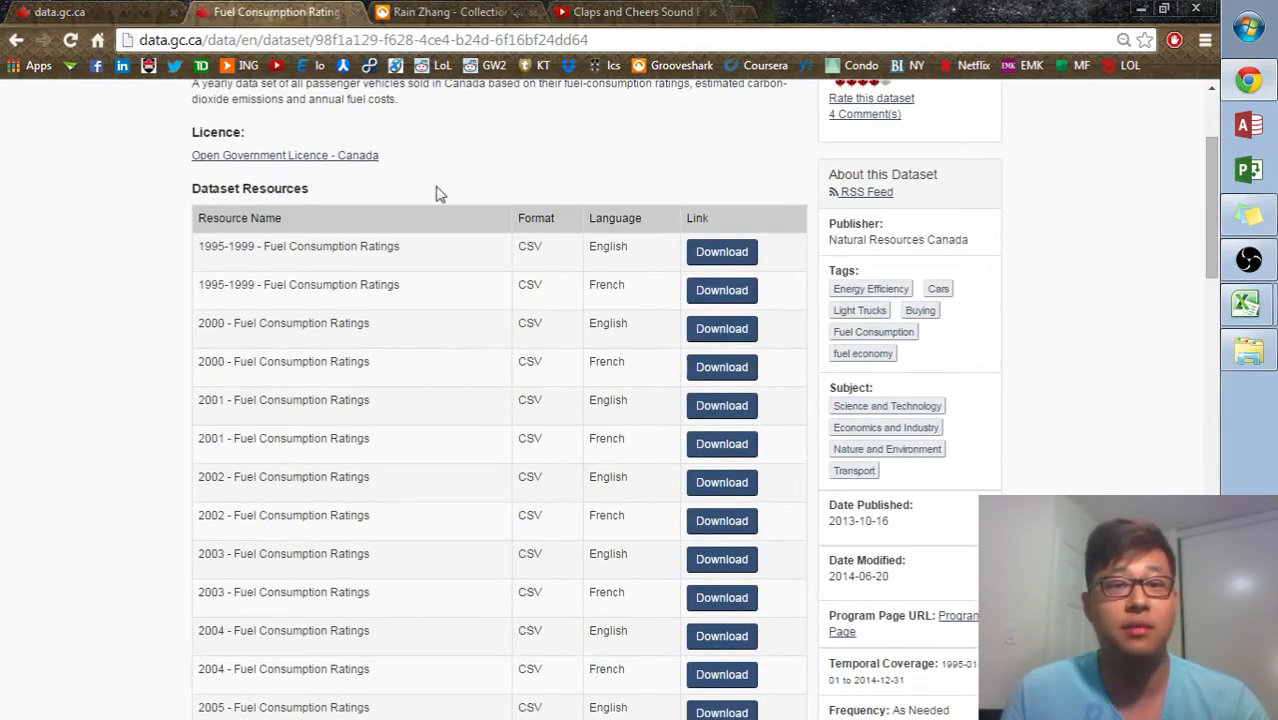
pyautogui.scroll(2, 437, 194)
pyautogui.scroll(-5, 478, 320)
pyautogui.scroll(-10, 478, 320)
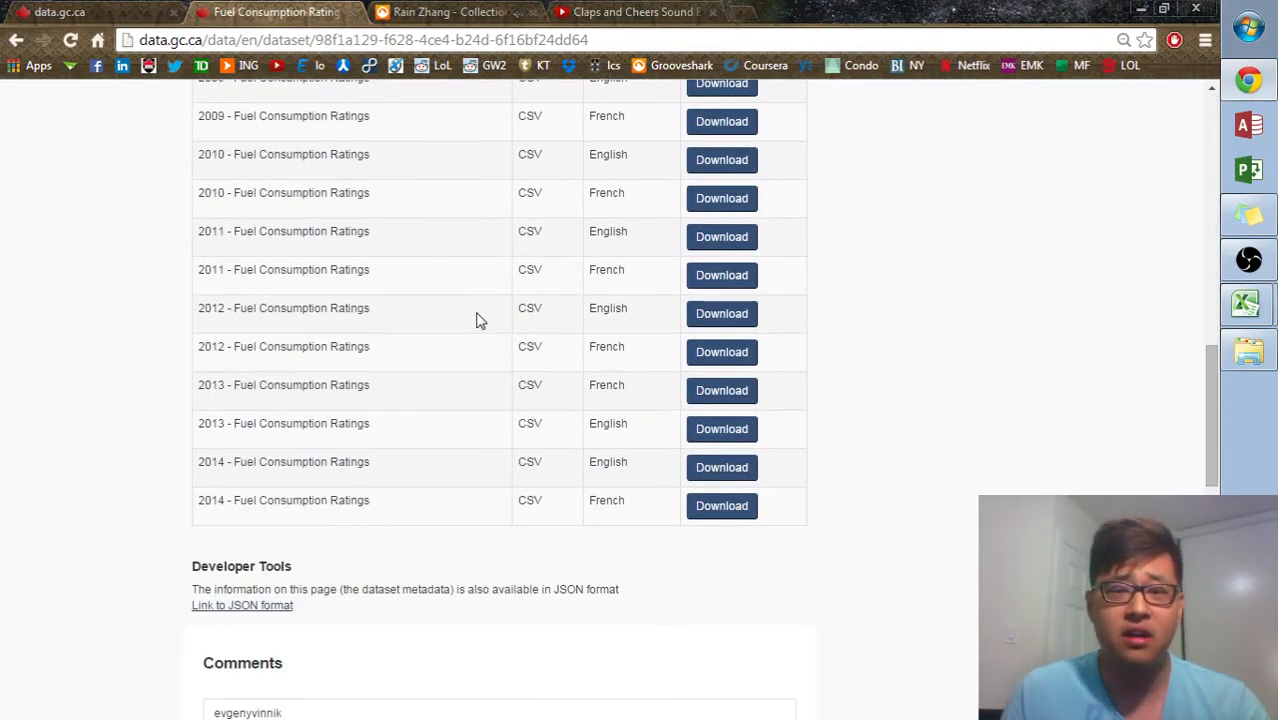
pyautogui.scroll(5, 478, 320)
pyautogui.scroll(10, 478, 320)
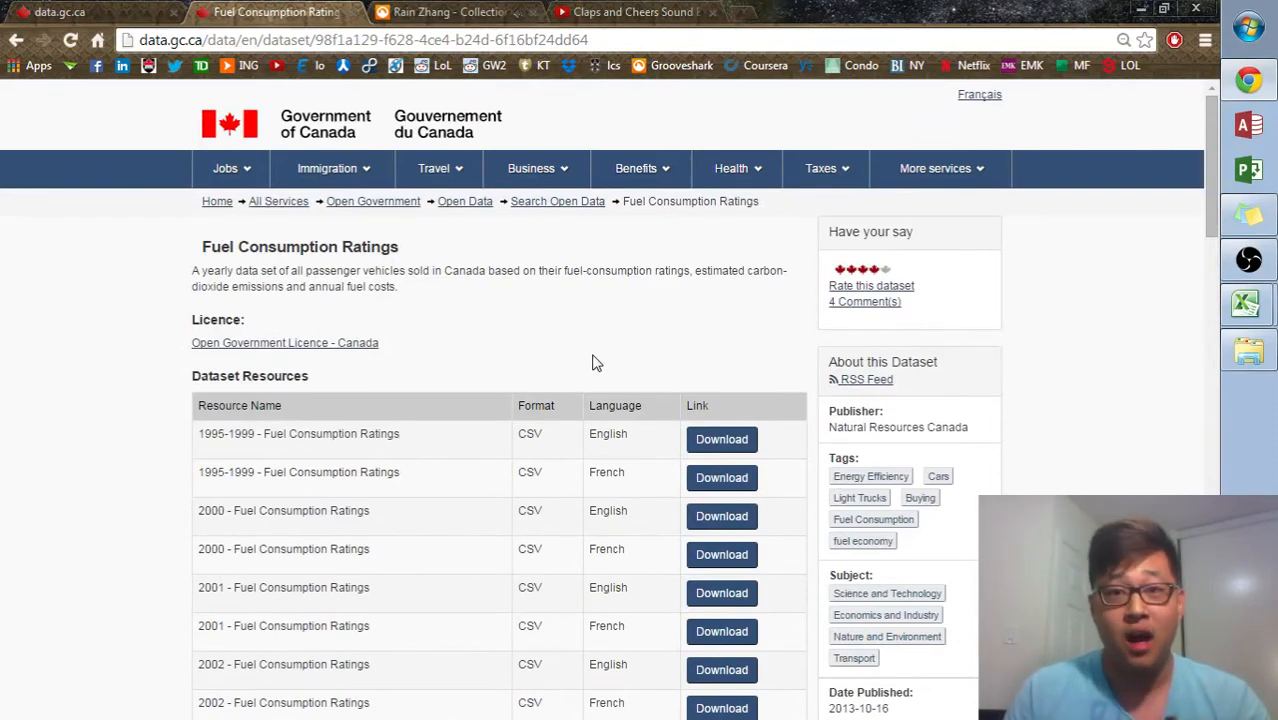
# - Switch to the MY2014 Fuel Consumption Ratings workbook and examine its column headers and vehicle data
pyautogui.click(1270, 310)
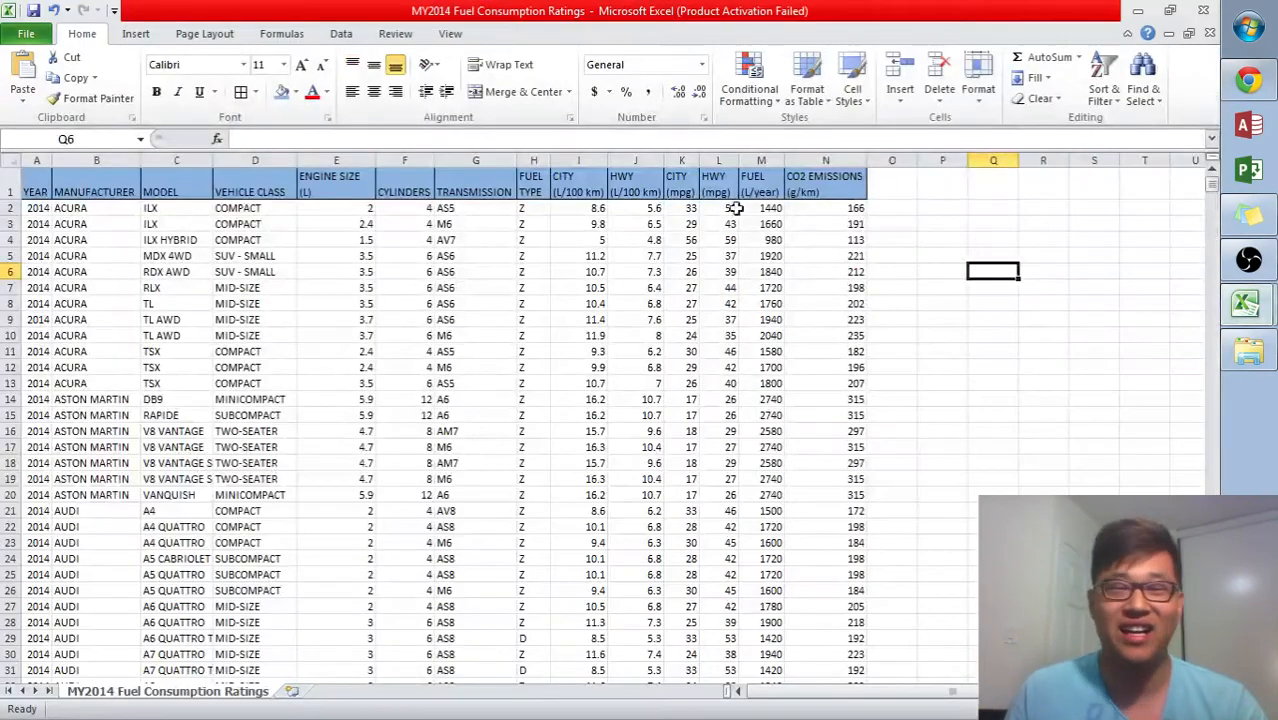
pyautogui.moveTo(800, 190); pyautogui.dragTo(10, 188)
pyautogui.click(635, 351)
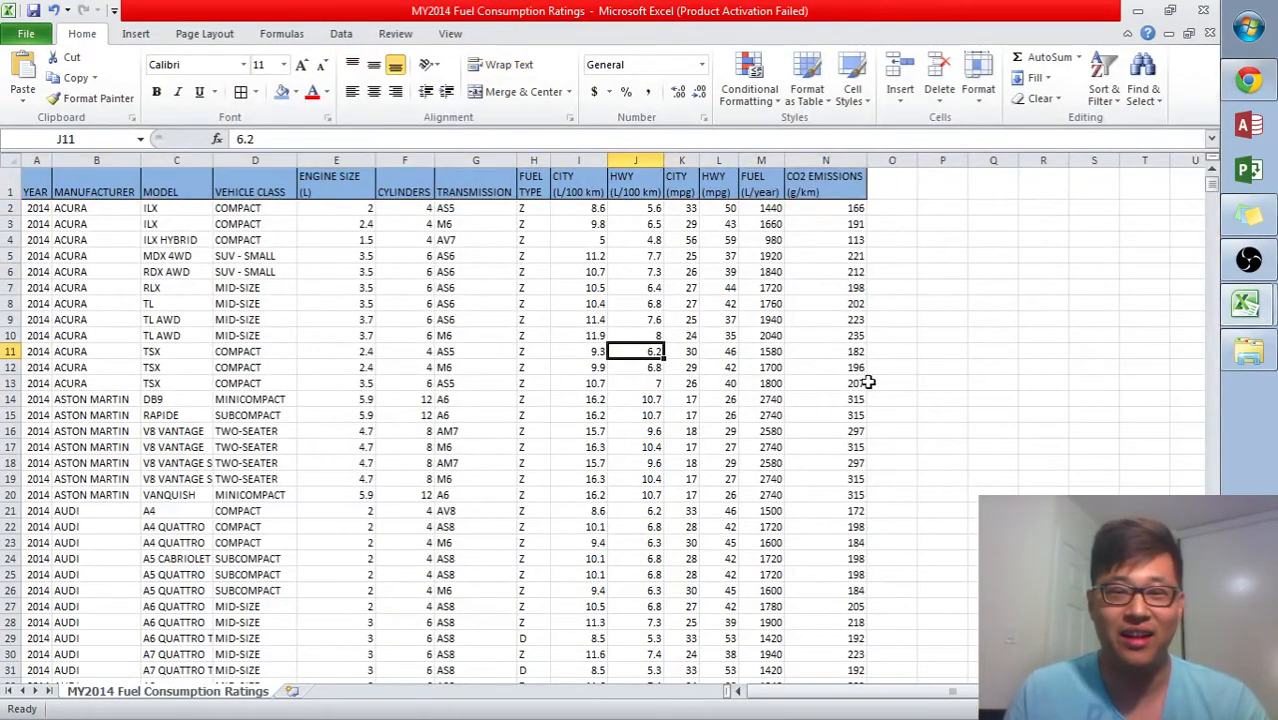
pyautogui.scroll(-14, 809, 389)
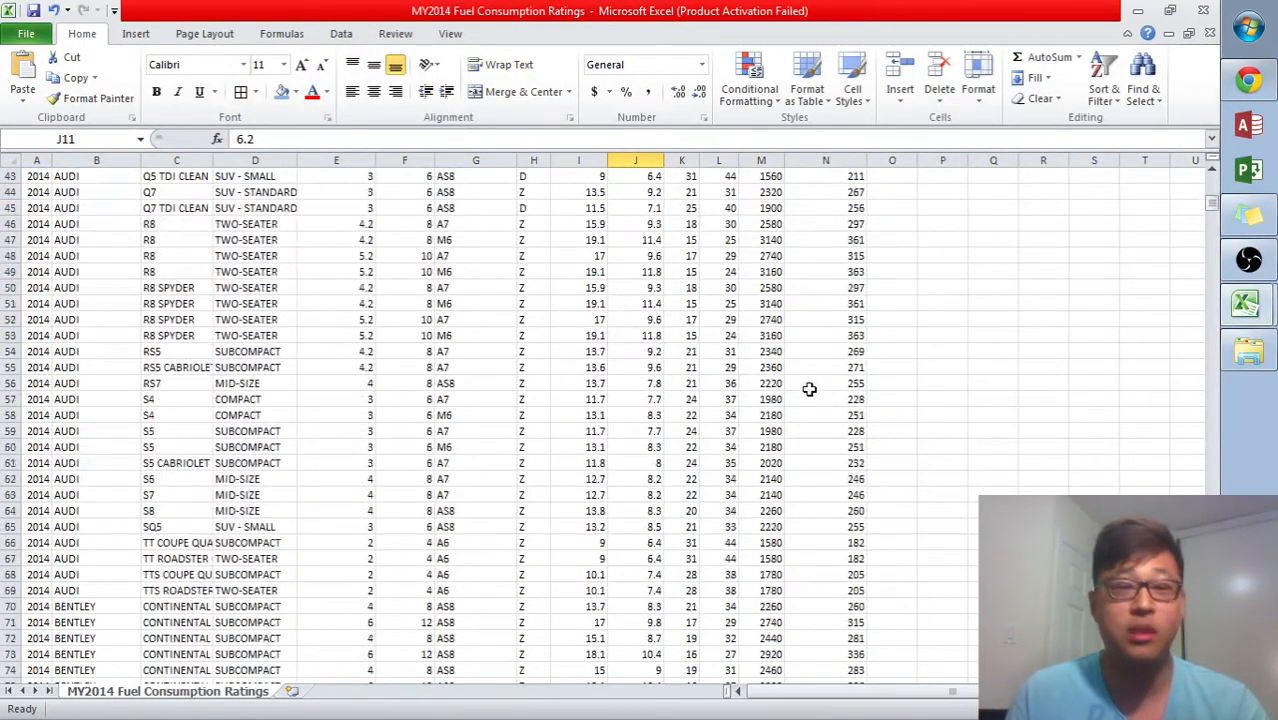
pyautogui.scroll(6, 809, 389)
pyautogui.scroll(8, 809, 389)
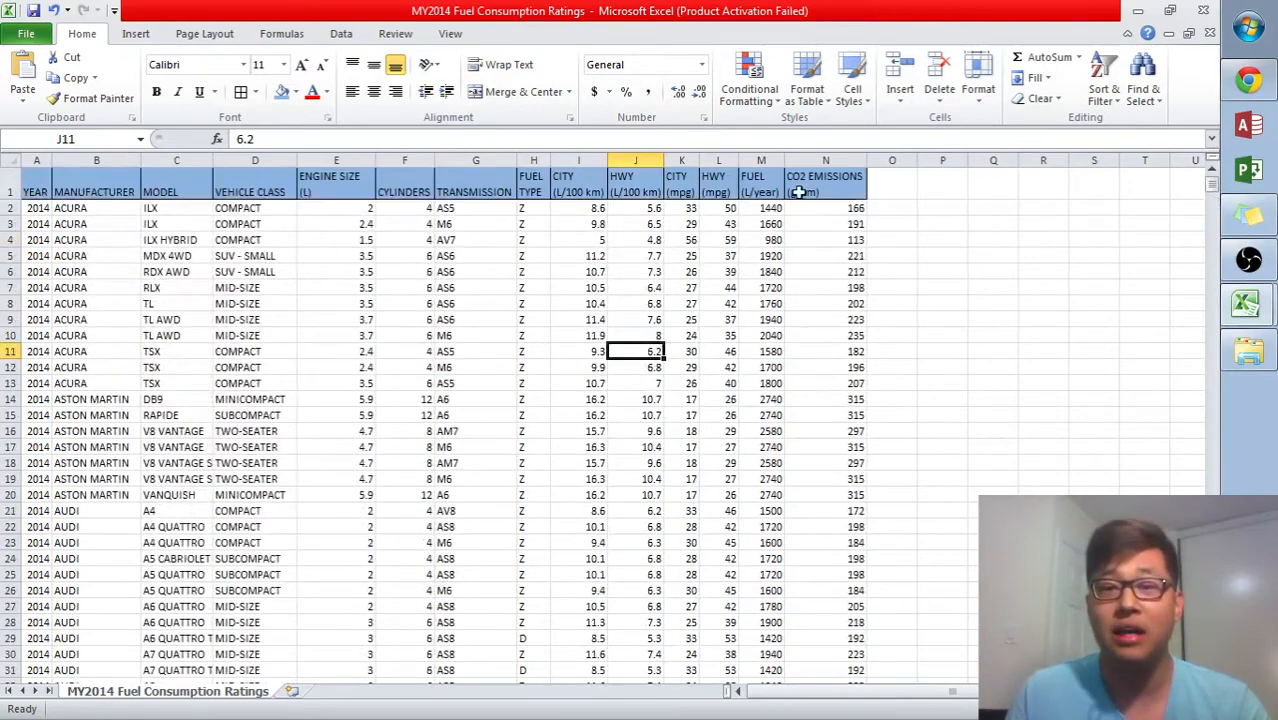
pyautogui.moveTo(825, 190); pyautogui.dragTo(40, 183)
pyautogui.click(145, 271)
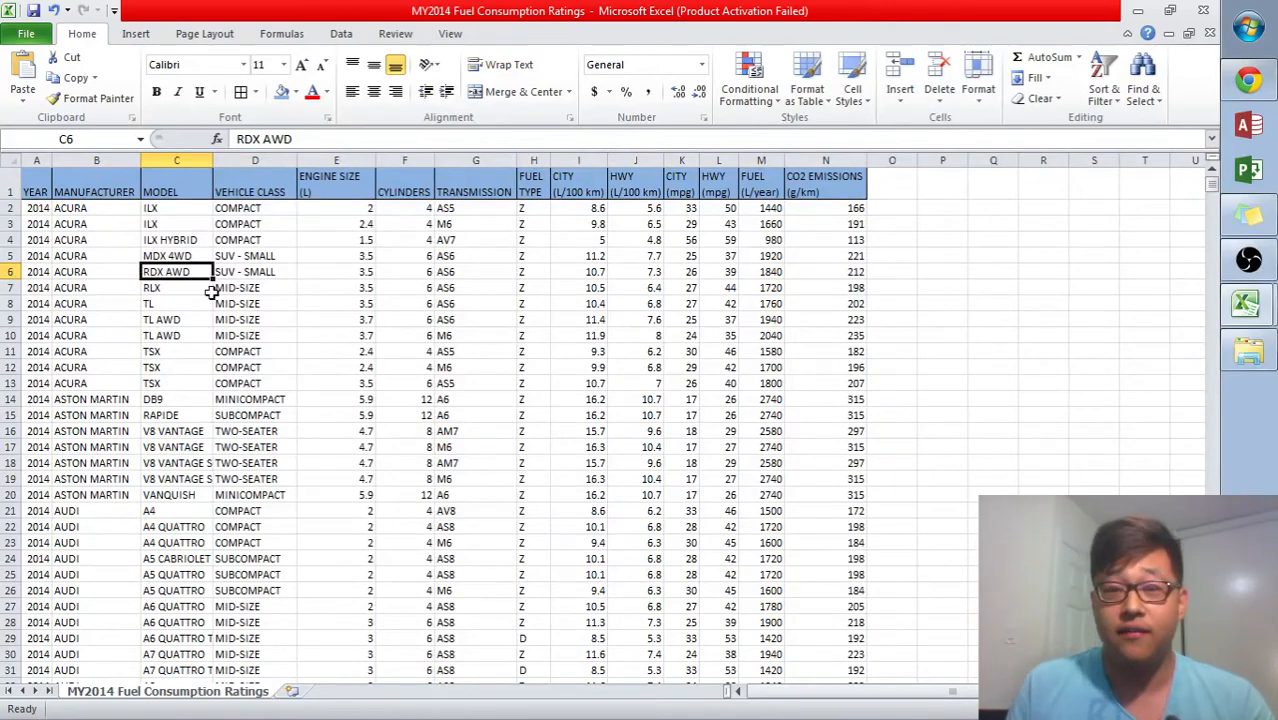
# - Return to the Lunch and Learn workbook and browse its functions list and lesson sheets, ending on Lesson 1
pyautogui.click(1115, 288)
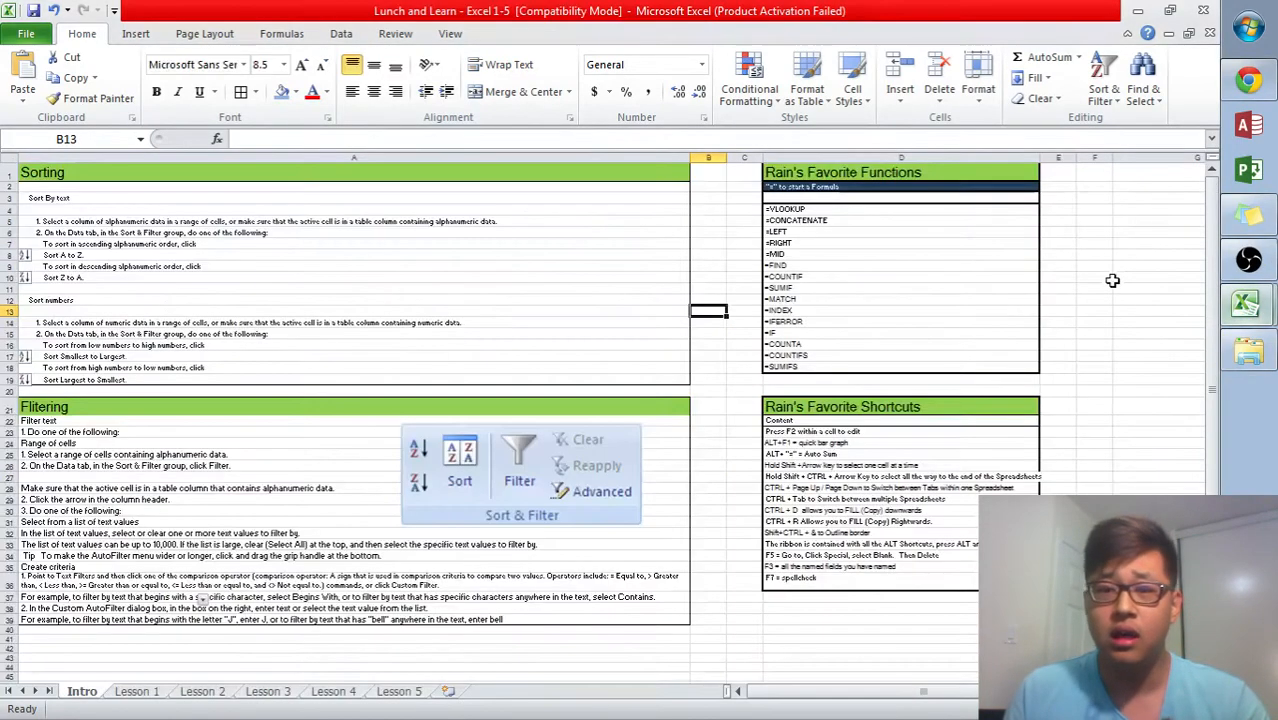
pyautogui.moveTo(800, 243); pyautogui.dragTo(762, 370)
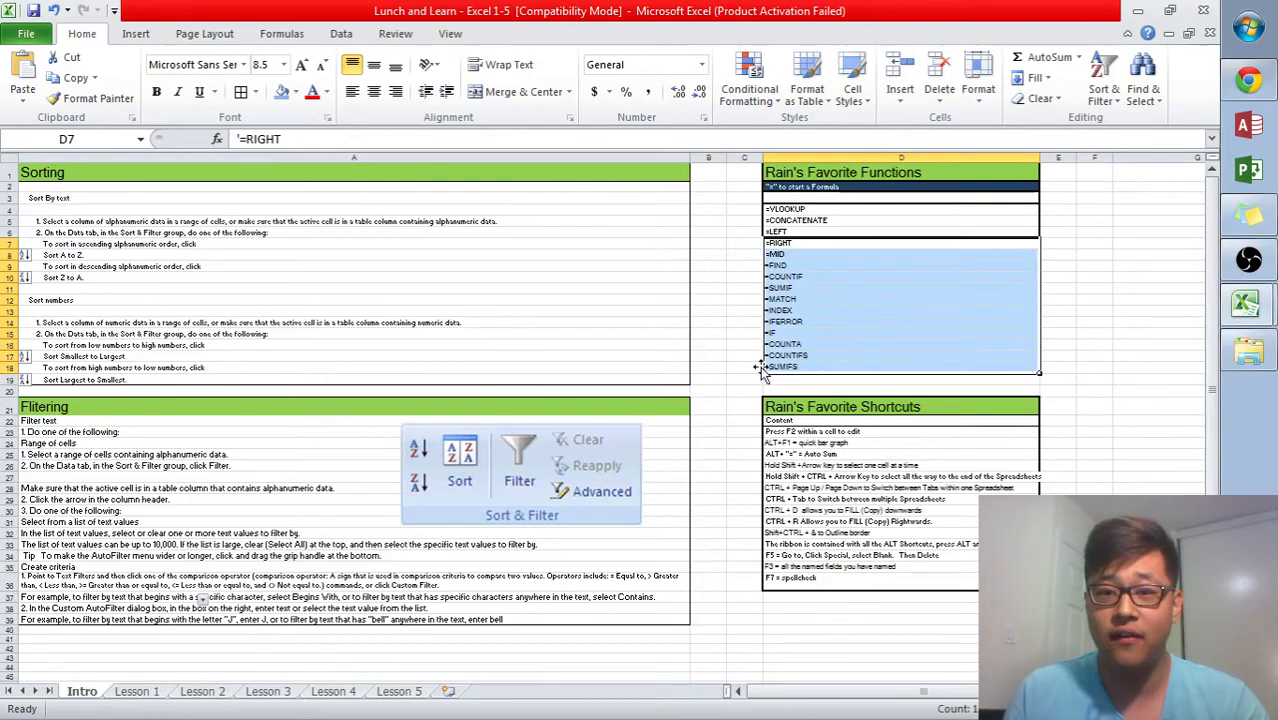
pyautogui.click(338, 692)
pyautogui.click(410, 692)
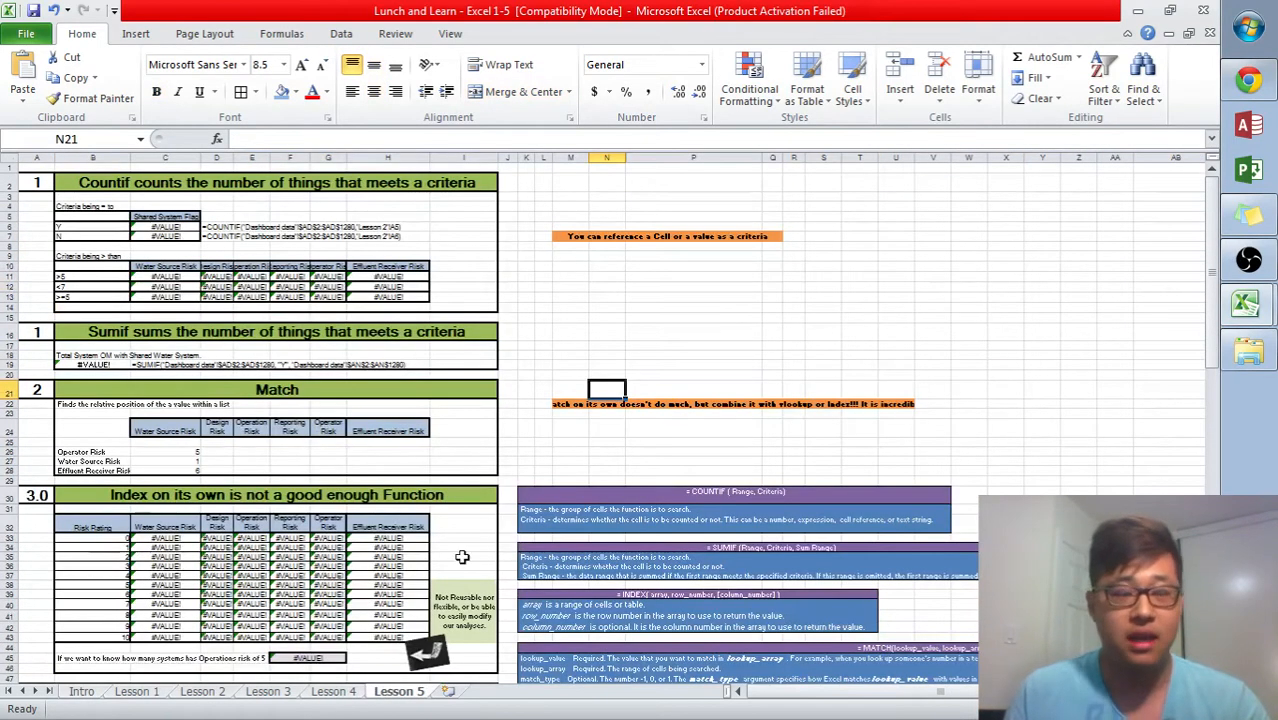
pyautogui.hotkey('ctrl', 'pageup')
pyautogui.hotkey('ctrl', 'pagedown')
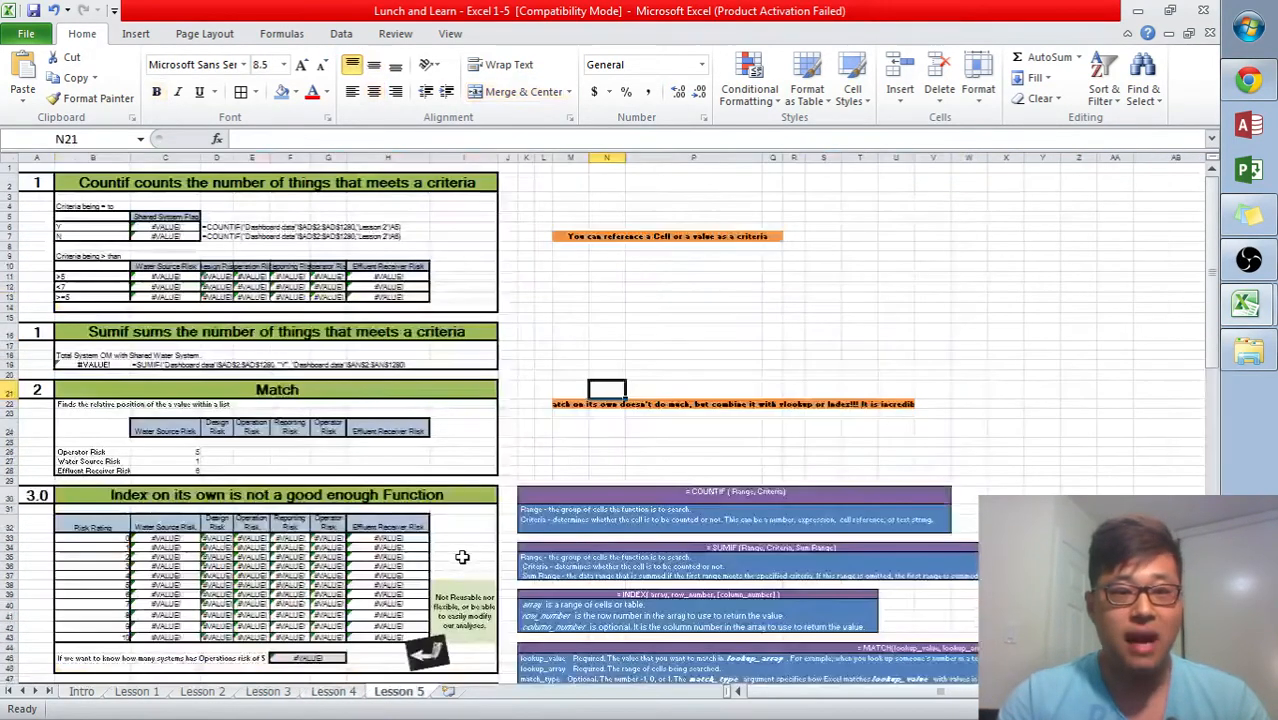
pyautogui.hotkey('ctrl', 'pageup')
pyautogui.hotkey('ctrl', 'pageup')
pyautogui.hotkey('ctrl', 'pageup')
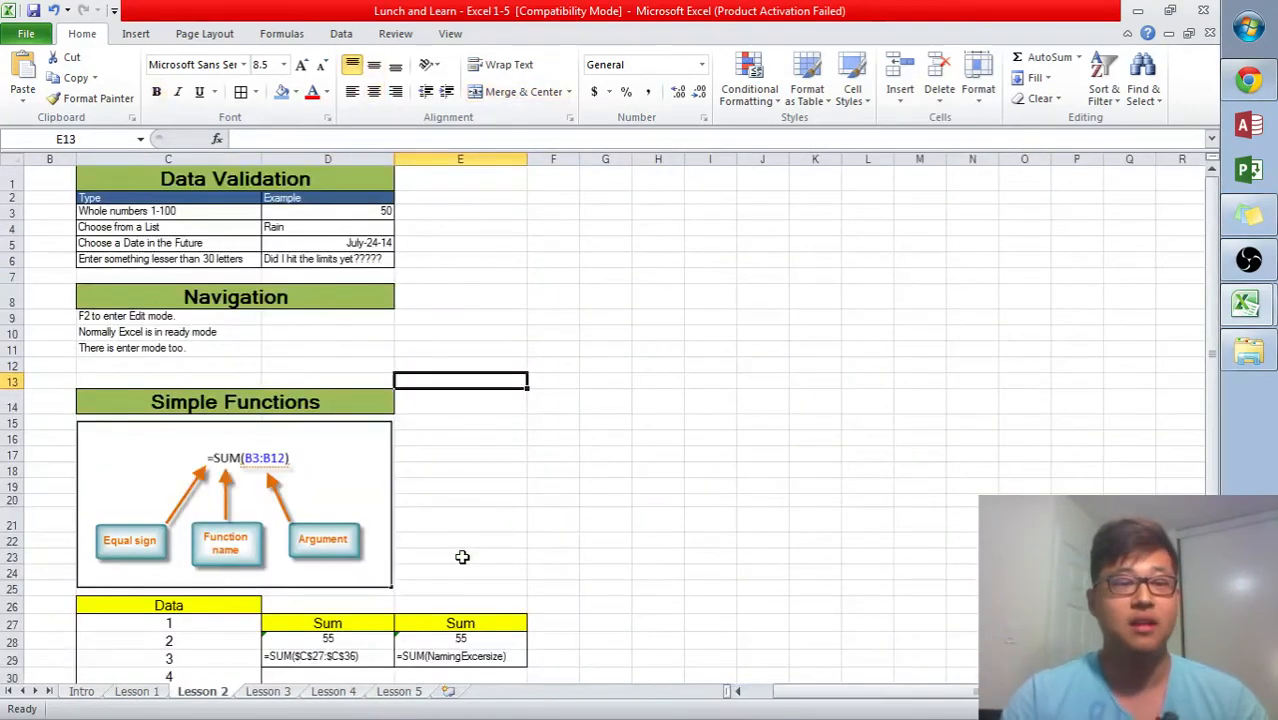
pyautogui.hotkey('ctrl', 'pageup')
pyautogui.hotkey('ctrl', 'pageup')
pyautogui.hotkey('ctrl', 'pagedown')
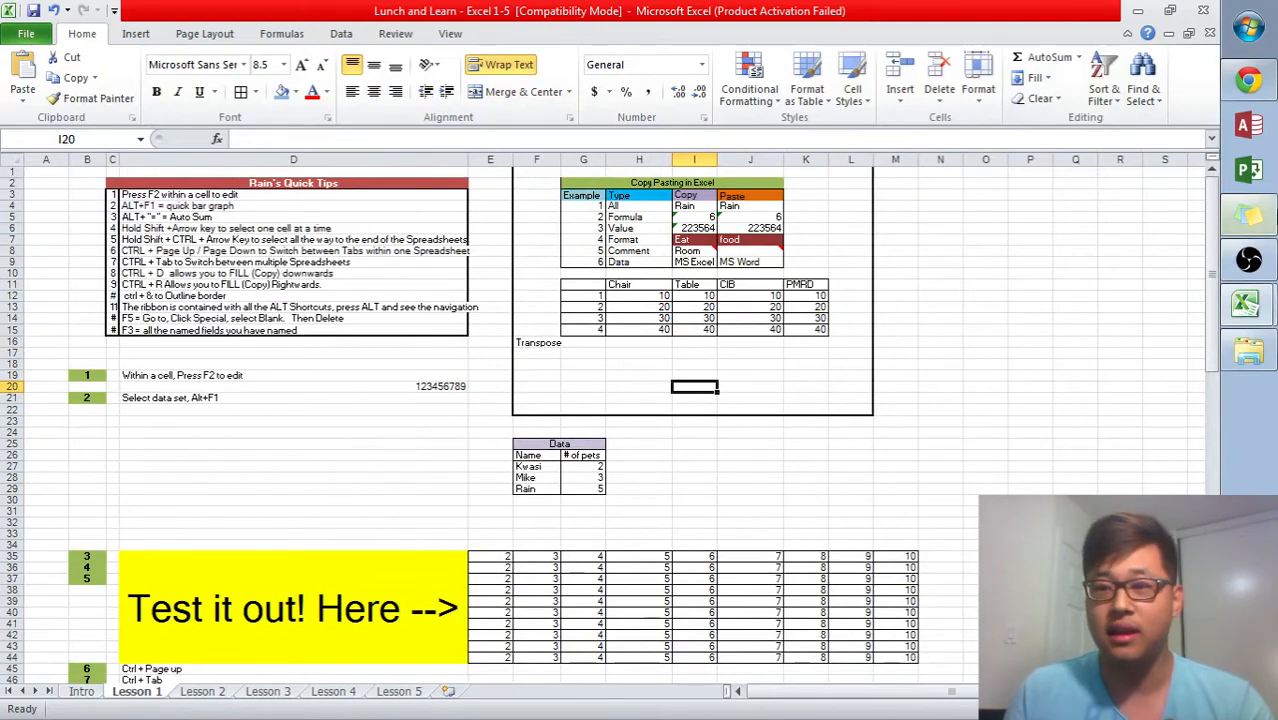
pyautogui.click(1264, 90)
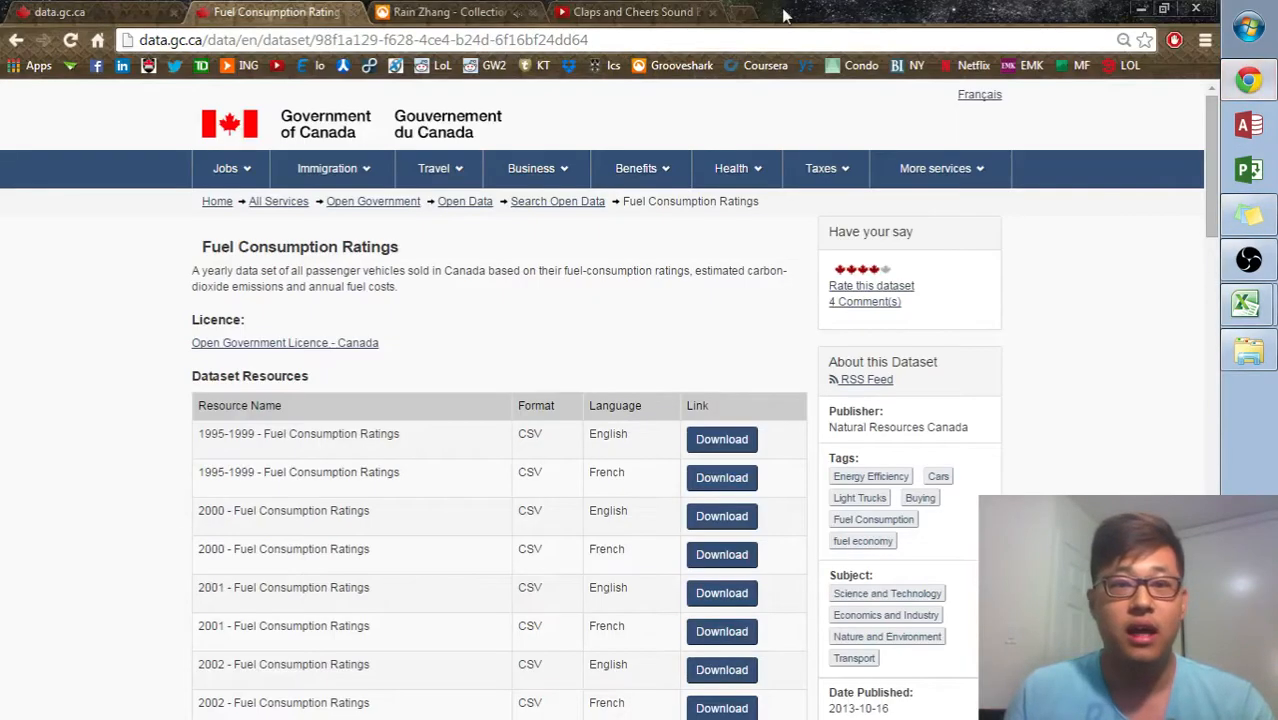
pyautogui.click(1141, 9)
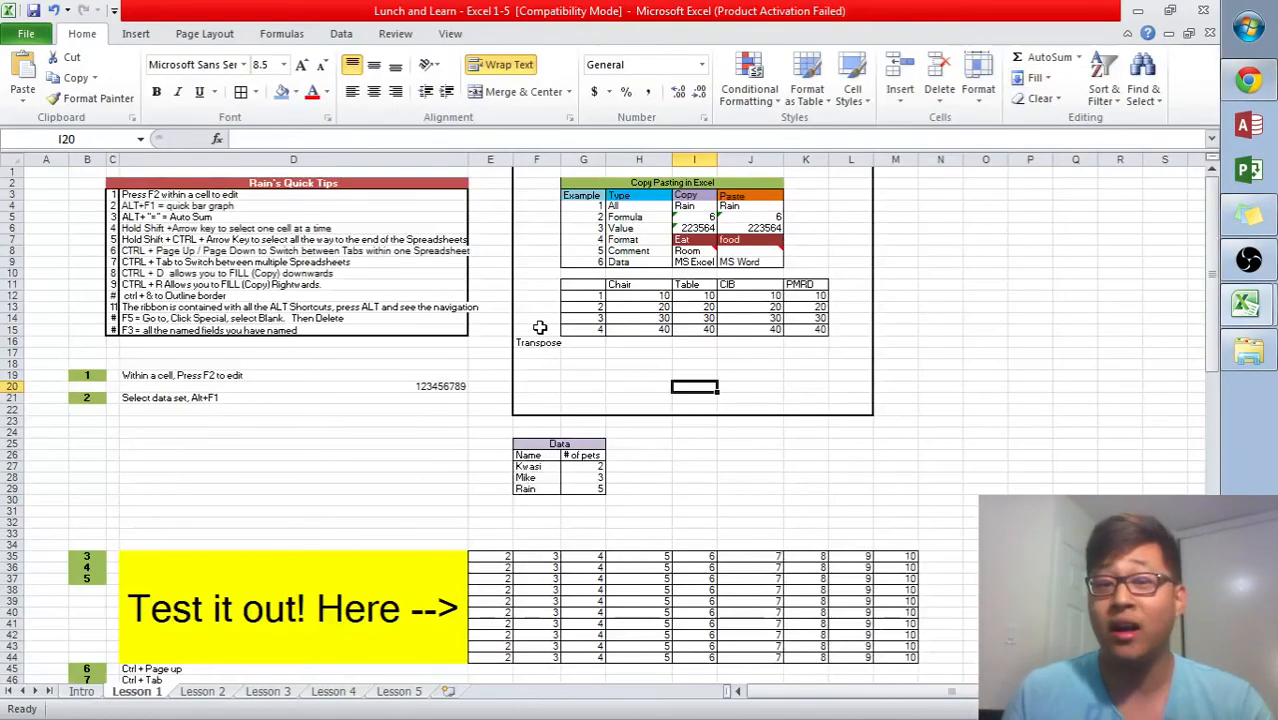
pyautogui.click(400, 411)
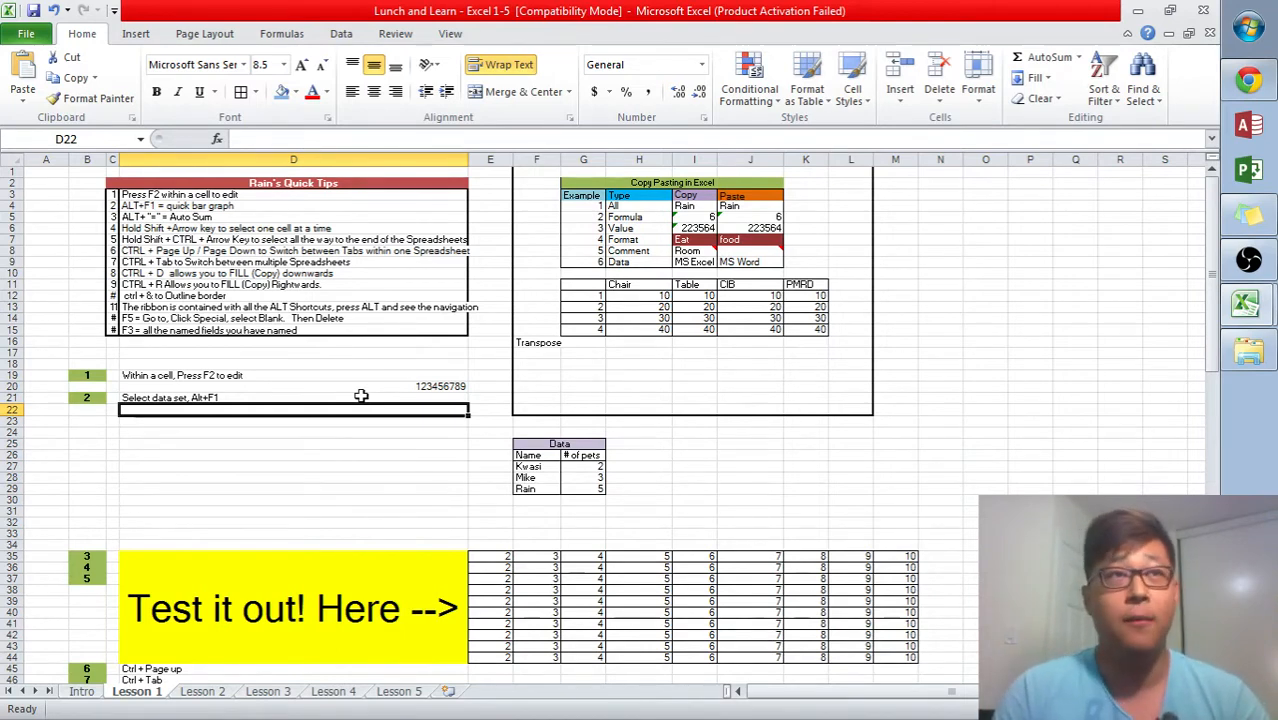
# - Enter 123123123 in cell P12 of the Lesson 1 sheet
pyautogui.click(1012, 298)
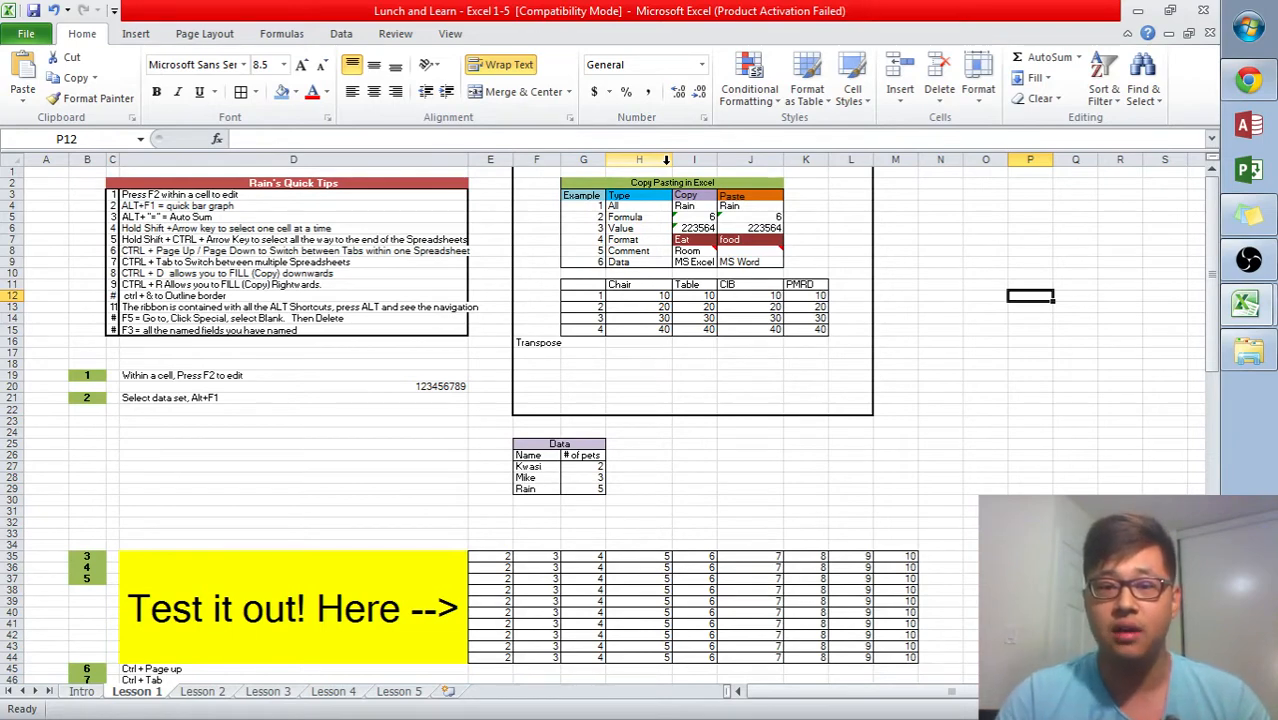
pyautogui.write('123123123')
pyautogui.press('Return')
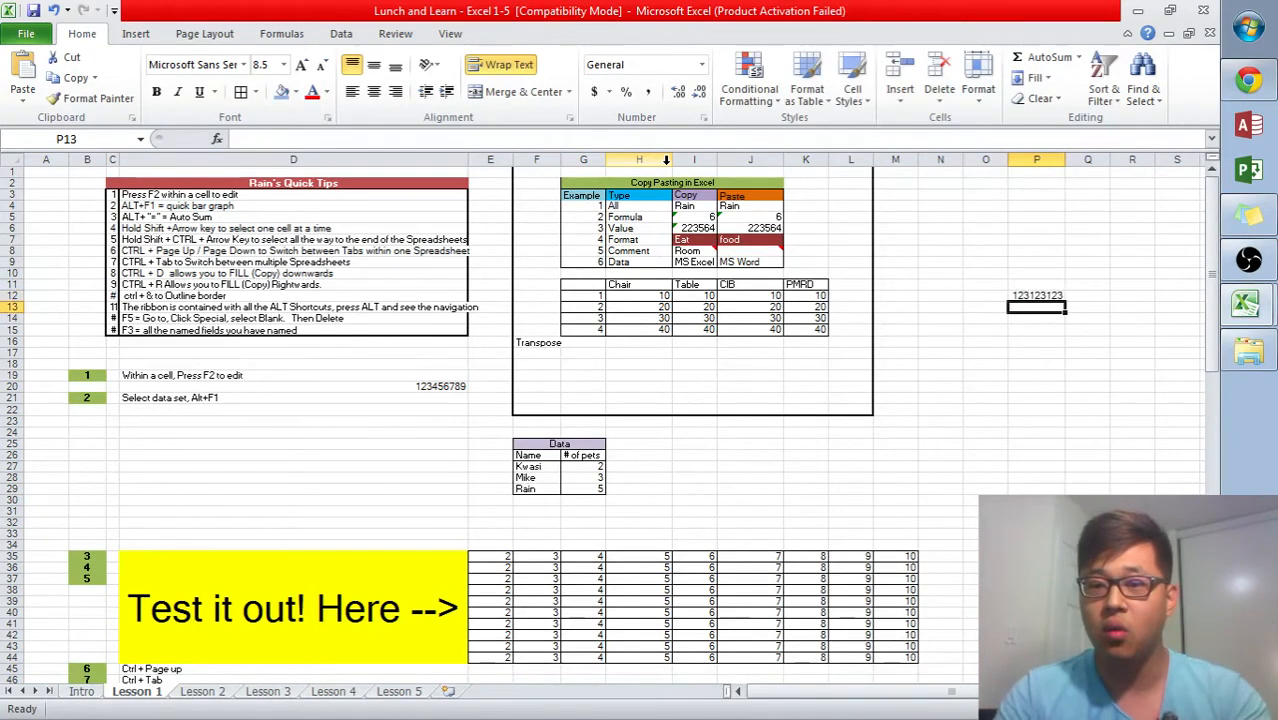
# - Clear the 123123123 entry from cell P12
pyautogui.press('Return')
pyautogui.press('Up')
pyautogui.press('Up')
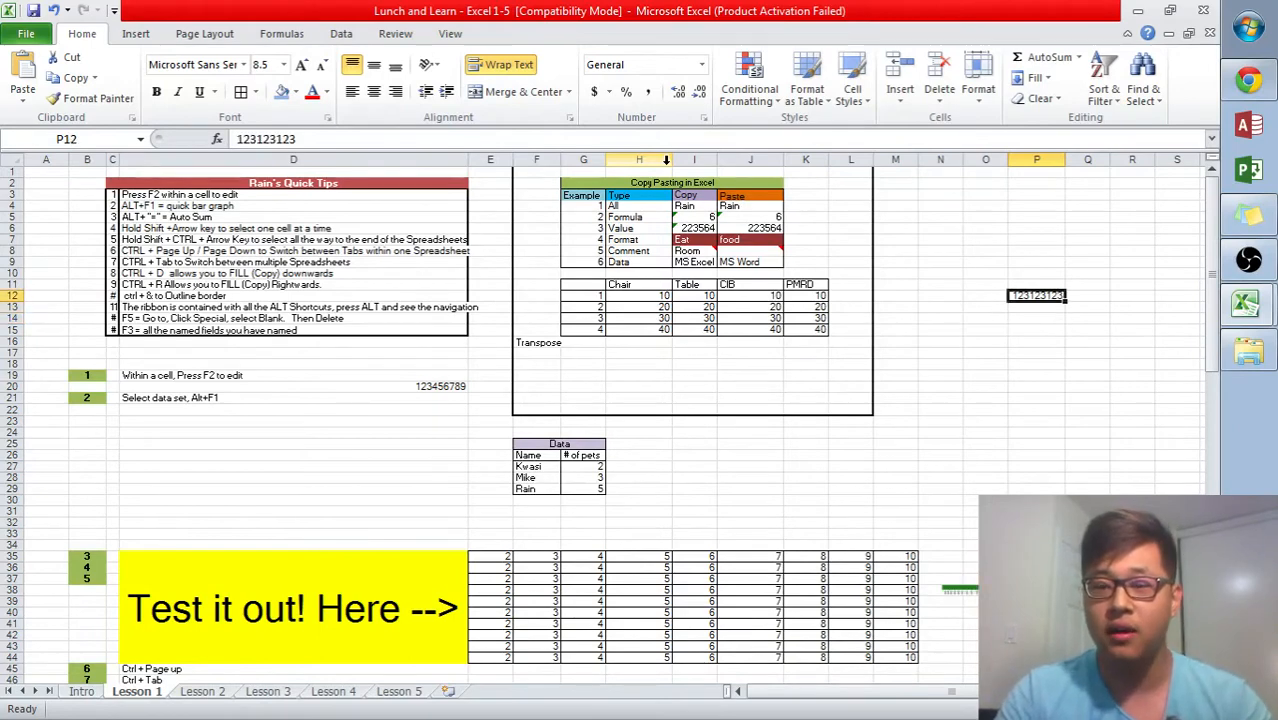
pyautogui.press('Down')
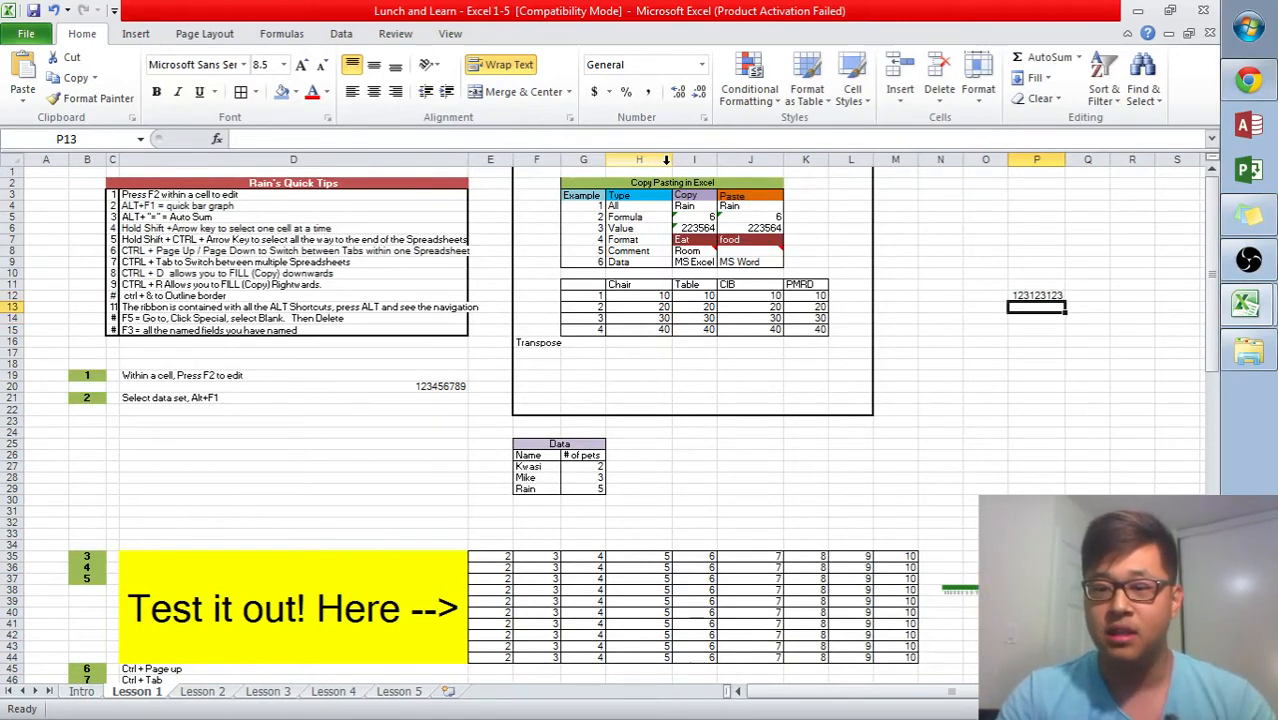
pyautogui.press('Up')
pyautogui.press('Delete')
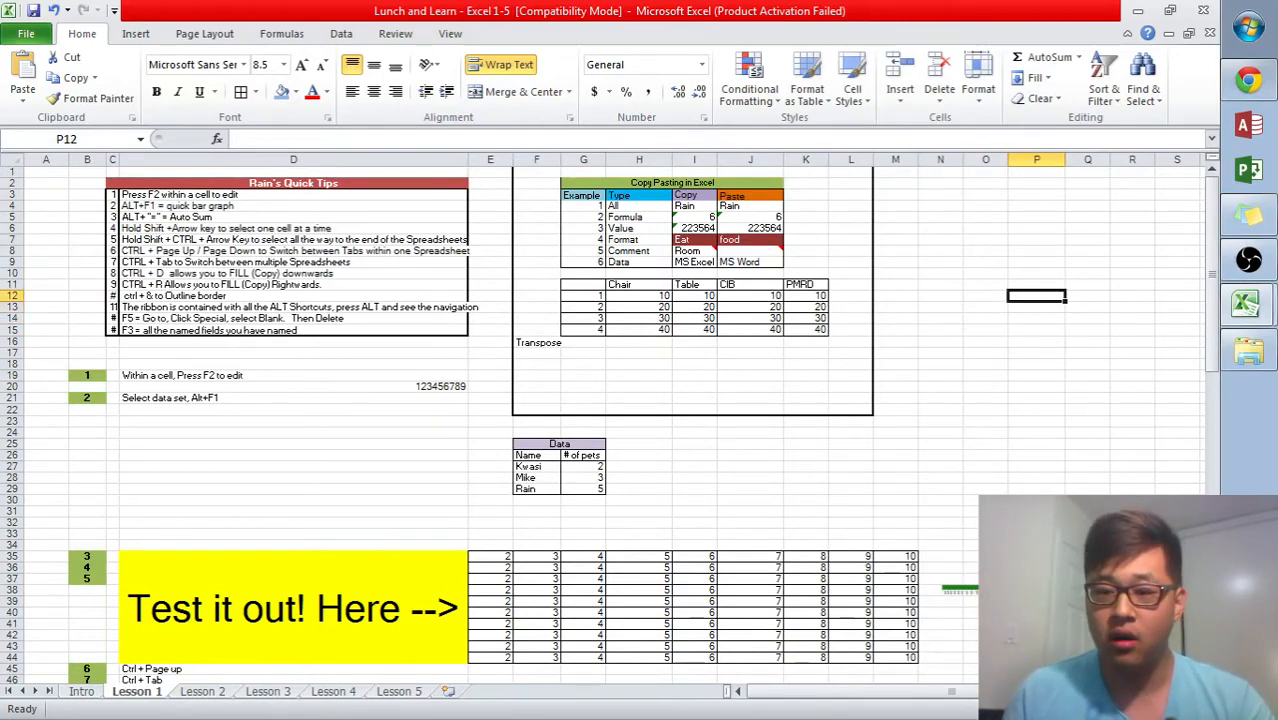
pyautogui.click(981, 487)
pyautogui.scroll(-3, 981, 487)
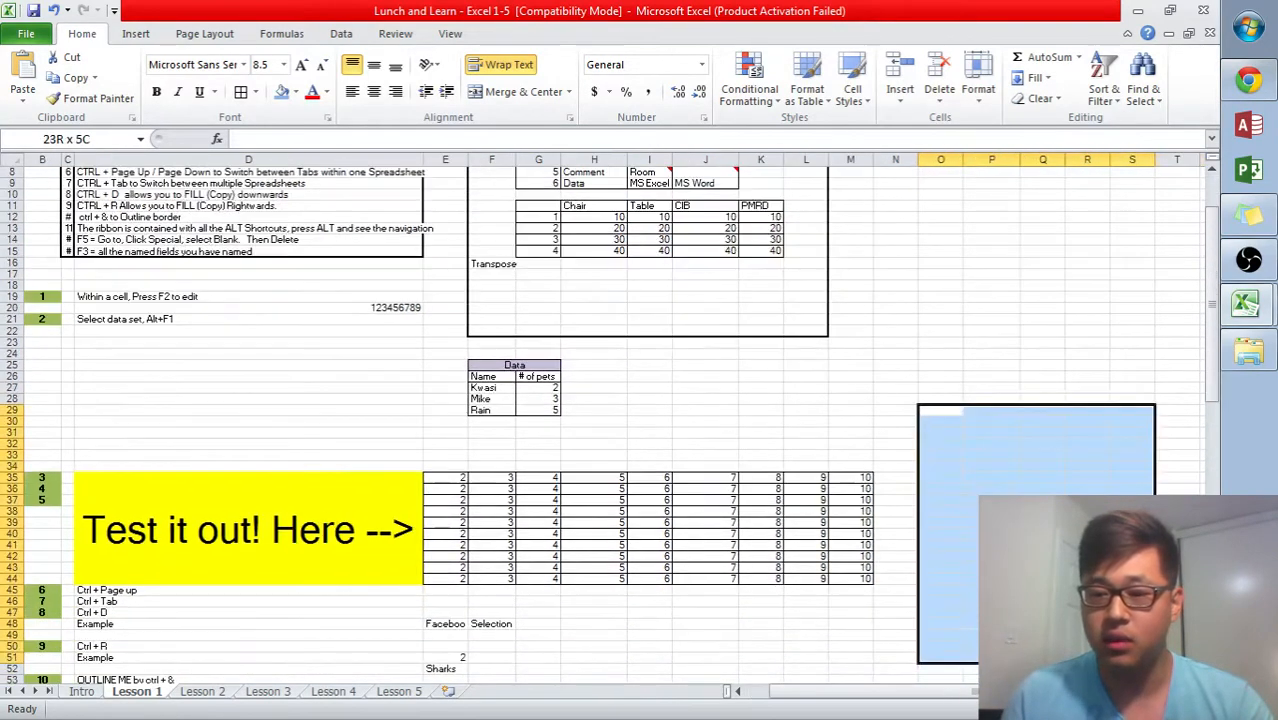
pyautogui.click(1088, 398)
pyautogui.scroll(3, 850, 400)
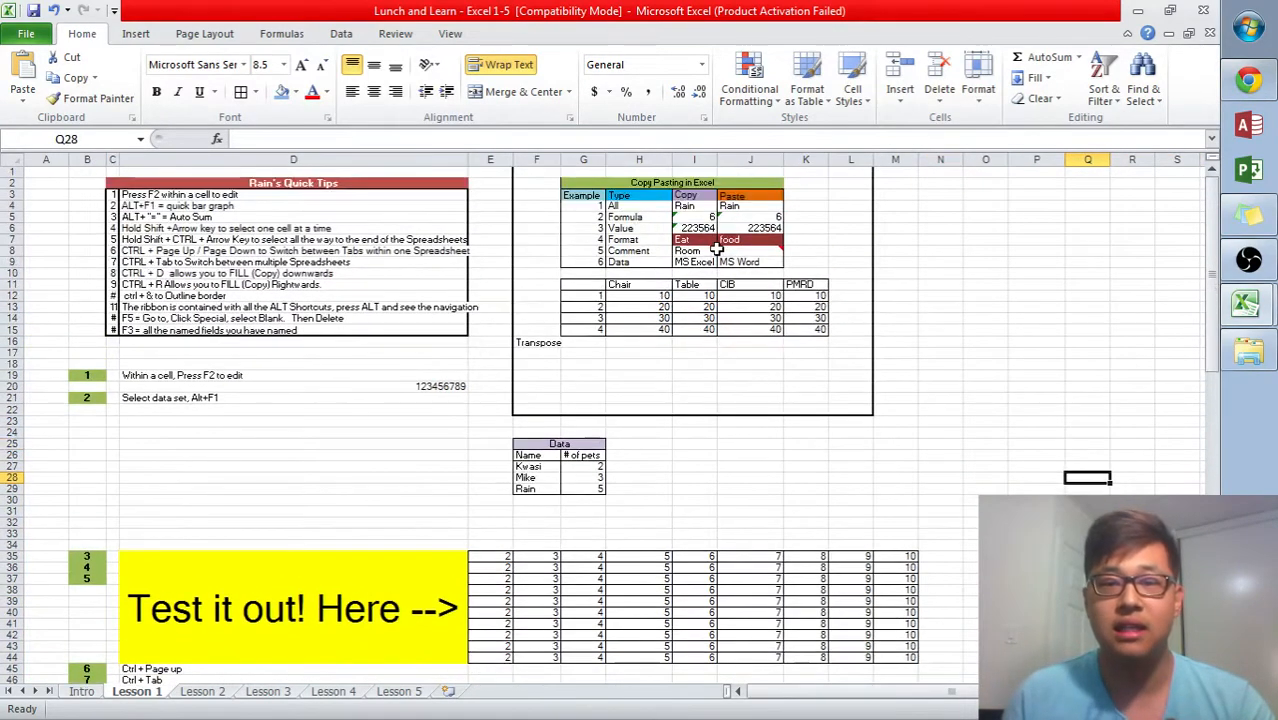
pyautogui.moveTo(708, 249)
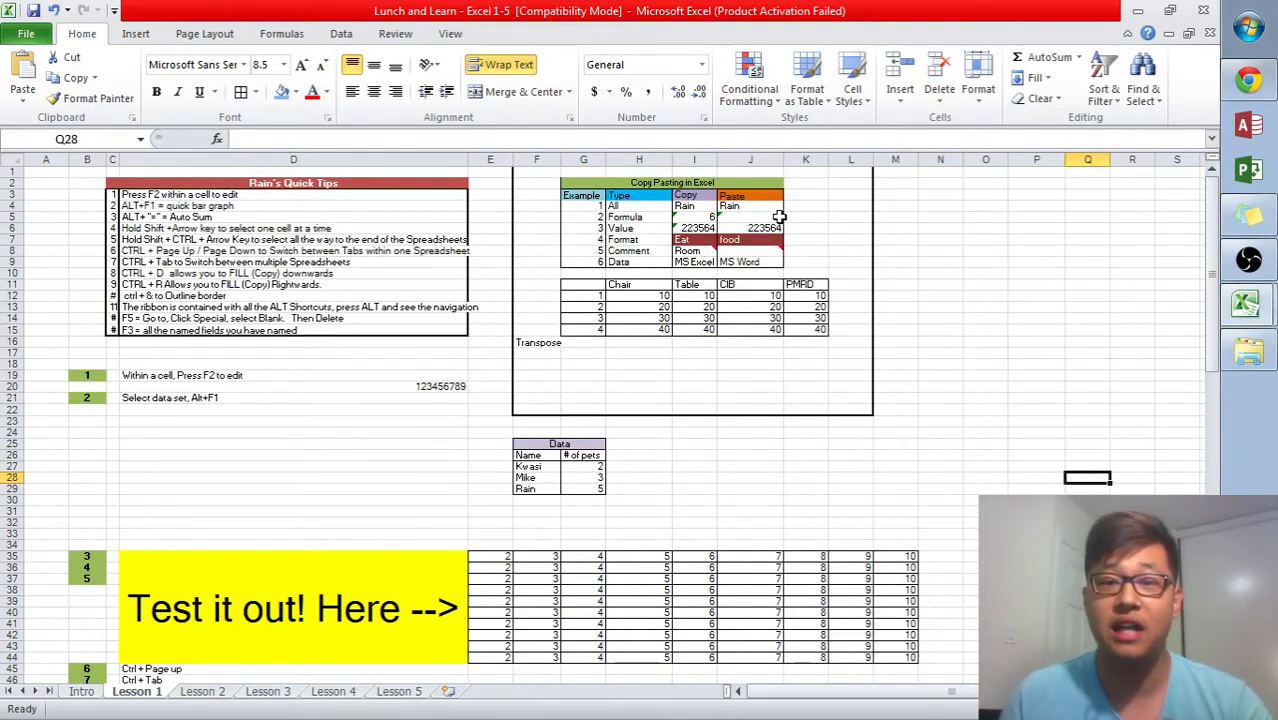
# - Insert a comment on cell J4 in the Paste column and write Good job in it
pyautogui.rightClick(742, 210)
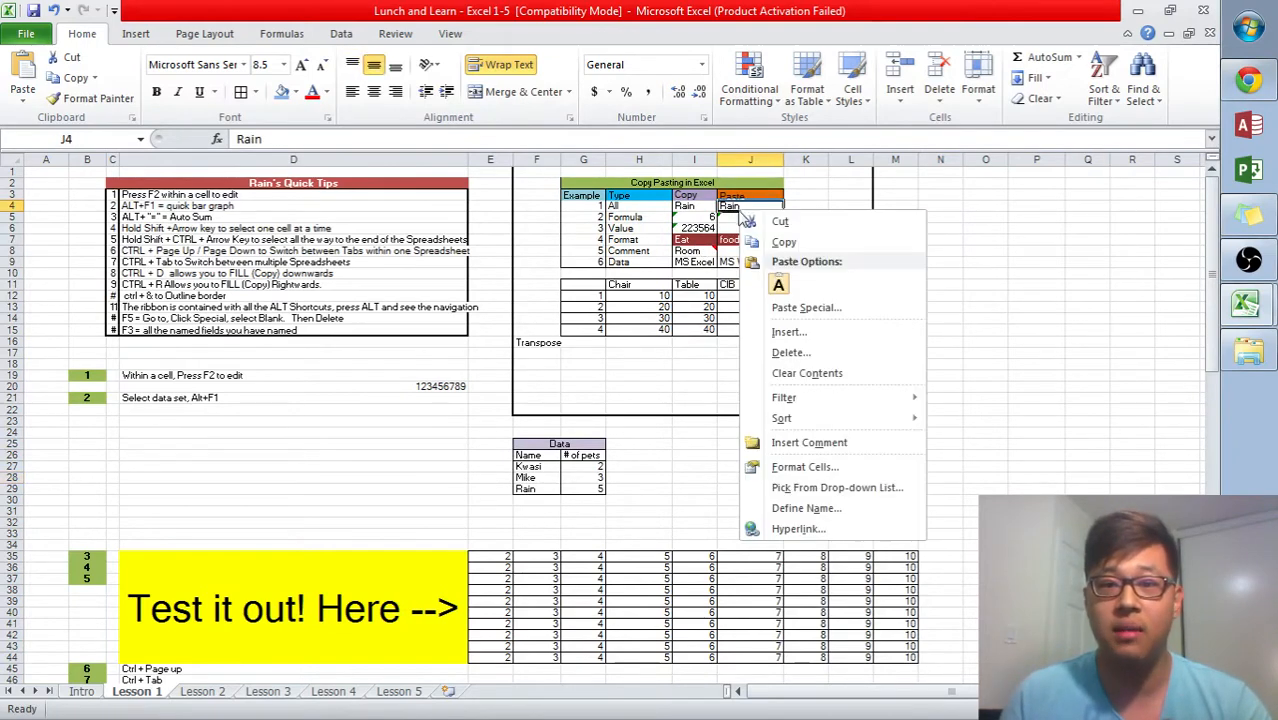
pyautogui.click(825, 443)
pyautogui.click(922, 318)
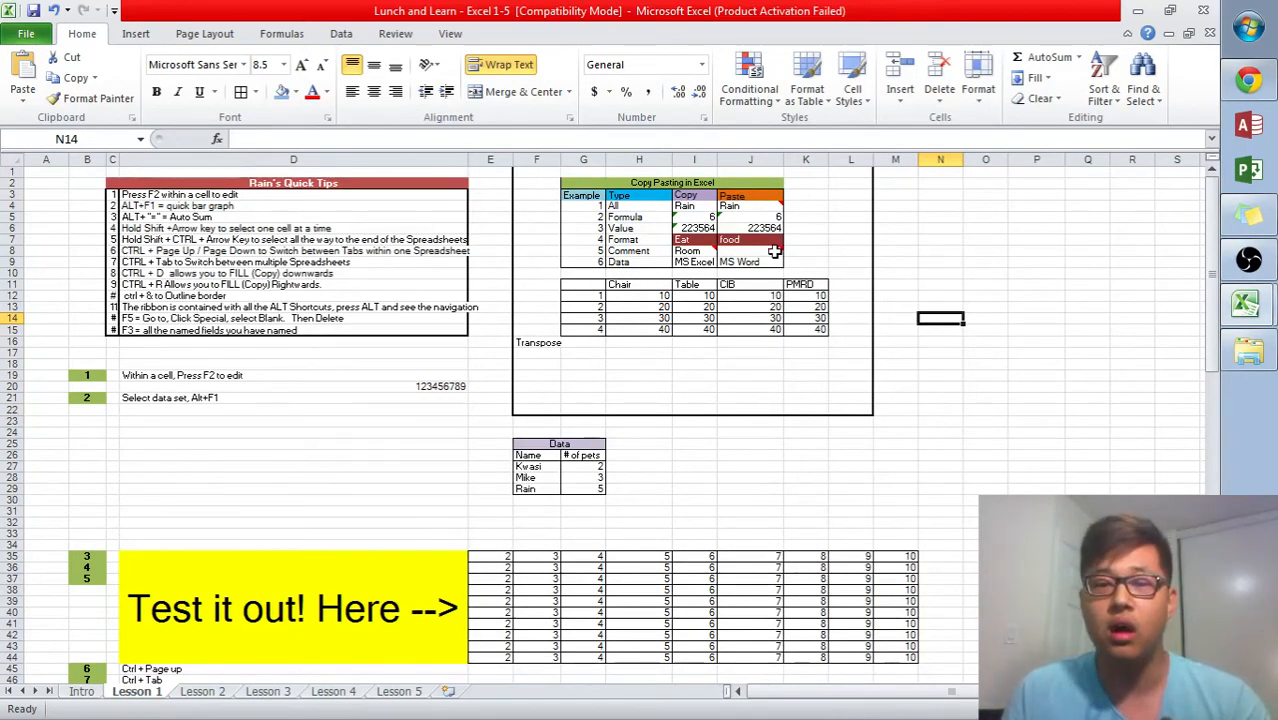
pyautogui.rightClick(747, 207)
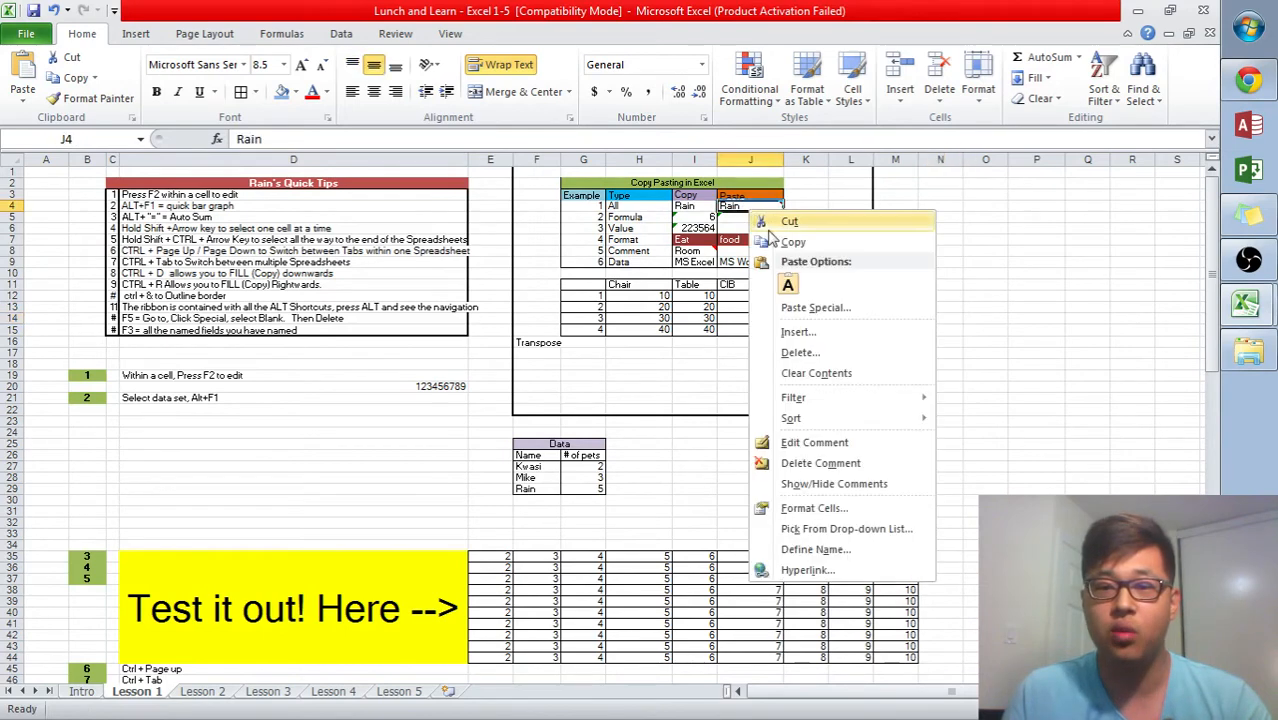
pyautogui.click(861, 446)
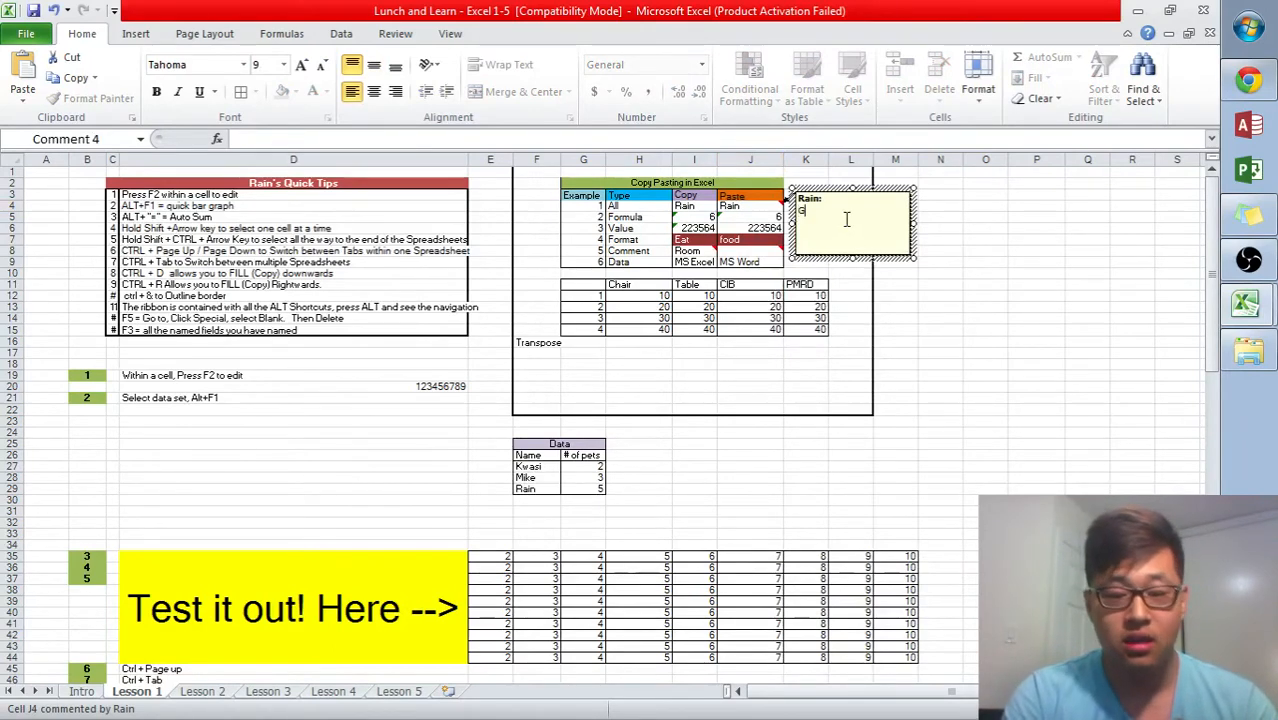
pyautogui.write('ood job')
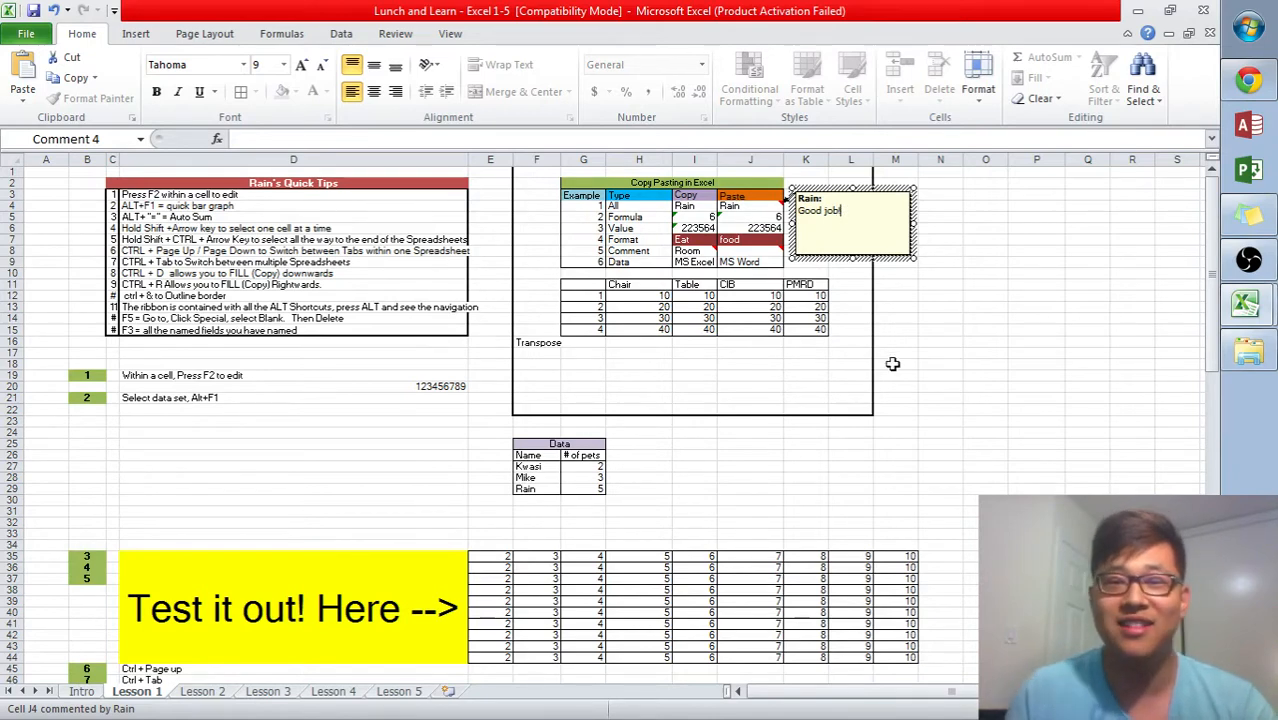
pyautogui.click(881, 331)
pyautogui.click(1092, 264)
pyautogui.click(655, 251)
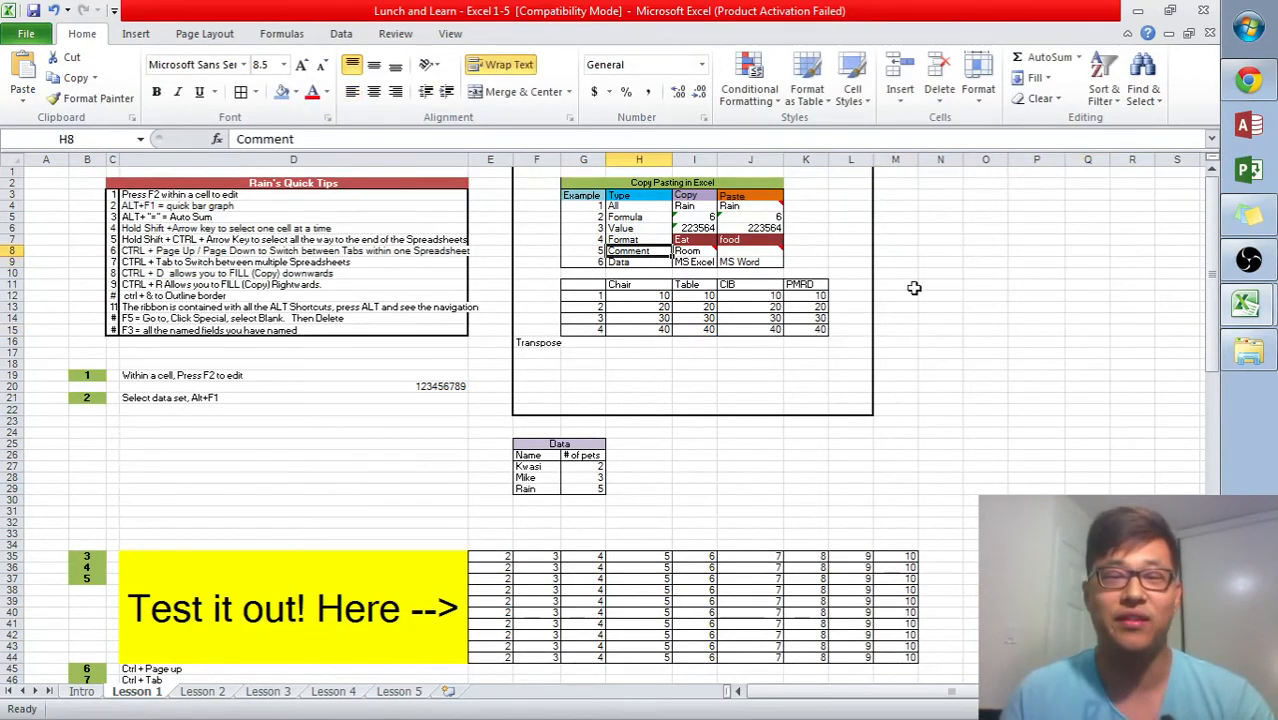
pyautogui.click(1164, 282)
pyautogui.click(460, 352)
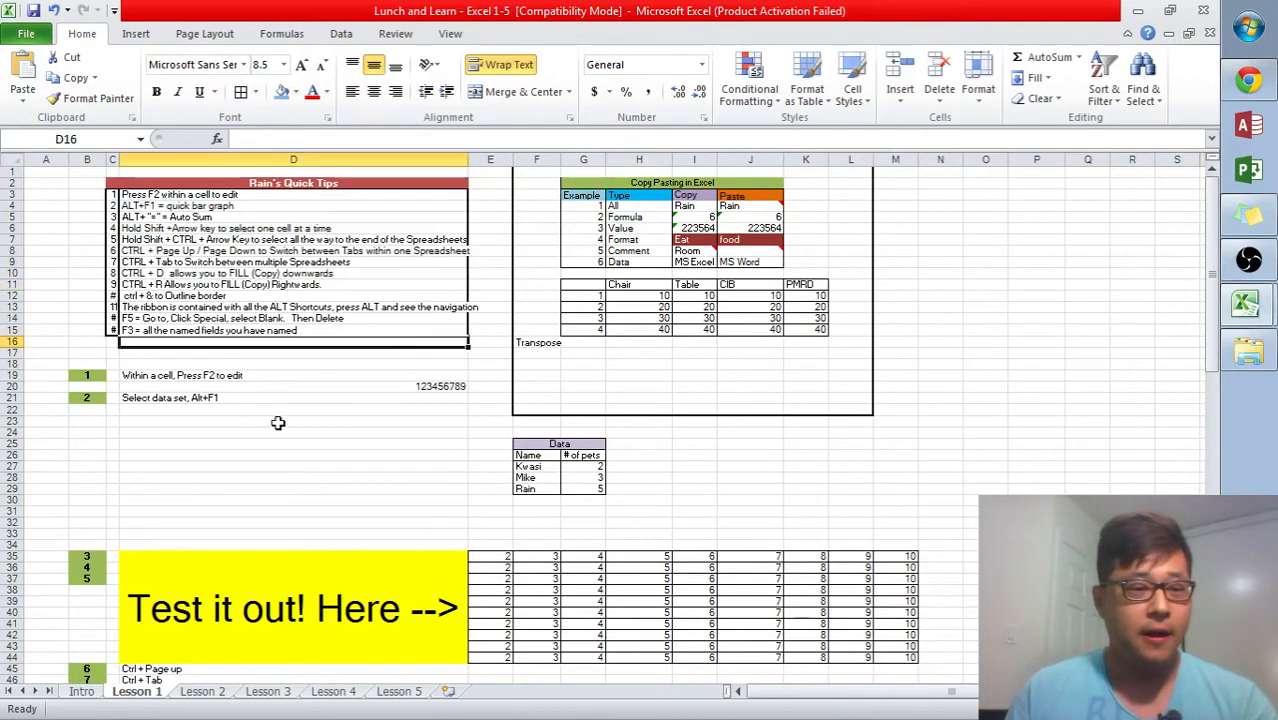
pyautogui.click(322, 376)
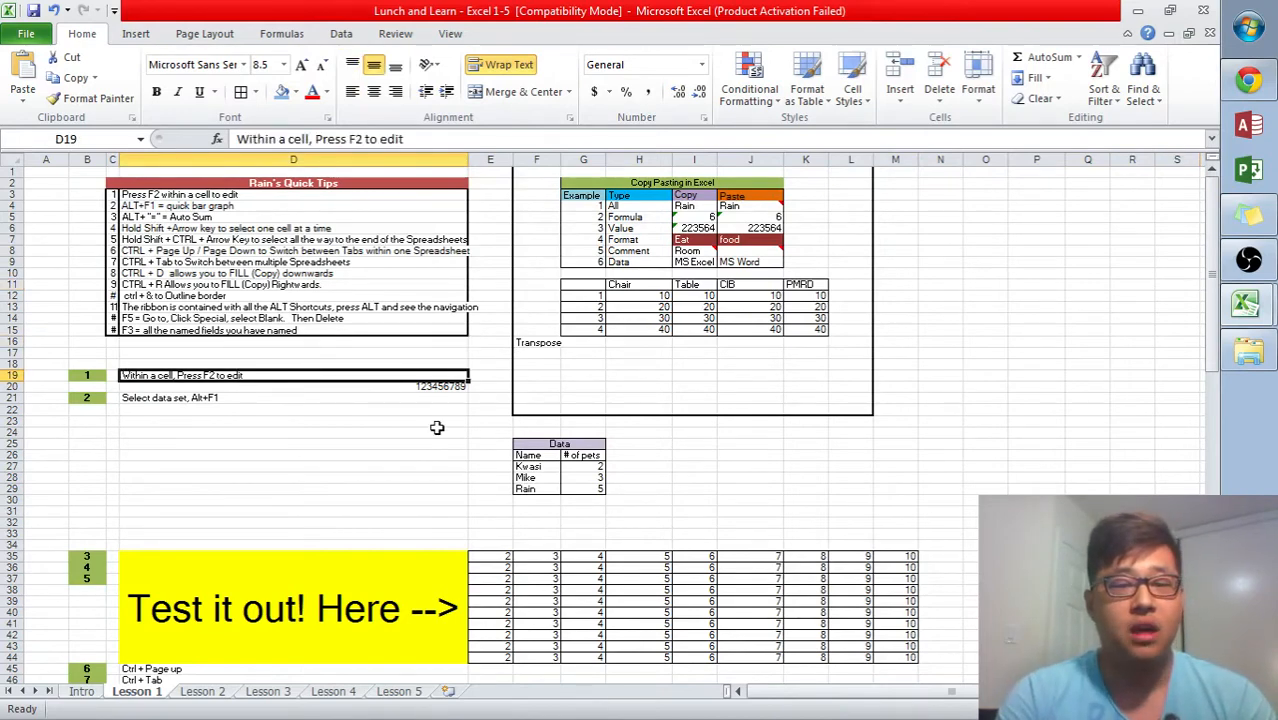
pyautogui.press('Down')
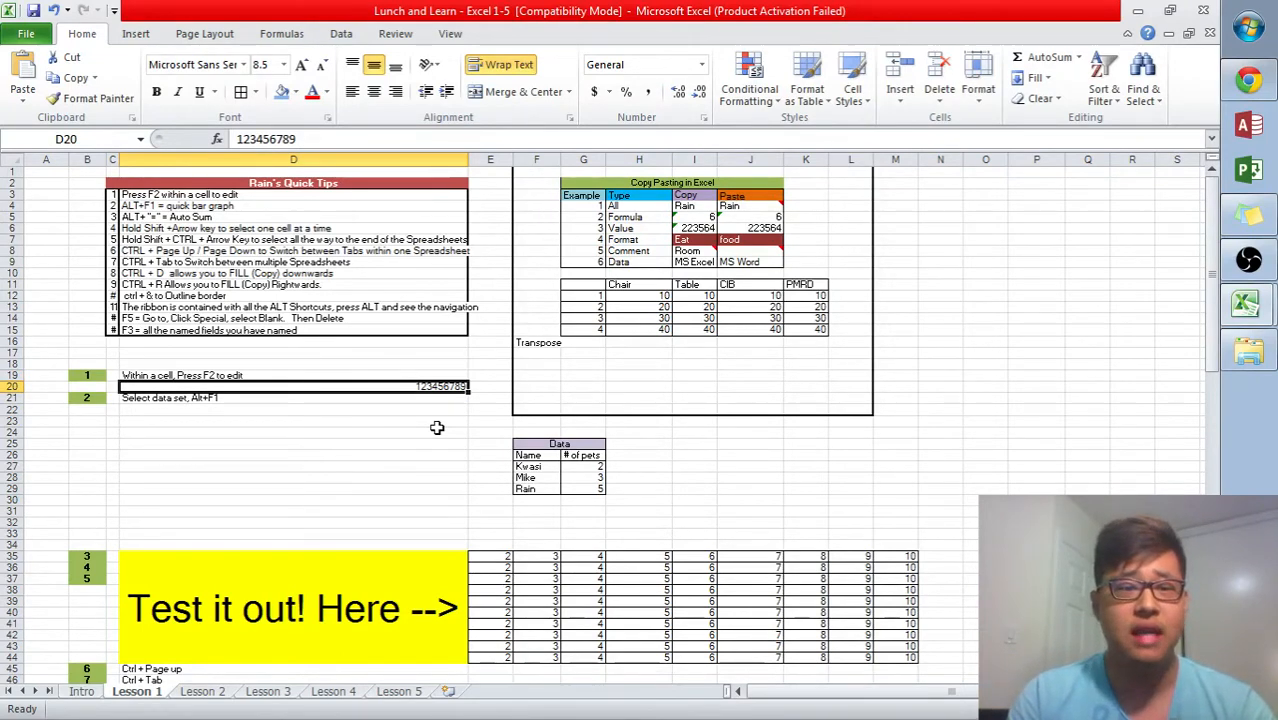
pyautogui.press('Right')
pyautogui.press('Left')
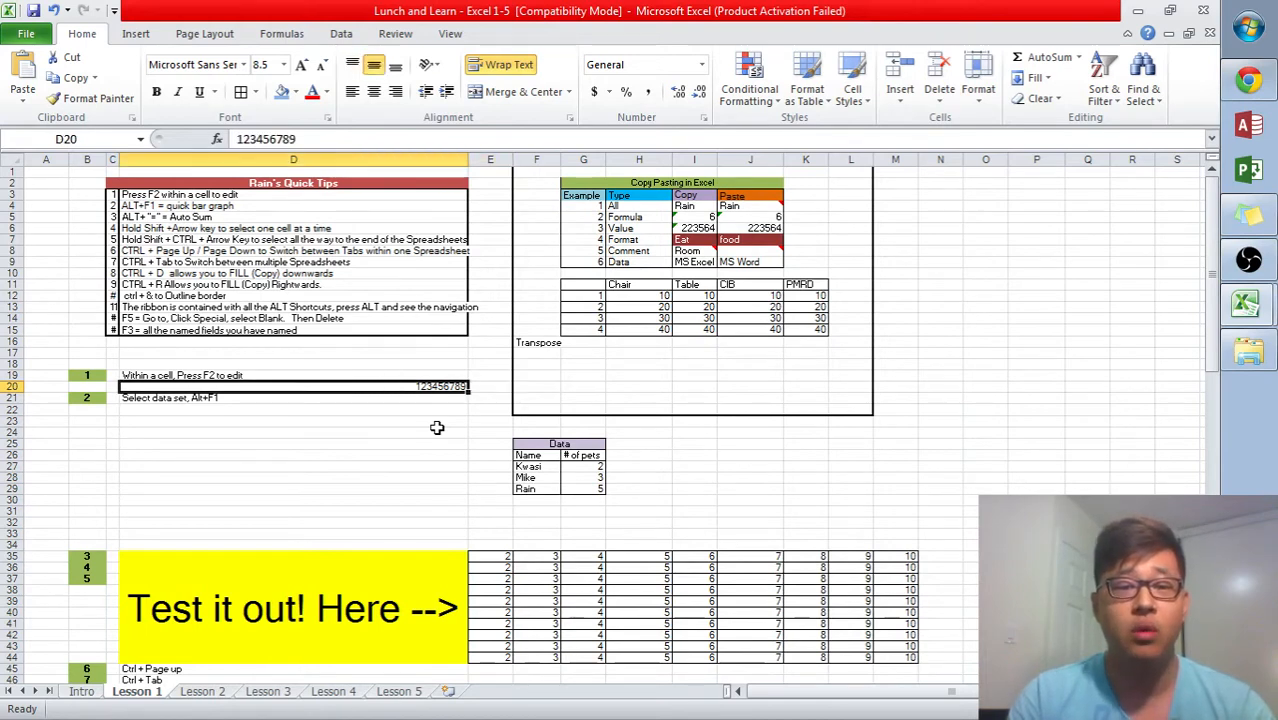
pyautogui.press('Right')
pyautogui.press('Up')
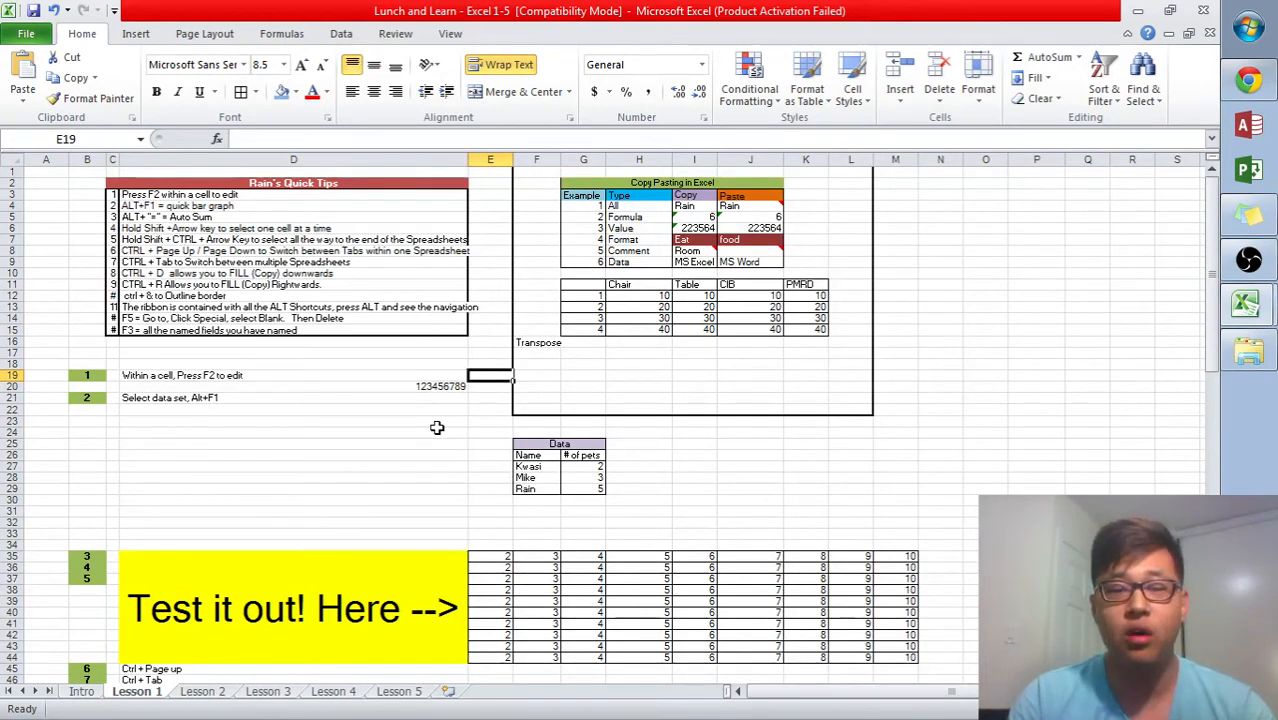
pyautogui.press('Down')
pyautogui.write('sdjflkjdlkfjd')
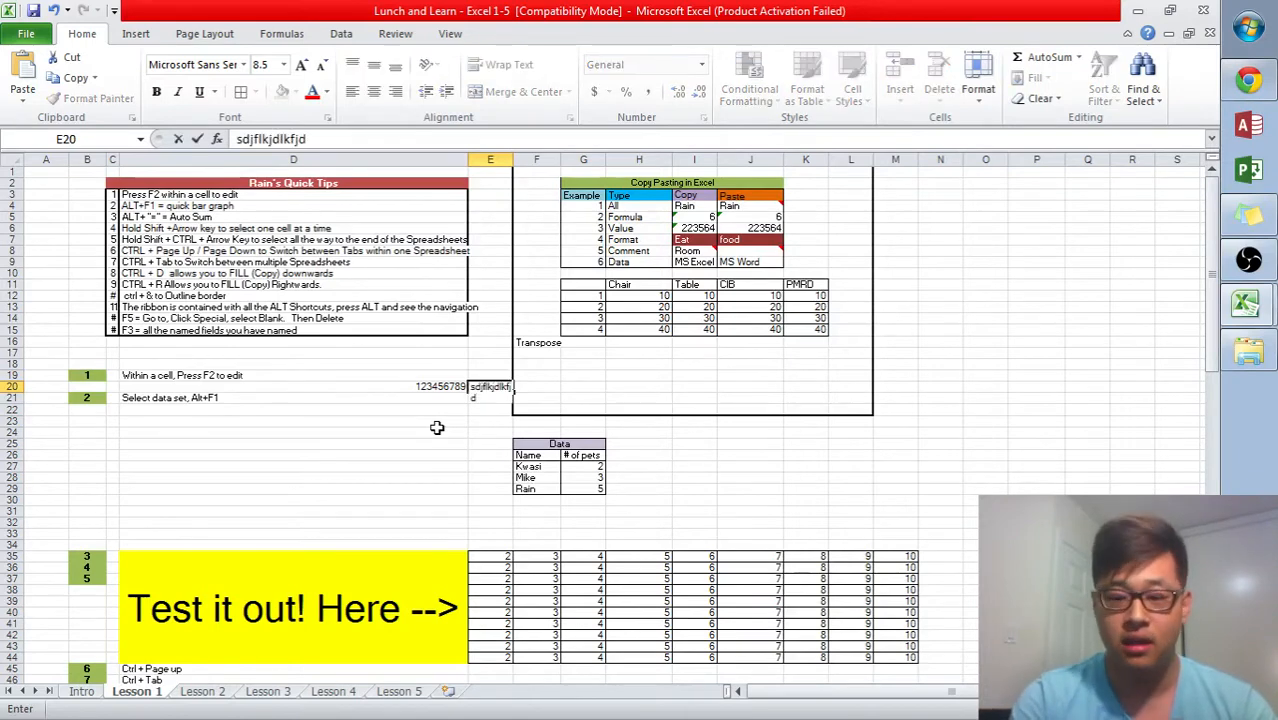
pyautogui.press('Return')
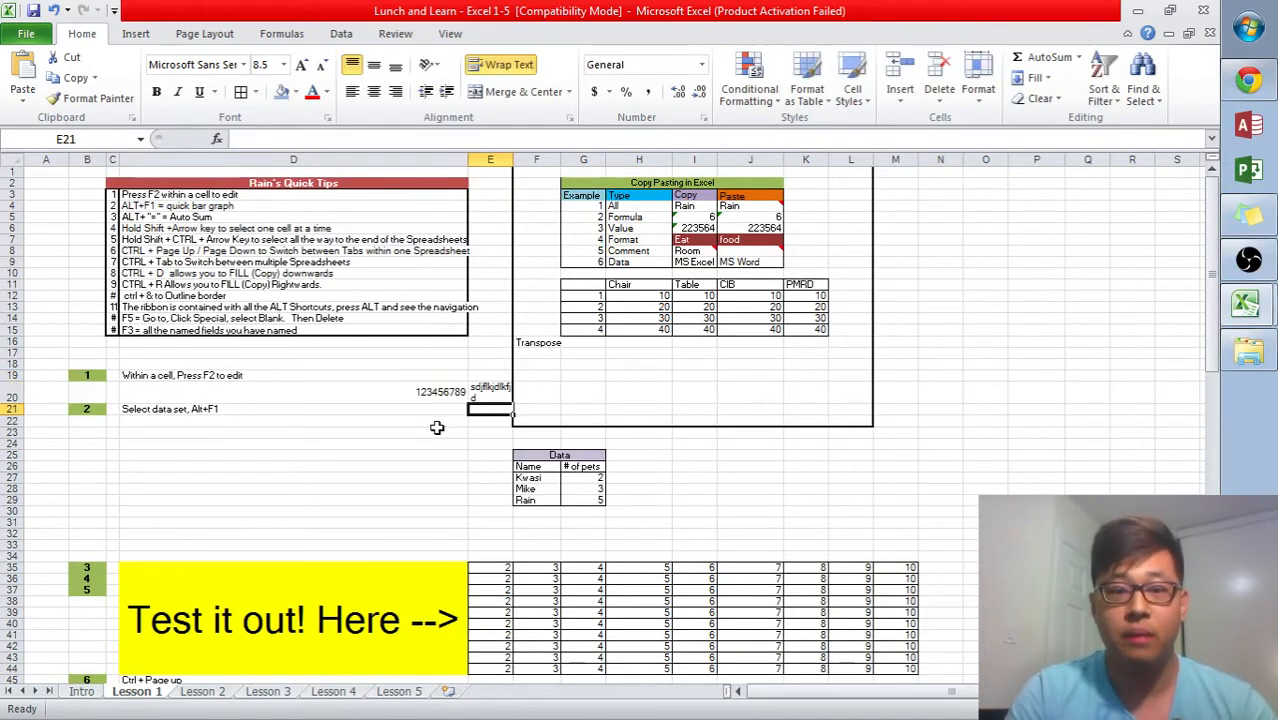
pyautogui.press('Up')
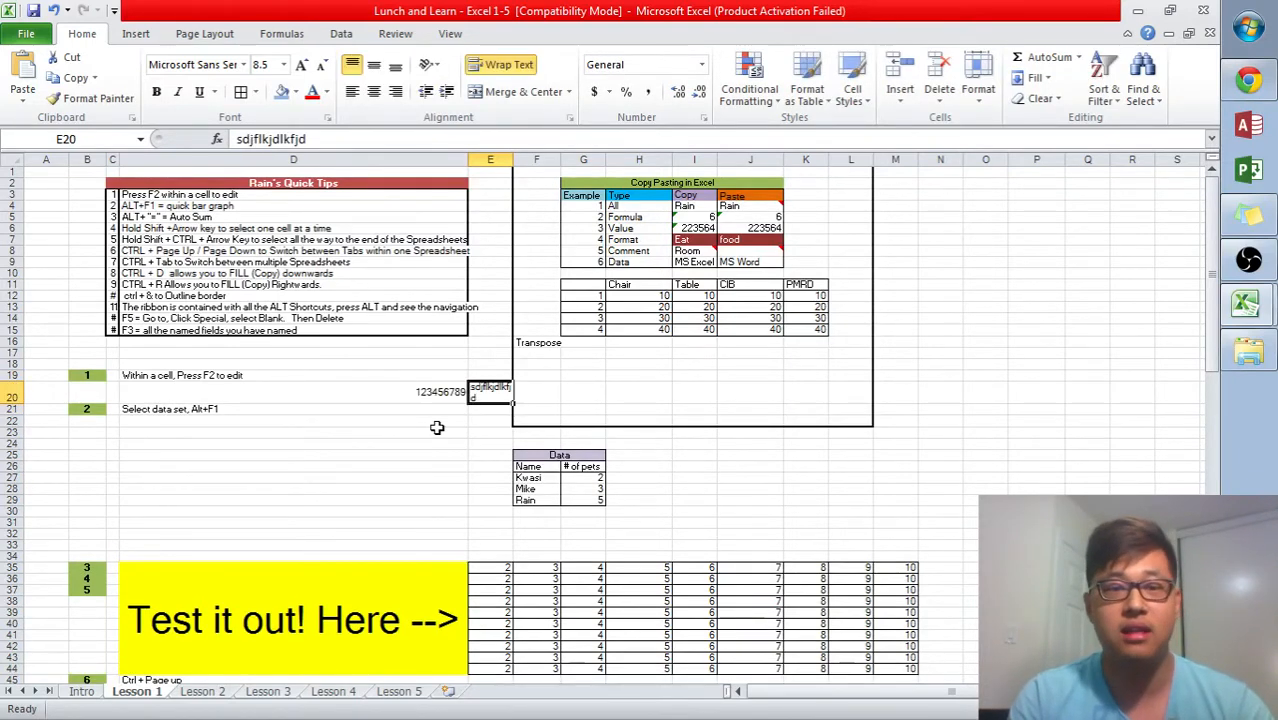
pyautogui.press('Delete')
pyautogui.press('Left')
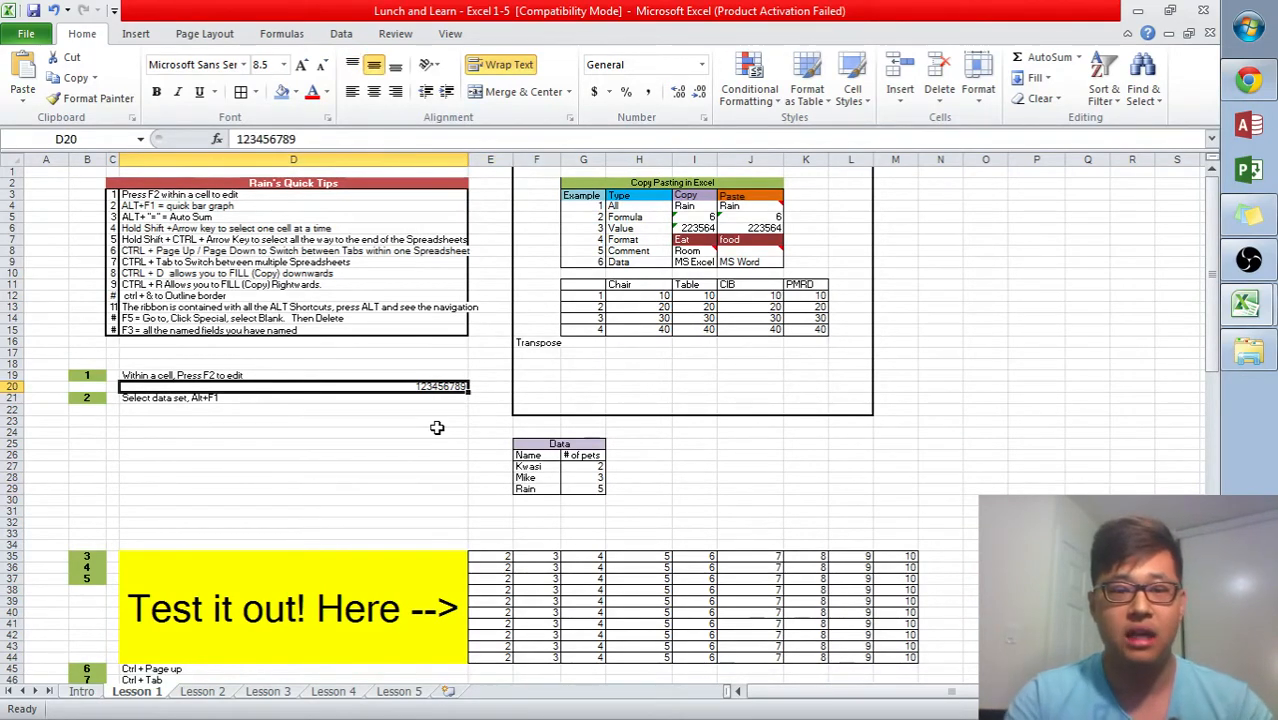
pyautogui.write('fasjf')
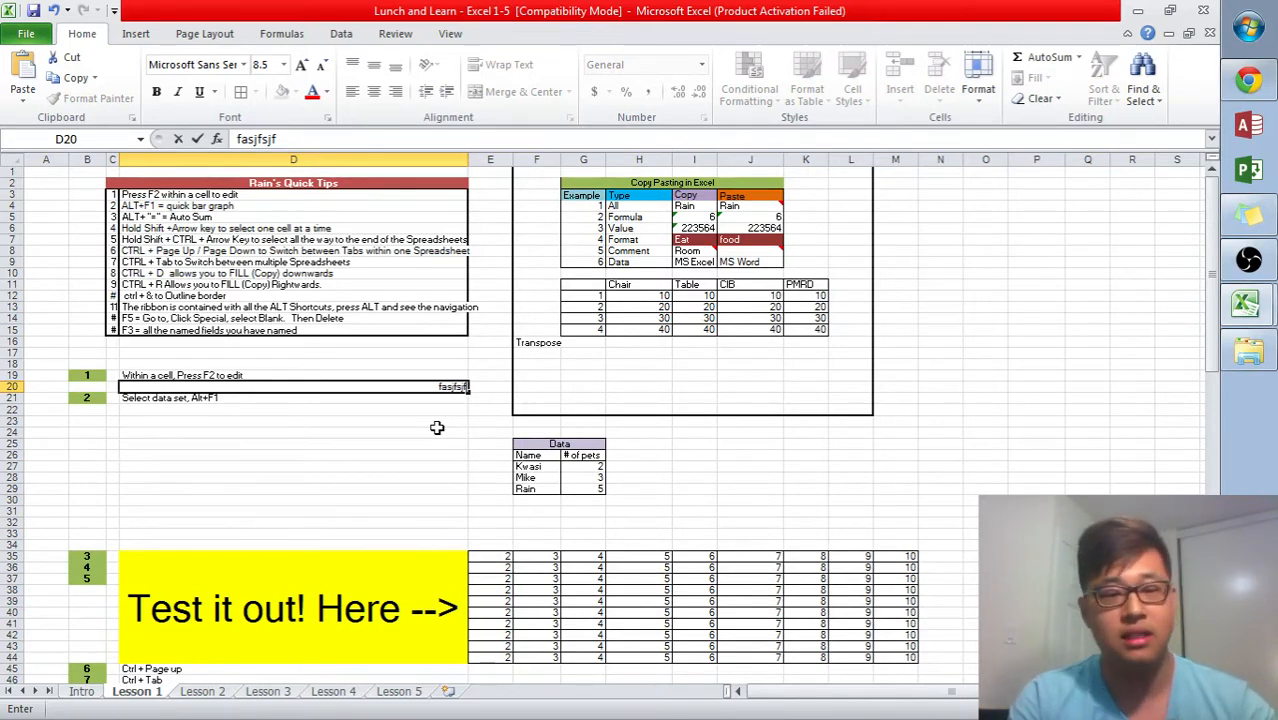
pyautogui.press('Escape')
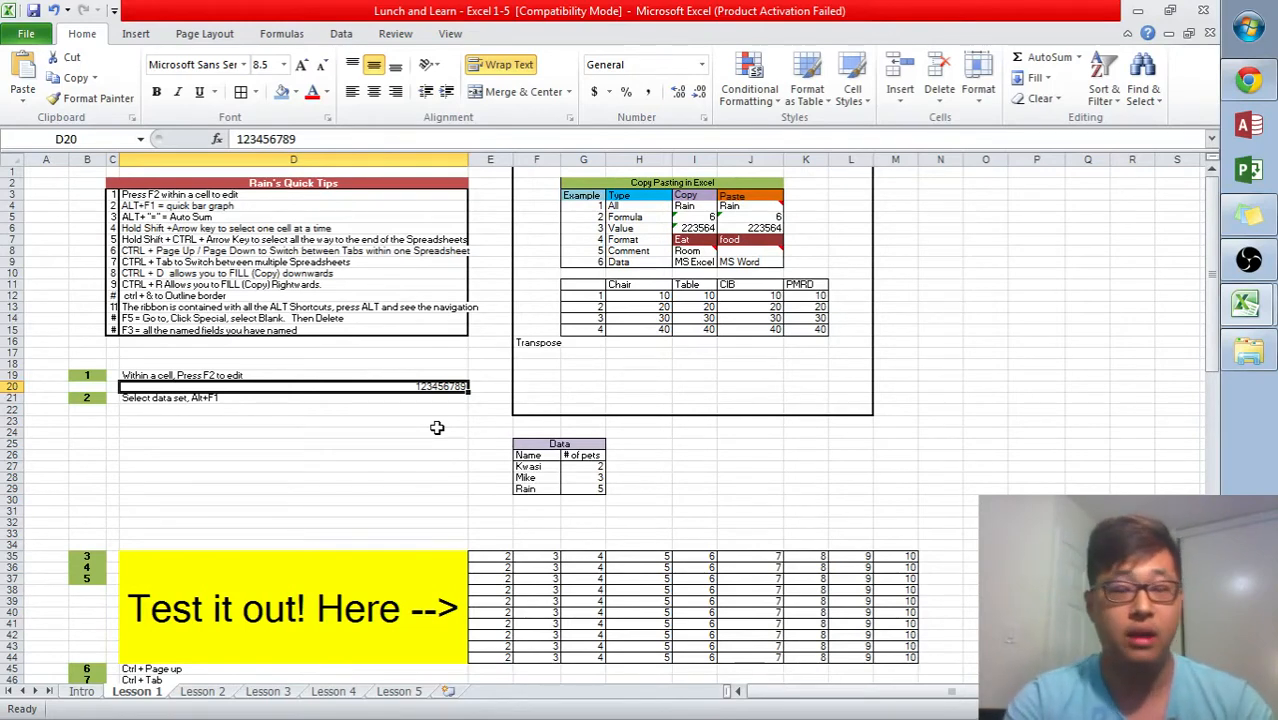
# - Edit cell D20 in place, appending the digits 1011 to its number
pyautogui.press('F2')
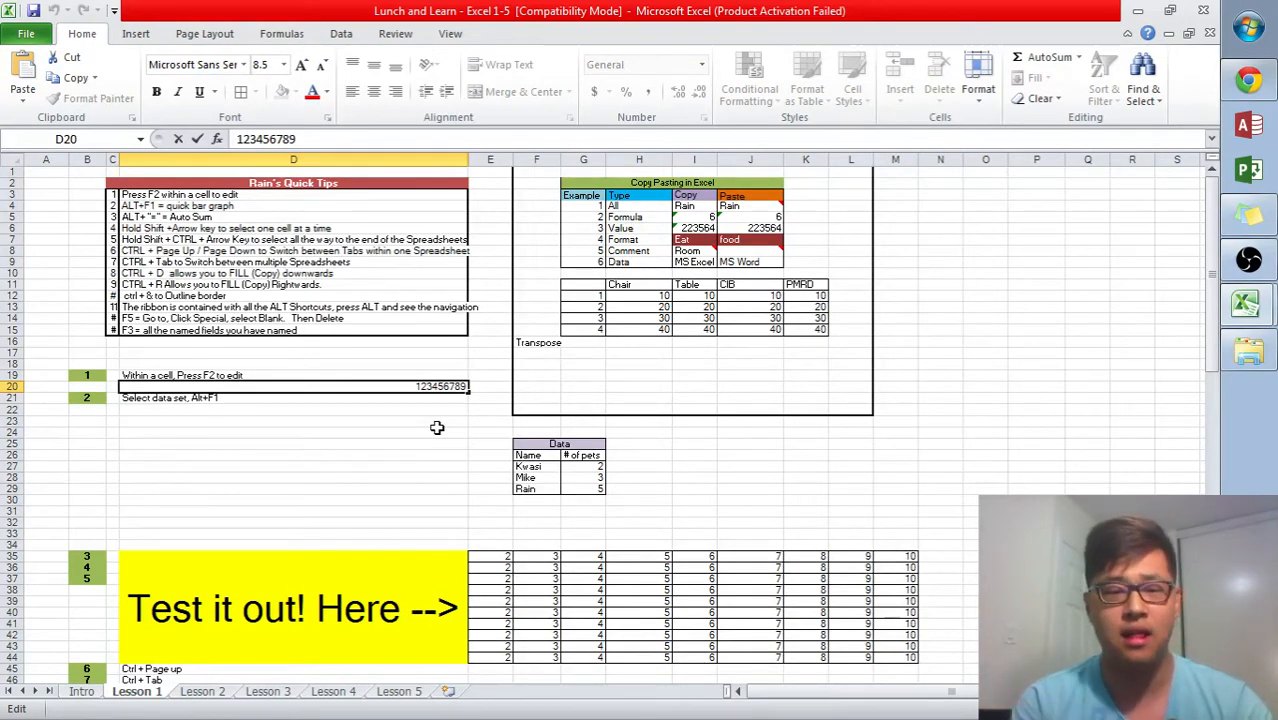
pyautogui.write('10')
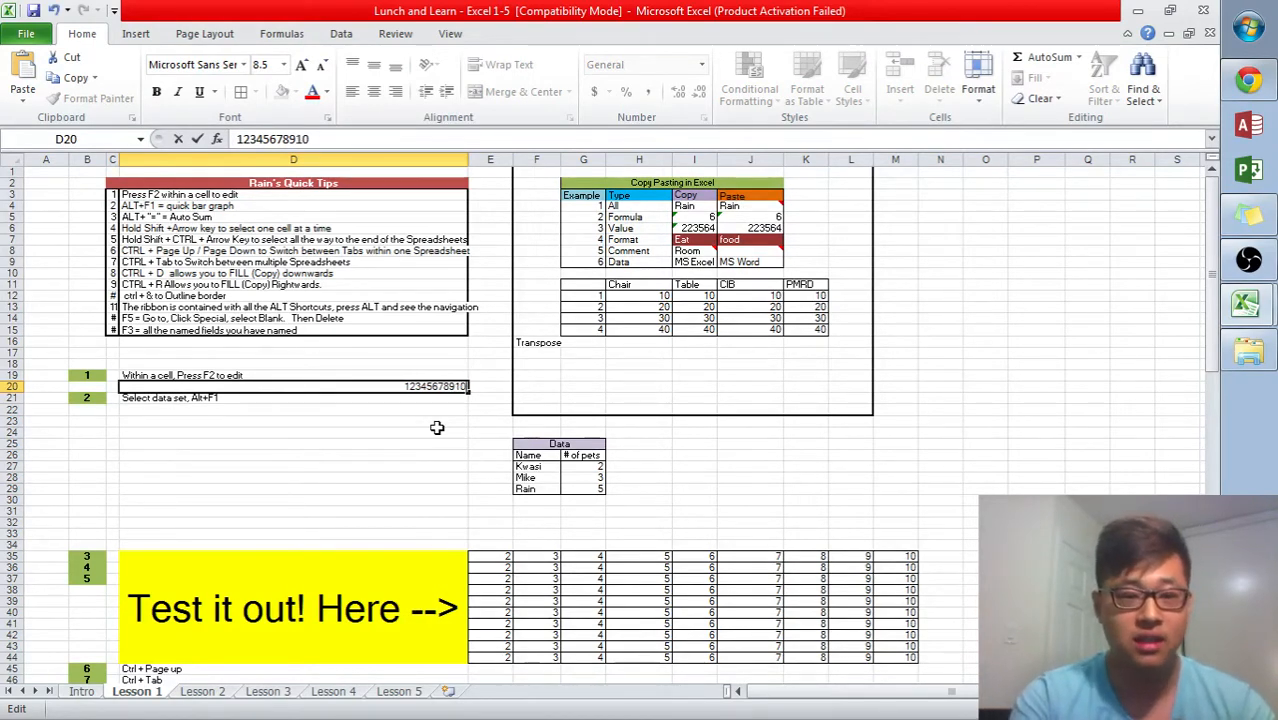
pyautogui.write('1112')
pyautogui.press('Return')
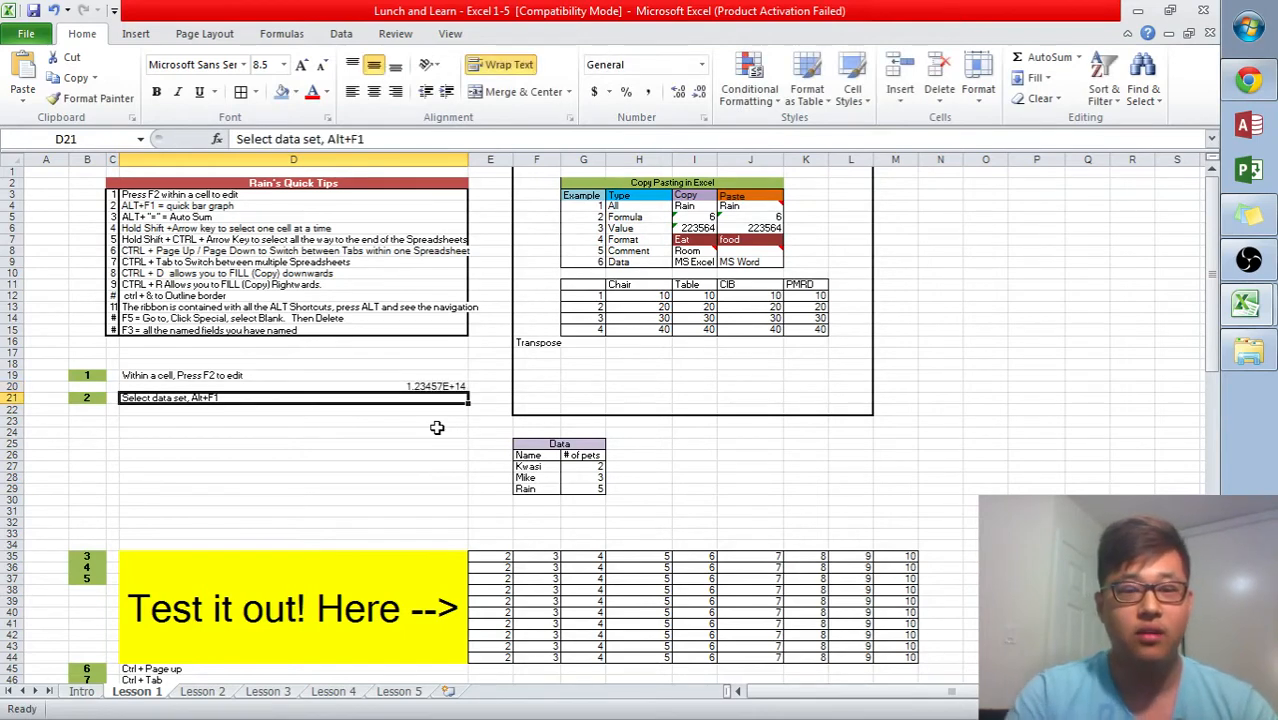
# - Edit cell D20 in place again, deleting the appended digits so it reads 123456789
pyautogui.press('Up')
pyautogui.press('F2')
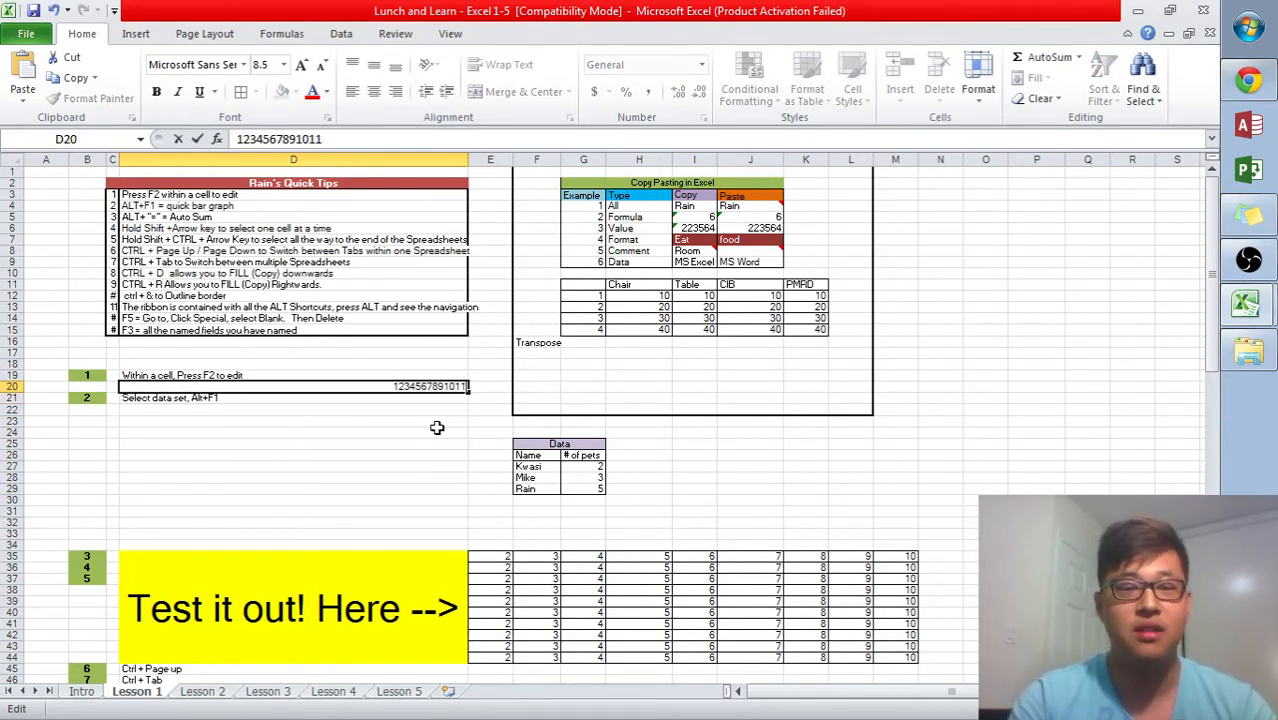
pyautogui.press('BackSpace')
pyautogui.press('BackSpace')
pyautogui.press('BackSpace')
pyautogui.press('BackSpace')
pyautogui.press('BackSpace')
pyautogui.press('BackSpace')
pyautogui.press('Return')
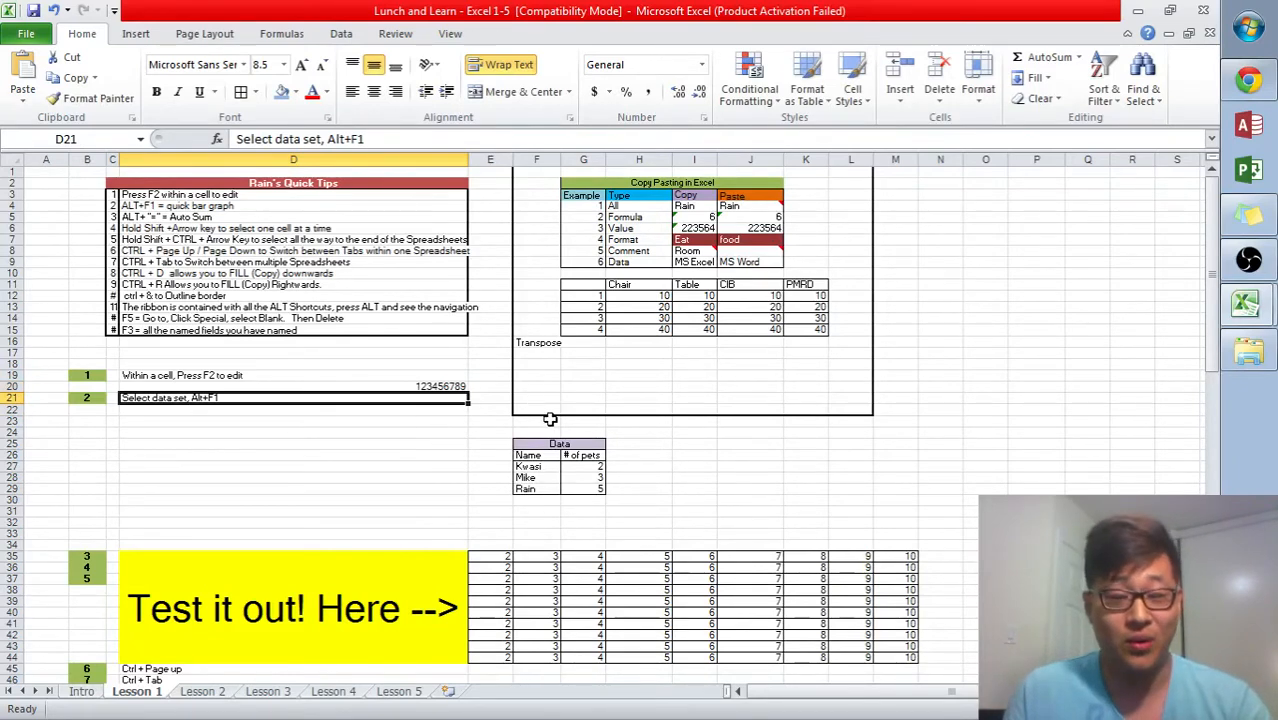
# - Select the whole Data table of names and pet counts in F25:G29
pyautogui.moveTo(557, 446); pyautogui.dragTo(566, 486)
pyautogui.click(694, 467)
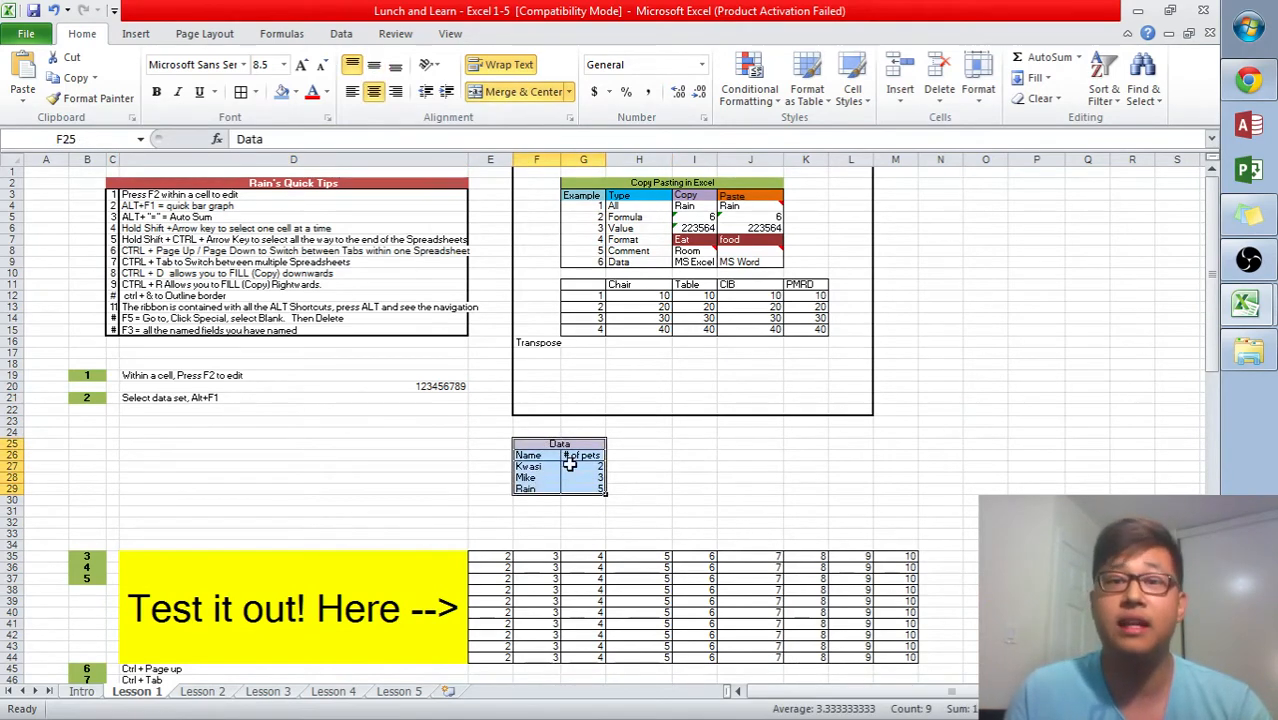
pyautogui.click(694, 467)
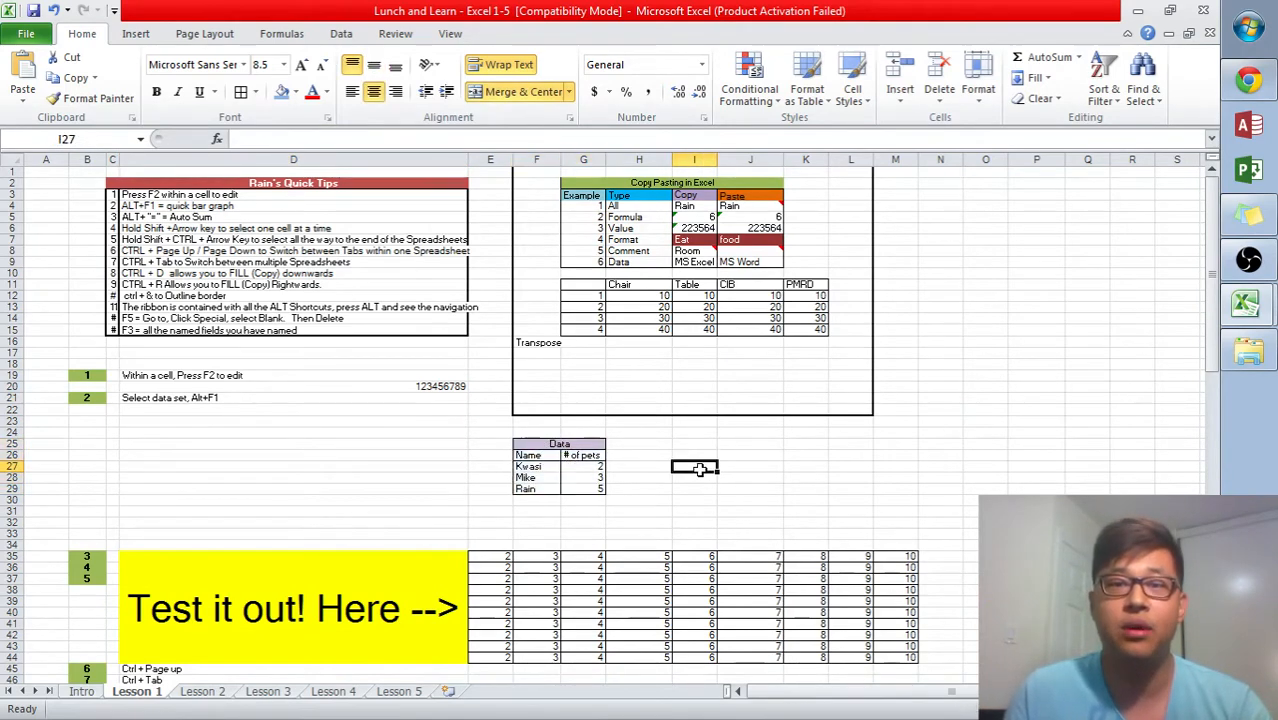
pyautogui.click(256, 398)
pyautogui.moveTo(528, 446); pyautogui.dragTo(534, 487)
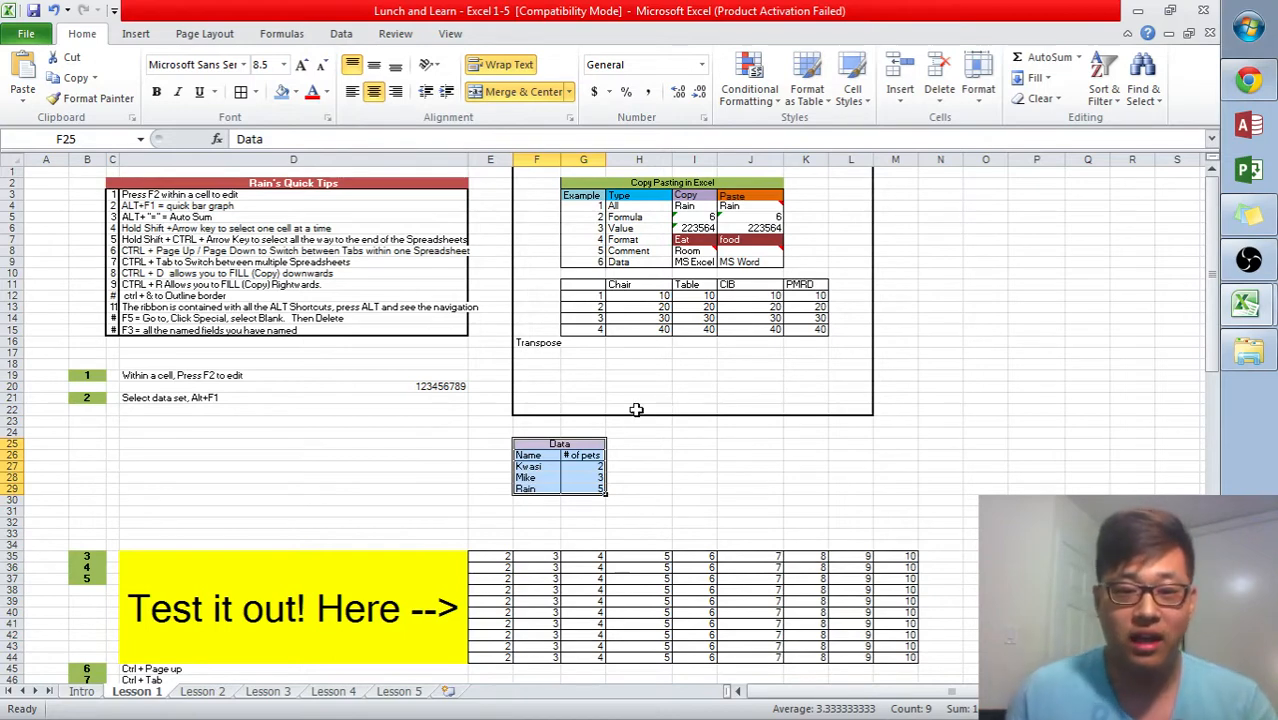
pyautogui.moveTo(580, 441); pyautogui.dragTo(600, 490)
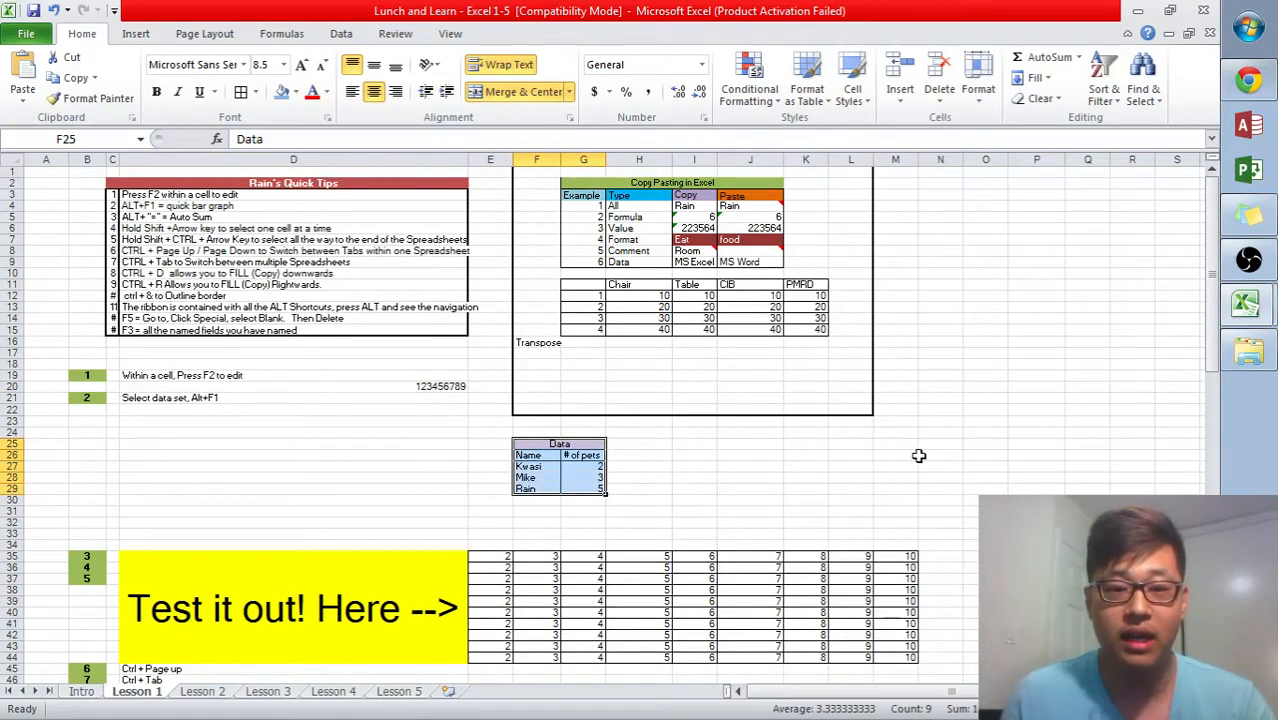
pyautogui.click(590, 446)
pyautogui.moveTo(590, 446); pyautogui.dragTo(583, 488)
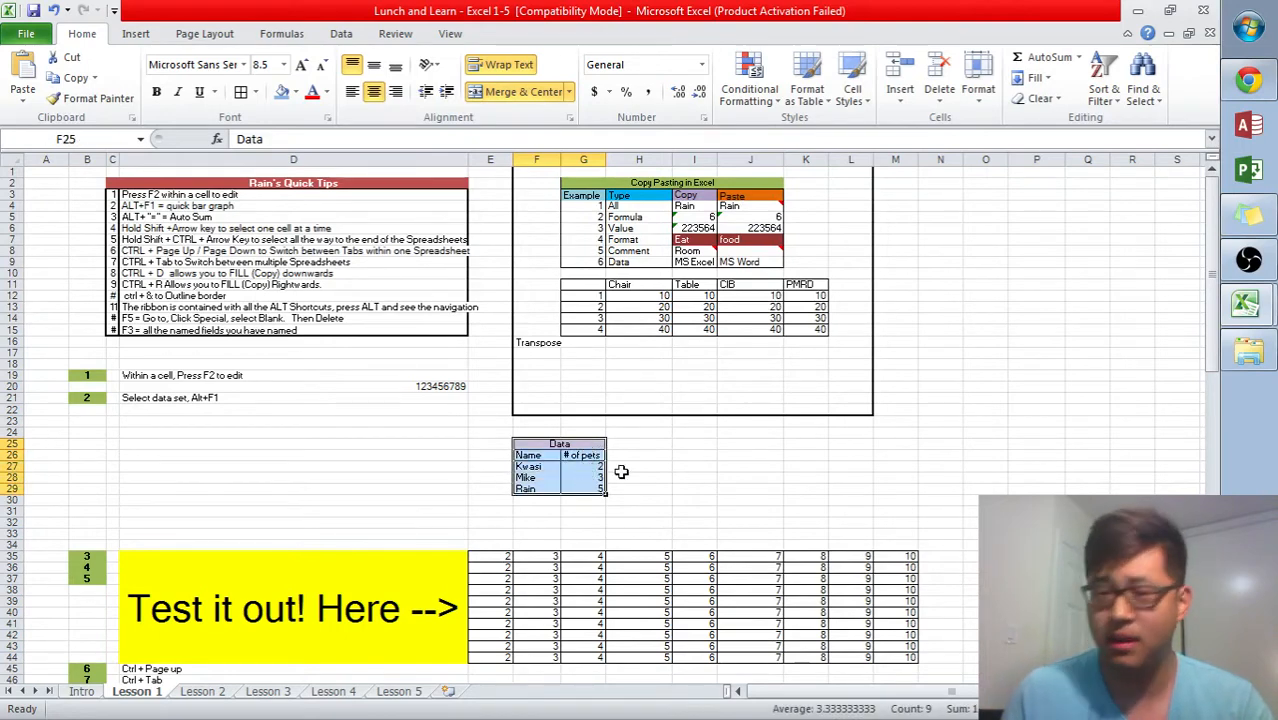
pyautogui.click(633, 478)
pyautogui.click(572, 446)
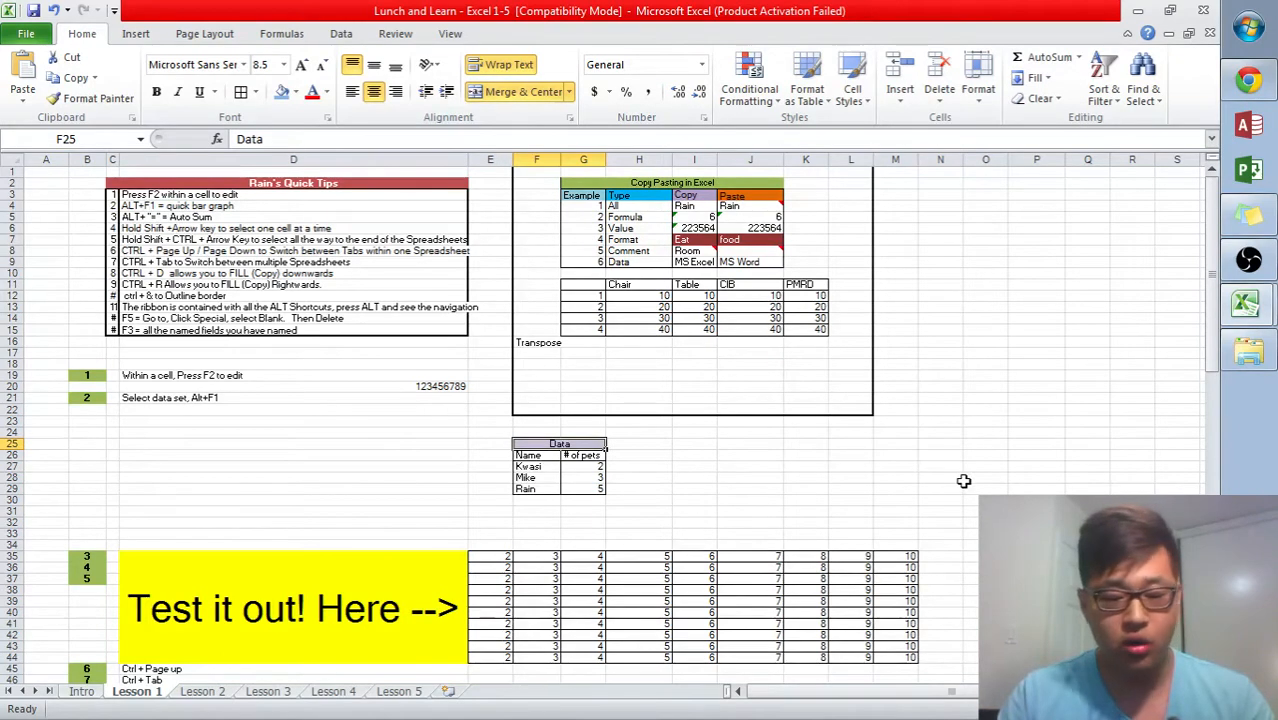
pyautogui.hotkey('ctrl', 'a')
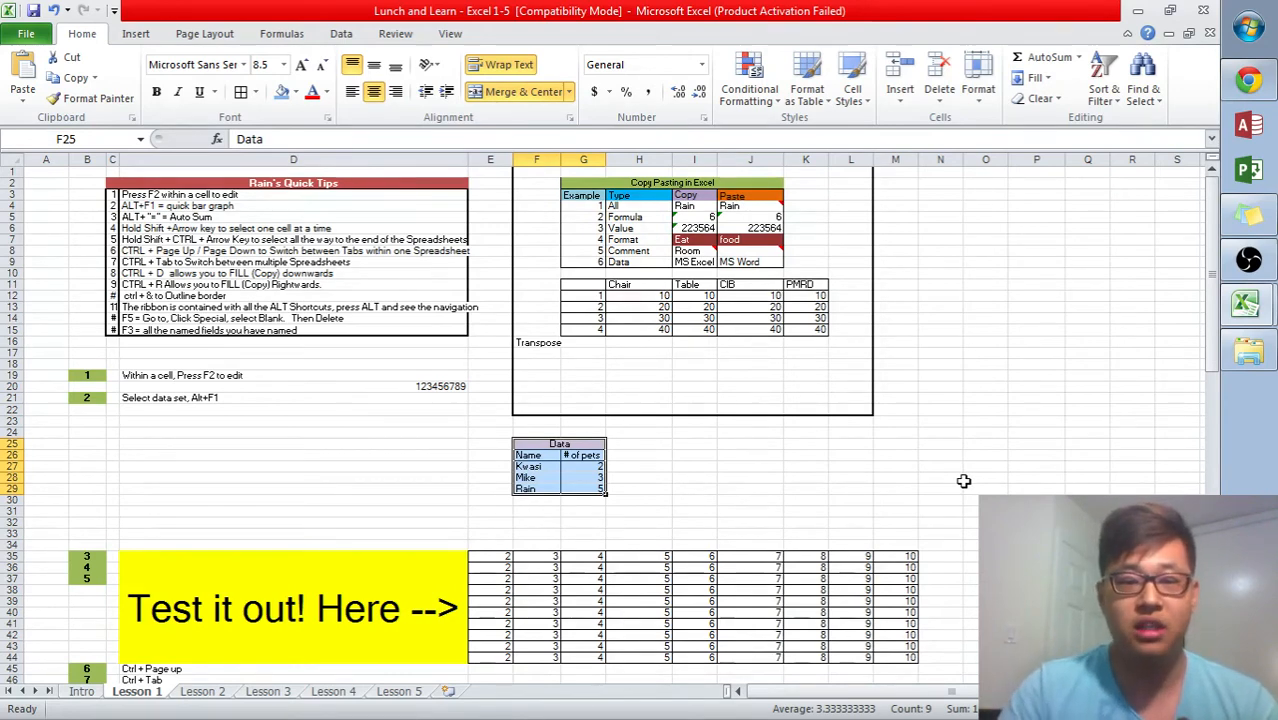
# - Move the cursor from the Data table down into the number grid using arrow keys and jump-to-edge shortcuts
pyautogui.press('Down')
pyautogui.press('Down')
pyautogui.press('Down')
pyautogui.press('Down')
pyautogui.press('Down')
pyautogui.hotkey('ctrl', 'Down')
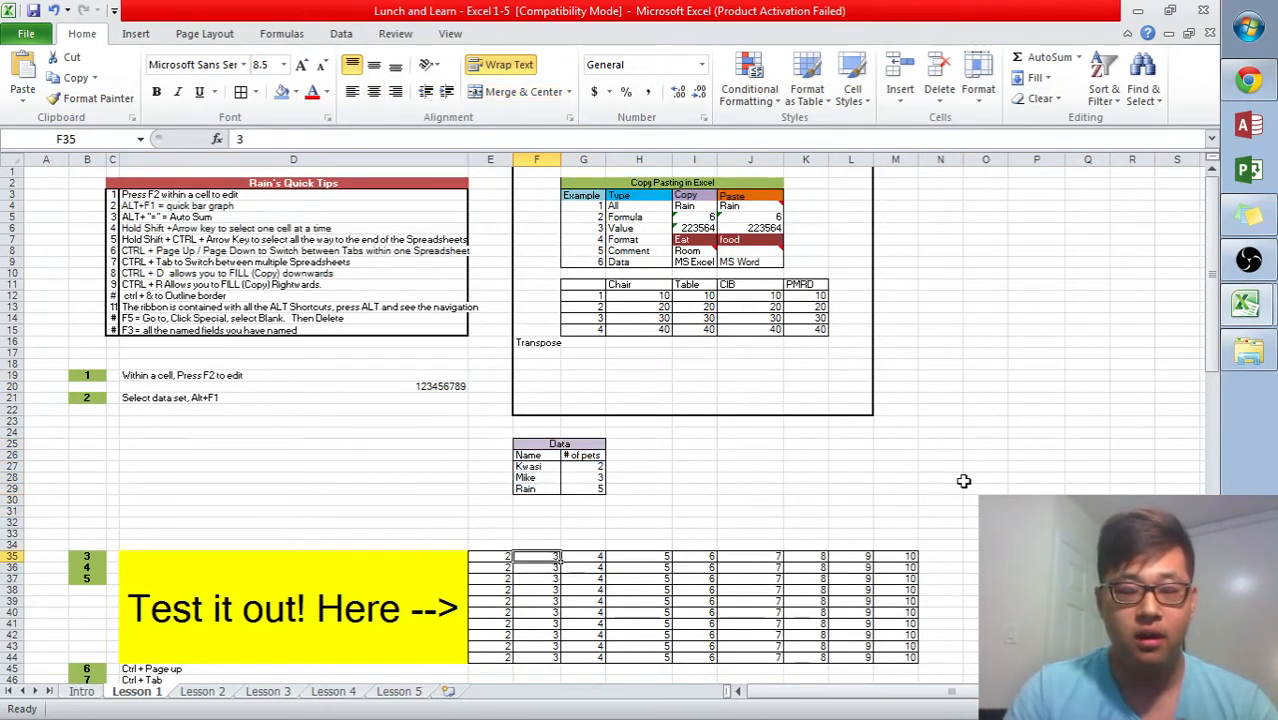
pyautogui.press('Right')
pyautogui.press('Down')
pyautogui.press('Down')
pyautogui.press('Right')
pyautogui.press('Down')
pyautogui.press('Right')
pyautogui.press('Down')
pyautogui.press('Right')
pyautogui.press('Down')
pyautogui.press('Left')
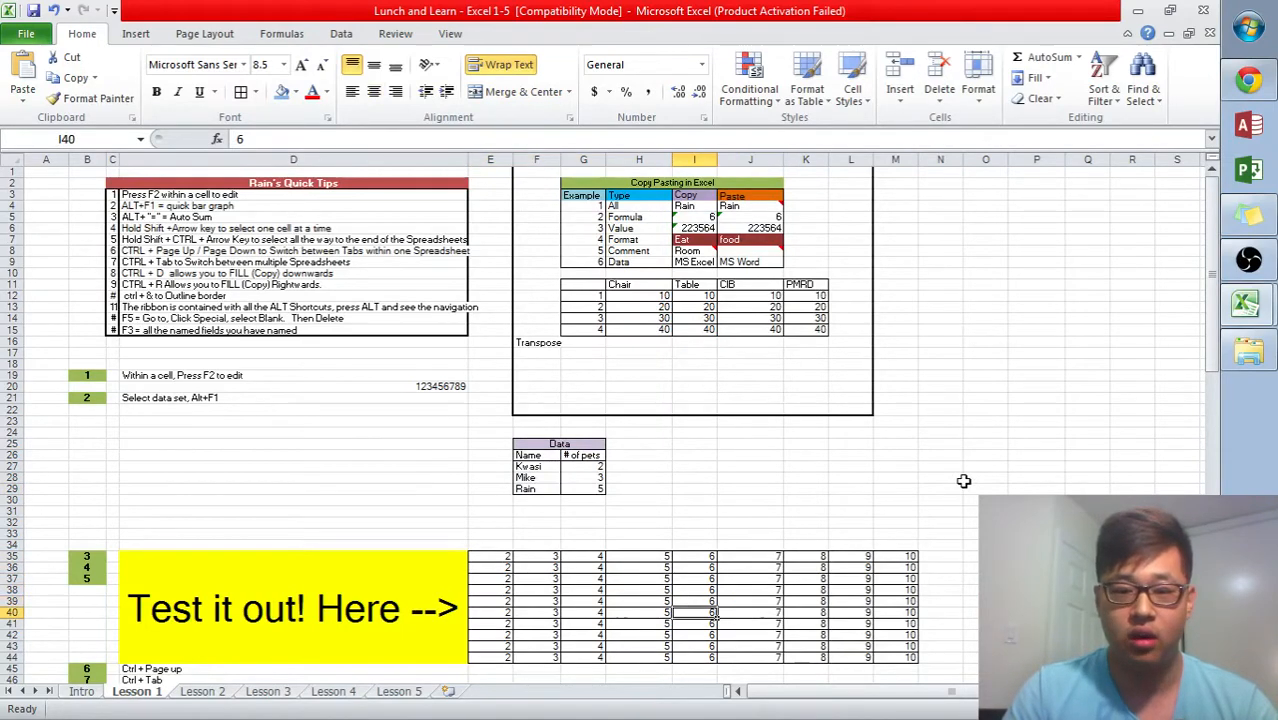
# - Move the cursor back up through the grid to the Data table's pet counts using arrow keys and jumps
pyautogui.press('Left')
pyautogui.press('Up')
pyautogui.press('Up')
pyautogui.press('Up')
pyautogui.press('Up')
pyautogui.press('Up')
pyautogui.press('Left')
pyautogui.hotkey('ctrl', 'Up')
pyautogui.press('Up')
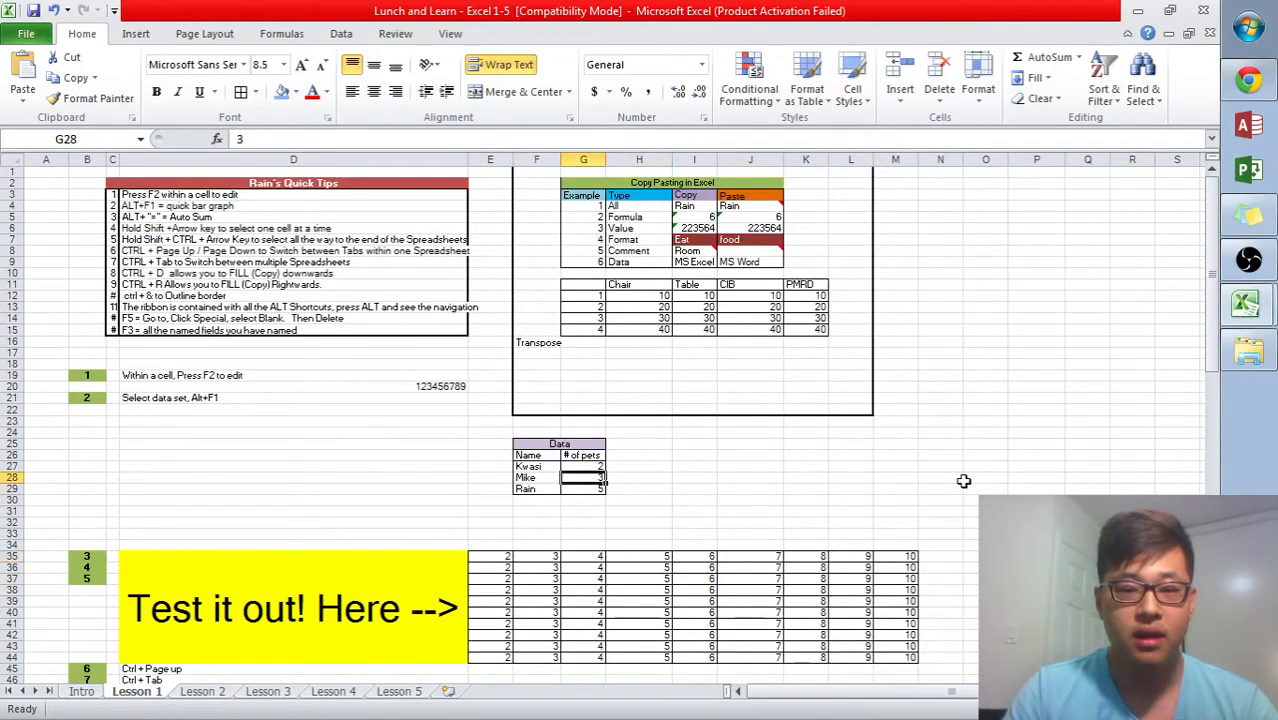
pyautogui.press('Up')
pyautogui.press('Up')
pyautogui.press('Up')
# - Select the Data table and create a quick column chart from it, moving the chart over column D
pyautogui.hotkey('ctrl', 'shift', 'Down')
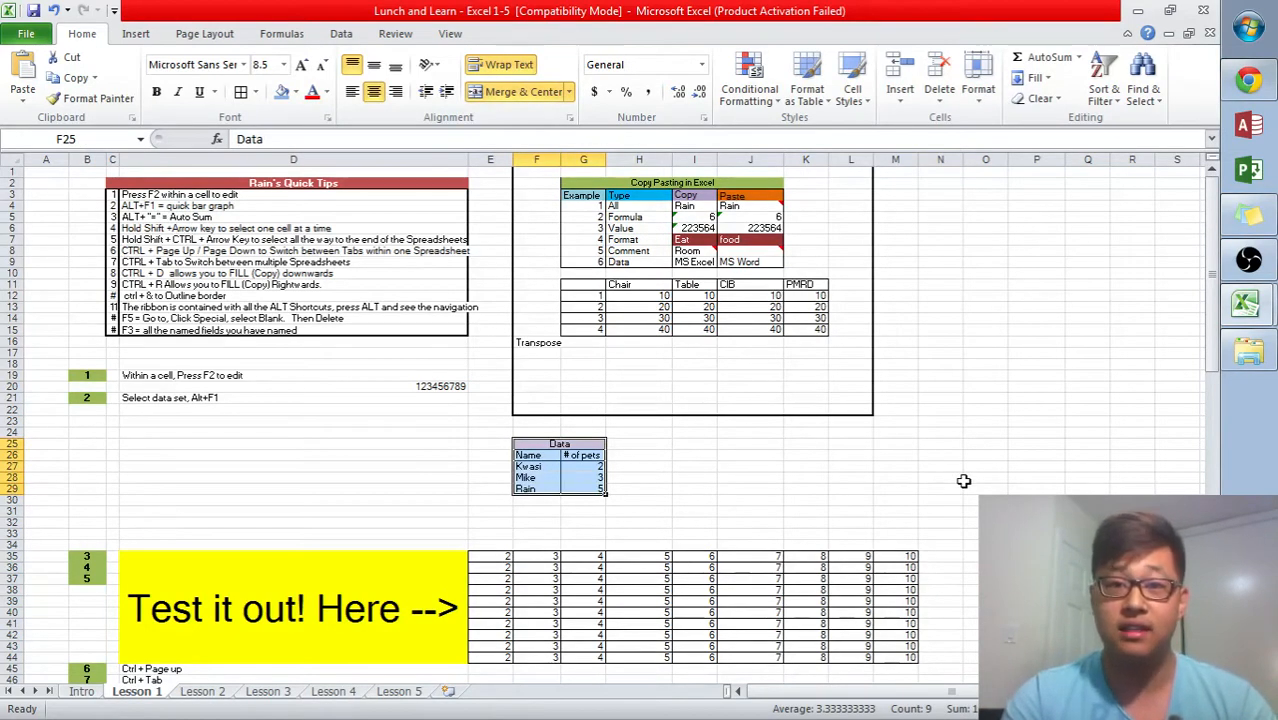
pyautogui.hotkey('alt', 'F1')
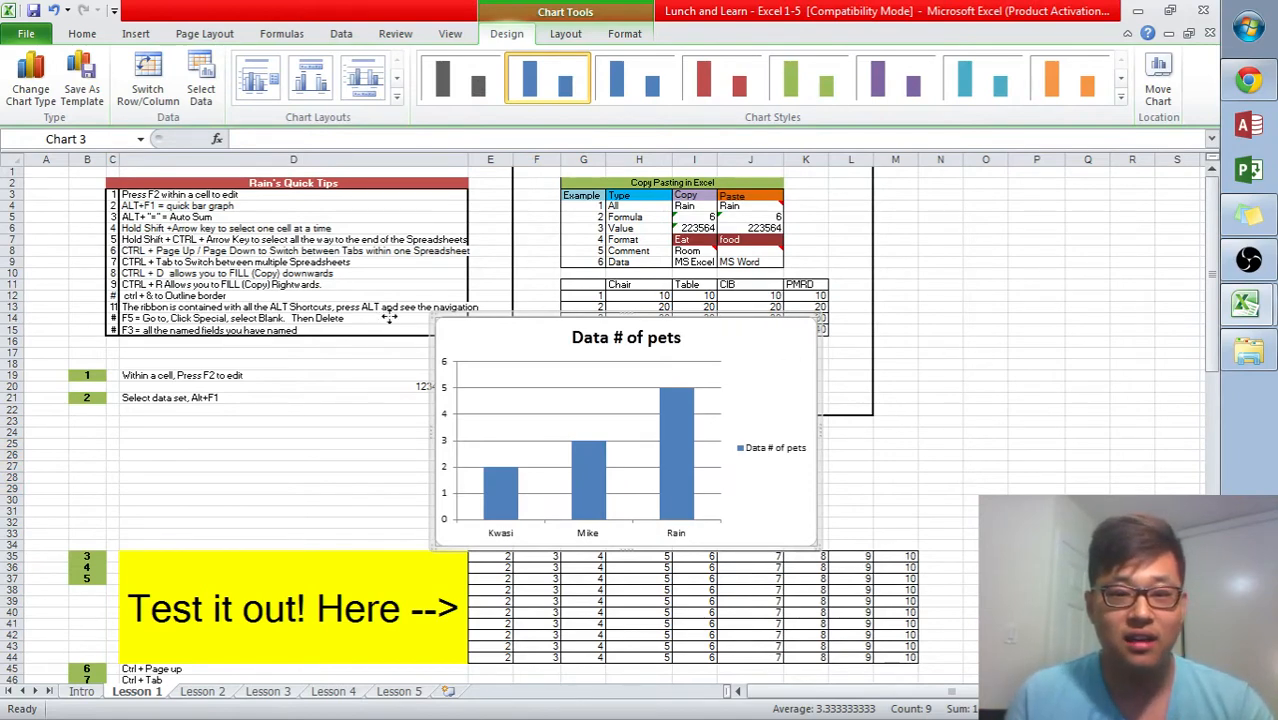
pyautogui.moveTo(389, 317); pyautogui.dragTo(390, 318)
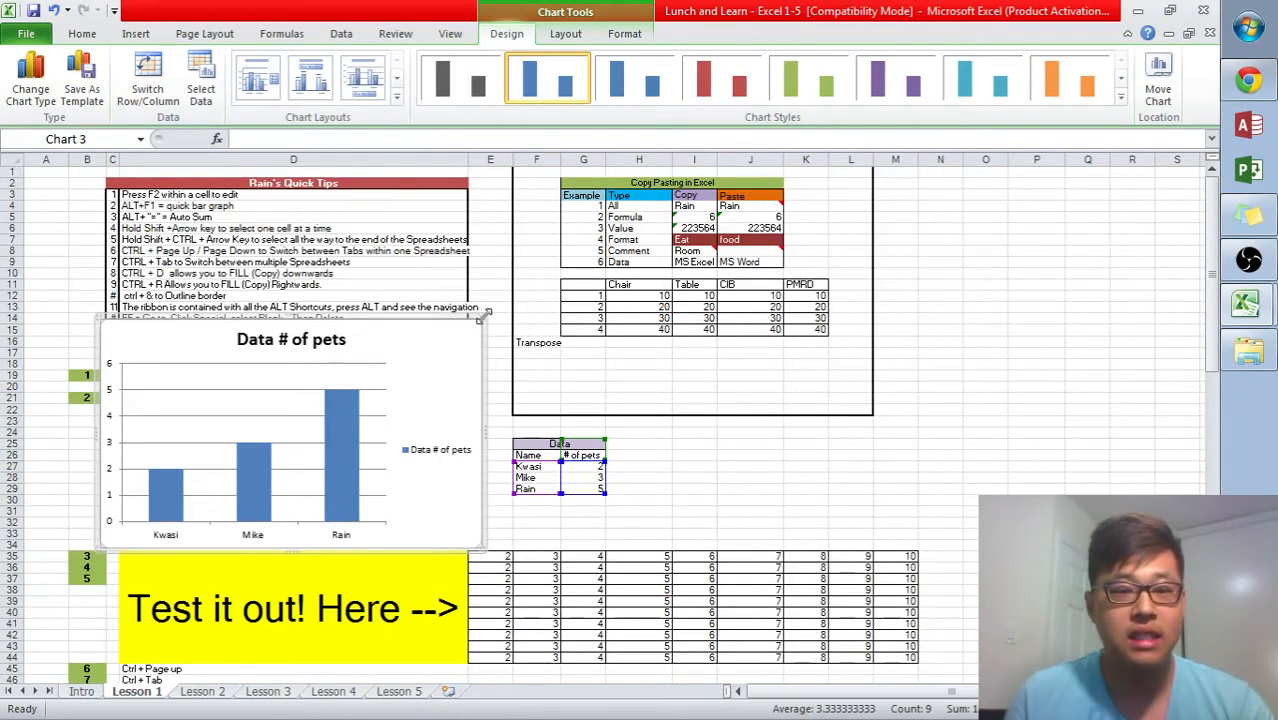
# - Resize the chart smaller to sit below row 21 in column D and select its data series
pyautogui.moveTo(481, 315); pyautogui.dragTo(420, 406)
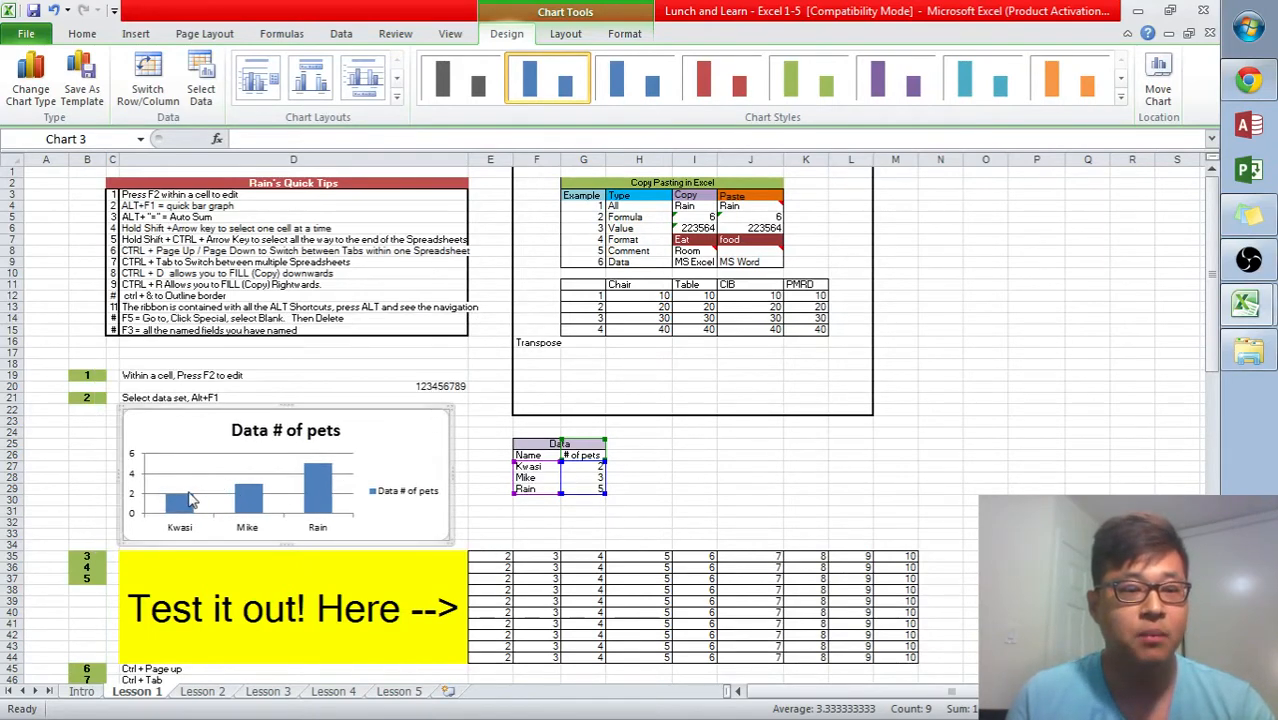
pyautogui.click(186, 503)
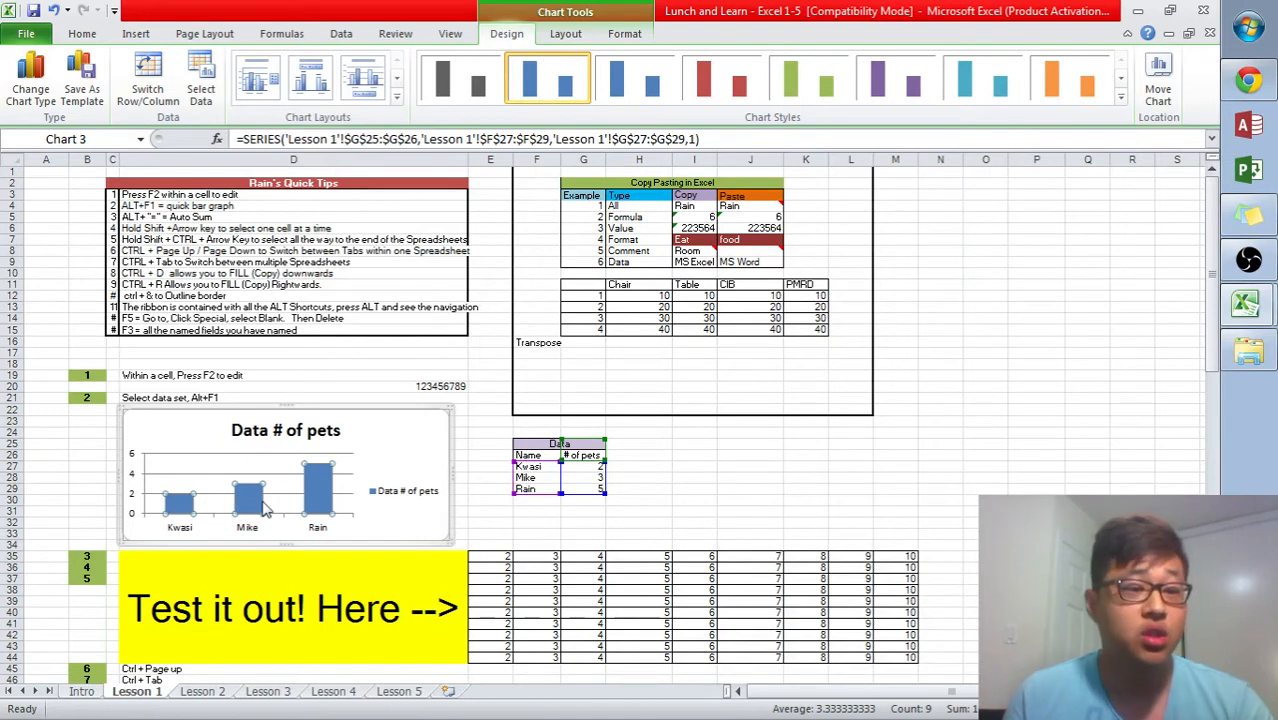
pyautogui.click(328, 500)
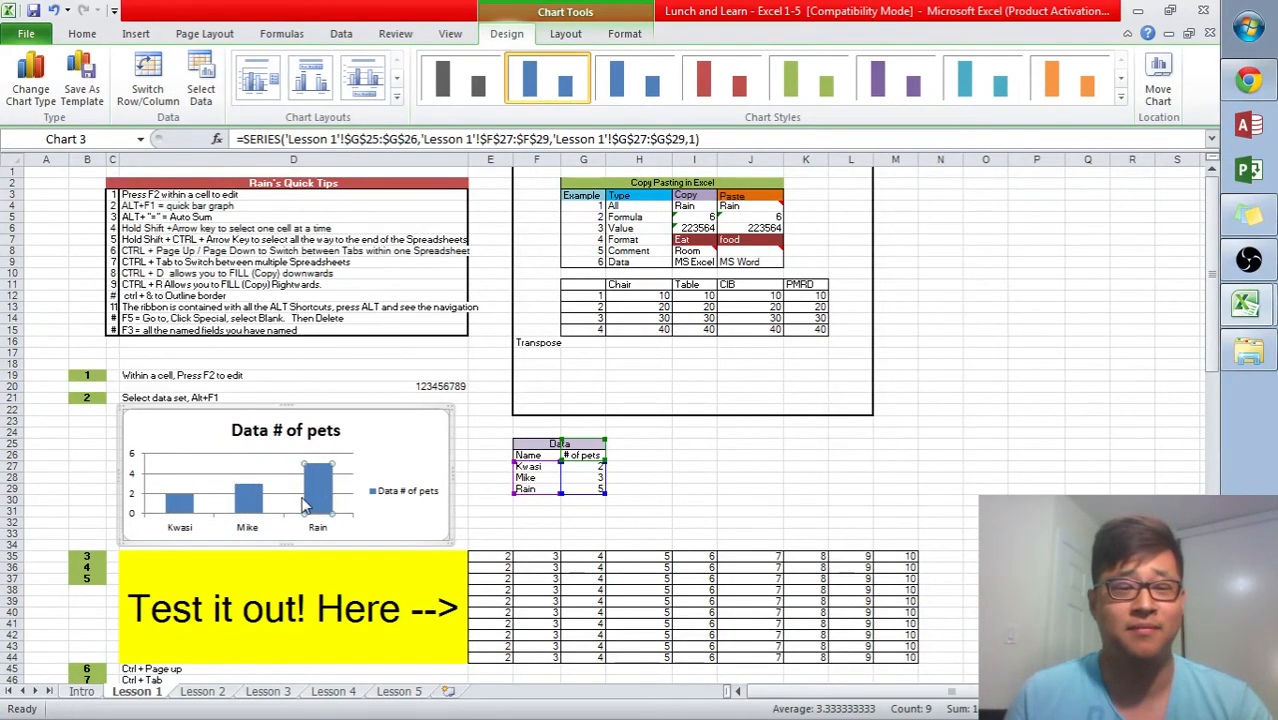
# - Change Rain's number of pets in G29 to 99
pyautogui.click(393, 452)
pyautogui.click(642, 442)
pyautogui.click(592, 489)
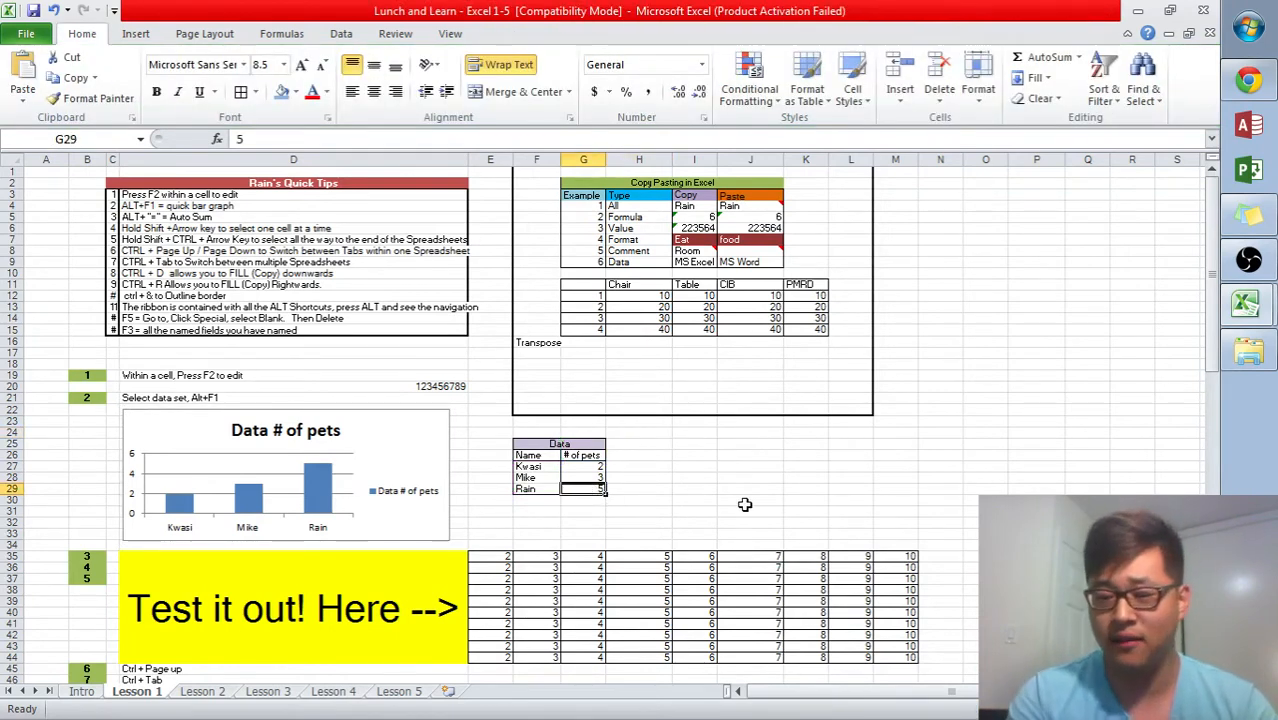
pyautogui.write('99')
pyautogui.press('Return')
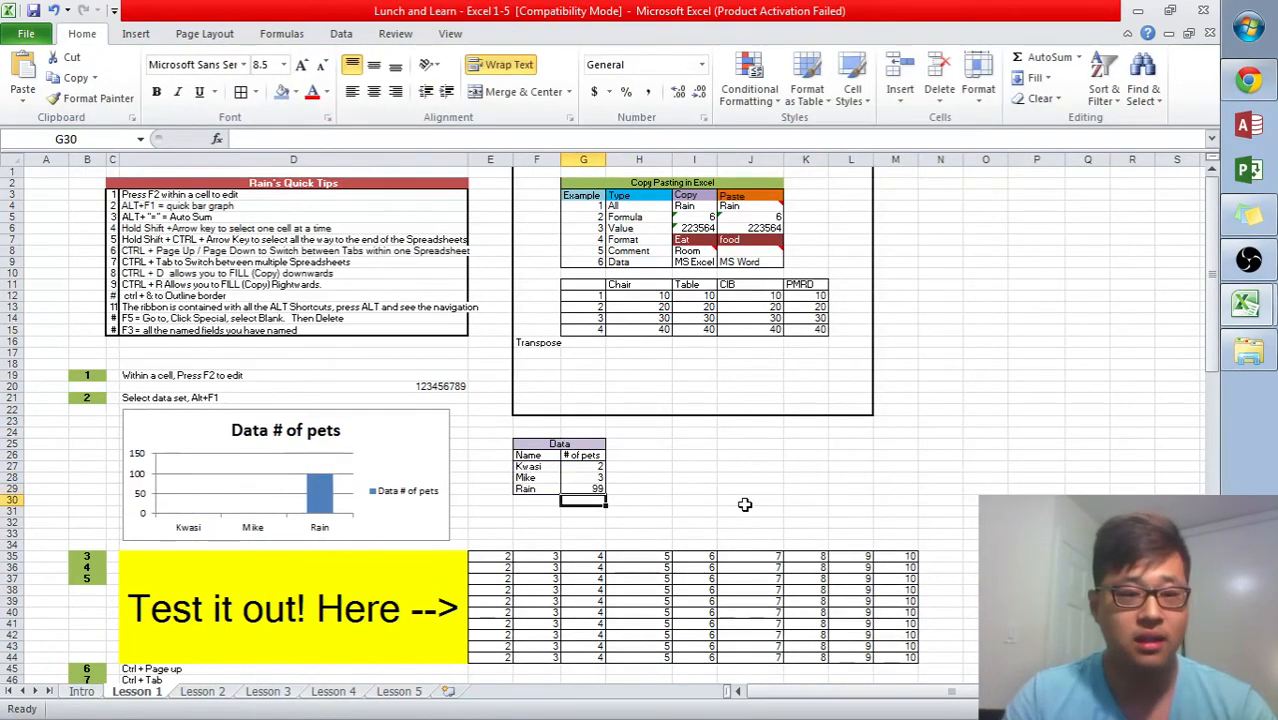
# - Change Rain's number of pets in G29 to 1
pyautogui.press('Up')
pyautogui.write('1')
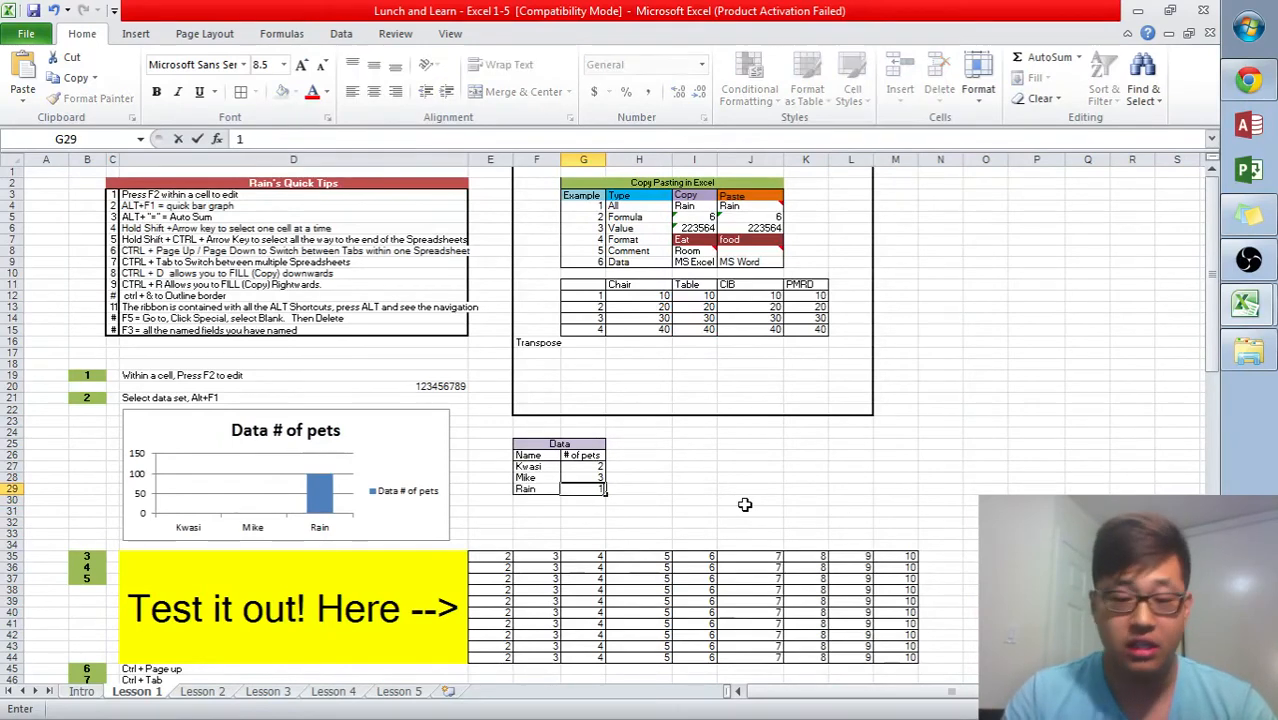
pyautogui.press('Return')
# - Change Rain's number of pets in G29 to 0
pyautogui.press('Up')
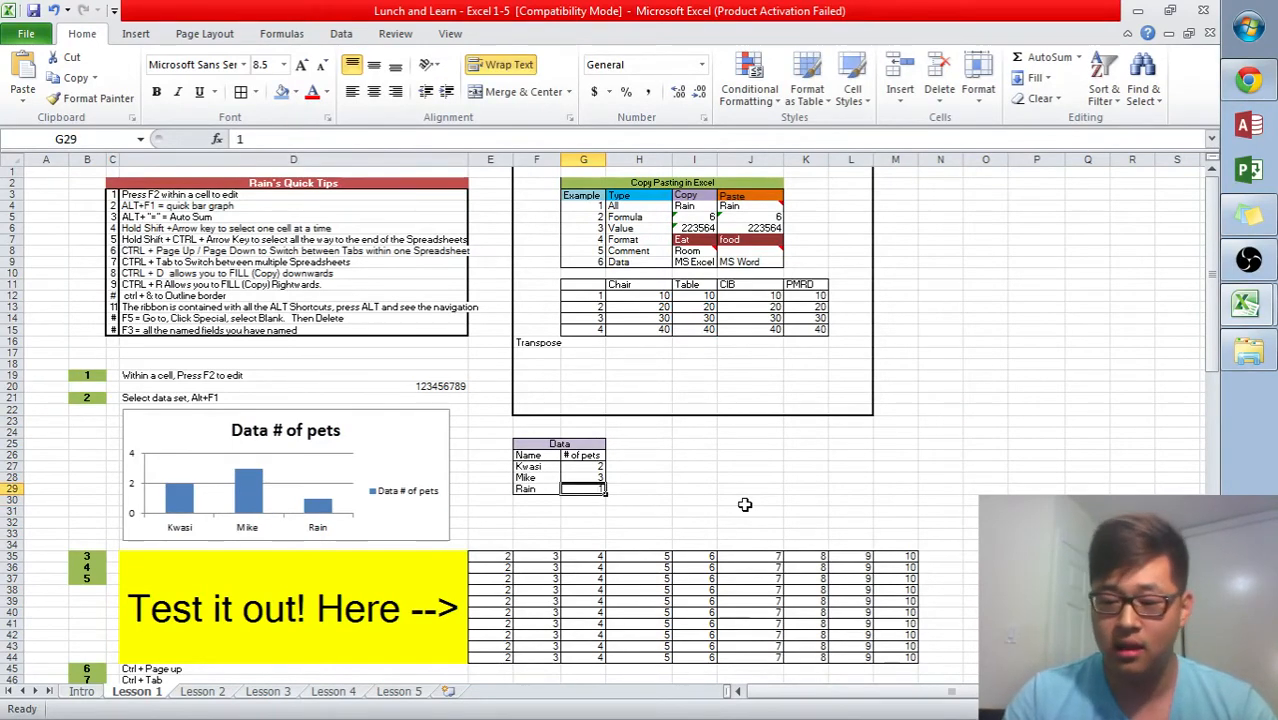
pyautogui.write('0')
pyautogui.press('Return')
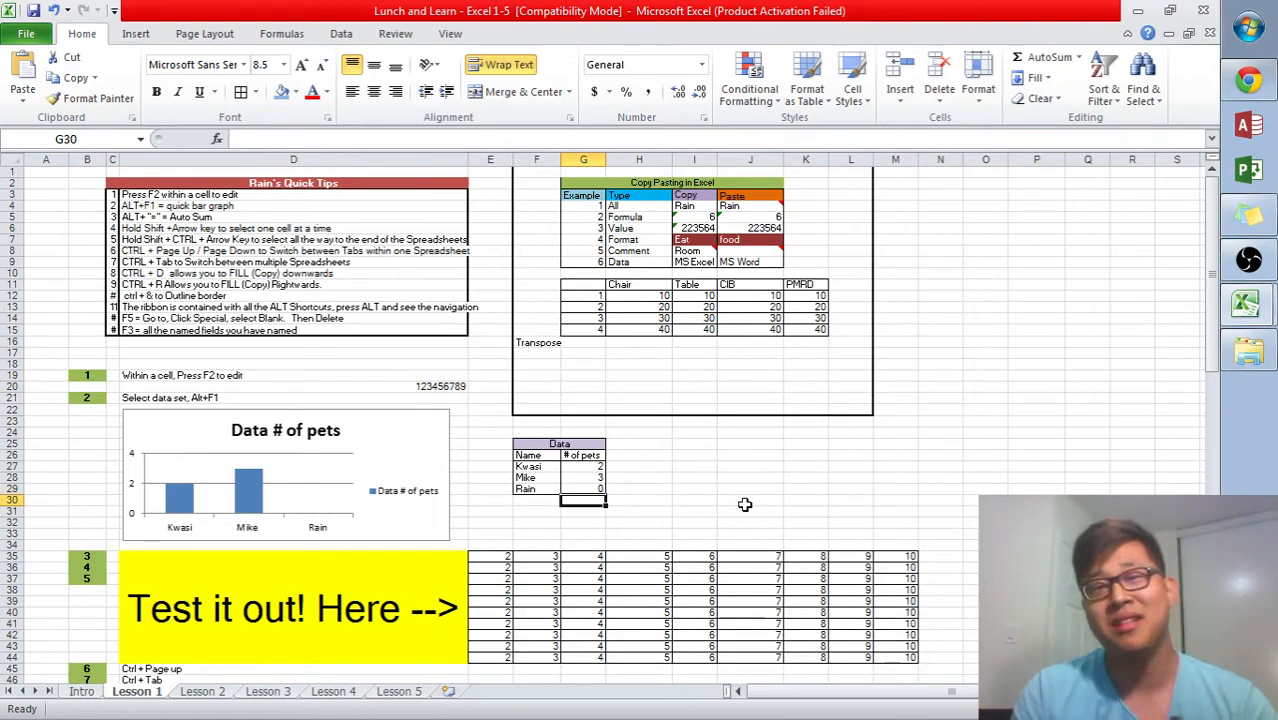
# - Set Rain's number of pets in G29 back to 5
pyautogui.press('Up')
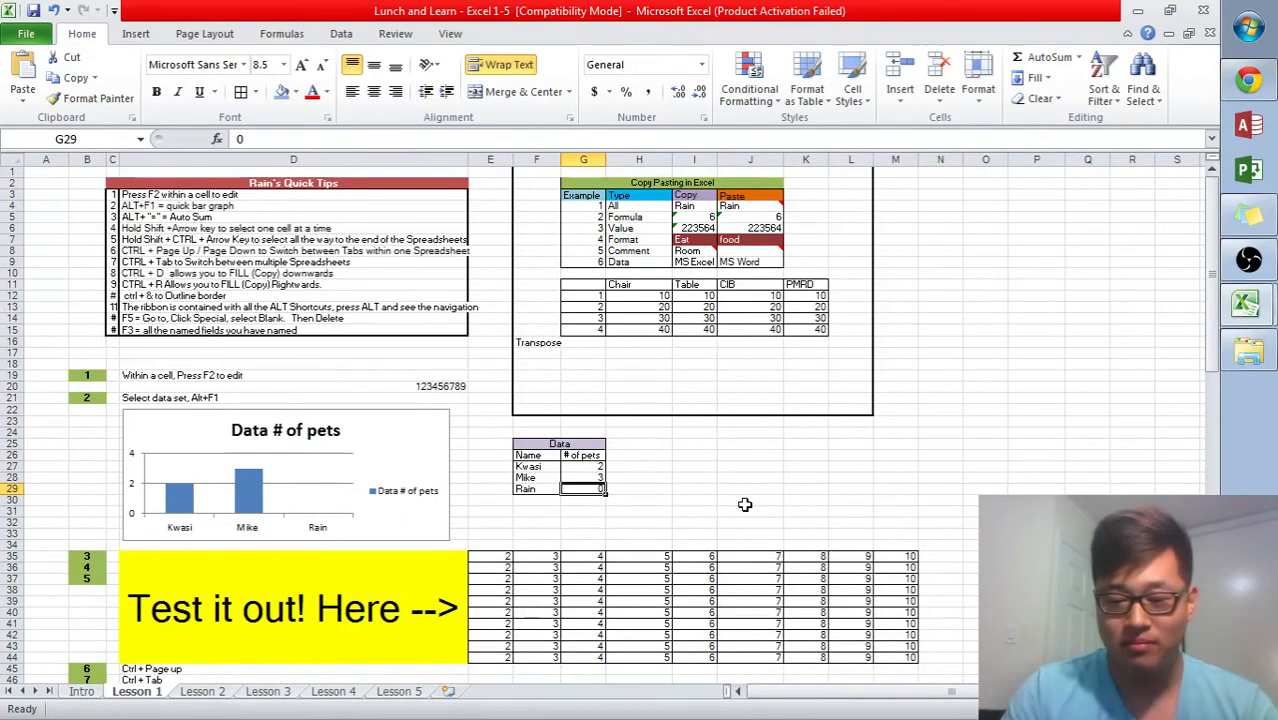
pyautogui.write('5')
pyautogui.press('Return')
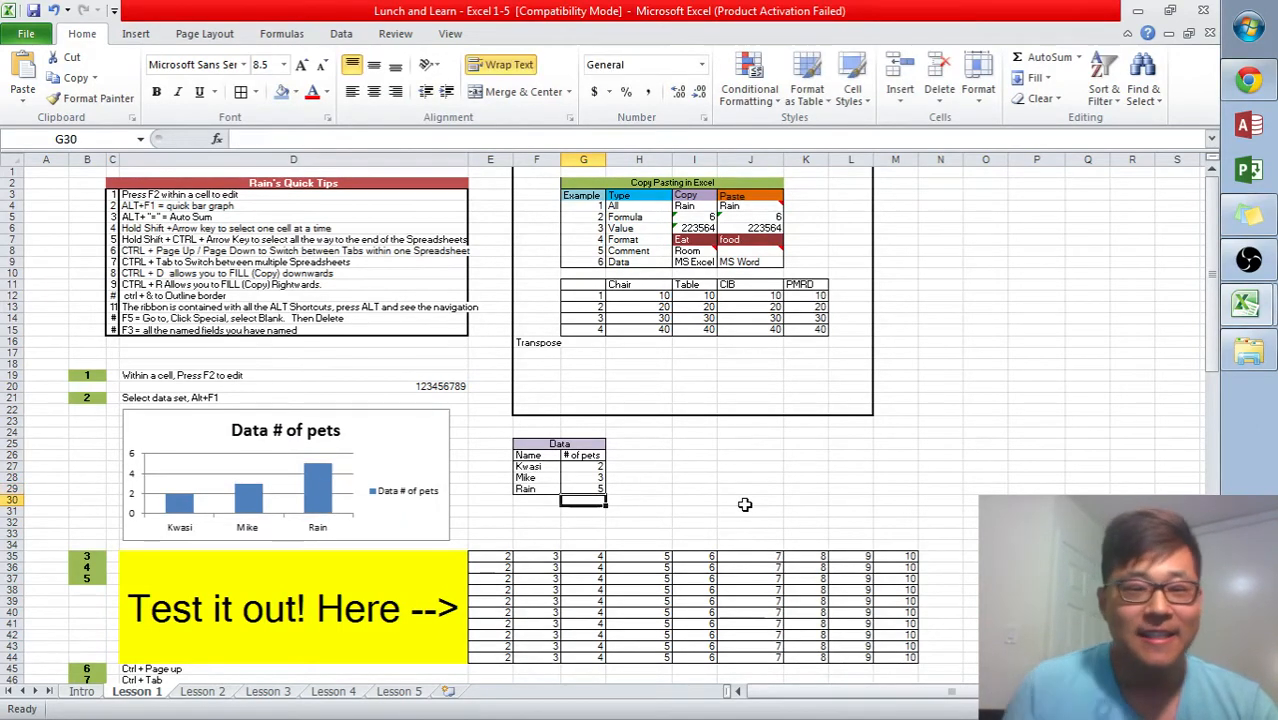
# - Insert an AutoSum total of column M's grid values in cell M45
pyautogui.scroll(-3, 394, 362)
pyautogui.scroll(-5, 378, 355)
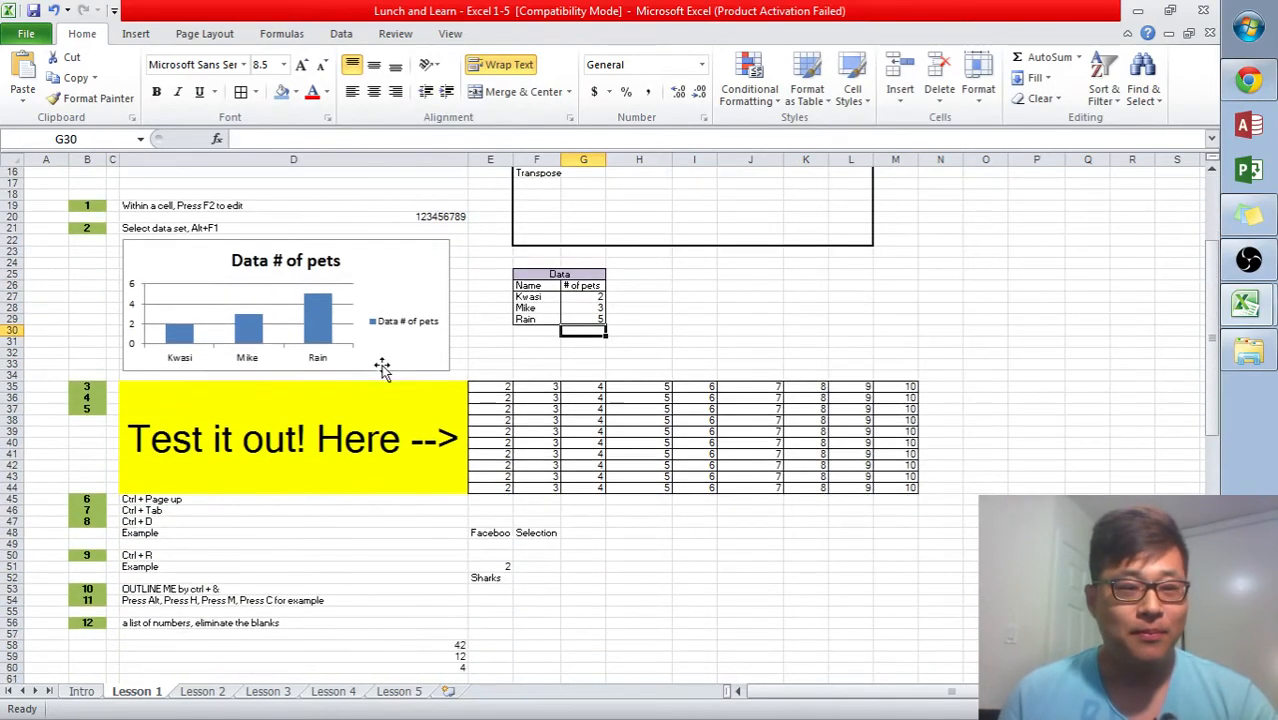
pyautogui.click(362, 382)
pyautogui.scroll(9, 388, 415)
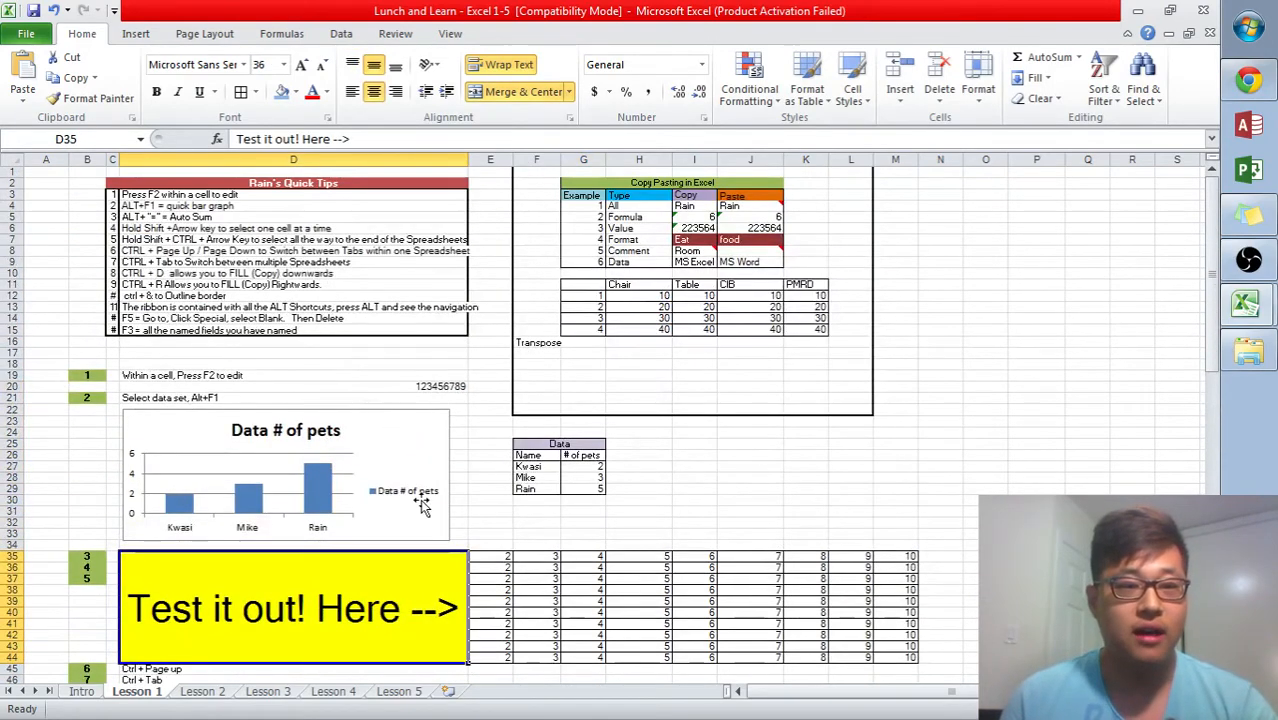
pyautogui.click(583, 567)
pyautogui.scroll(-6, 576, 562)
pyautogui.click(483, 468)
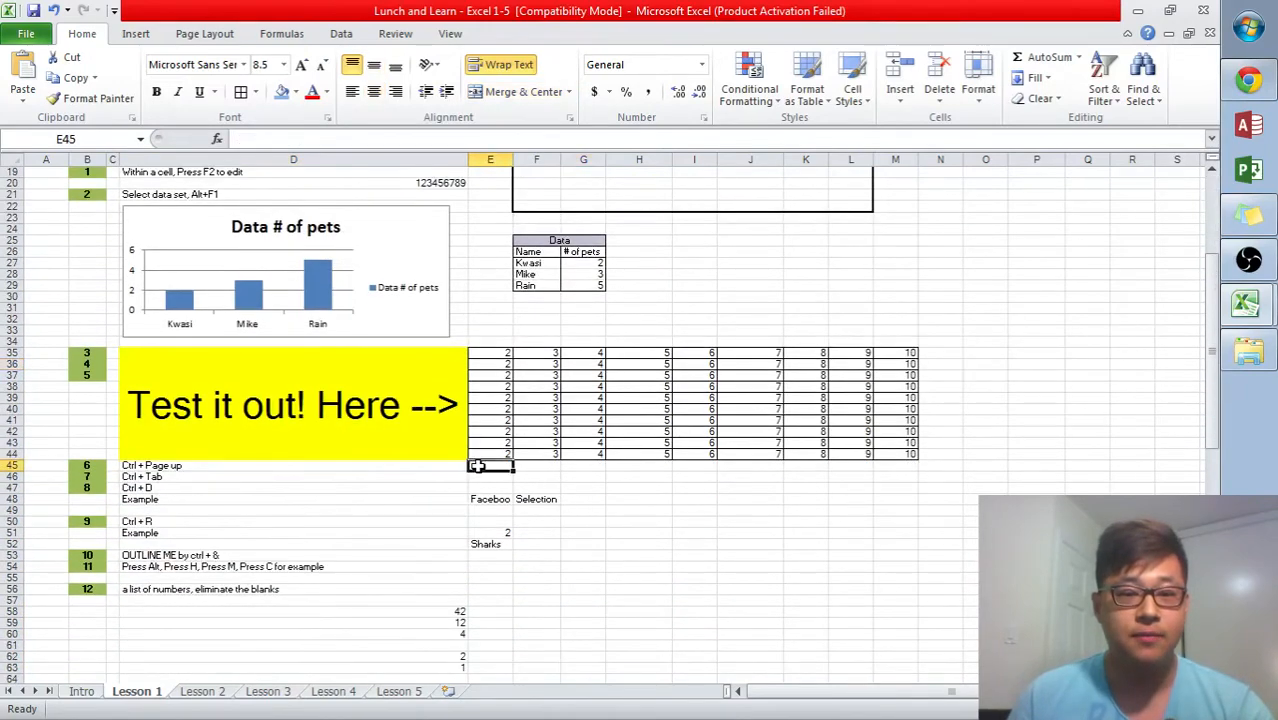
pyautogui.click(910, 465)
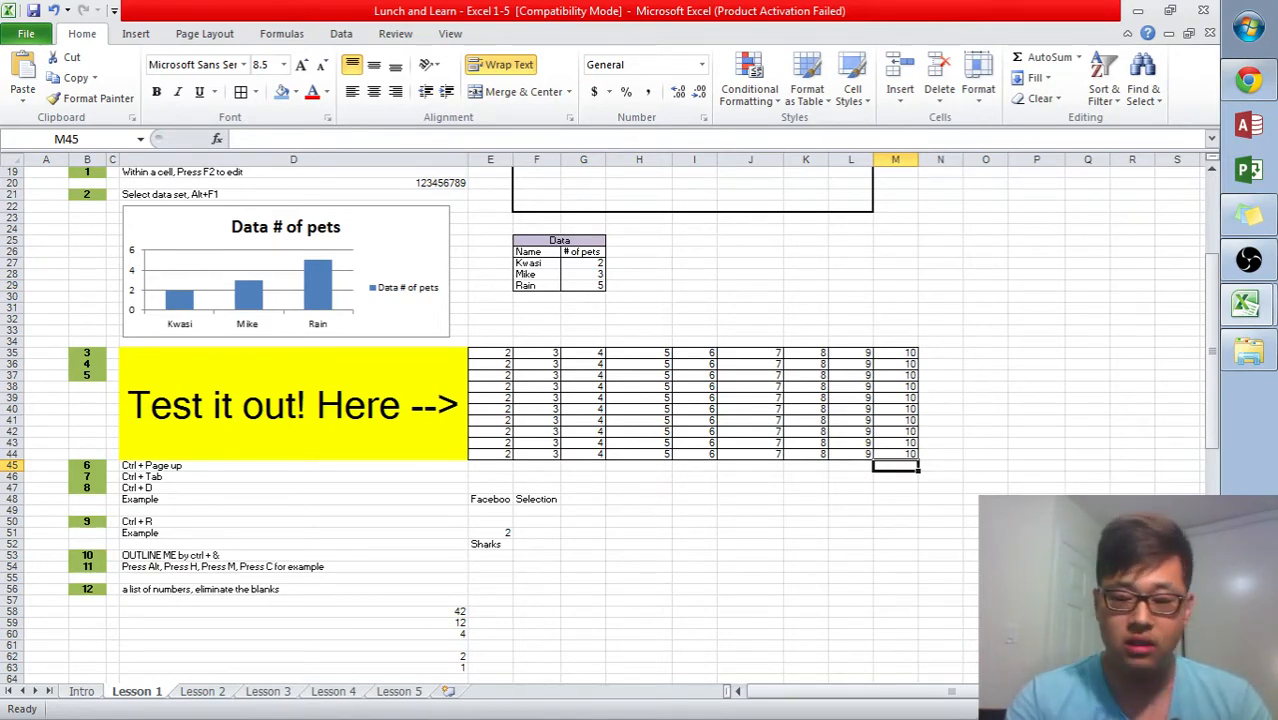
pyautogui.hotkey('alt', '=')
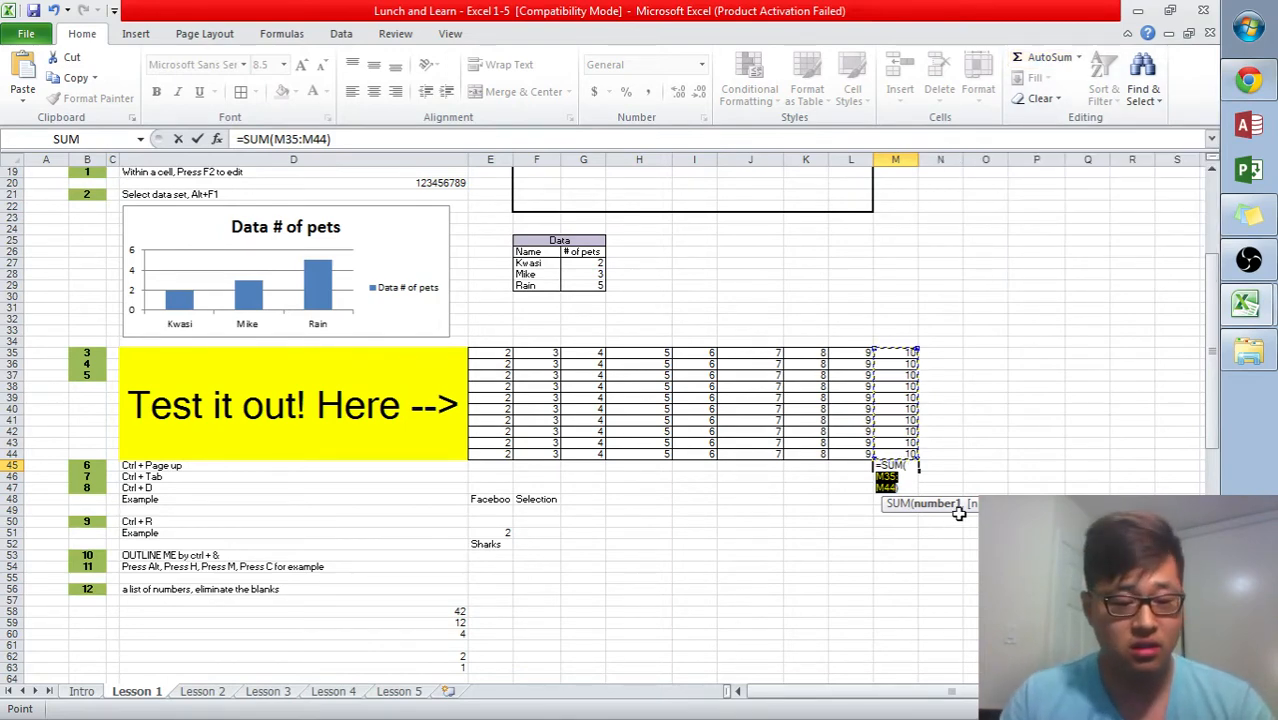
pyautogui.press('Return')
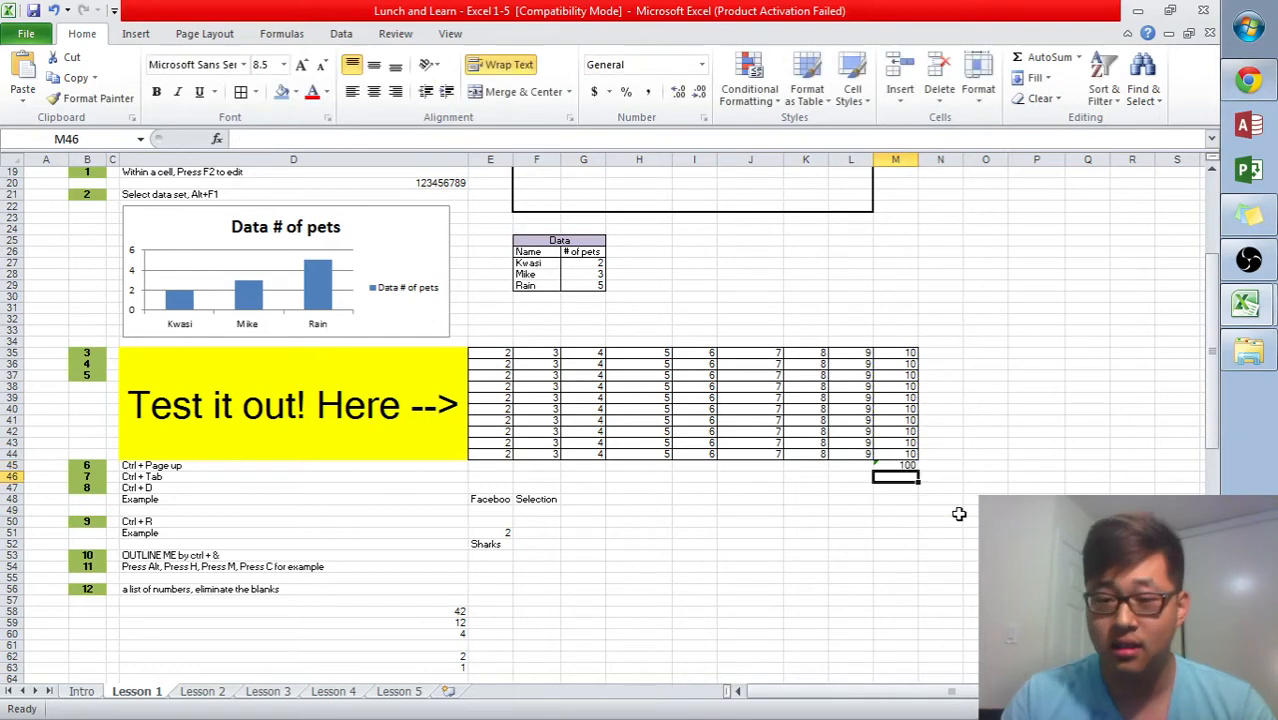
# - Insert an AutoSum total of column E's grid values in cell E45
pyautogui.press('Up')
pyautogui.hotkey('shift', 'Left')
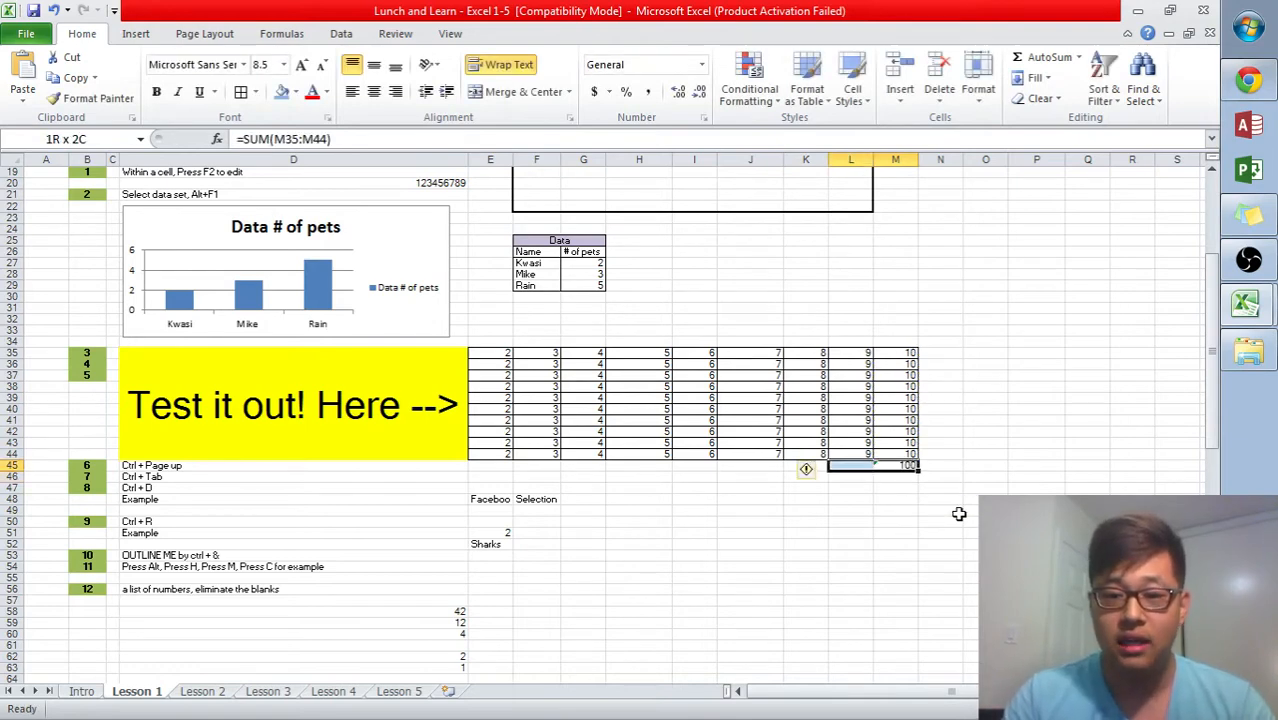
pyautogui.hotkey('shift', 'Right')
pyautogui.press('Left')
pyautogui.press('Left')
pyautogui.press('Left')
pyautogui.press('Left')
pyautogui.press('Left')
pyautogui.press('Left')
pyautogui.press('Left')
pyautogui.press('Left')
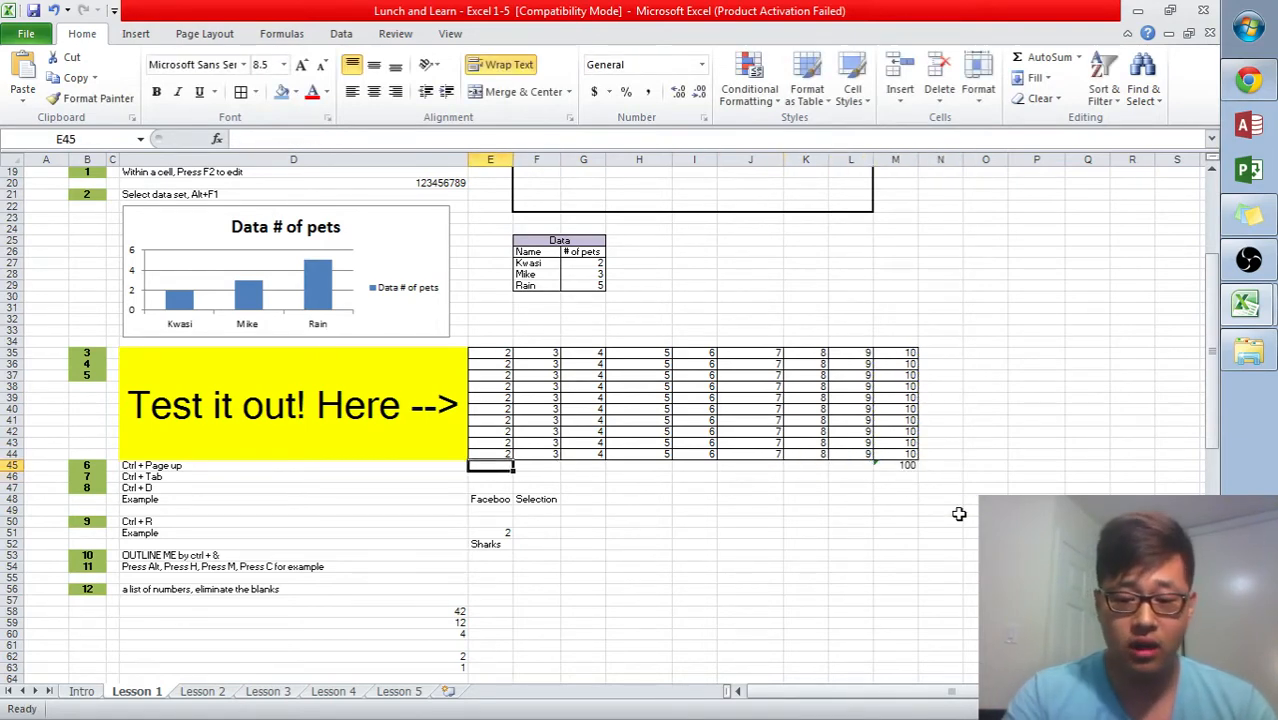
pyautogui.hotkey('alt', '=')
pyautogui.press('Return')
pyautogui.press('Up')
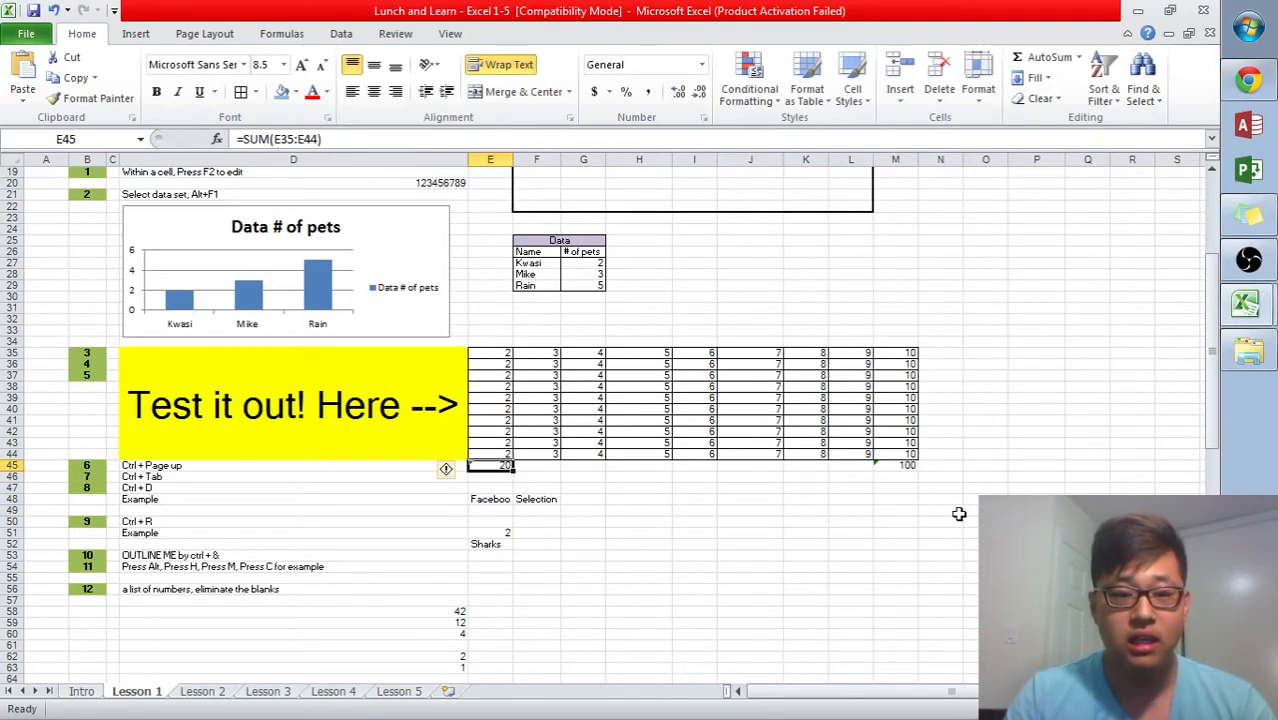
# - Inspect the SUM formula in E45 in edit mode without changing it
pyautogui.press('F2')
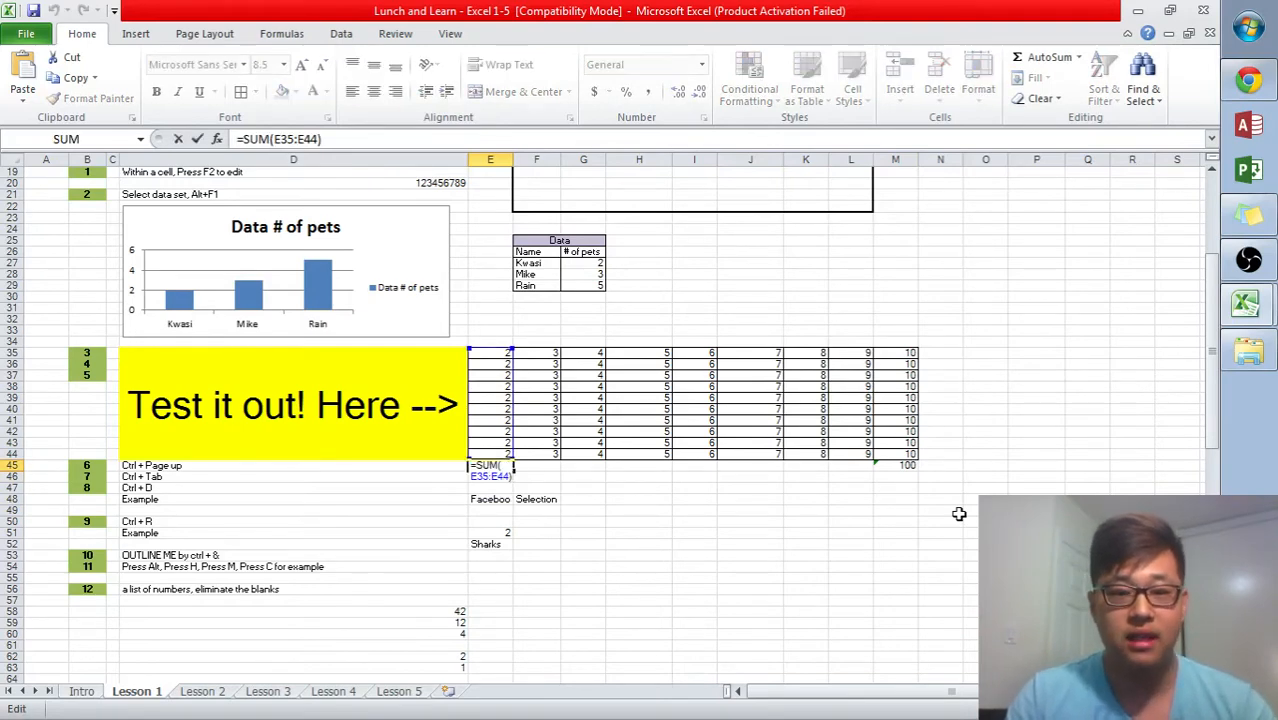
pyautogui.press('Escape')
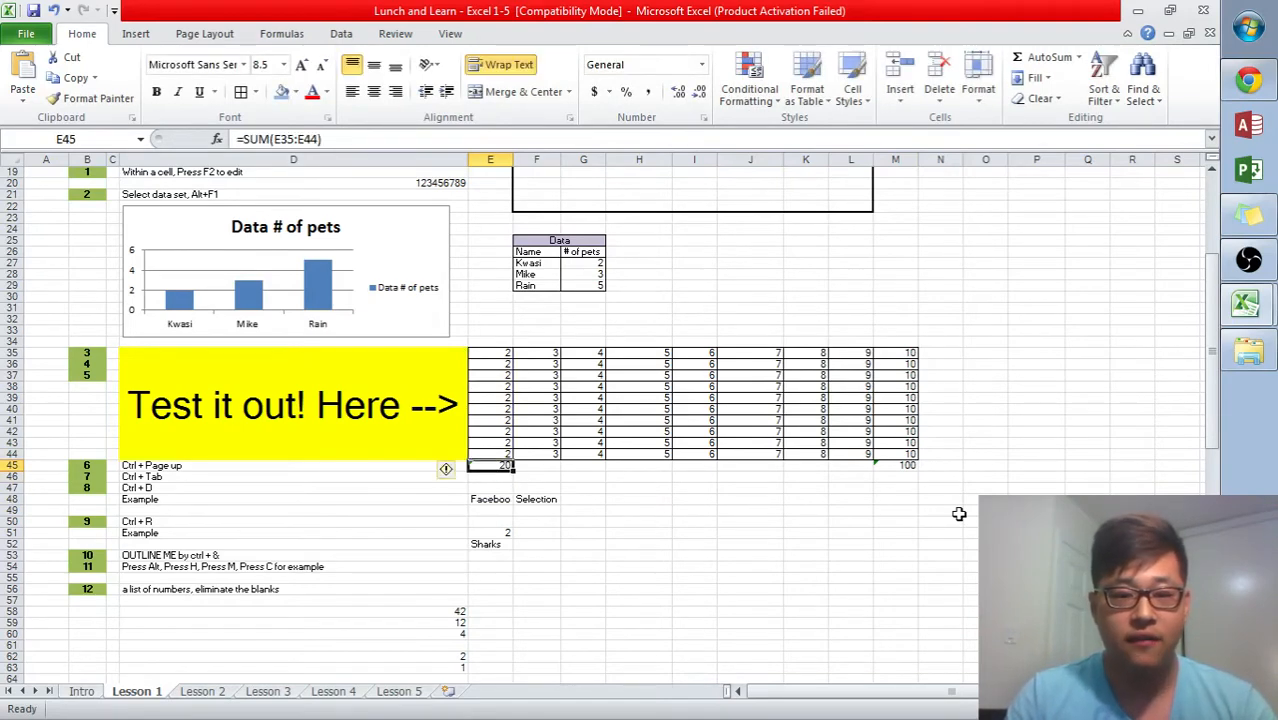
pyautogui.hotkey('shift', 'Right')
pyautogui.hotkey('shift', 'Right')
pyautogui.hotkey('shift', 'Right')
pyautogui.hotkey('shift', 'Right')
pyautogui.hotkey('shift', 'Right')
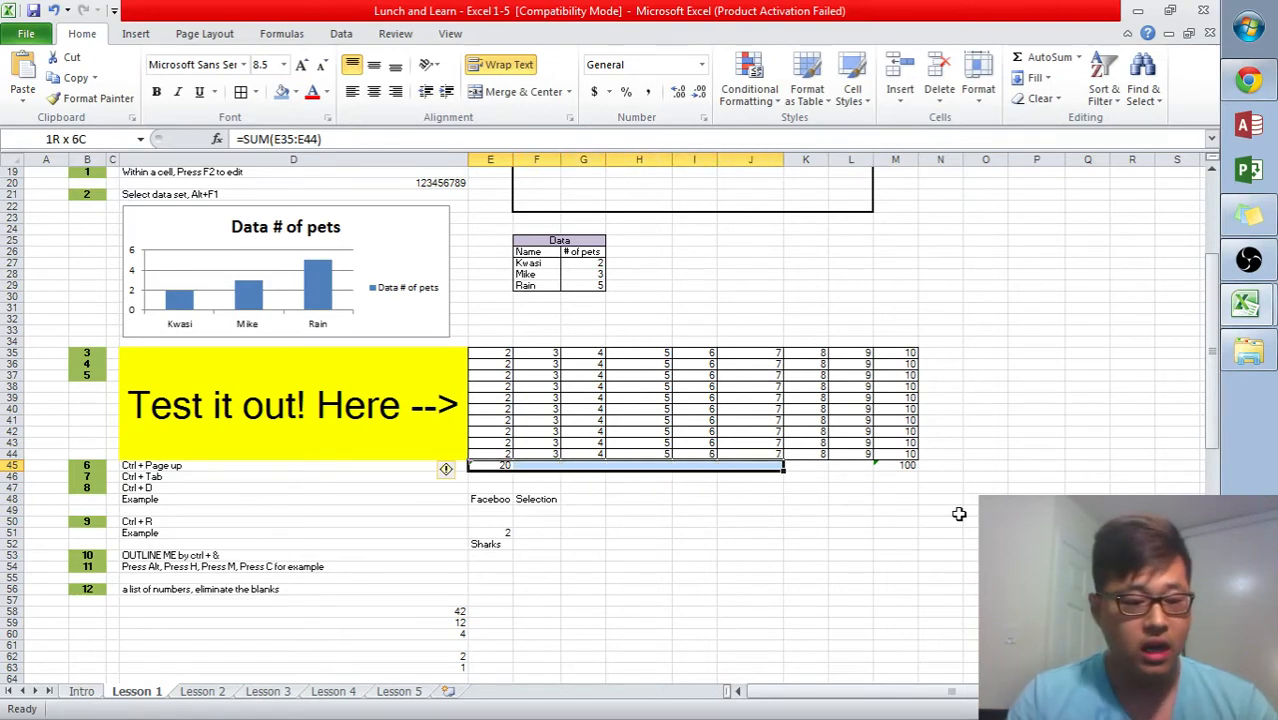
pyautogui.press('Left')
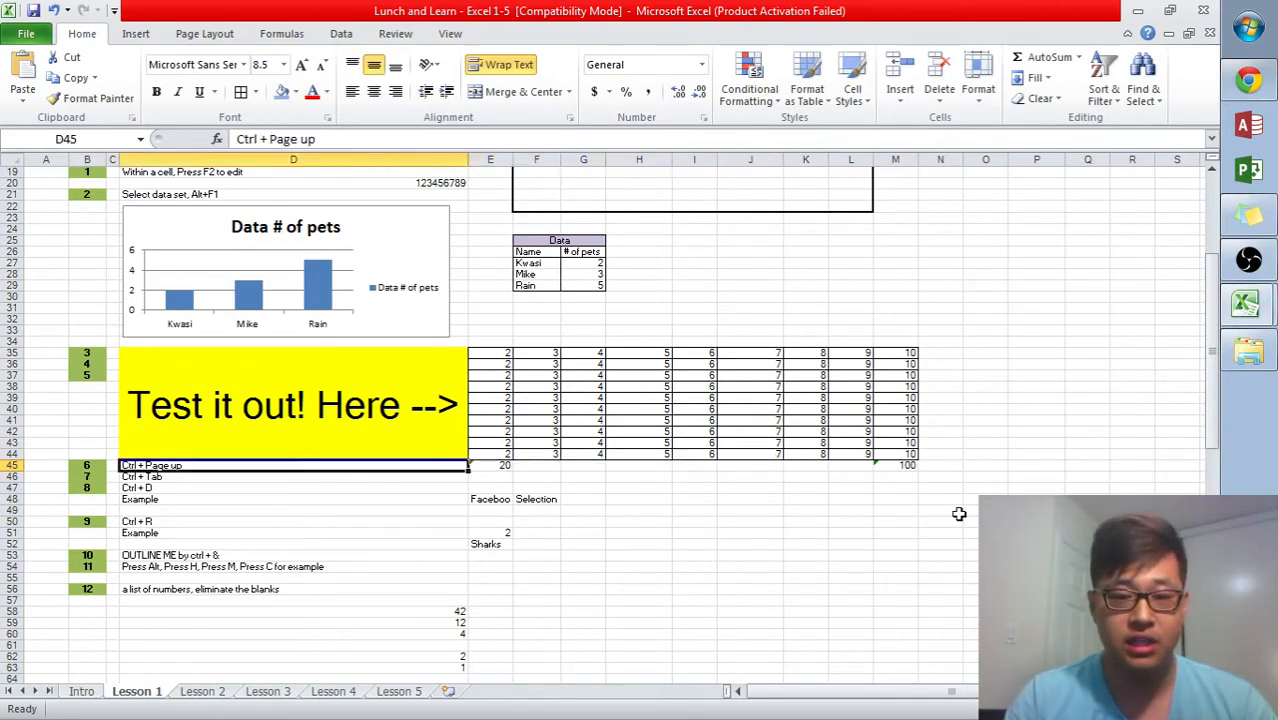
pyautogui.press('Right')
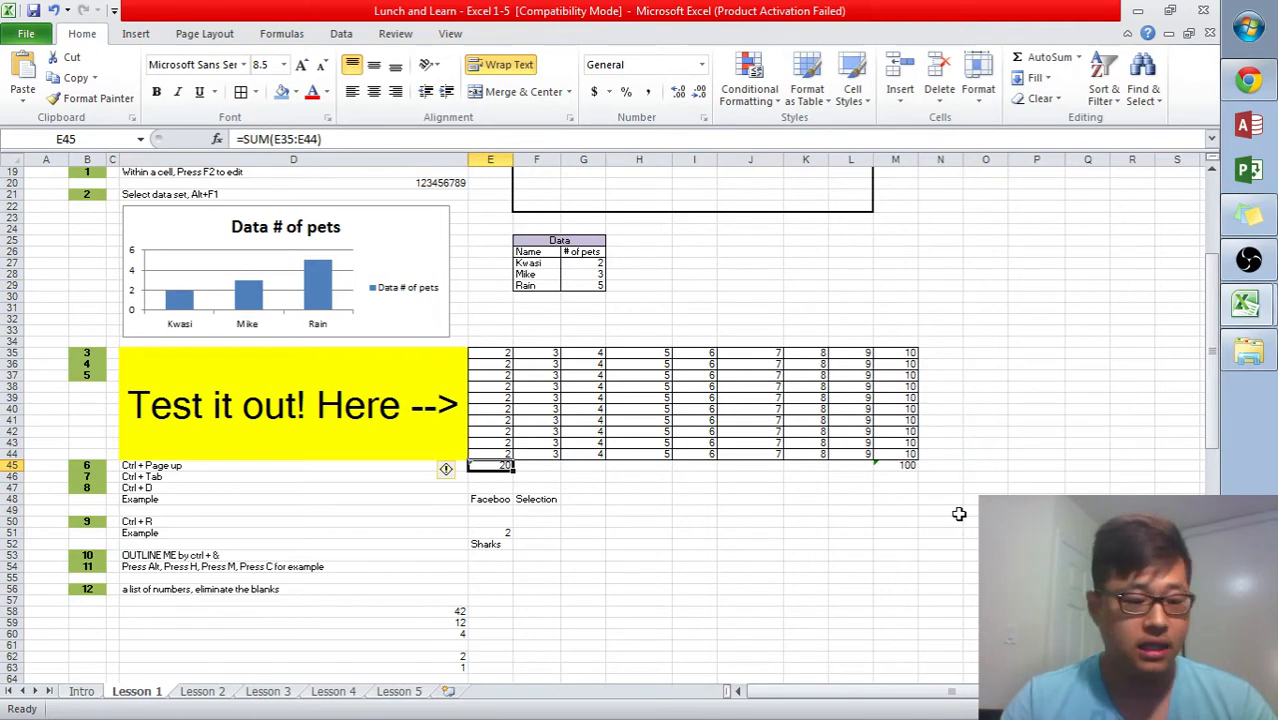
# - Fill the E45 SUM formula right across row 45 through column M and check the copied formulas
pyautogui.hotkey('shift', 'Right')
pyautogui.hotkey('shift', 'Right')
pyautogui.hotkey('shift', 'Right')
pyautogui.hotkey('shift', 'Right')
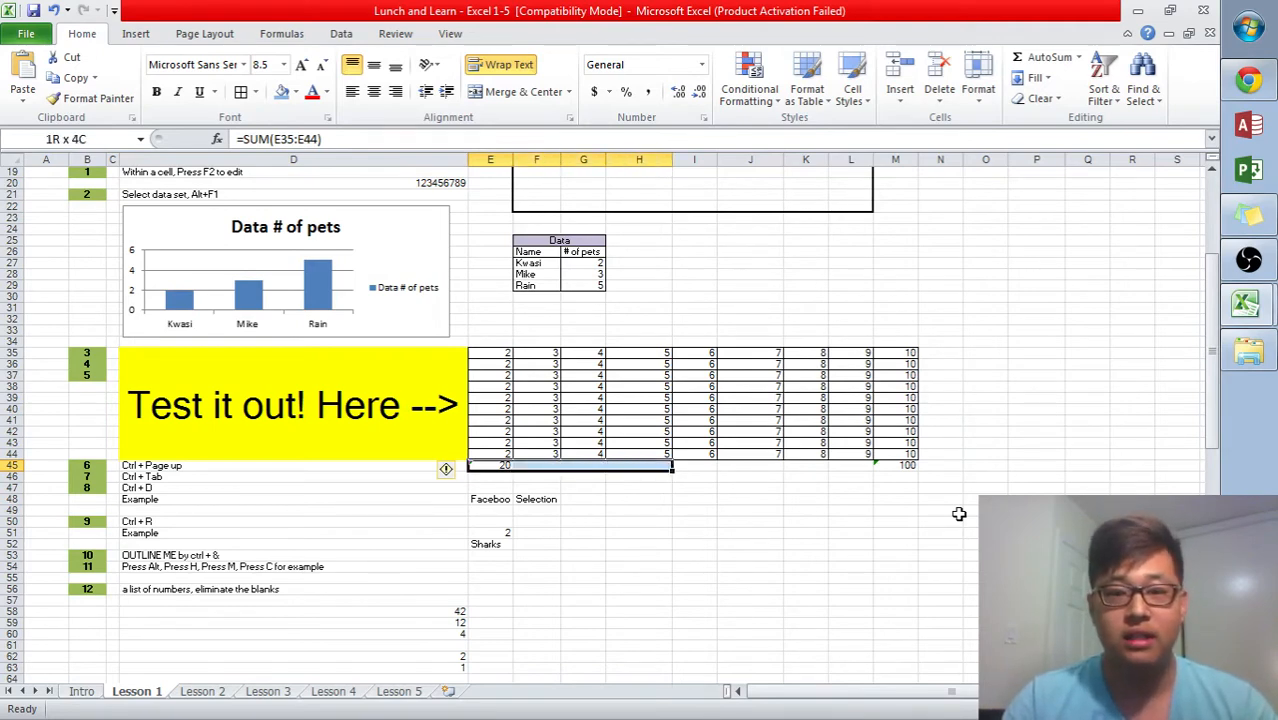
pyautogui.hotkey('shift', 'Right')
pyautogui.hotkey('shift', 'Right')
pyautogui.hotkey('shift', 'Right')
pyautogui.hotkey('shift', 'Right')
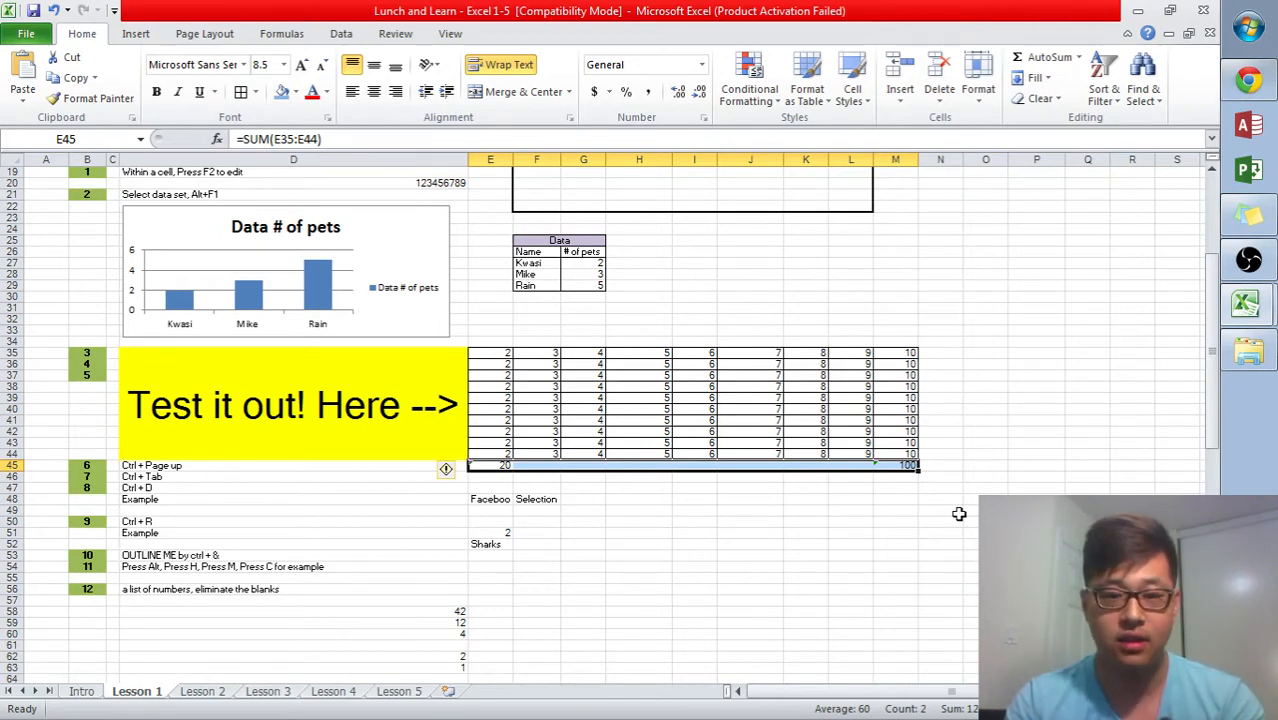
pyautogui.hotkey('ctrl', 'r')
pyautogui.press('Right')
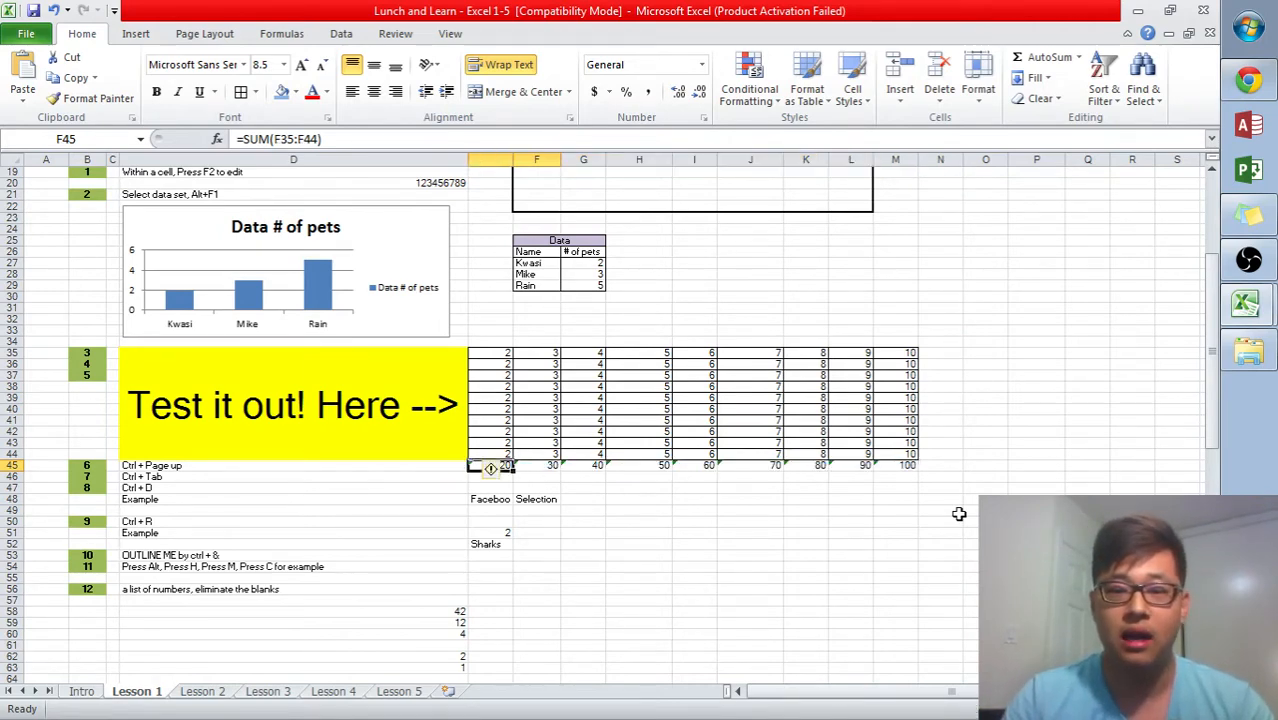
pyautogui.press('Right')
pyautogui.press('Right')
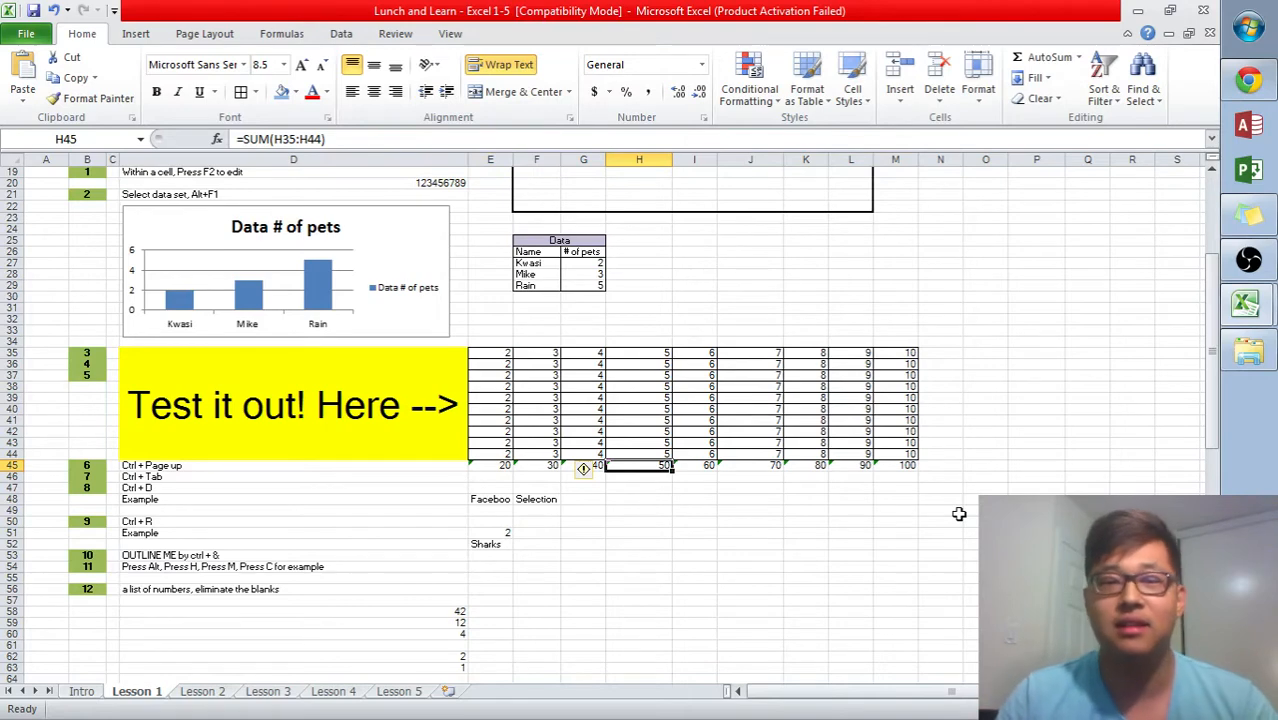
pyautogui.press('Up')
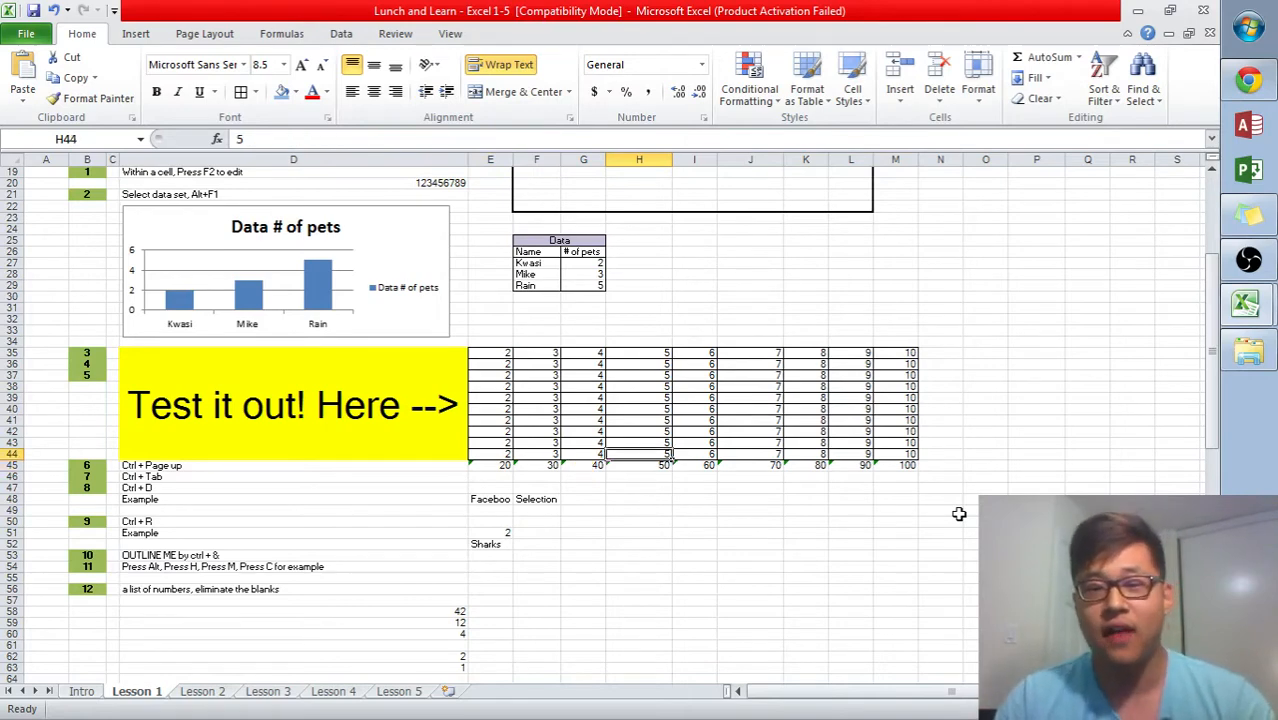
# - Move around the number grid cell by cell and jump to the edges of its data region
pyautogui.press('Right')
pyautogui.press('Right')
pyautogui.press('Right')
pyautogui.press('Right')
pyautogui.press('Left')
pyautogui.press('Left')
pyautogui.press('Right')
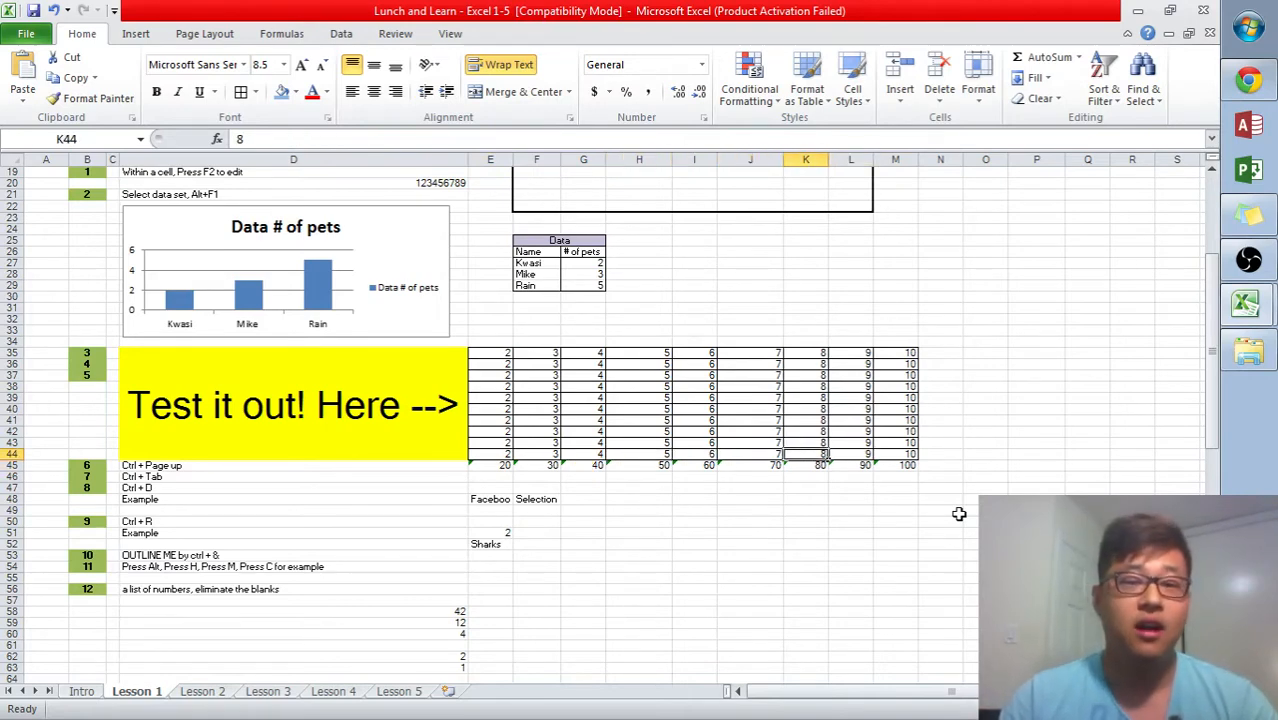
pyautogui.press('Left')
pyautogui.press('Up')
pyautogui.hotkey('ctrl', 'Up')
pyautogui.press('Left')
pyautogui.press('Left')
pyautogui.press('Left')
pyautogui.press('Left')
pyautogui.press('Left')
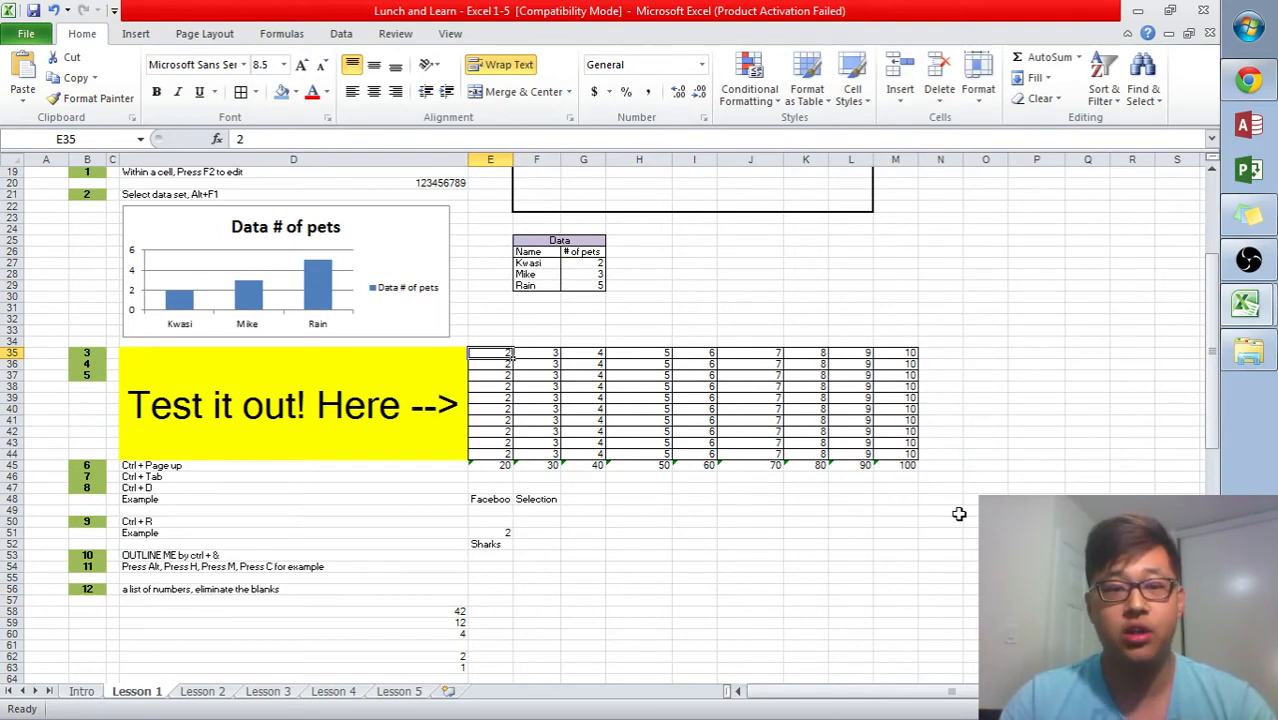
pyautogui.press('Up')
pyautogui.press('Up')
pyautogui.hotkey('ctrl', 'Up')
pyautogui.press('Down')
pyautogui.press('Down')
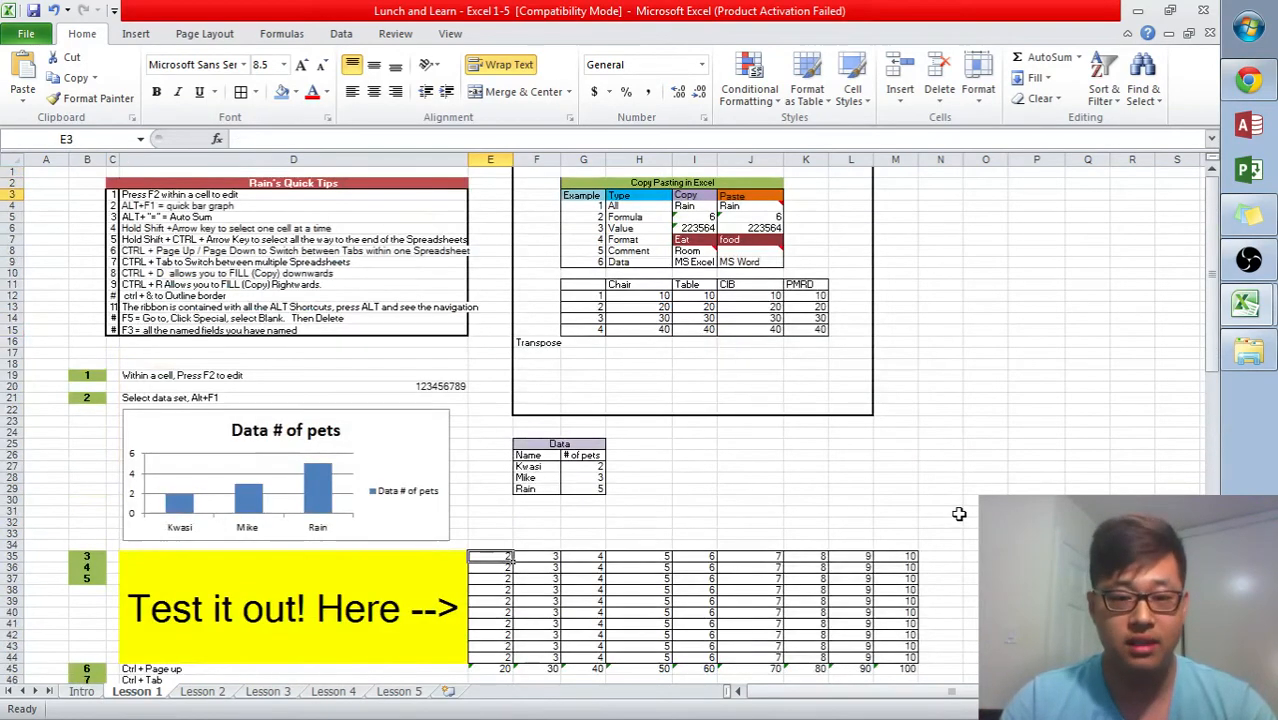
pyautogui.hotkey('ctrl', 'Down')
# - Step through the grid cells one at a time, return to E35, and jump to the row's end at M35
pyautogui.press('Right')
pyautogui.press('Left')
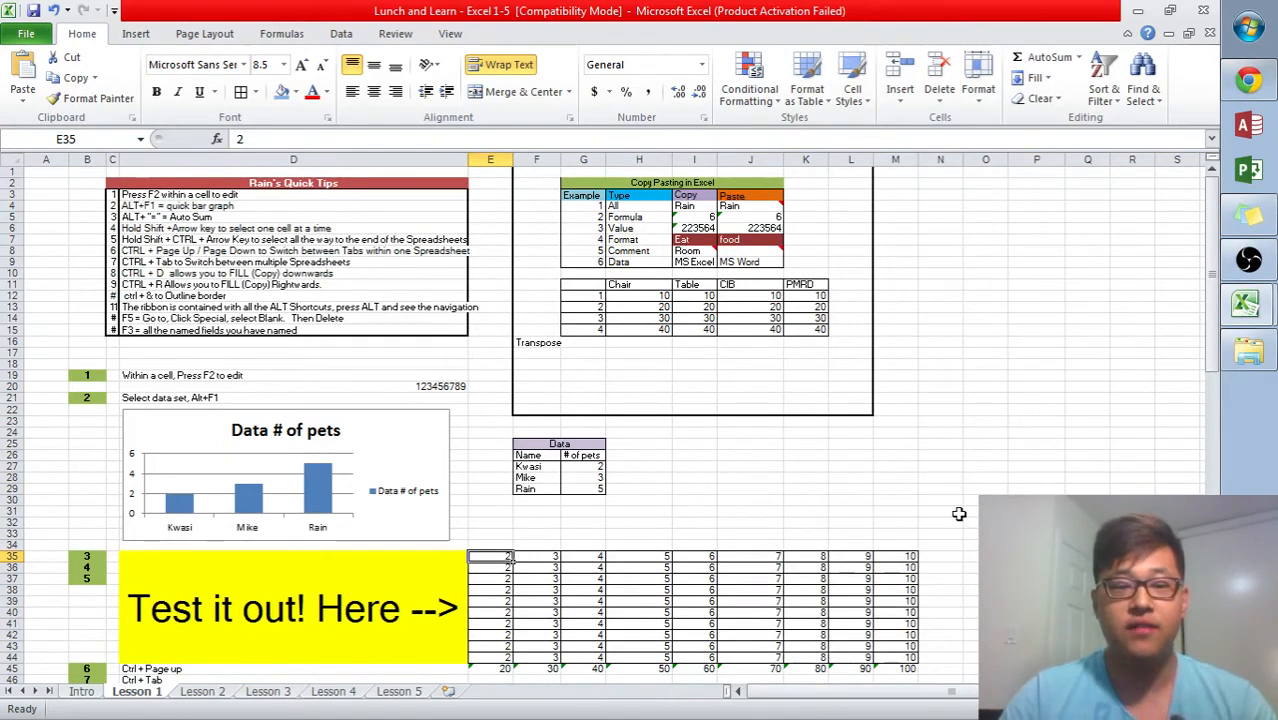
pyautogui.press('Right')
pyautogui.press('Down')
pyautogui.press('Right')
pyautogui.press('Right')
pyautogui.press('Down')
pyautogui.press('Right')
pyautogui.press('Down')
pyautogui.press('Right')
pyautogui.press('Down')
pyautogui.press('Left')
pyautogui.press('Left')
pyautogui.press('Down')
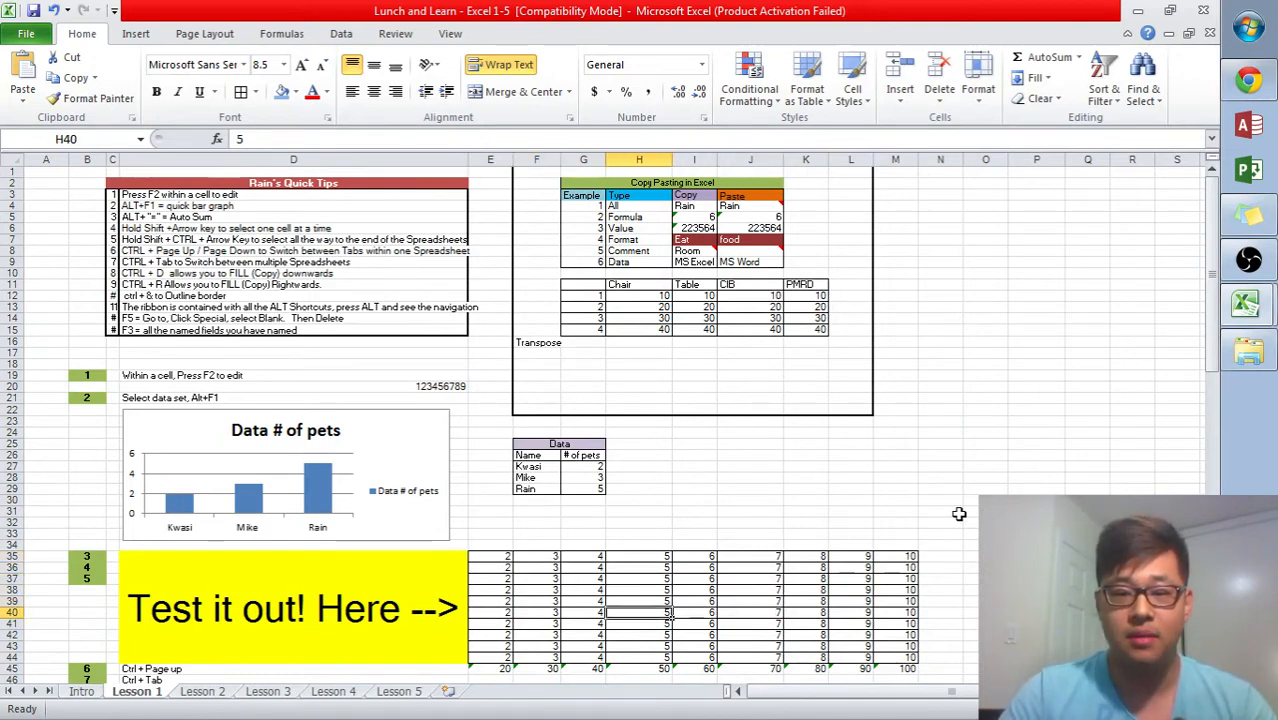
pyautogui.press('Up')
pyautogui.press('Right')
pyautogui.press('Left')
pyautogui.press('Right')
pyautogui.press('Down')
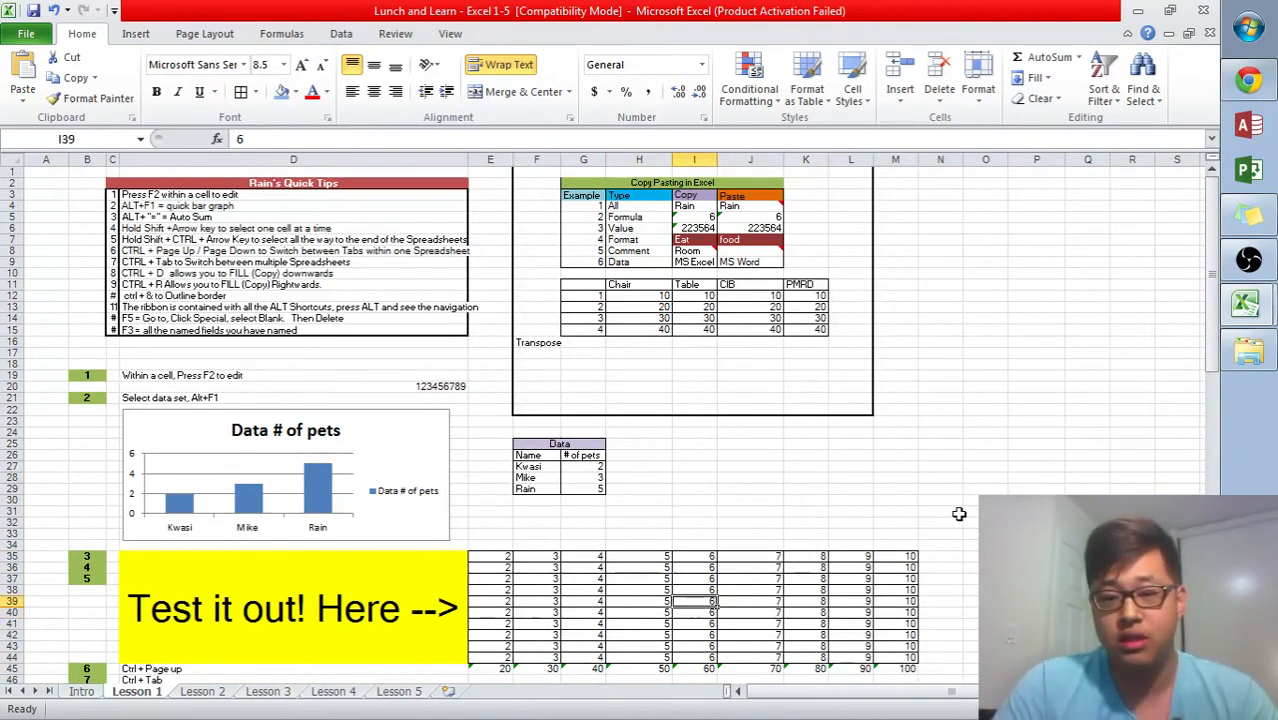
pyautogui.press('Left')
pyautogui.press('Up')
pyautogui.press('Up')
pyautogui.press('Up')
pyautogui.press('Up')
pyautogui.press('Up')
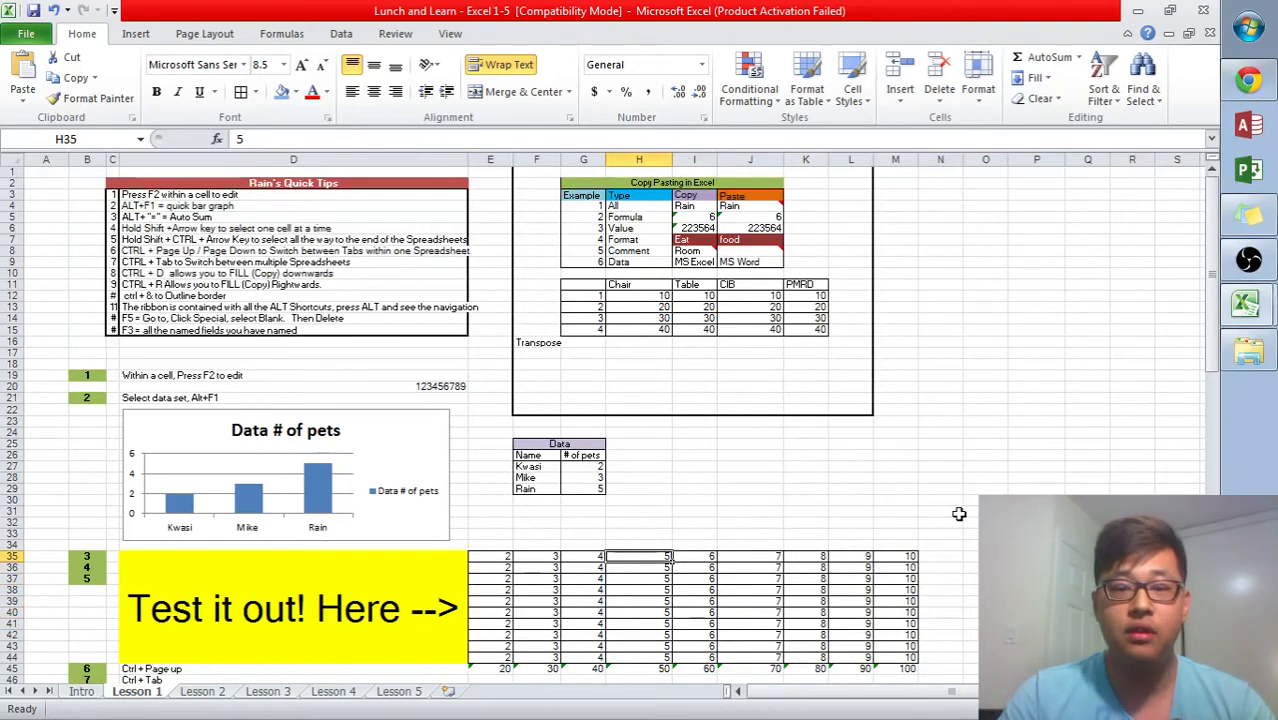
pyautogui.press('Left')
pyautogui.press('Left')
pyautogui.press('Left')
pyautogui.press('Left')
pyautogui.press('Right')
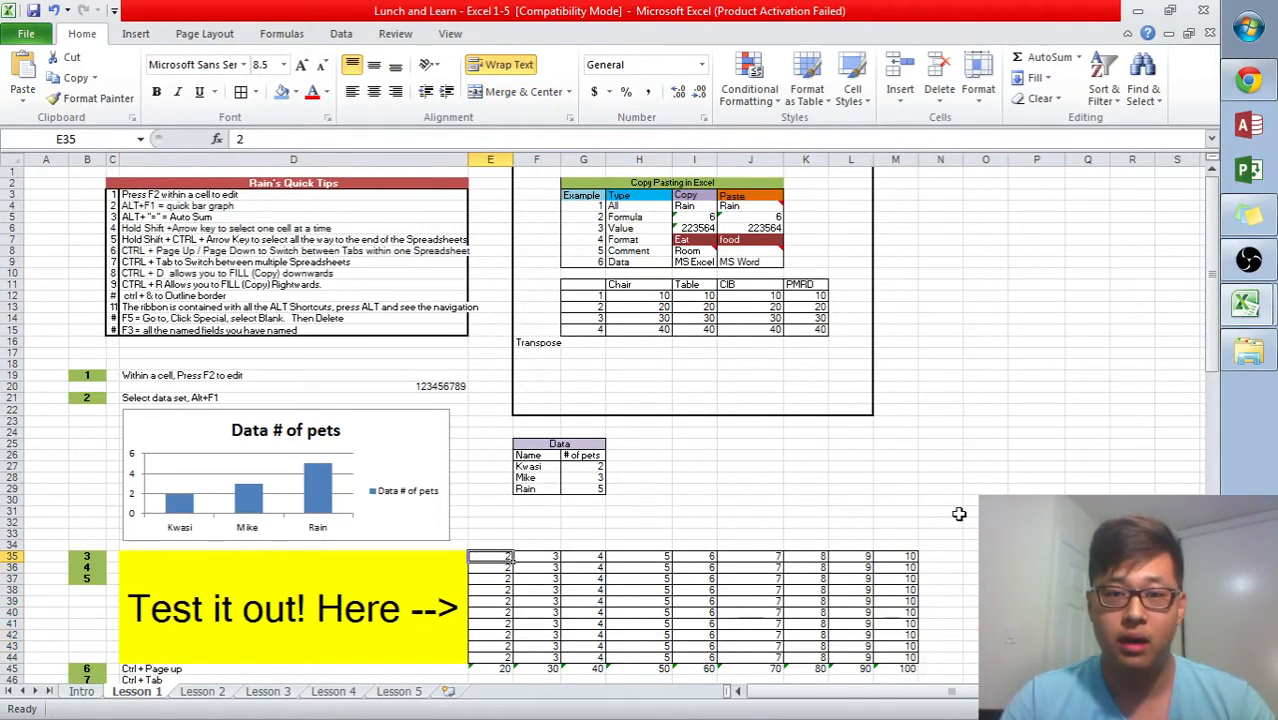
pyautogui.hotkey('ctrl', 'Right')
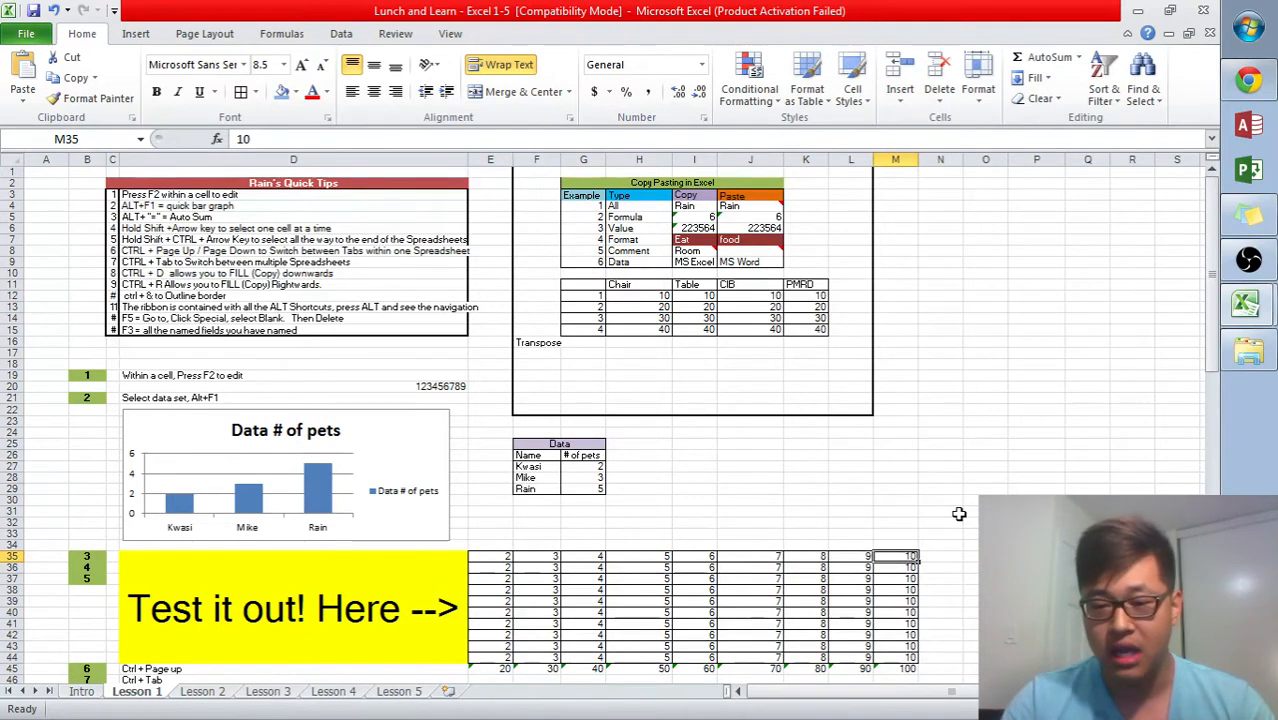
# - Try overwriting cell M35 with 12312312 and then 1-
pyautogui.write('12345678')
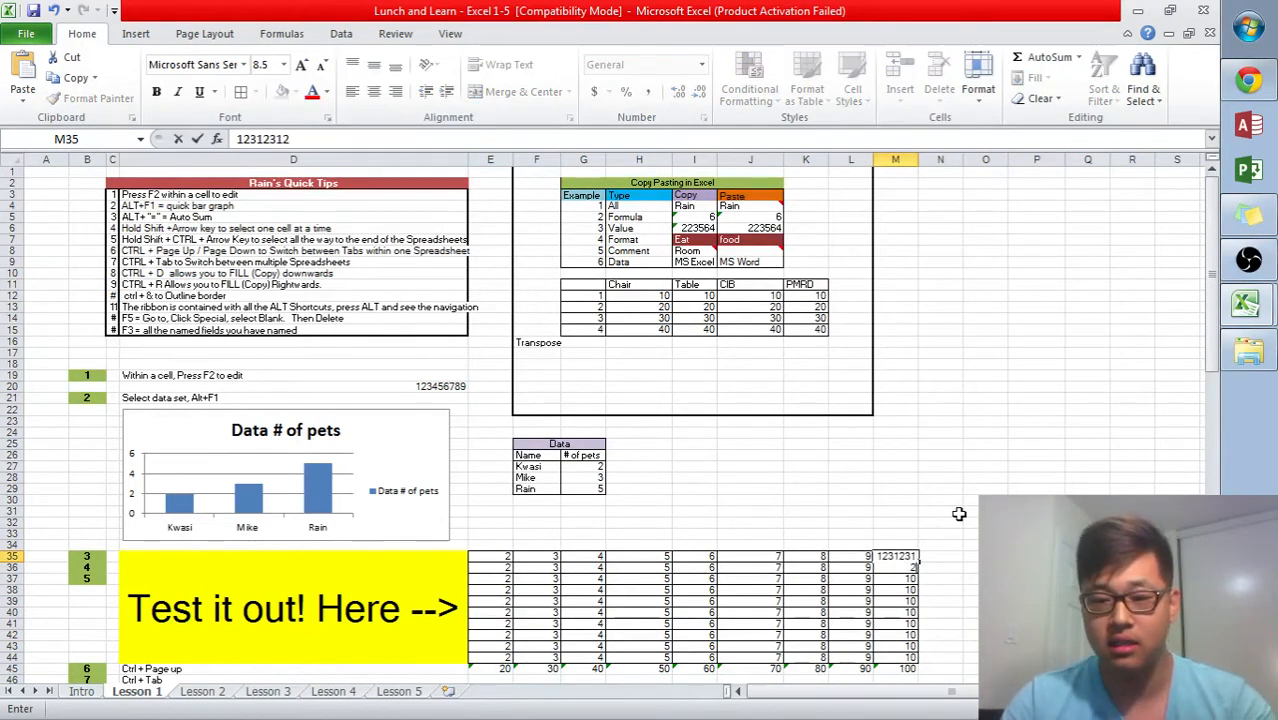
pyautogui.press('Return')
pyautogui.press('Up')
pyautogui.write('1-')
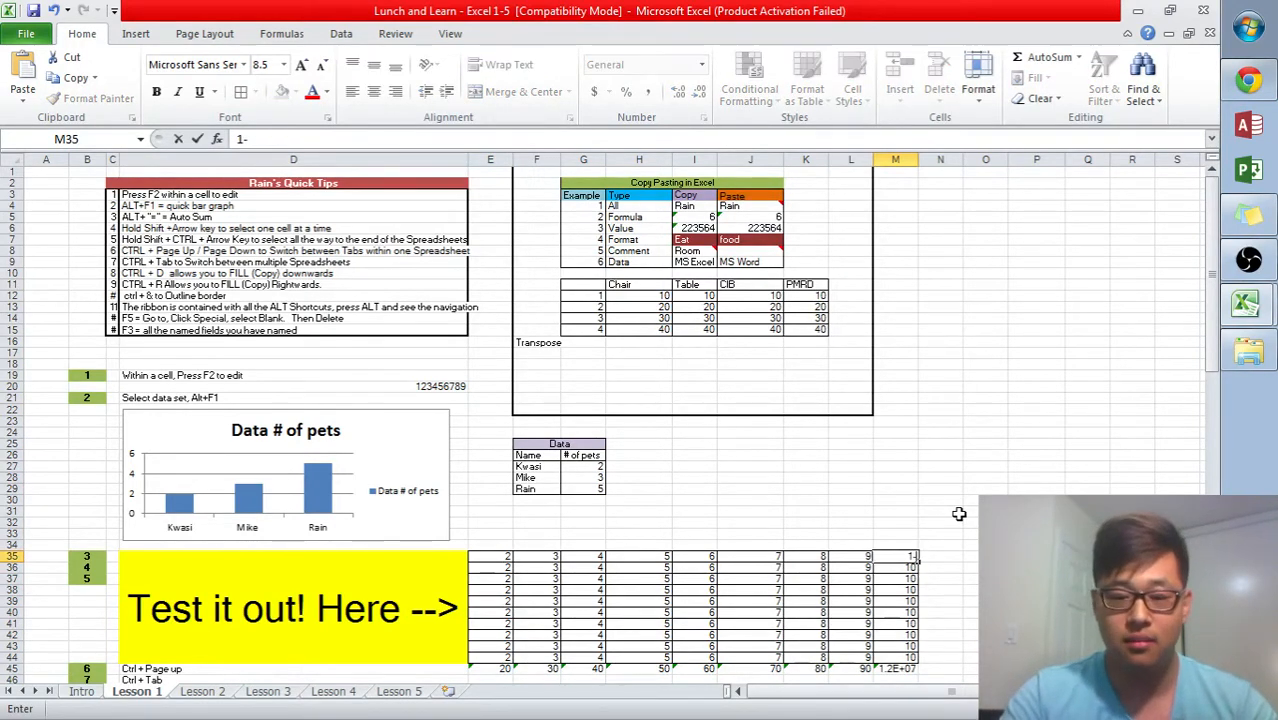
pyautogui.press('Left')
pyautogui.press('Left')
pyautogui.press('Left')
pyautogui.press('Left')
pyautogui.press('Left')
pyautogui.press('Left')
pyautogui.press('Left')
pyautogui.press('Left')
pyautogui.press('Left')
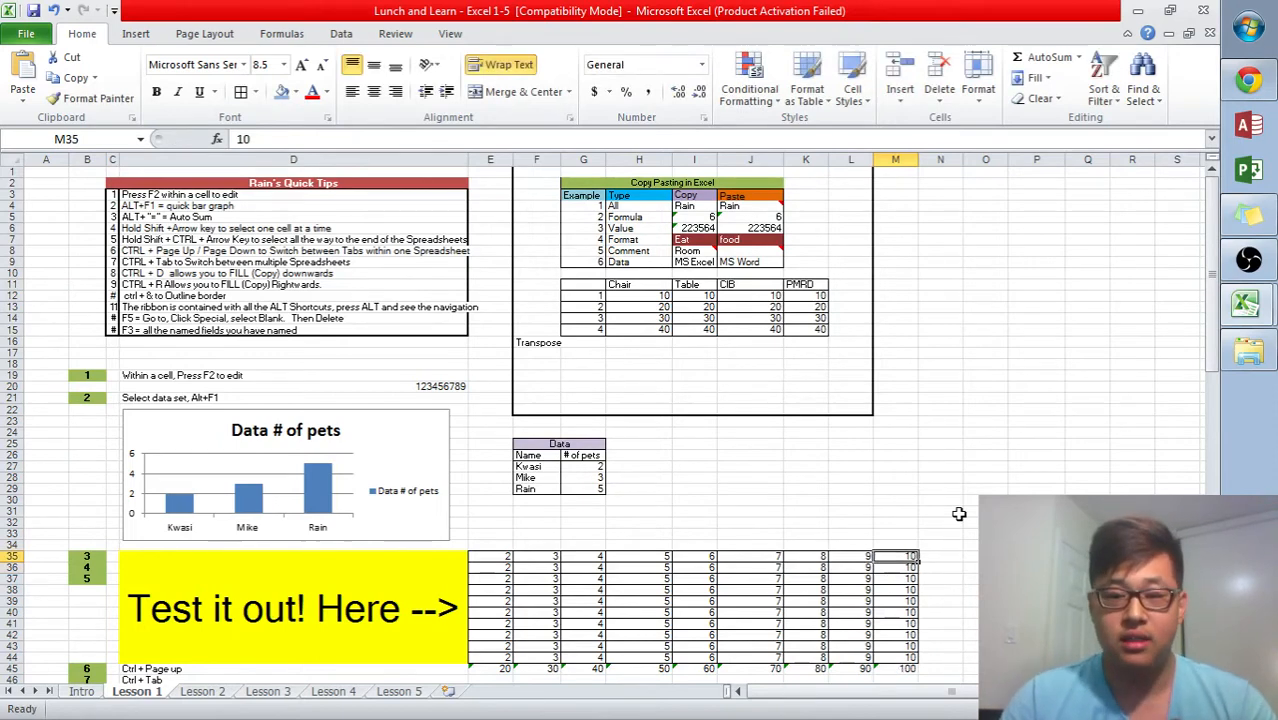
pyautogui.press('Right')
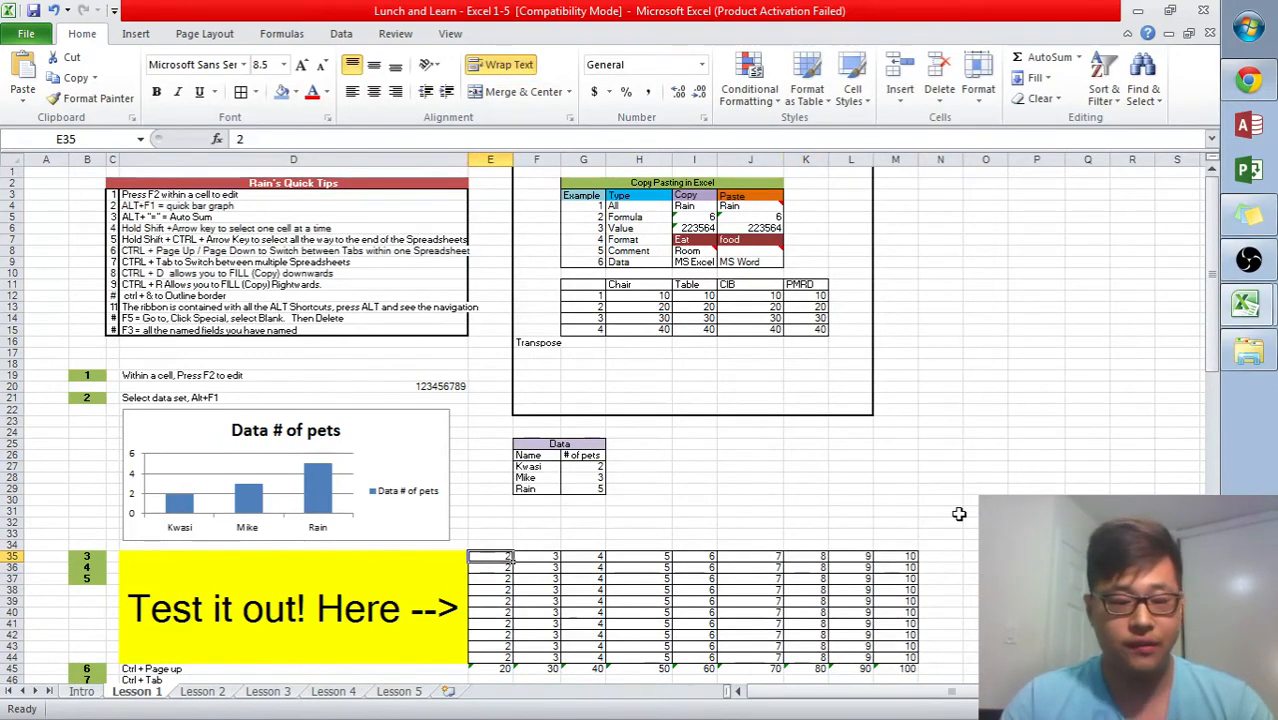
# - Jump to the bottom of column E's data and step back up to cell E35
pyautogui.hotkey('ctrl', 'Down')
pyautogui.press('Up')
pyautogui.press('Up')
pyautogui.press('Up')
pyautogui.press('Up')
pyautogui.press('Up')
pyautogui.press('Up')
pyautogui.press('Up')
pyautogui.press('Up')
pyautogui.press('Up')
pyautogui.press('Up')
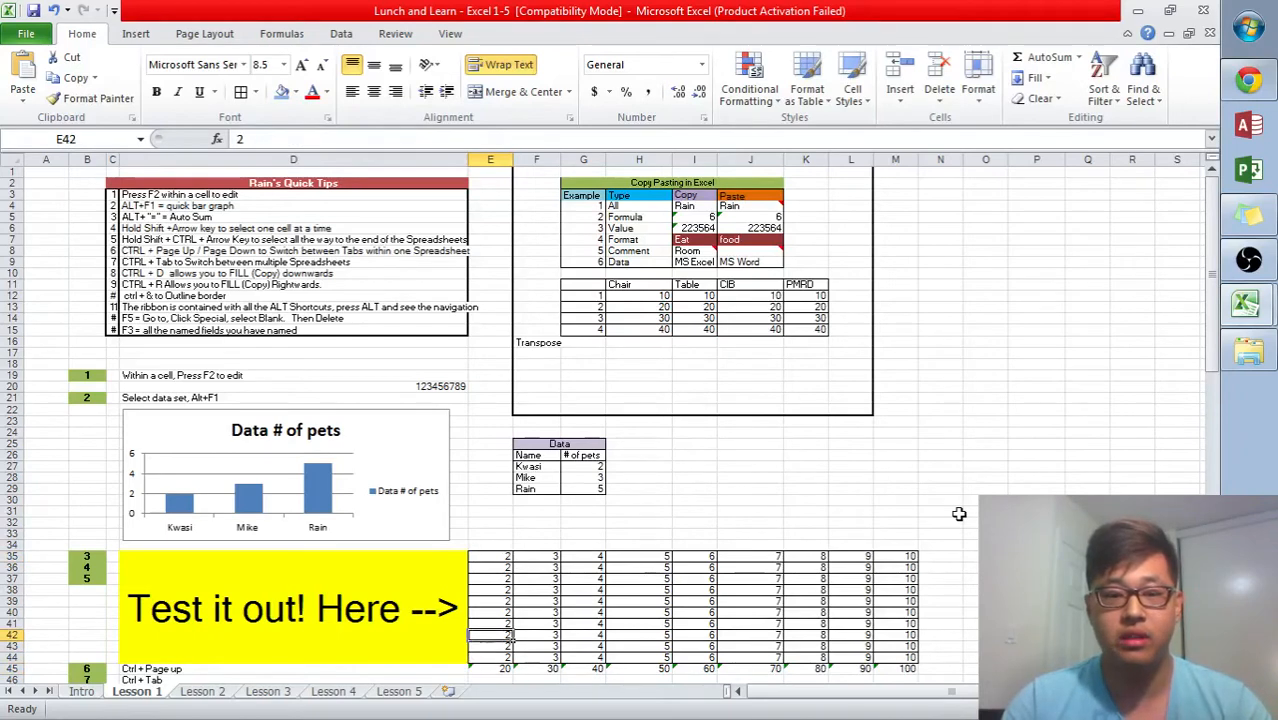
pyautogui.press('Up')
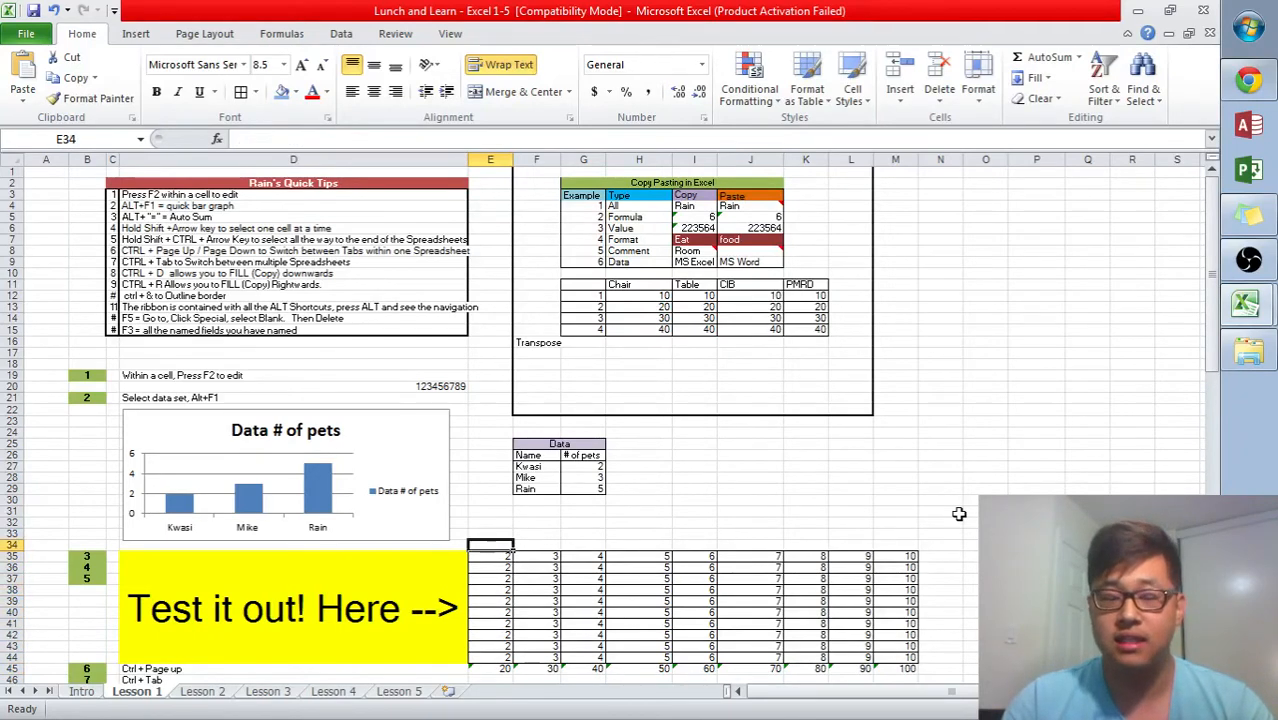
pyautogui.press('Down')
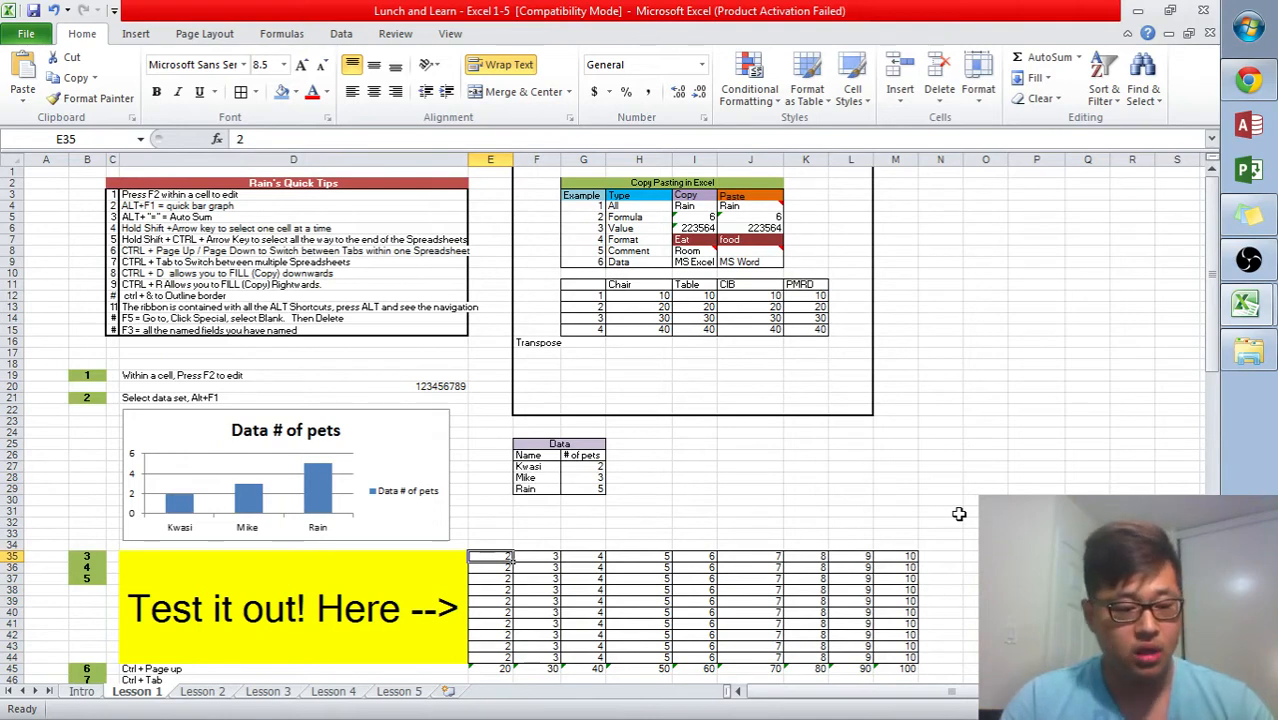
# - Extend a selection cell by cell from E35 across and down the grid to about M43
pyautogui.hotkey('shift', 'Right')
pyautogui.hotkey('shift', 'Right')
pyautogui.hotkey('shift', 'Right')
pyautogui.hotkey('shift', 'Right')
pyautogui.hotkey('shift', 'Right')
pyautogui.hotkey('shift', 'Right')
pyautogui.hotkey('shift', 'Right')
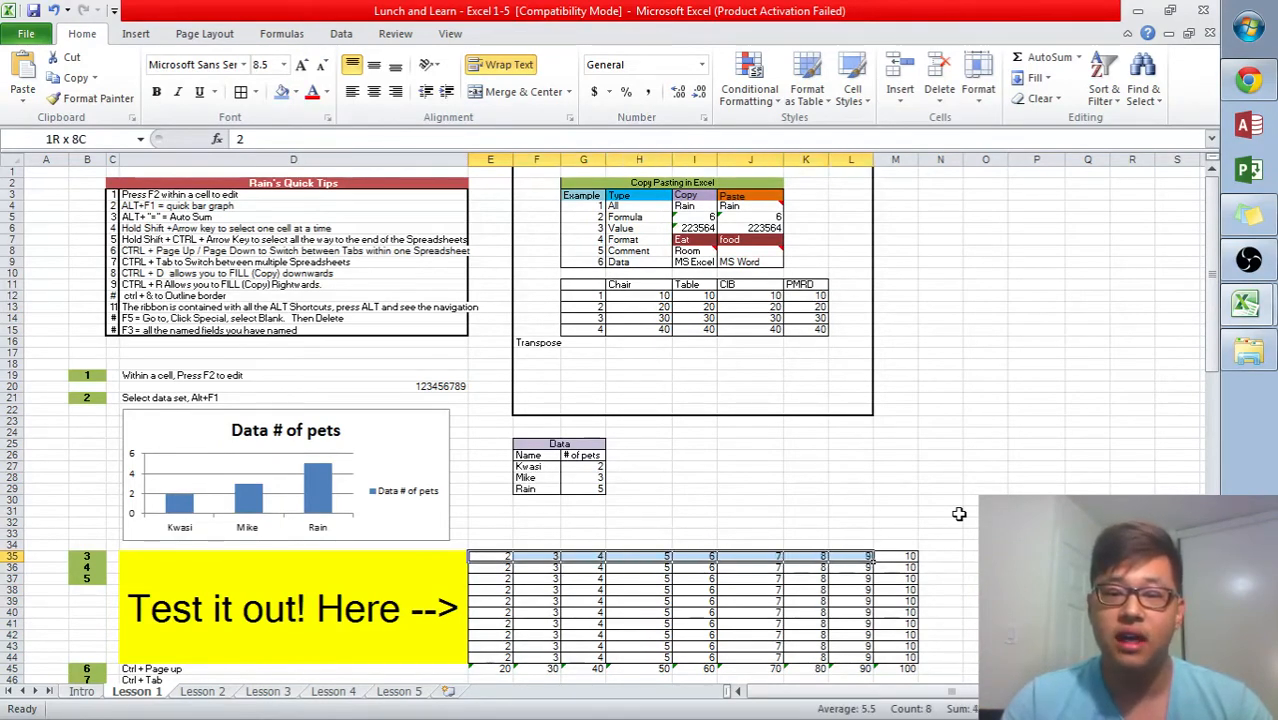
pyautogui.hotkey('shift', 'Down')
pyautogui.hotkey('shift', 'Down')
pyautogui.hotkey('shift', 'Down')
pyautogui.hotkey('shift', 'Left')
pyautogui.hotkey('shift', 'Down')
pyautogui.hotkey('shift', 'Down')
pyautogui.hotkey('shift', 'Down')
pyautogui.hotkey('shift', 'Left')
pyautogui.hotkey('shift', 'Left')
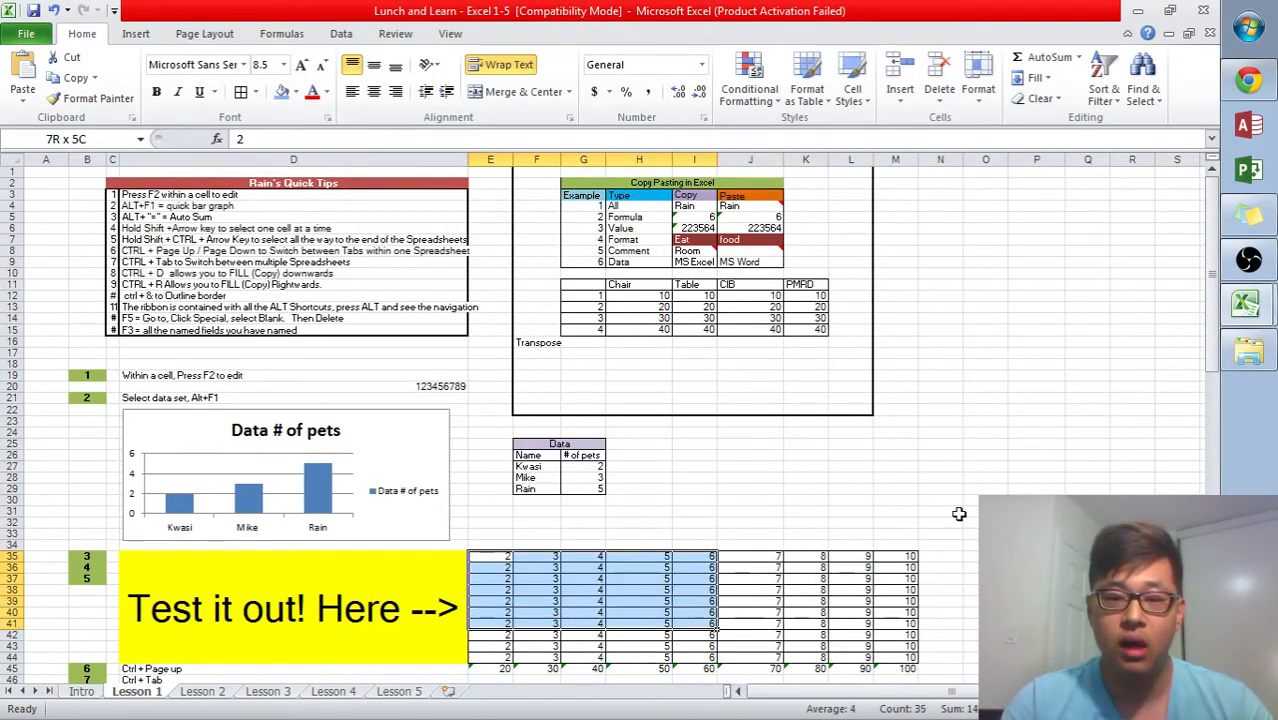
pyautogui.hotkey('shift', 'Right')
pyautogui.hotkey('shift', 'Right')
pyautogui.hotkey('shift', 'Right')
pyautogui.hotkey('shift', 'Down')
pyautogui.hotkey('shift', 'Down')
pyautogui.hotkey('shift', 'Right')
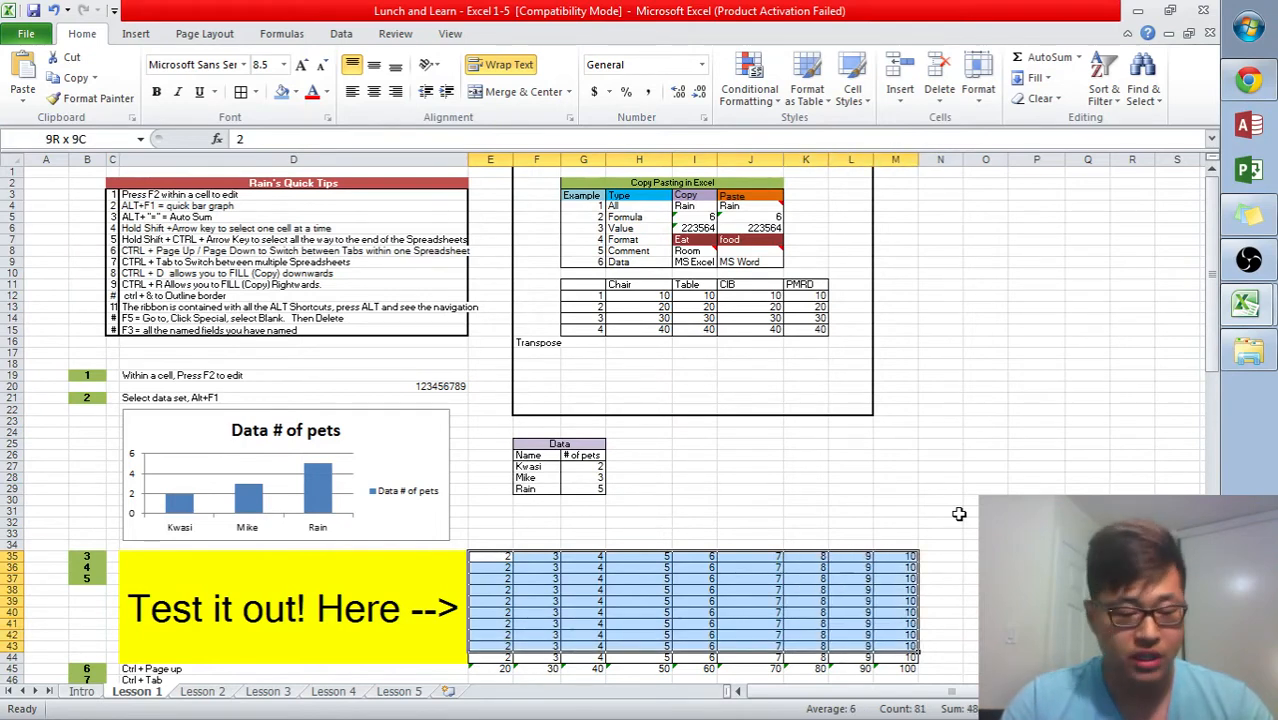
pyautogui.hotkey('shift', 'Left')
# - Select the whole grid from E35 through M45 by jumping to its right and bottom edges
pyautogui.press('Left')
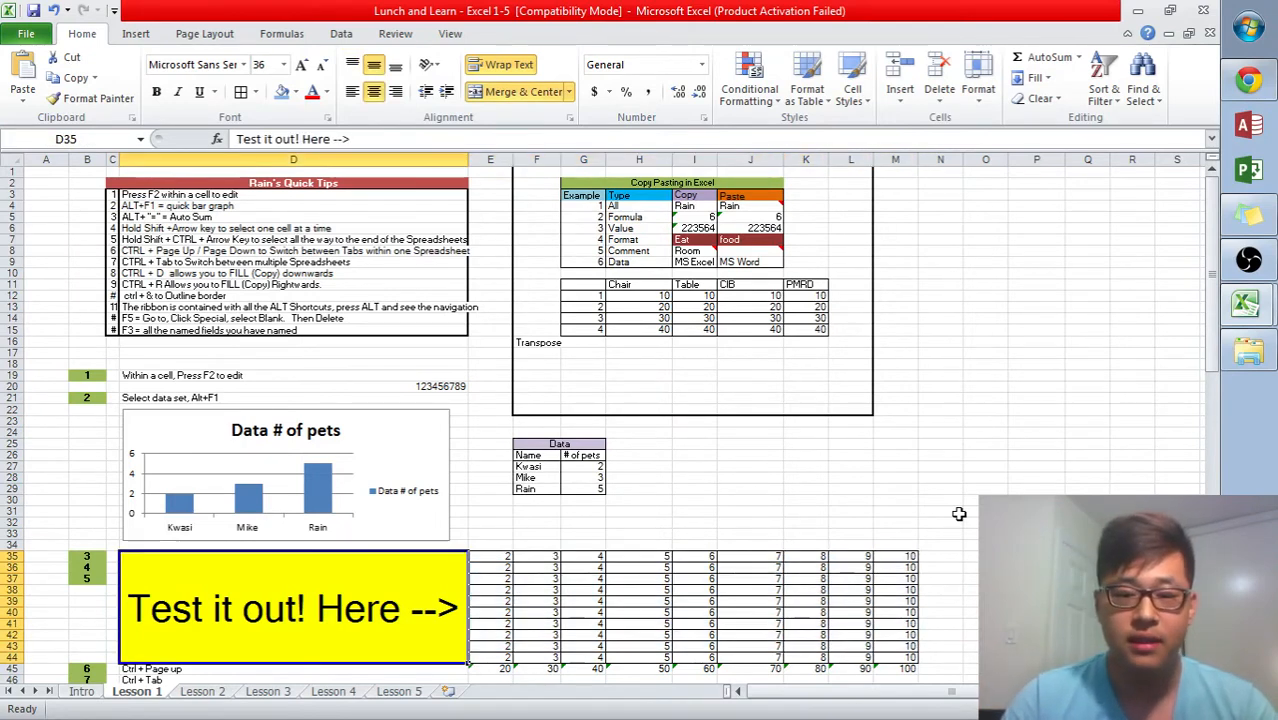
pyautogui.press('Right')
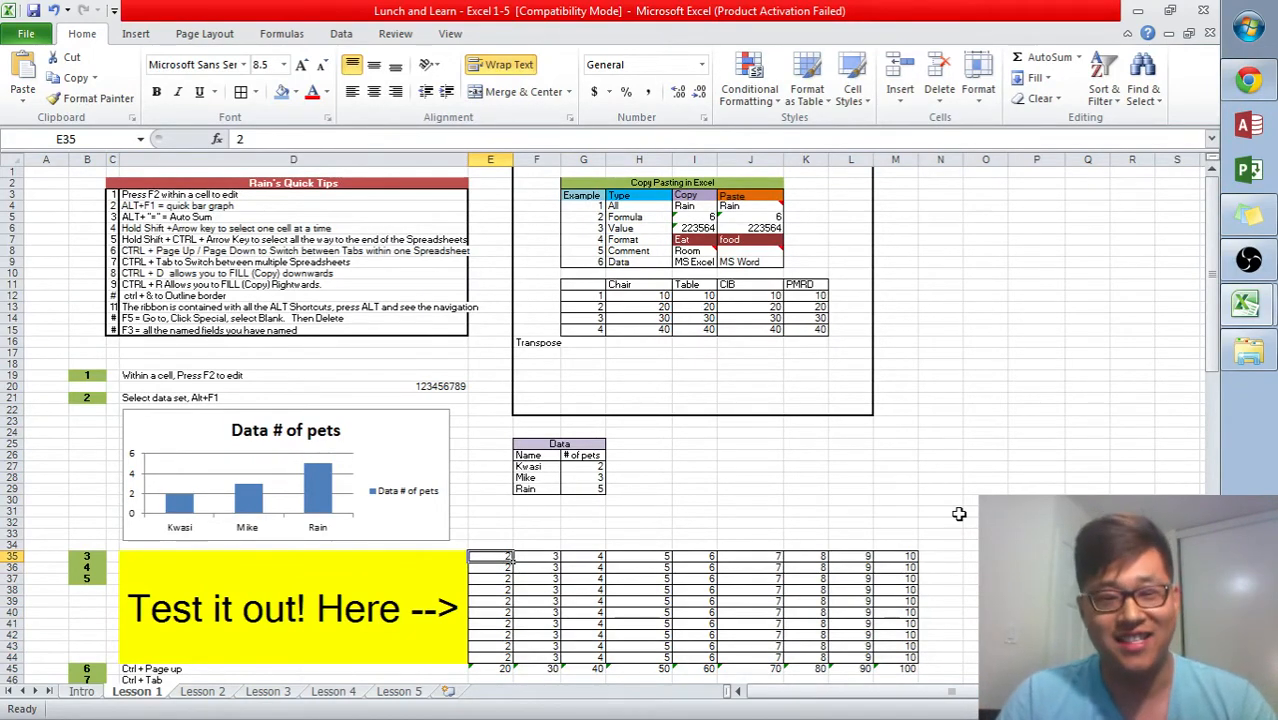
pyautogui.hotkey('ctrl', 'shift', 'Right')
pyautogui.hotkey('ctrl', 'shift', 'Down')
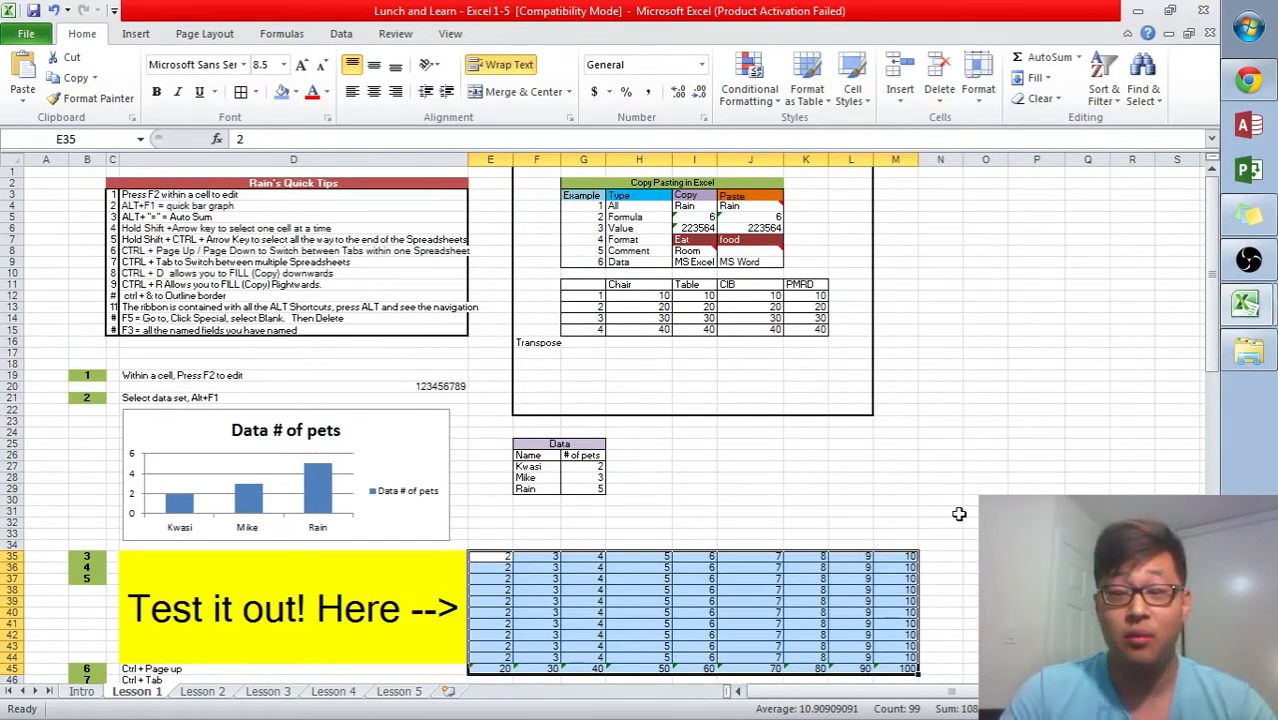
# - Jump from cell G35 down to column G's total in G45
pyautogui.middleClick(869, 272)
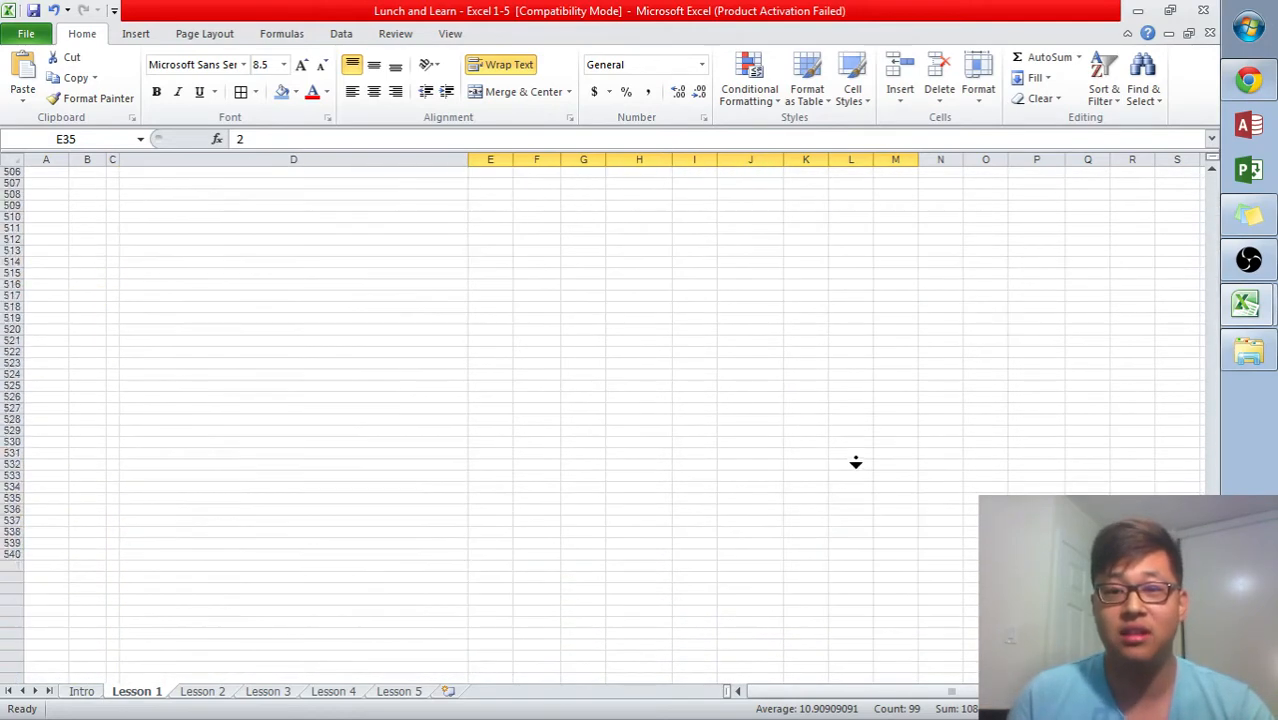
pyautogui.scroll(20, 845, 300)
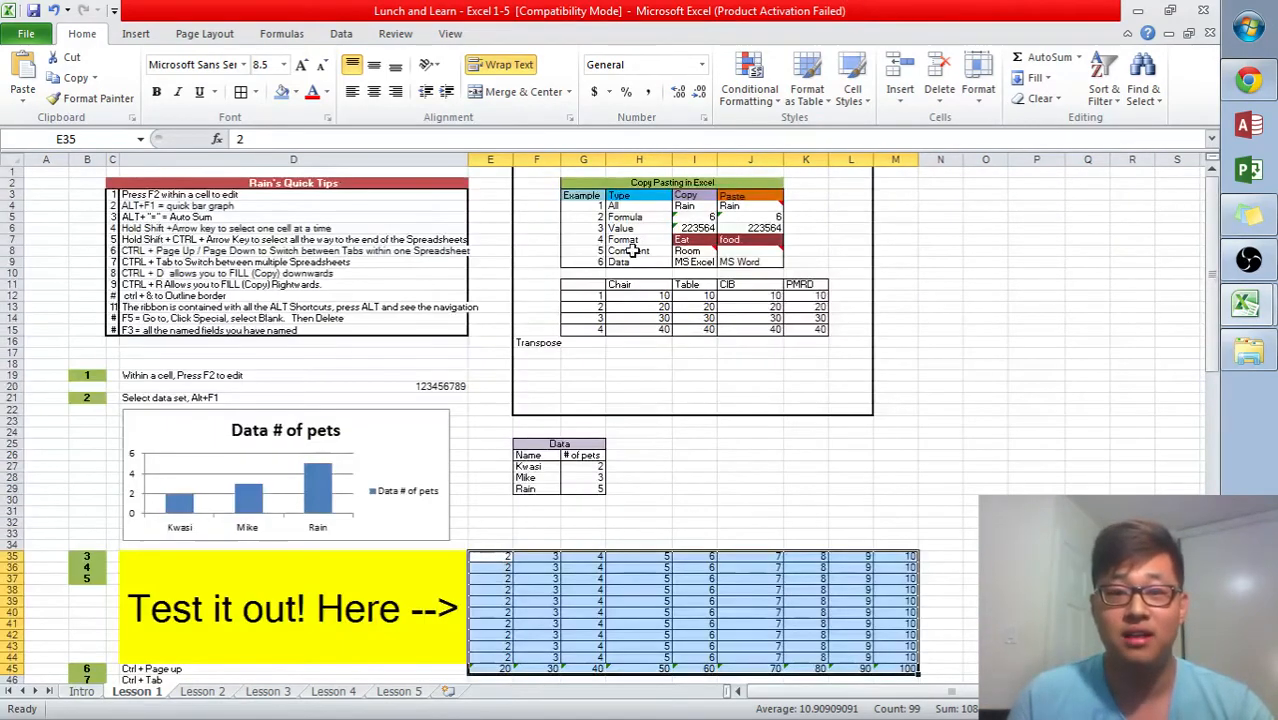
pyautogui.click(603, 557)
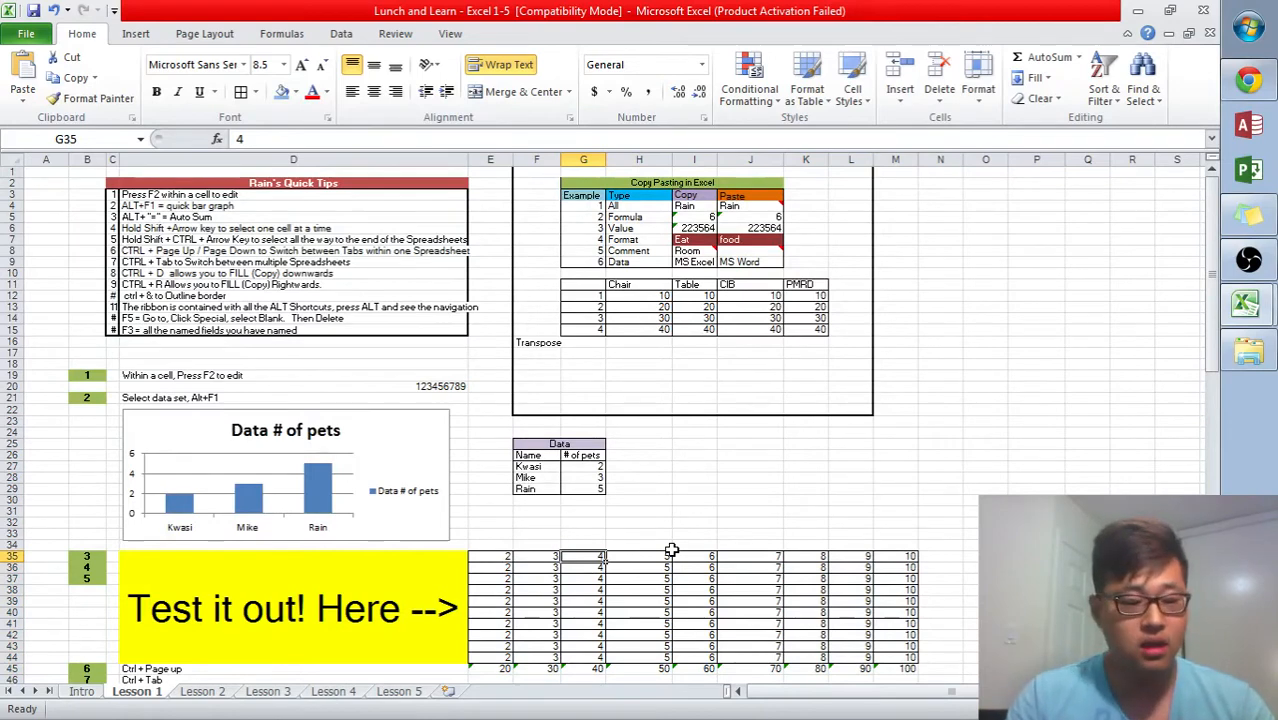
pyautogui.hotkey('ctrl', 'Down')
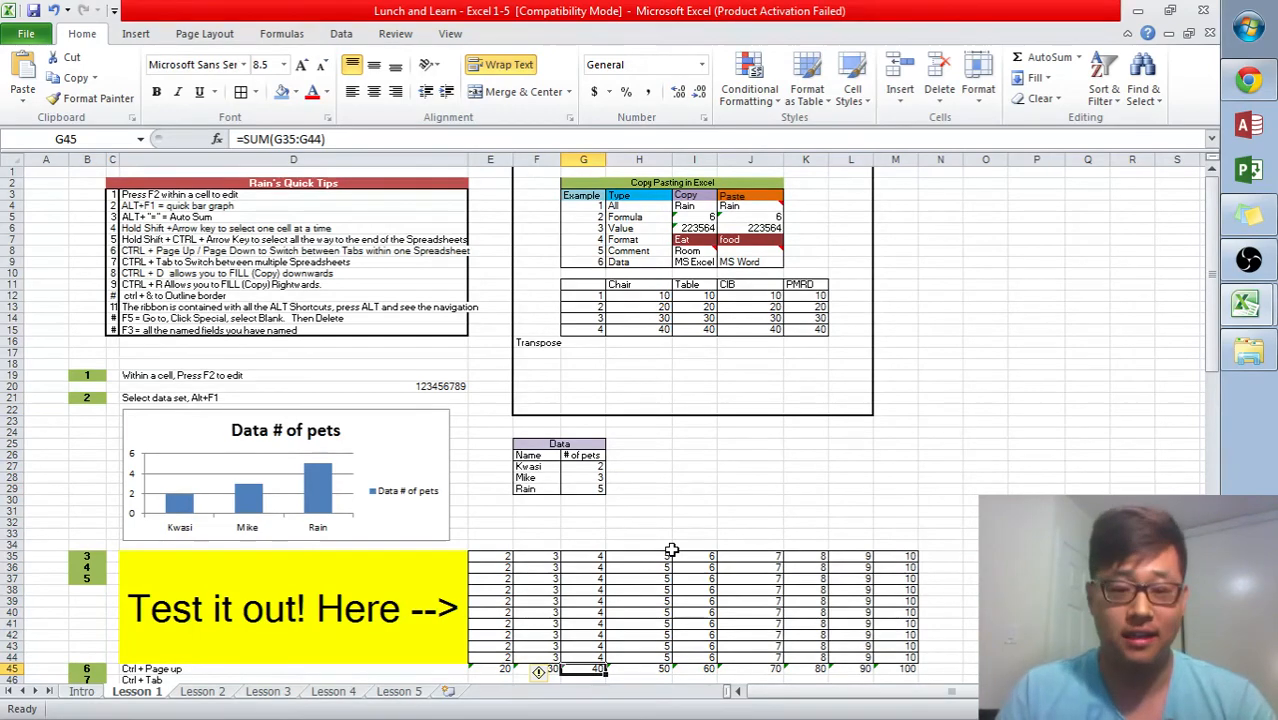
pyautogui.scroll(-7, 680, 570)
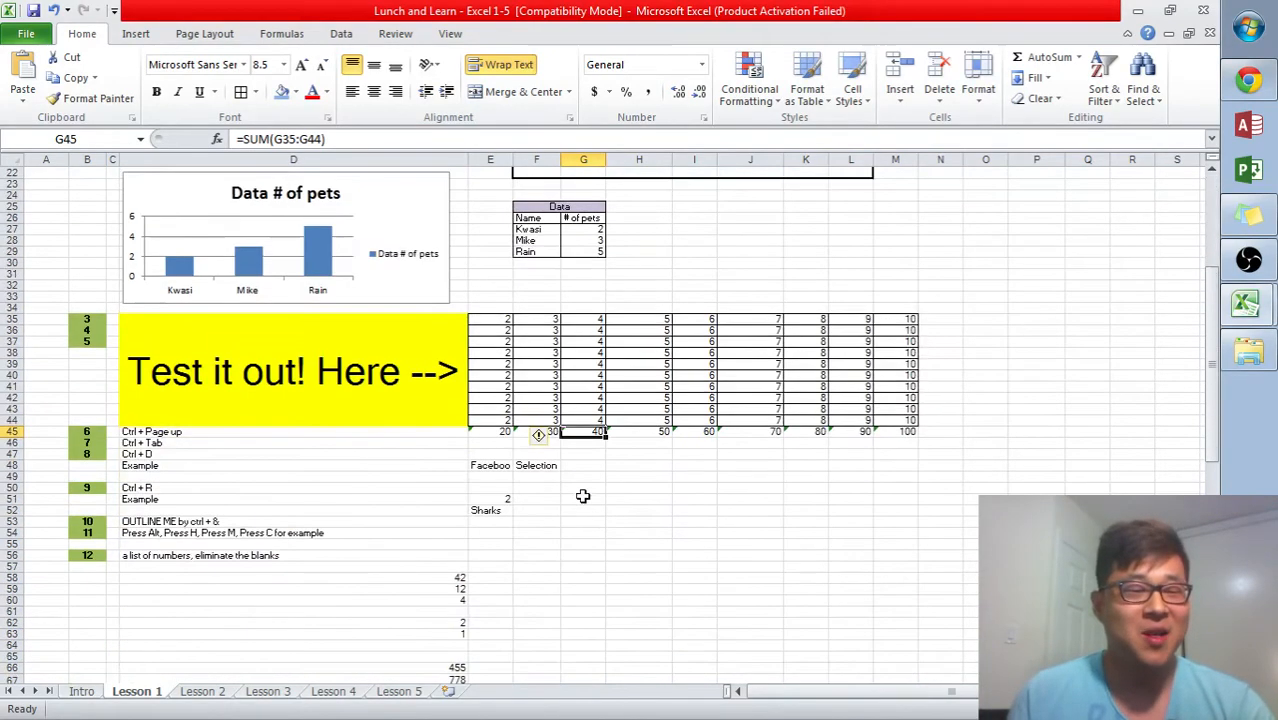
# - Select the Ctrl + Page up note in cell D45
pyautogui.click(180, 431)
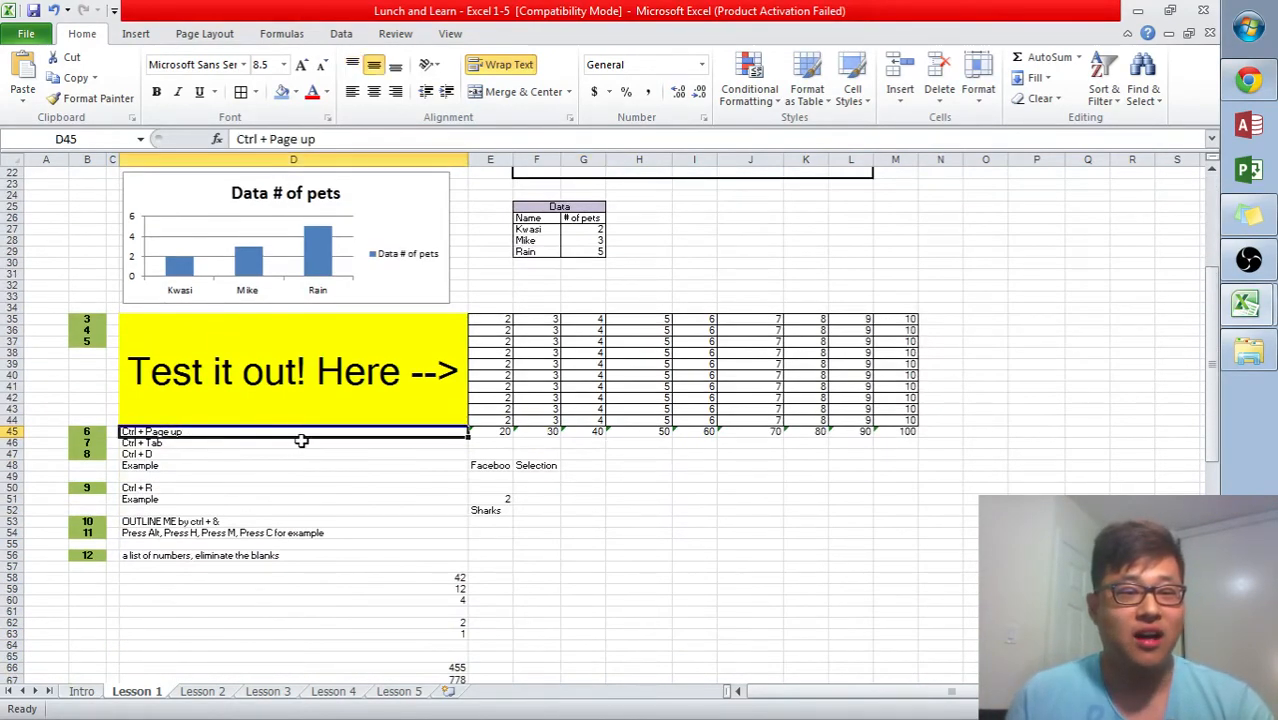
pyautogui.scroll(-1, 312, 430)
pyautogui.scroll(2, 340, 410)
pyautogui.scroll(1, 375, 397)
pyautogui.scroll(-5, 375, 397)
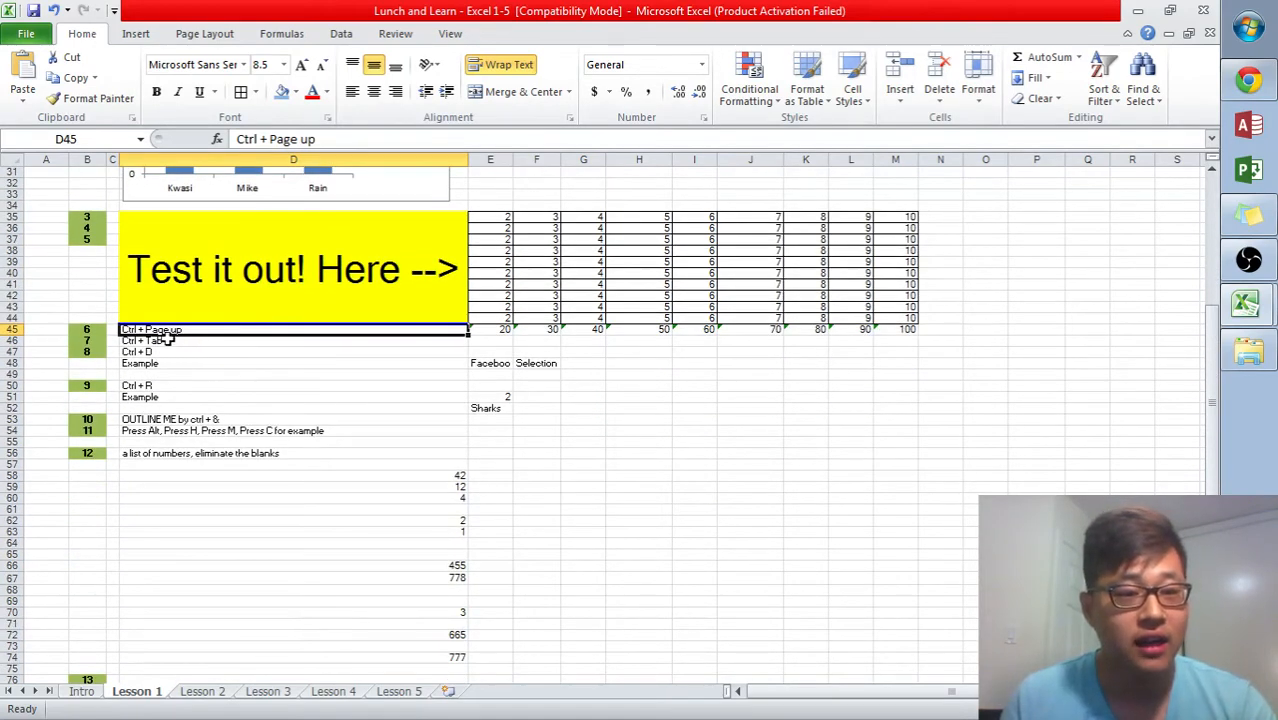
pyautogui.scroll(-1, 200, 338)
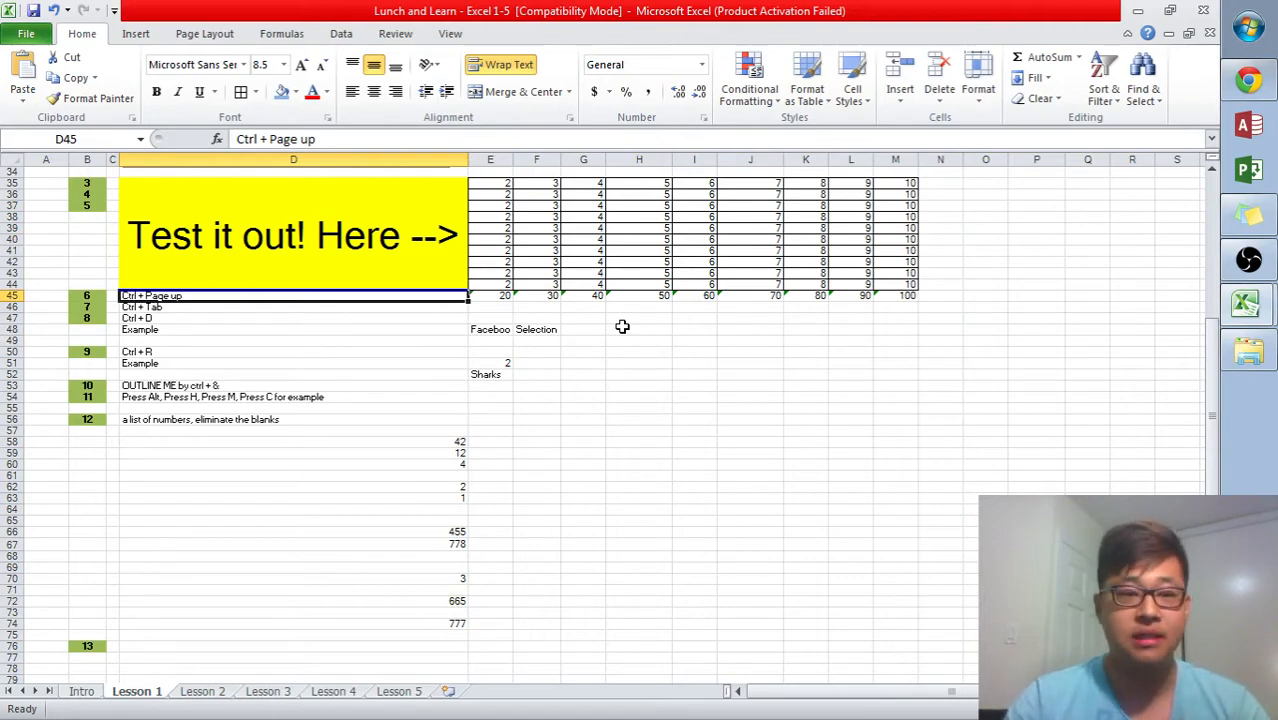
# - Switch forward through the following lesson sheets and back to Lesson 1
pyautogui.hotkey('ctrl', 'pagedown')
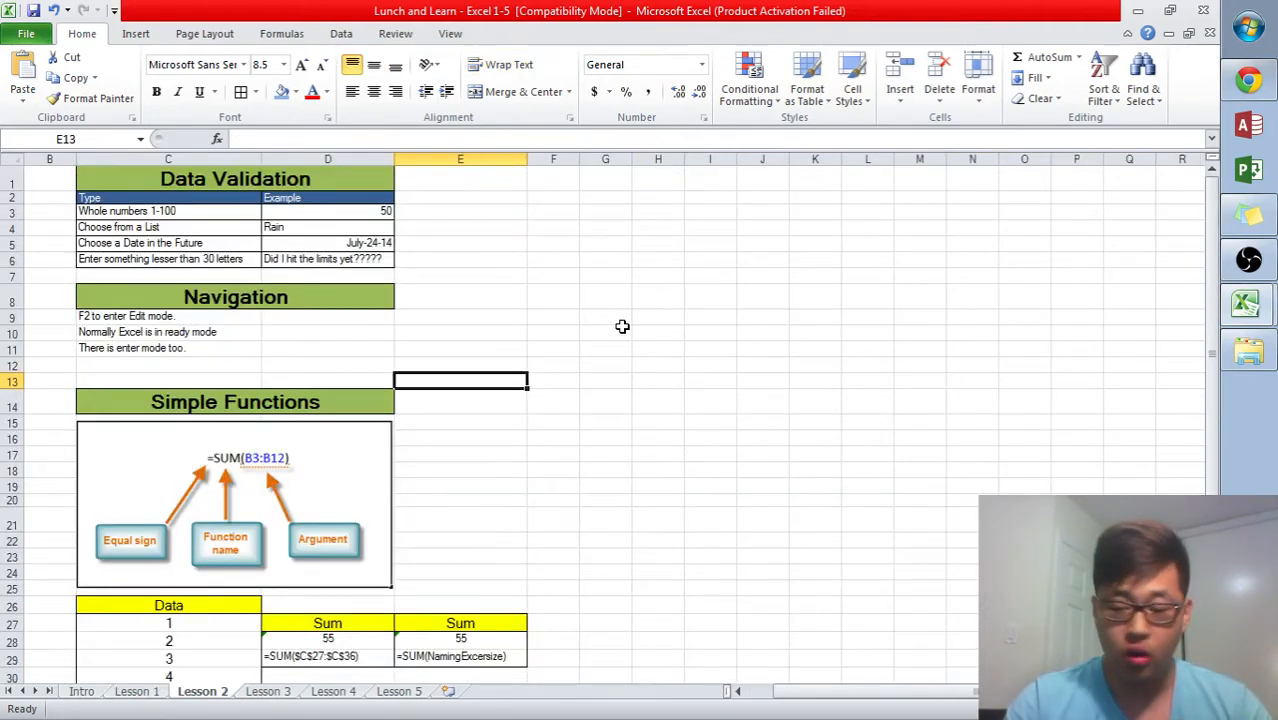
pyautogui.hotkey('ctrl', 'pagedown')
pyautogui.hotkey('ctrl', 'pagedown')
pyautogui.hotkey('ctrl', 'pagedown')
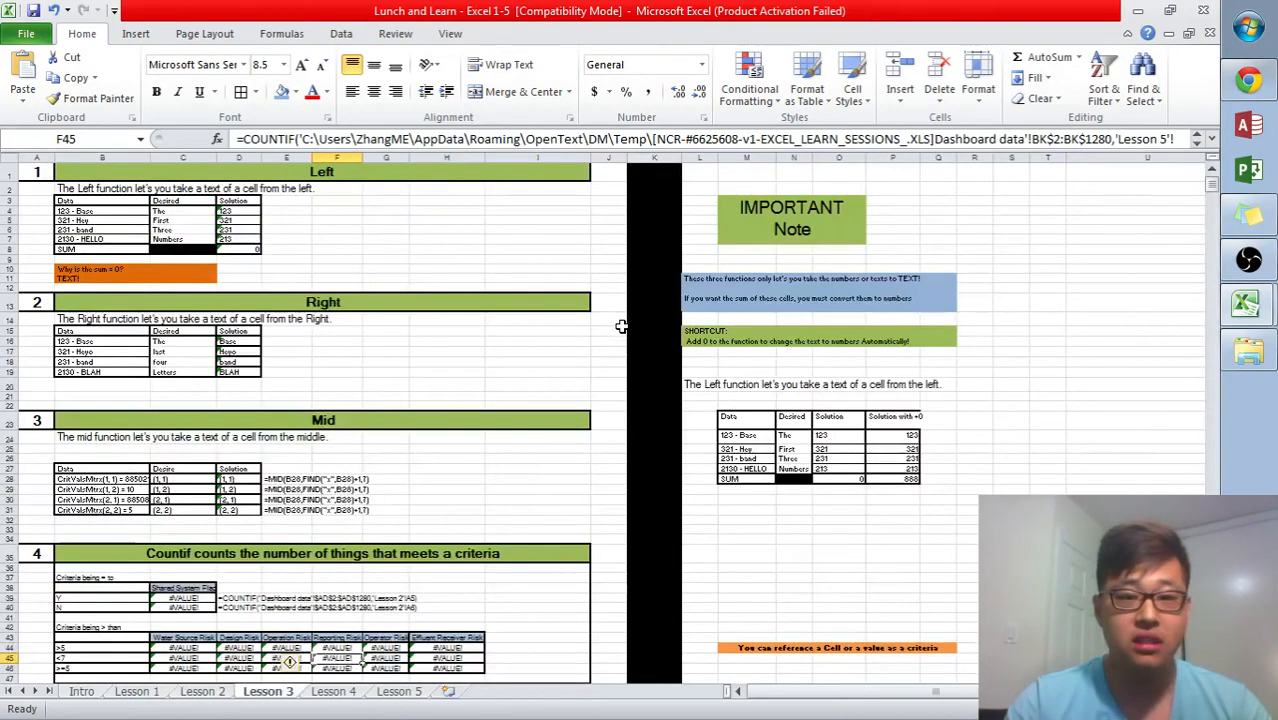
pyautogui.hotkey('ctrl', 'pageup')
pyautogui.hotkey('ctrl', 'pageup')
# - Repeat switching forward through the lesson sheets and back to Lesson 1 twice
pyautogui.hotkey('ctrl', 'pageup')
pyautogui.hotkey('ctrl', 'pageup')
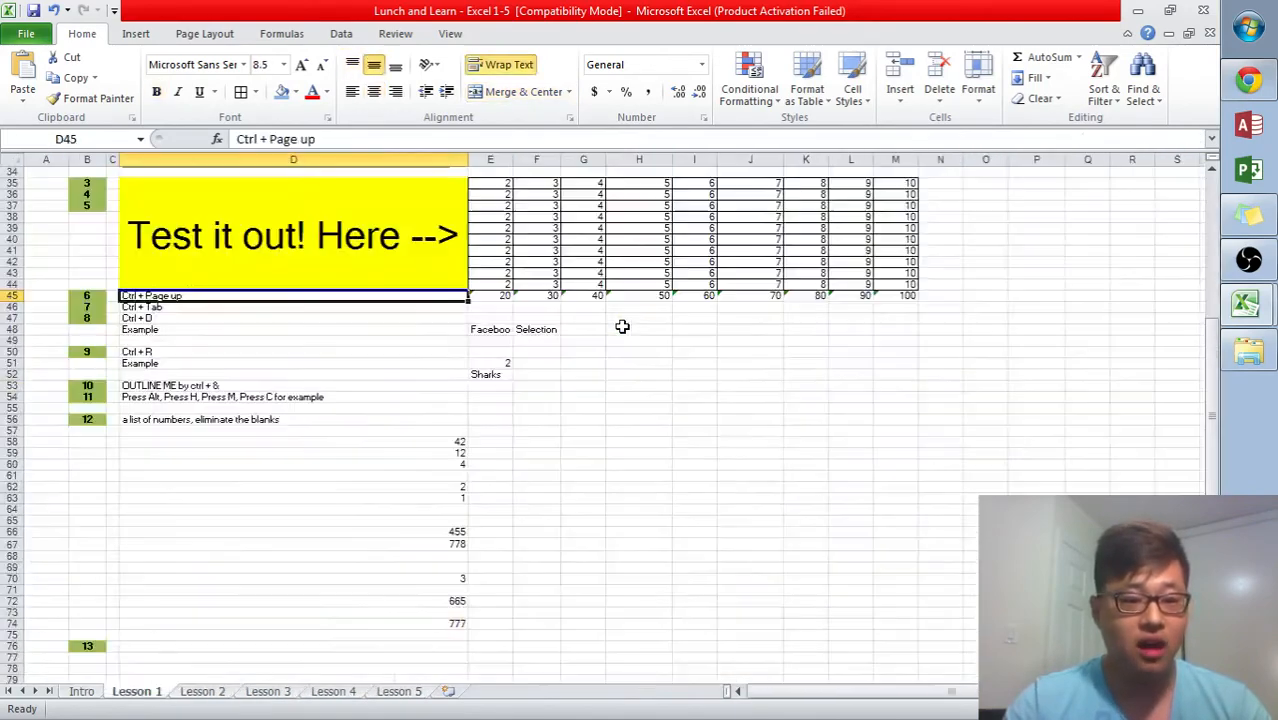
pyautogui.hotkey('ctrl', 'pagedown')
pyautogui.hotkey('ctrl', 'pagedown')
pyautogui.hotkey('ctrl', 'pagedown')
pyautogui.hotkey('ctrl', 'pagedown')
pyautogui.hotkey('ctrl', 'pageup')
pyautogui.hotkey('ctrl', 'pageup')
pyautogui.hotkey('ctrl', 'pageup')
pyautogui.hotkey('ctrl', 'pageup')
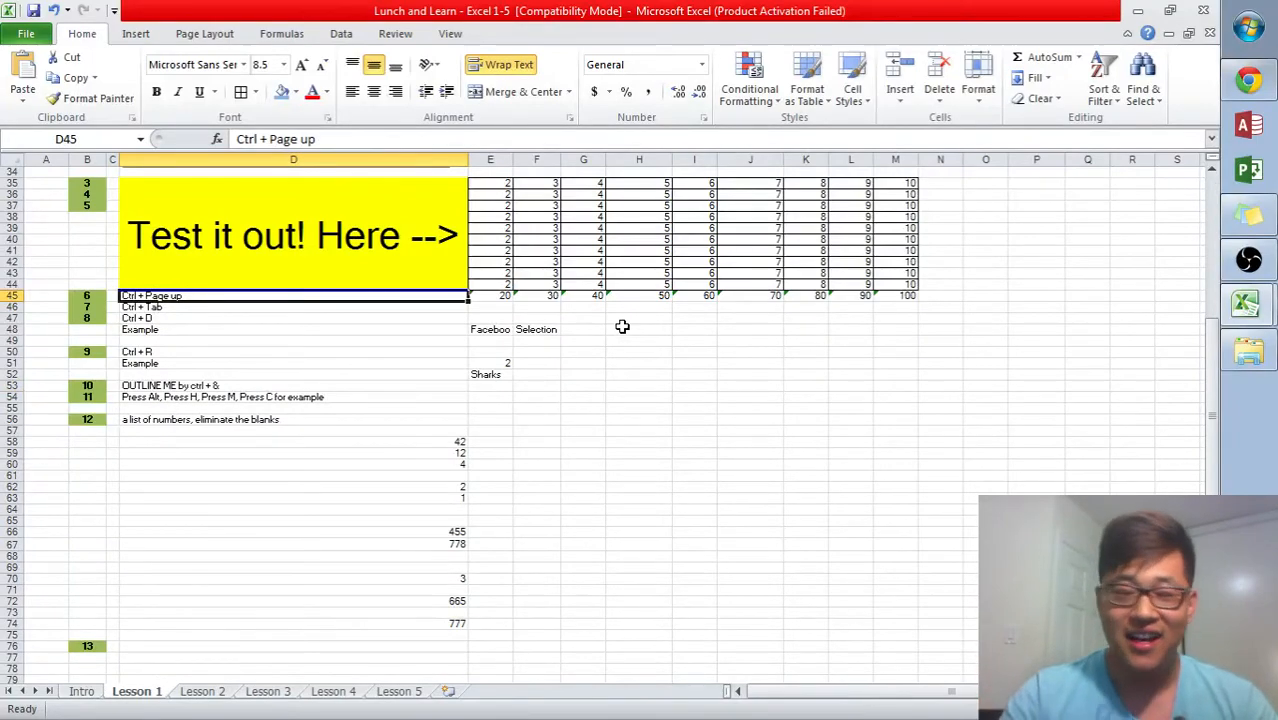
pyautogui.hotkey('ctrl', 'pagedown')
pyautogui.hotkey('ctrl', 'pagedown')
pyautogui.hotkey('ctrl', 'pagedown')
pyautogui.hotkey('ctrl', 'pageup')
pyautogui.hotkey('ctrl', 'pageup')
pyautogui.hotkey('ctrl', 'pageup')
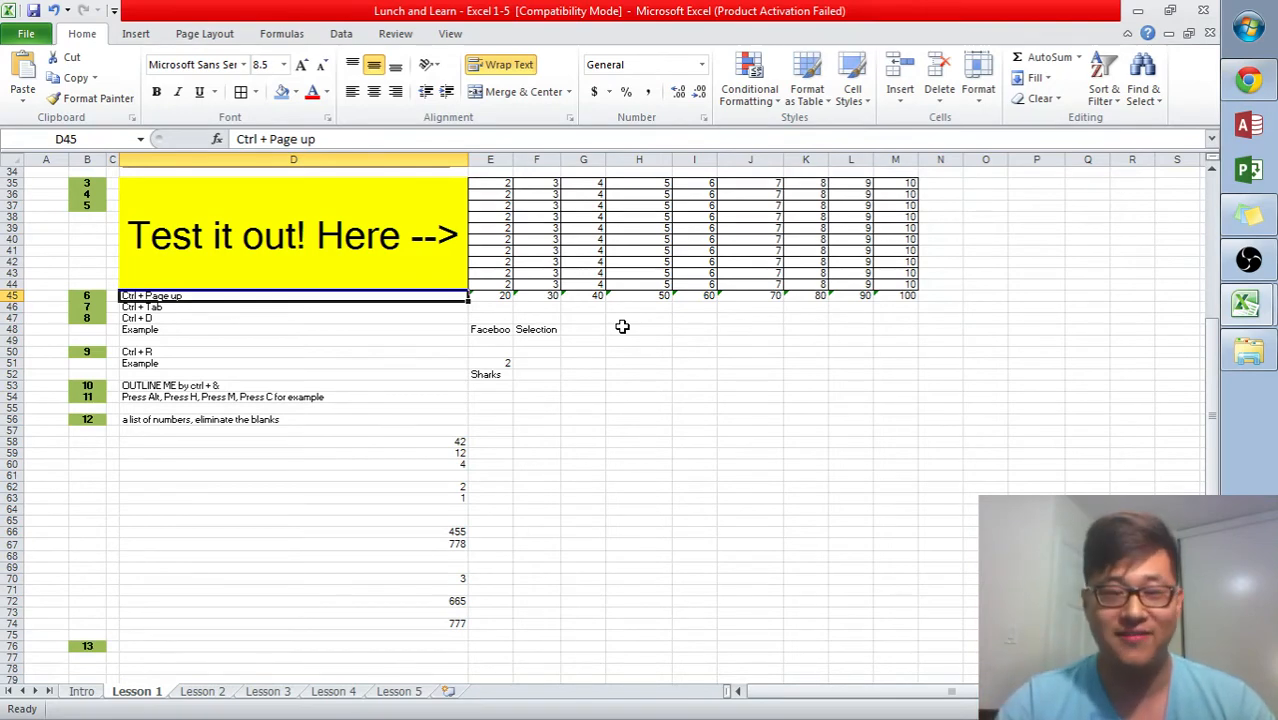
# - Switch to the MY2014 Fuel Consumption Ratings workbook, then browse its source dataset page on data.gc.ca
pyautogui.hotkey('ctrl', 'Tab')
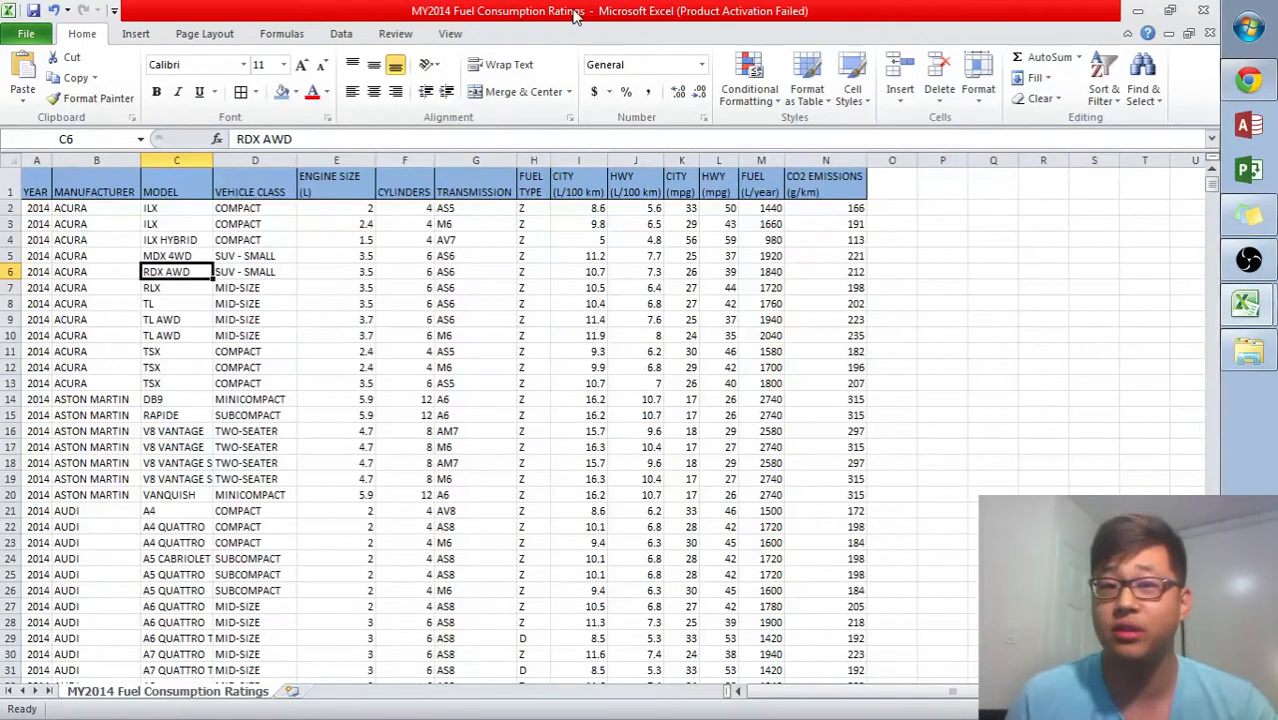
pyautogui.click(1271, 88)
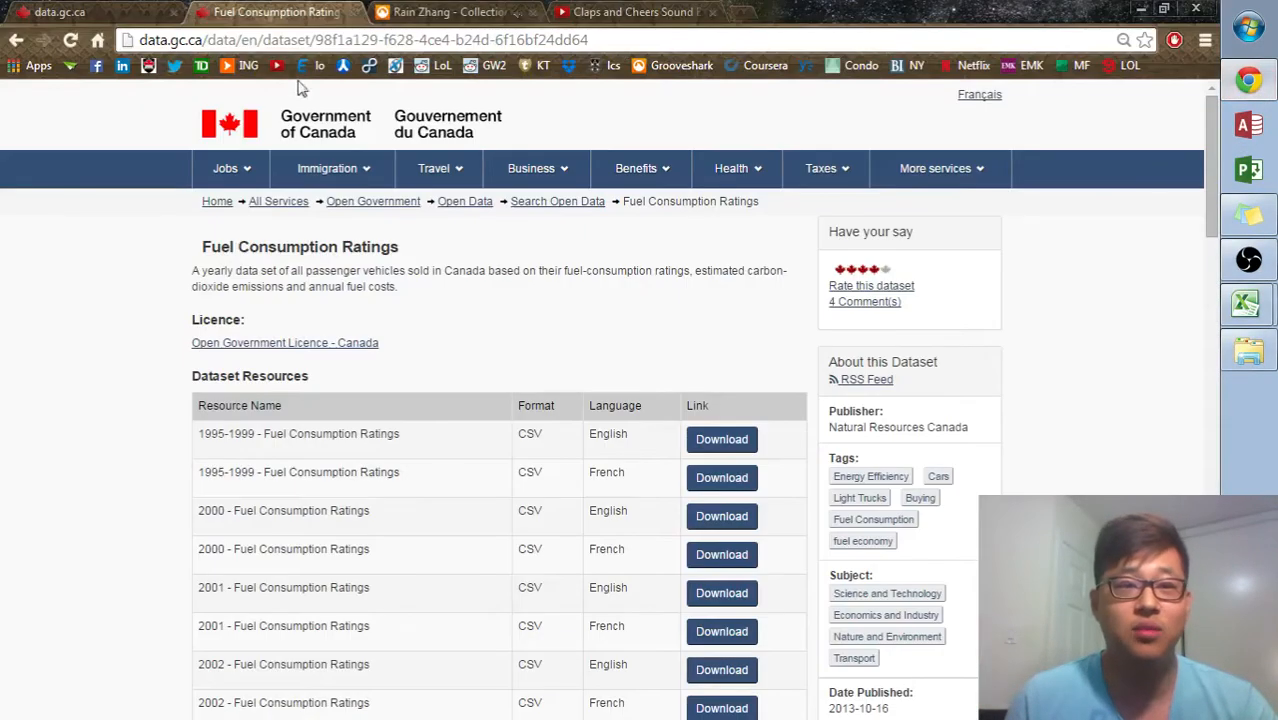
pyautogui.scroll(-5, 548, 560)
pyautogui.scroll(-6, 563, 549)
pyautogui.scroll(12, 563, 549)
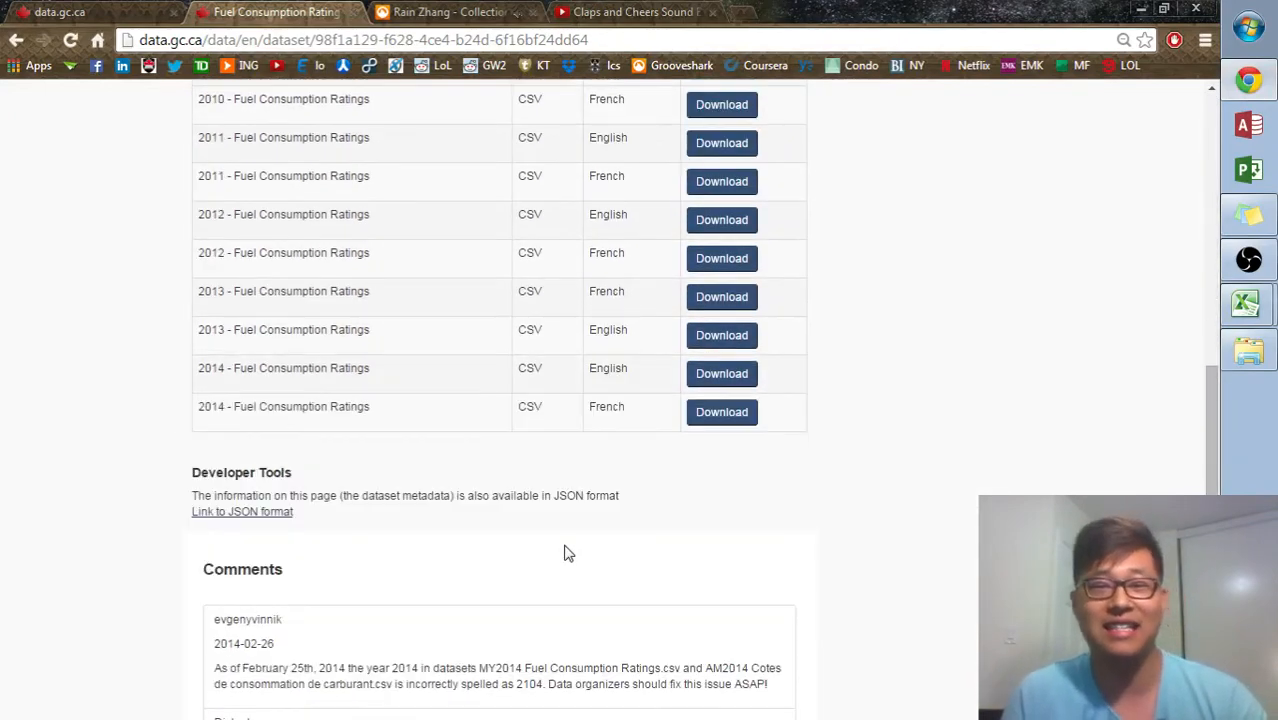
pyautogui.scroll(2, 563, 549)
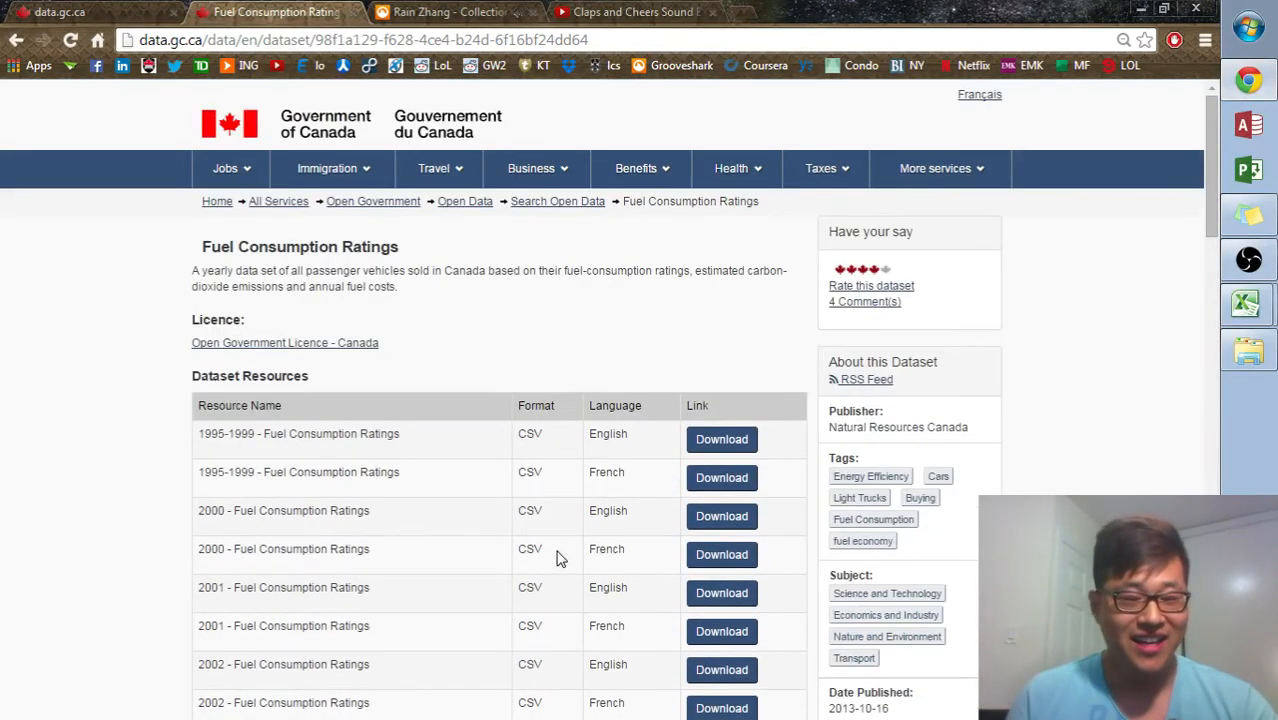
# - Return to Excel and toggle between the MY2014 Fuel Consumption Ratings and Lunch and Learn workbooks, ending on Lunch and Learn
pyautogui.hotkey('alt', 'Tab')
pyautogui.hotkey('ctrl', 'Tab')
pyautogui.hotkey('ctrl', 'Tab')
pyautogui.hotkey('ctrl', 'Tab')
pyautogui.hotkey('ctrl', 'Tab')
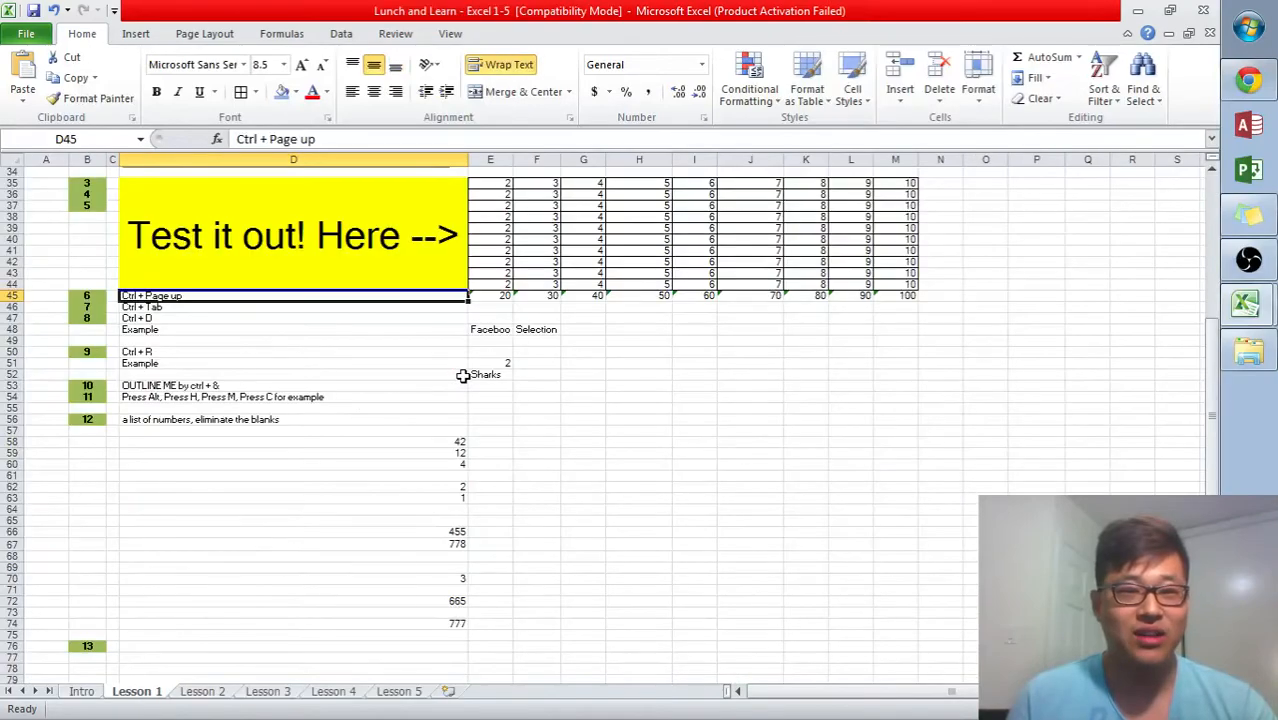
pyautogui.hotkey('ctrl', 'Tab')
pyautogui.hotkey('ctrl', 'Tab')
pyautogui.hotkey('ctrl', 'Tab')
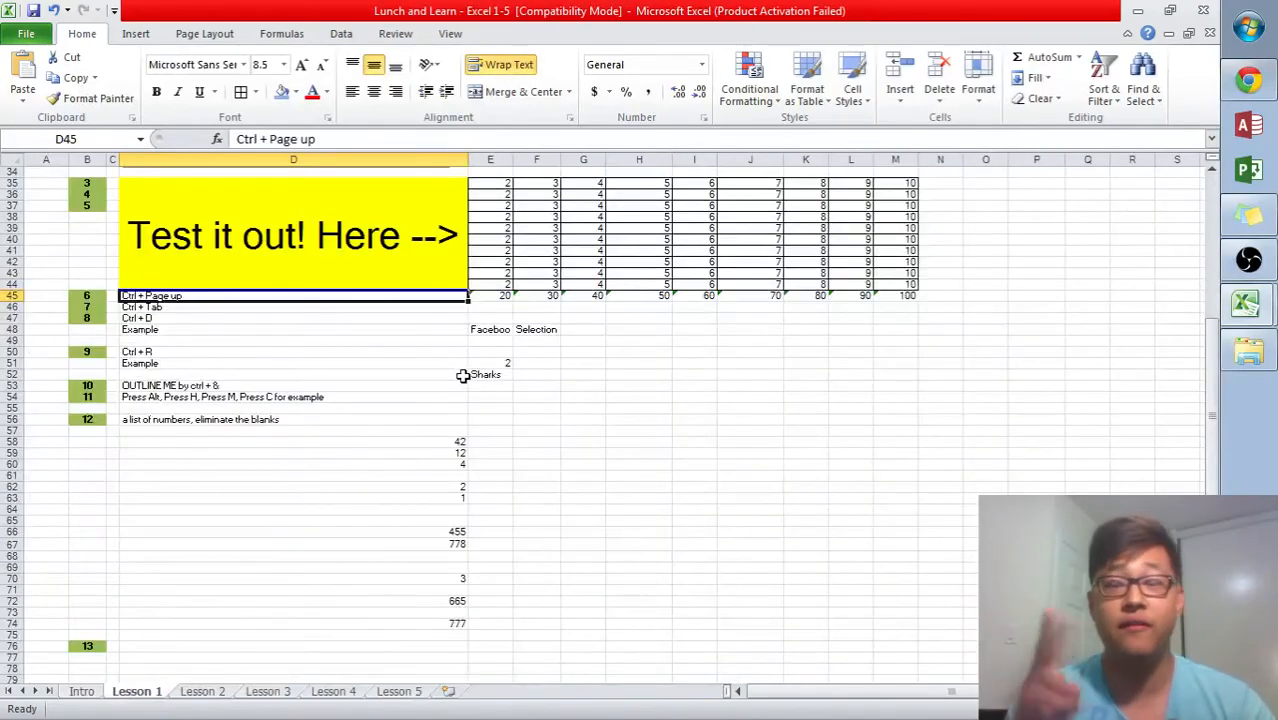
pyautogui.hotkey('ctrl', 'Tab')
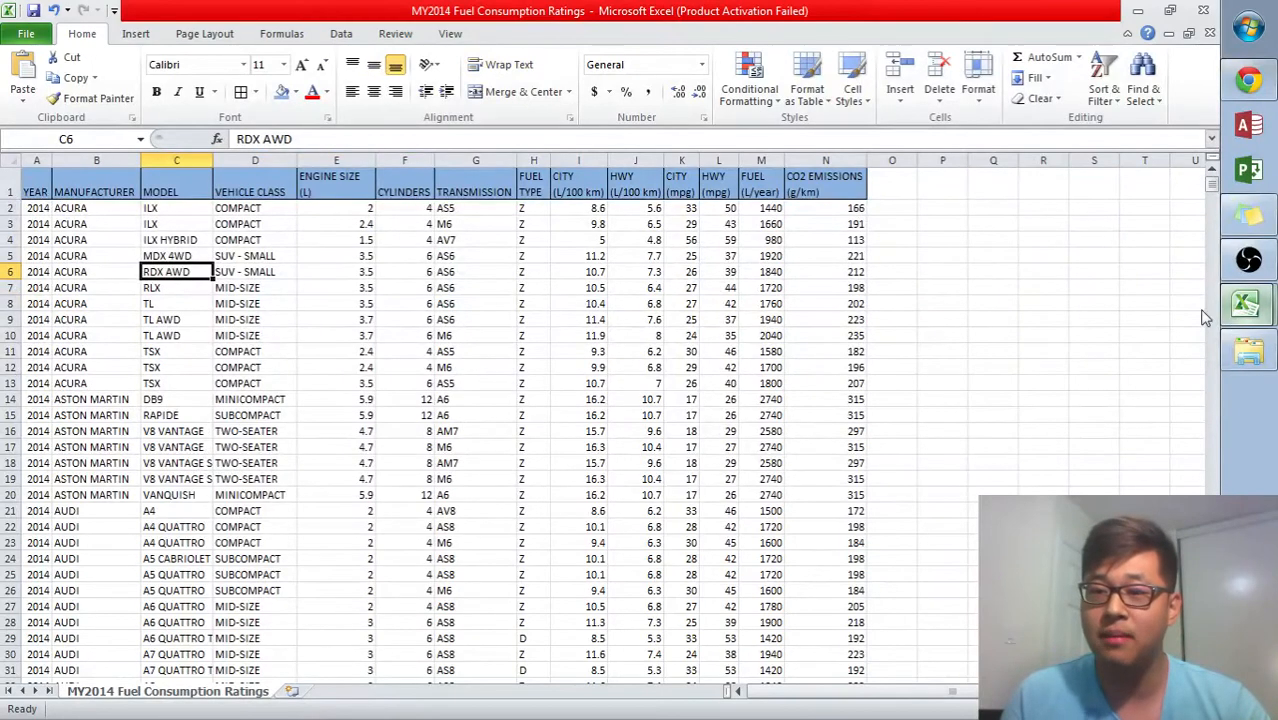
pyautogui.hotkey('ctrl', 'Tab')
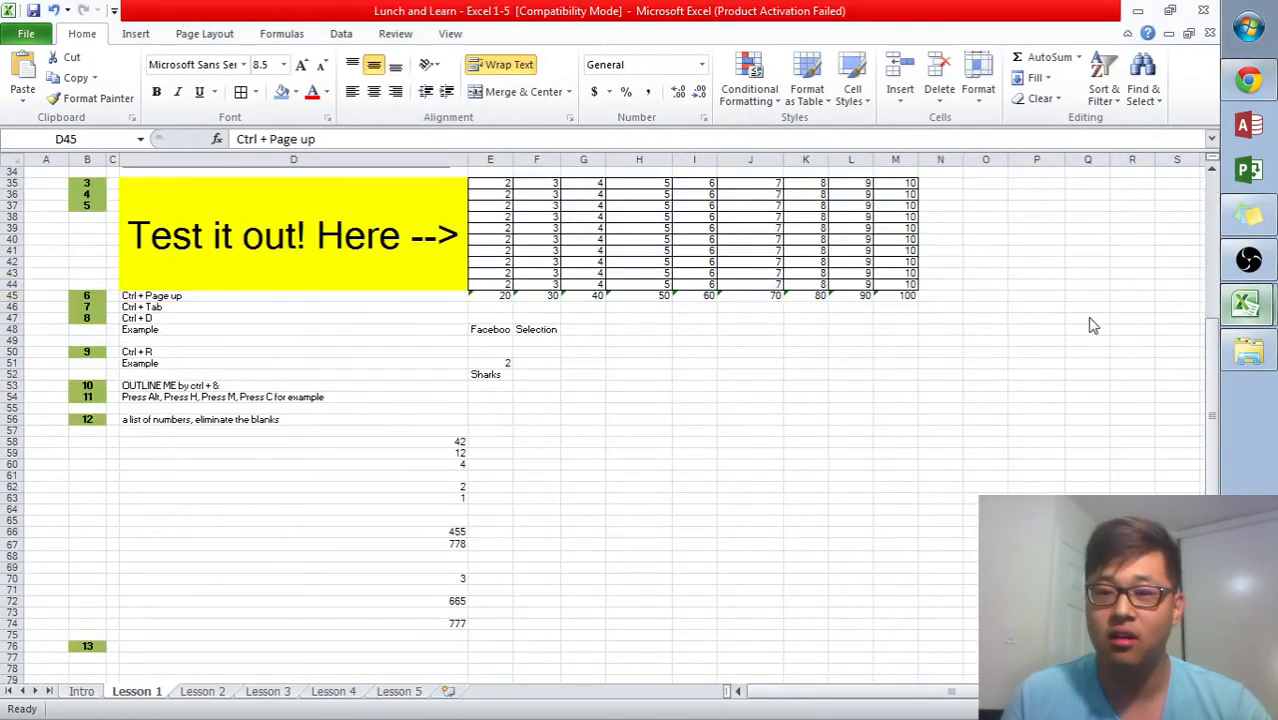
pyautogui.hotkey('ctrl', 'Tab')
pyautogui.hotkey('ctrl', 'Tab')
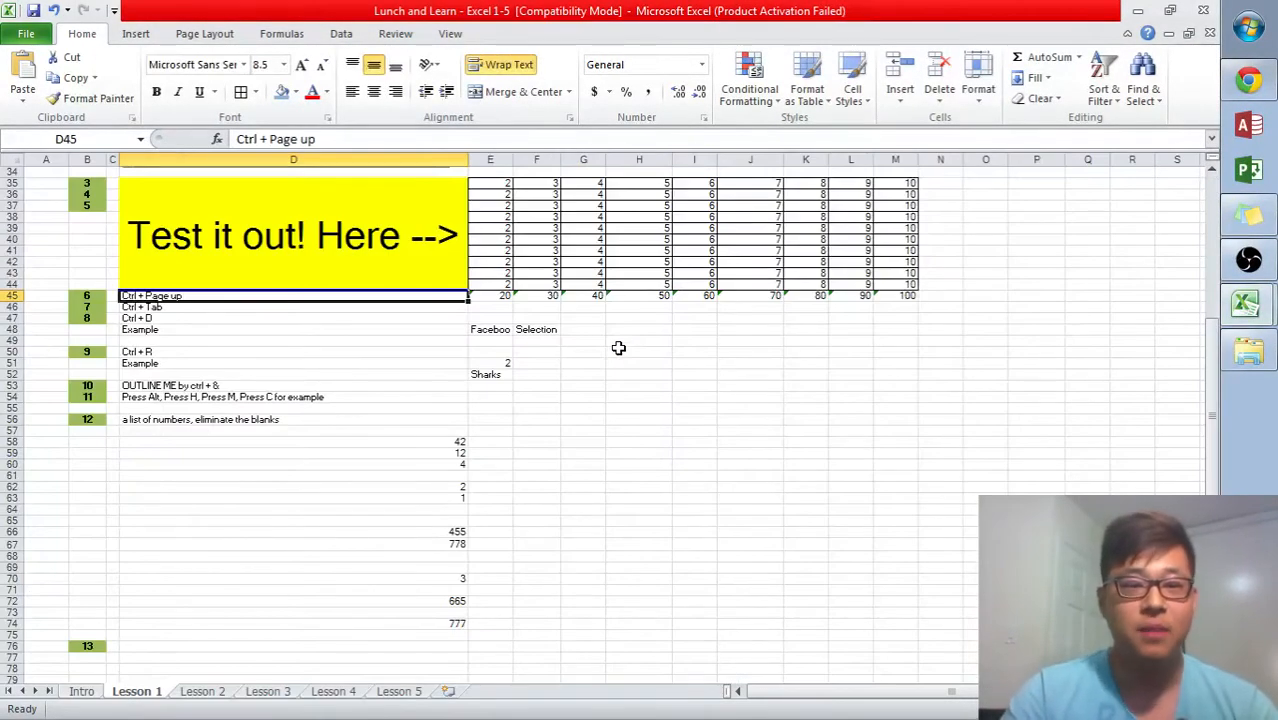
# - Insert an AutoSum formula in cell N35 totalling row 35's values E35:M35
pyautogui.press('Down')
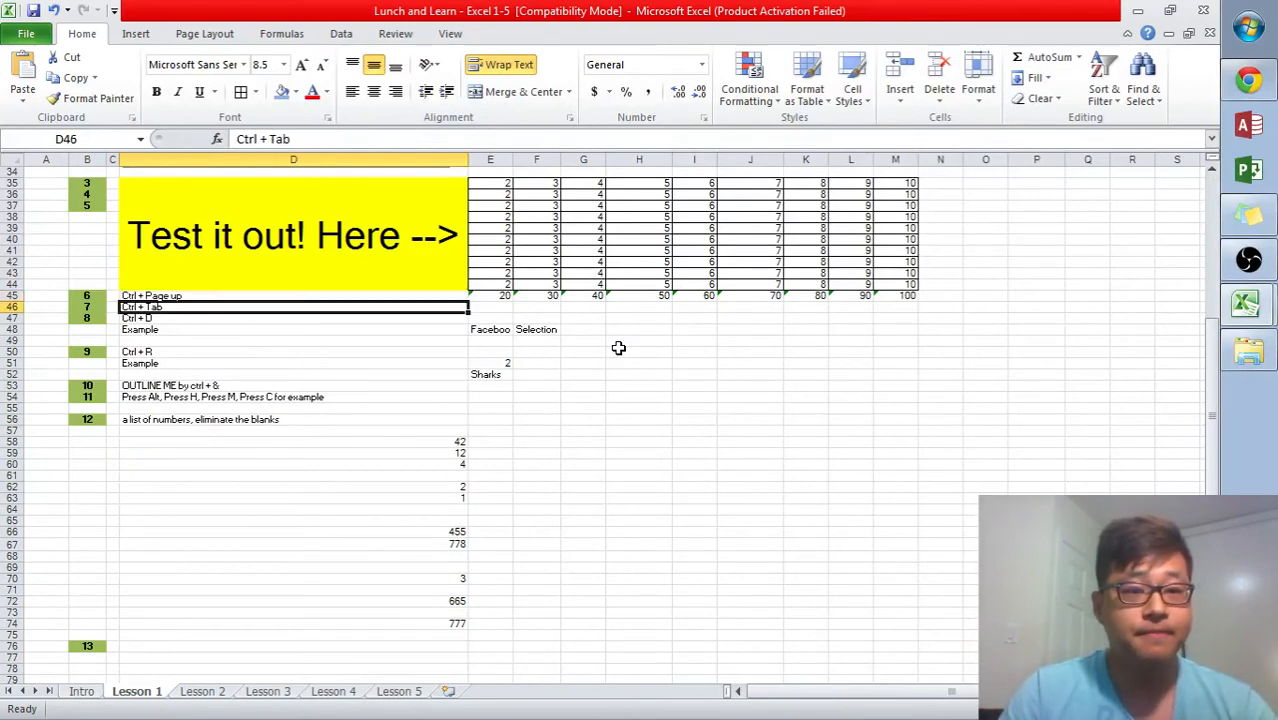
pyautogui.press('Down')
pyautogui.press('Right')
pyautogui.press('Right')
pyautogui.press('Right')
pyautogui.press('Up')
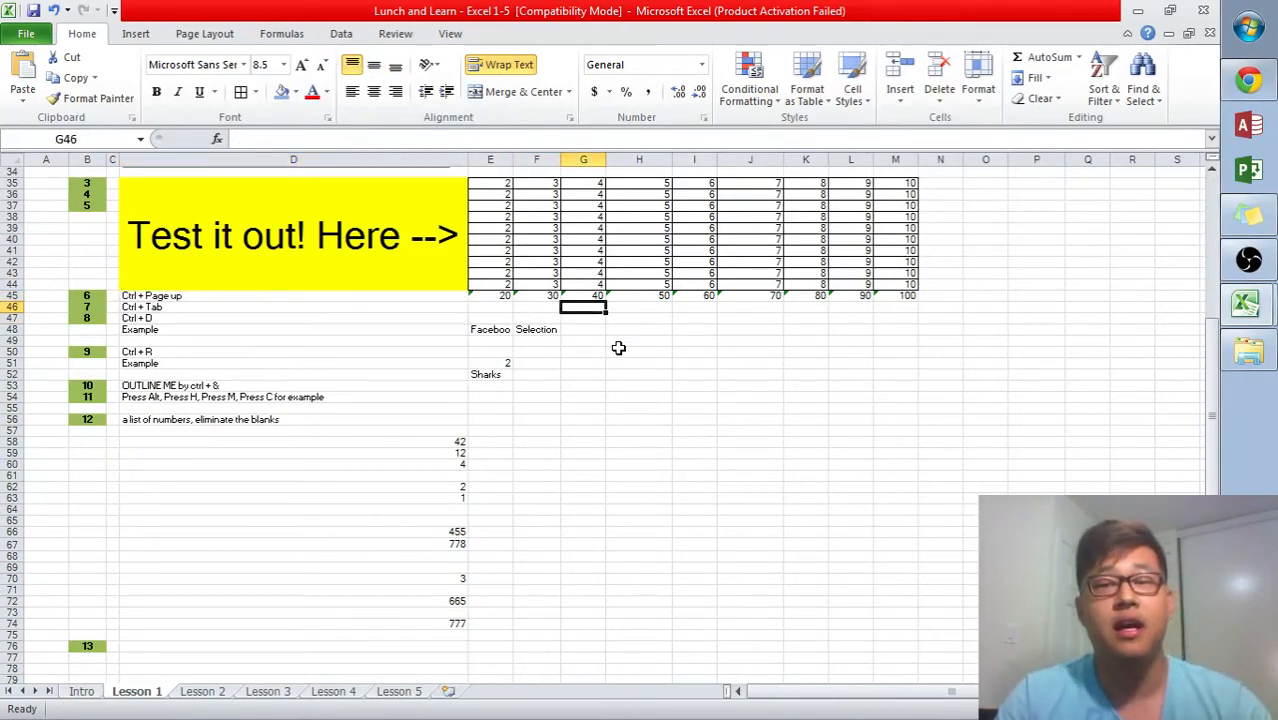
pyautogui.press('Right')
pyautogui.press('Up')
pyautogui.press('Right')
pyautogui.press('Right')
pyautogui.press('Right')
pyautogui.press('Right')
pyautogui.press('Right')
pyautogui.press('Right')
pyautogui.press('Right')
pyautogui.press('Right')
pyautogui.press('Right')
pyautogui.press('Left')
pyautogui.press('Up')
pyautogui.press('Left')
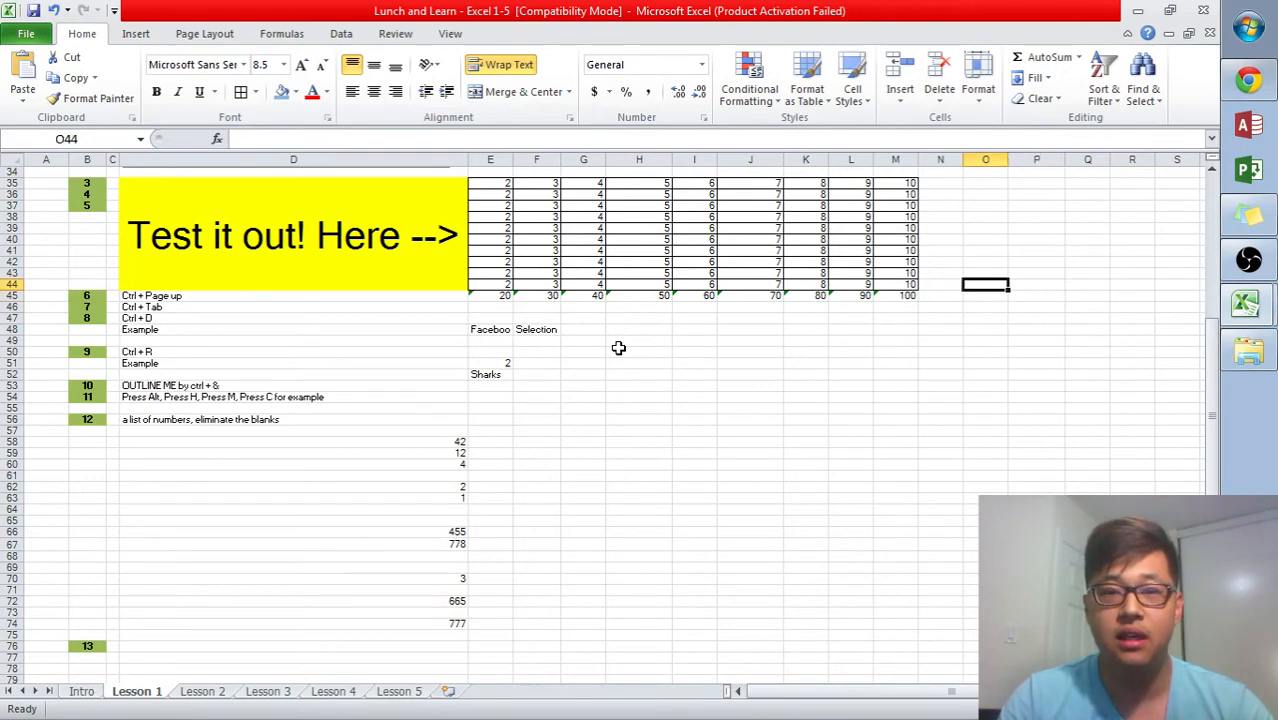
pyautogui.press('Up')
pyautogui.press('Left')
pyautogui.press('Down')
pyautogui.press('Up')
pyautogui.press('Up')
pyautogui.press('Up')
pyautogui.press('Up')
pyautogui.press('Up')
pyautogui.press('Up')
pyautogui.press('Up')
pyautogui.press('Up')
pyautogui.press('Up')
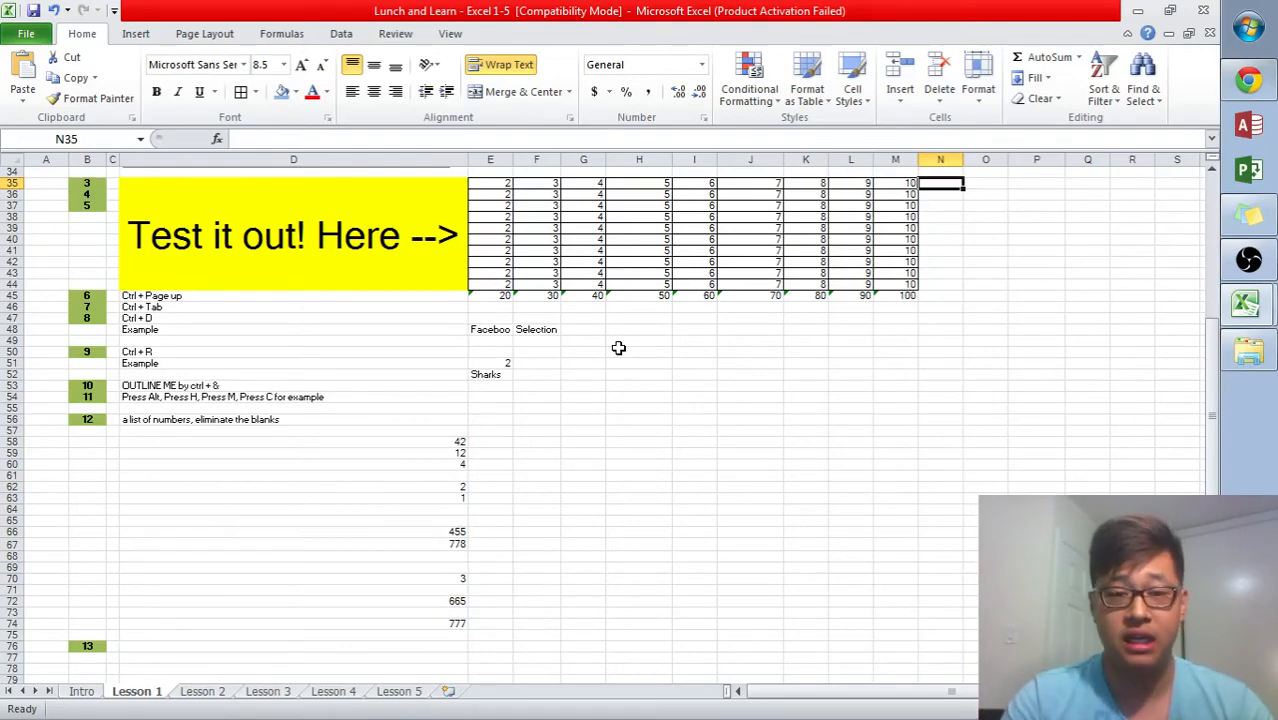
pyautogui.hotkey('alt', '=')
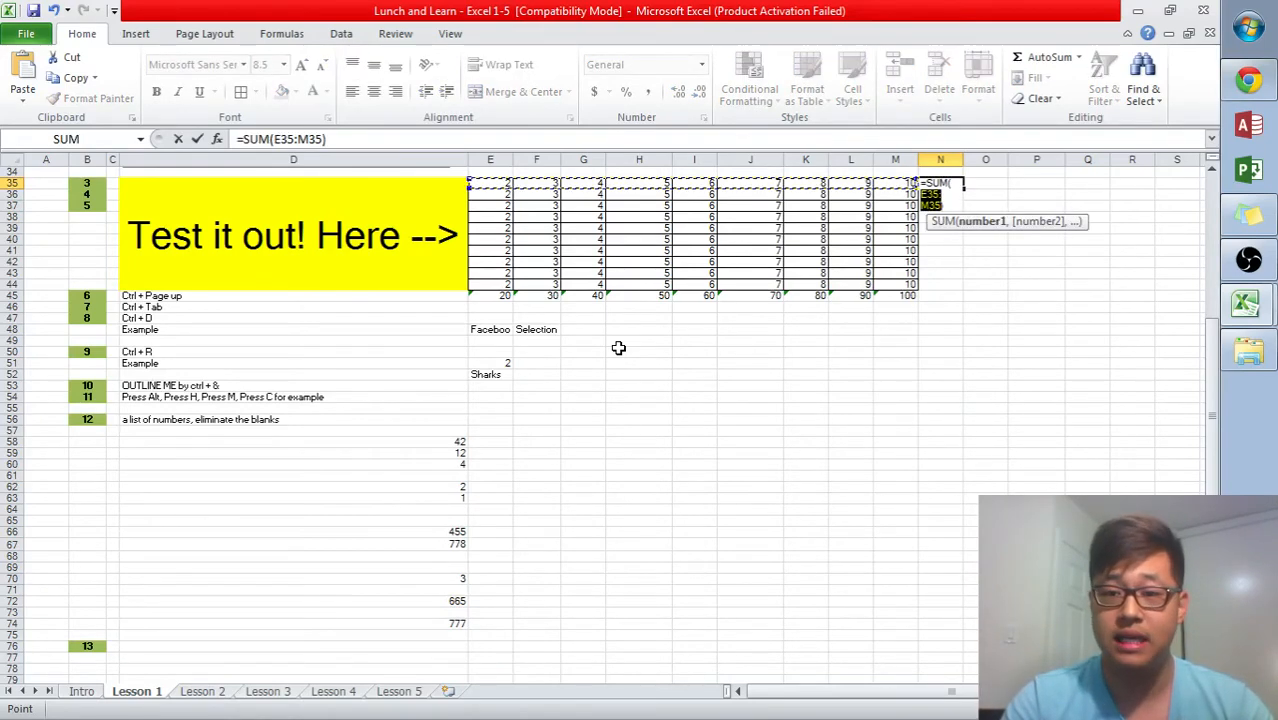
pyautogui.press('alt')
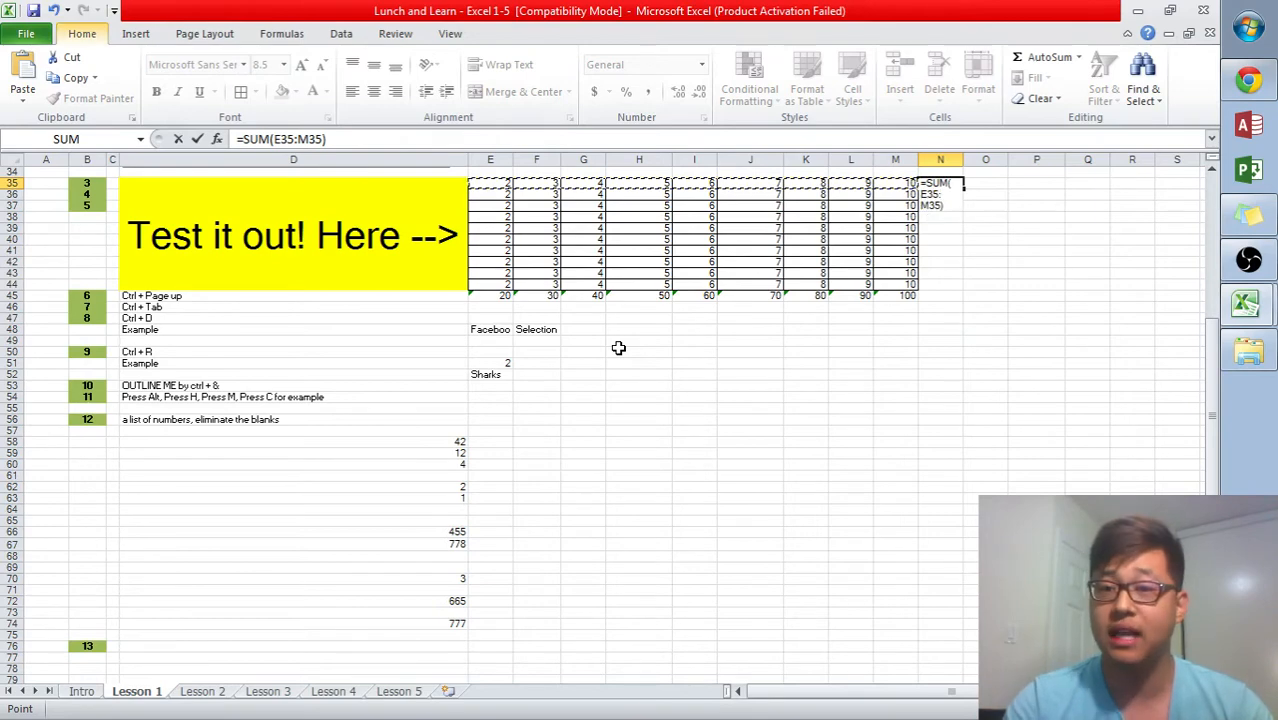
pyautogui.press('alt')
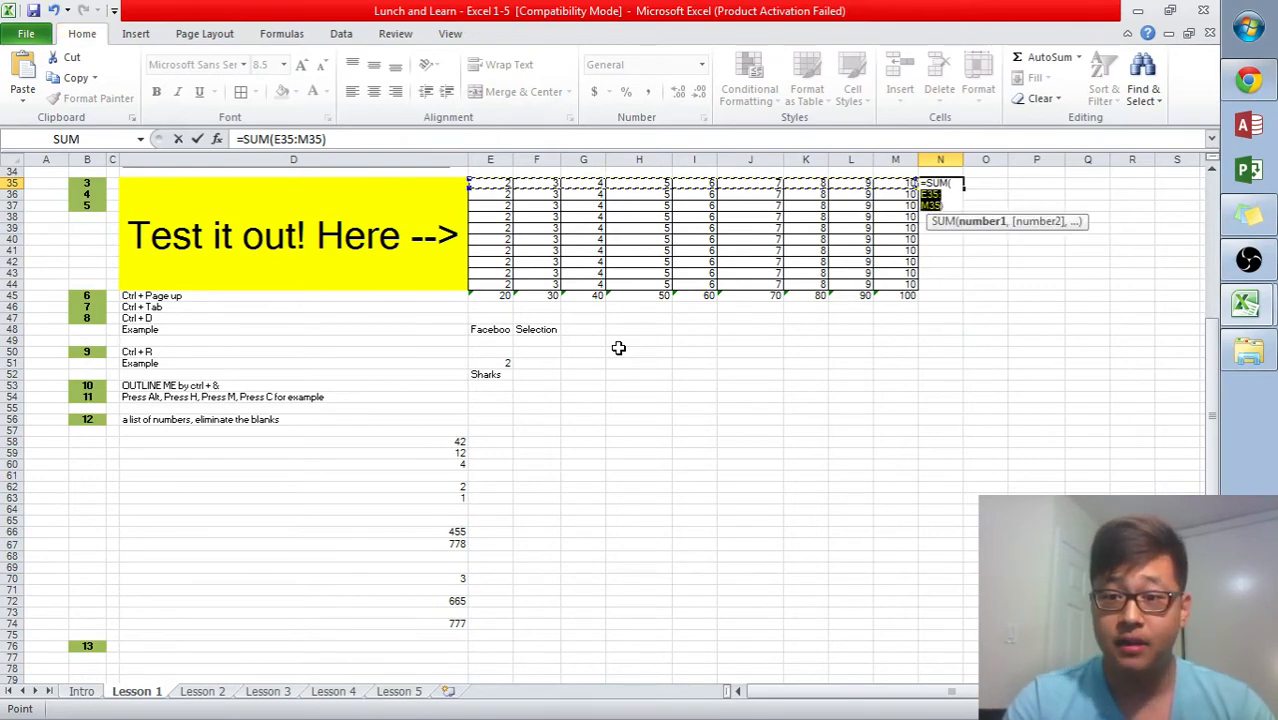
pyautogui.press('Return')
# - Fill the SUM formula in N35 down through N45
pyautogui.press('Up')
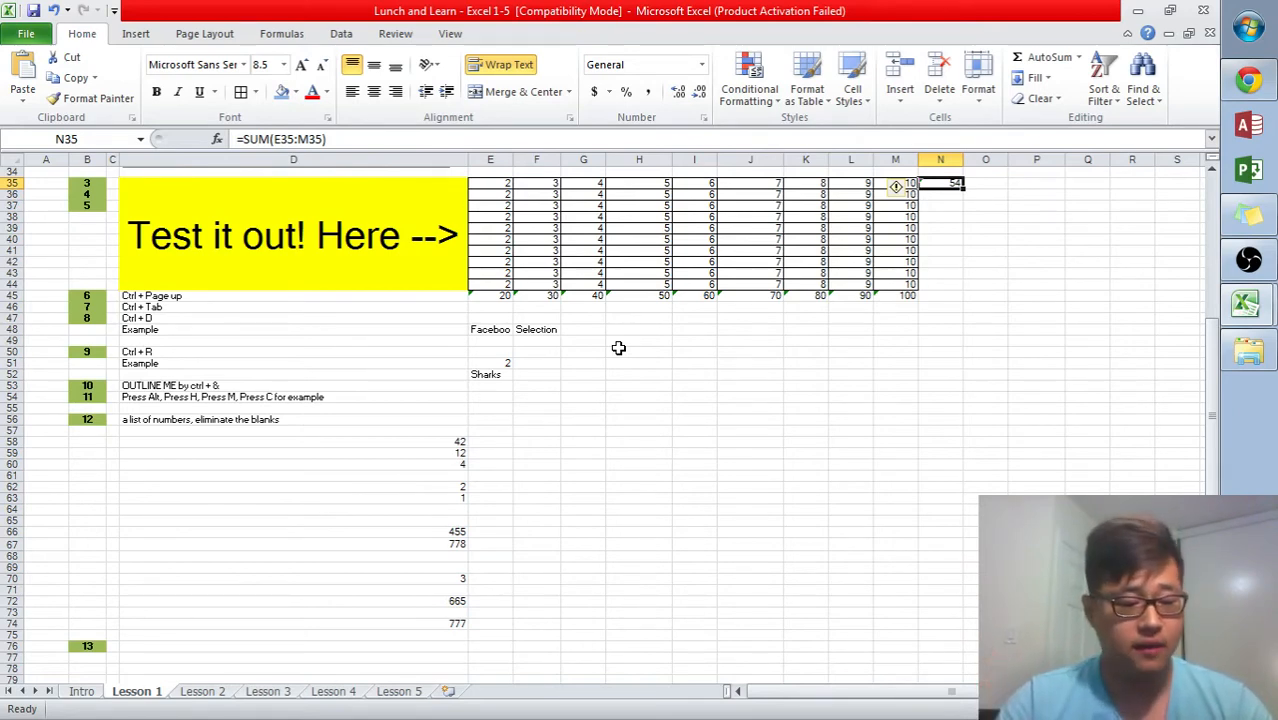
pyautogui.hotkey('shift', 'Down')
pyautogui.hotkey('shift', 'Down')
pyautogui.hotkey('shift', 'Down')
pyautogui.hotkey('shift', 'Down')
pyautogui.hotkey('shift', 'Down')
pyautogui.hotkey('shift', 'Down')
pyautogui.hotkey('shift', 'Down')
pyautogui.hotkey('shift', 'Down')
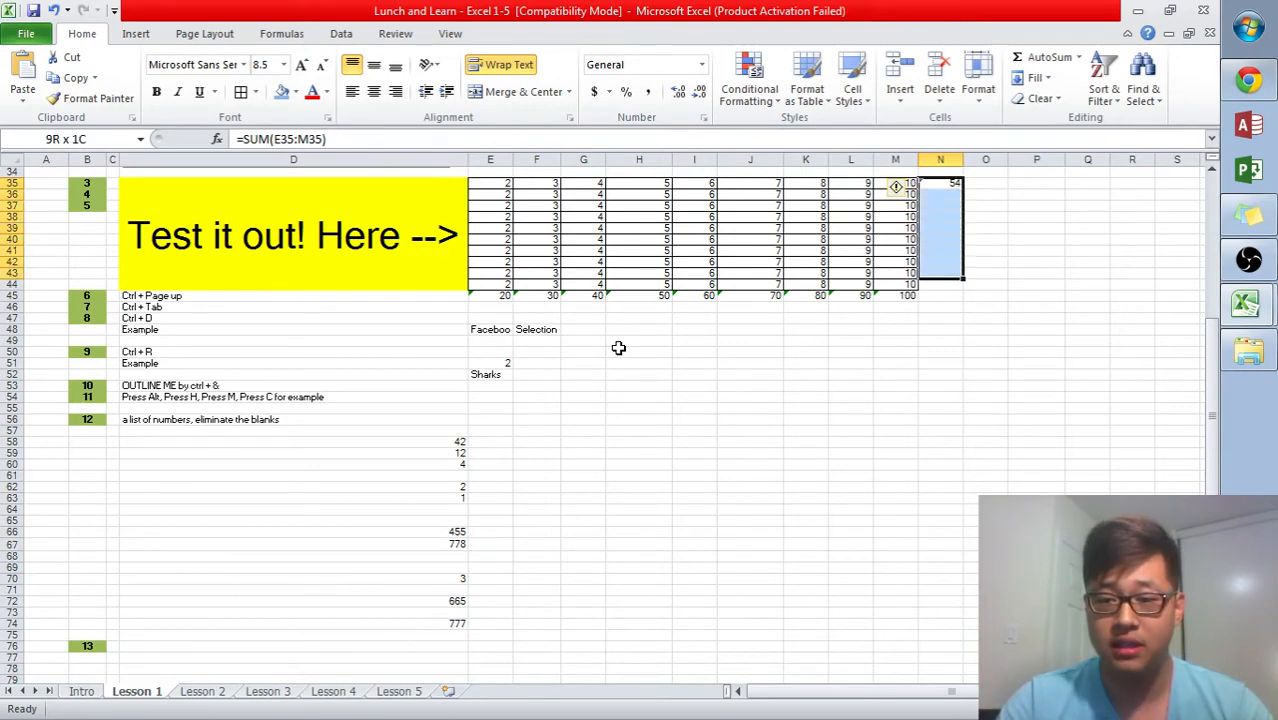
pyautogui.hotkey('shift', 'Down')
pyautogui.hotkey('shift', 'Down')
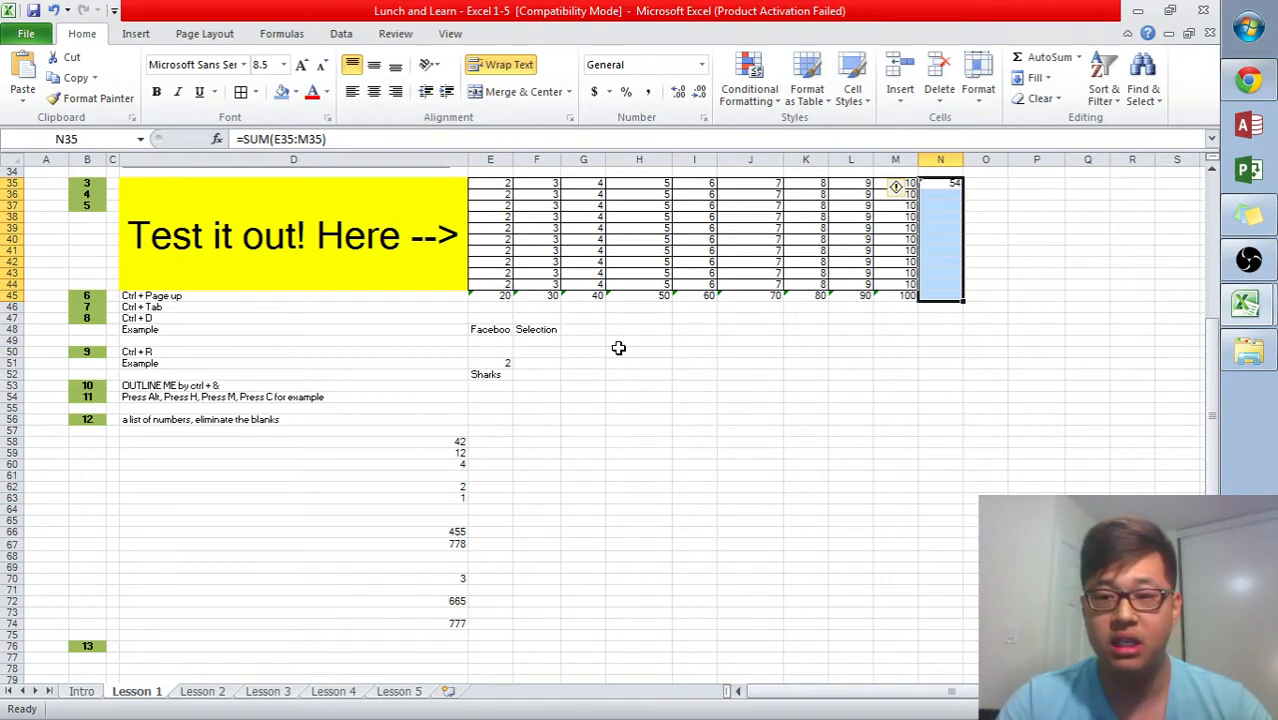
pyautogui.hotkey('ctrl', 'd')
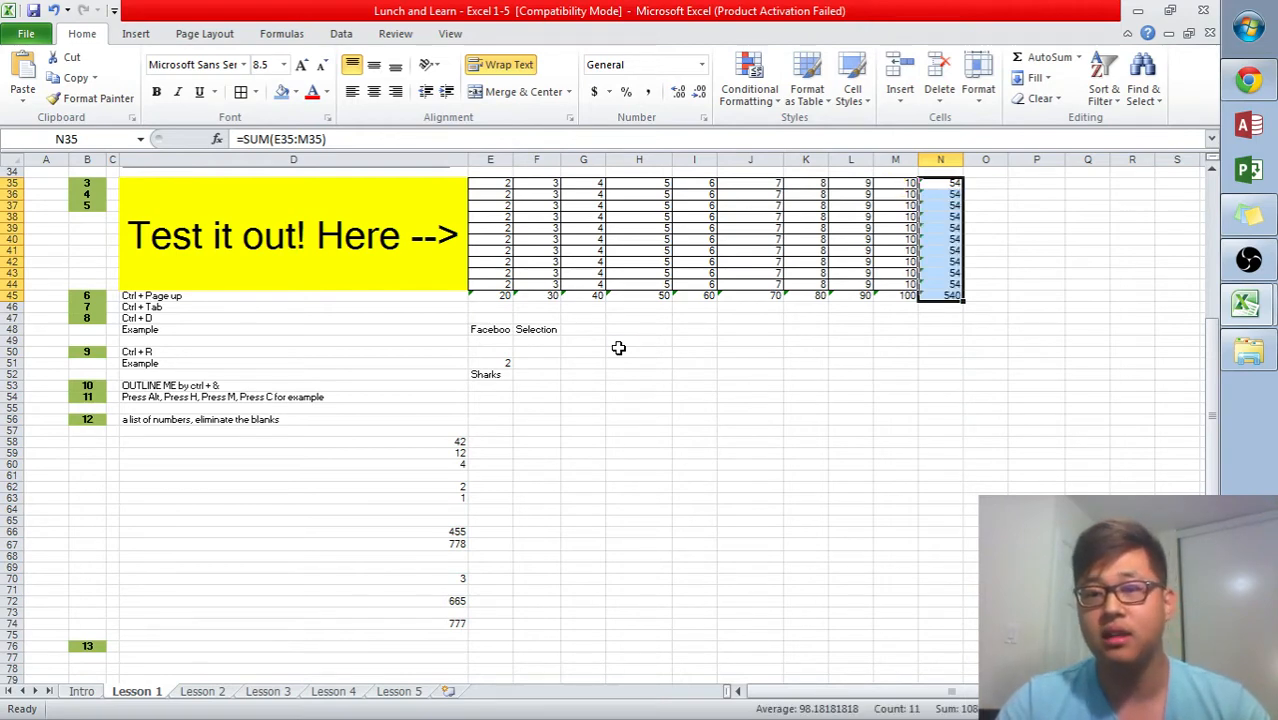
# - Step through the filled formulas in column N from N35 down to N46
pyautogui.press('Down')
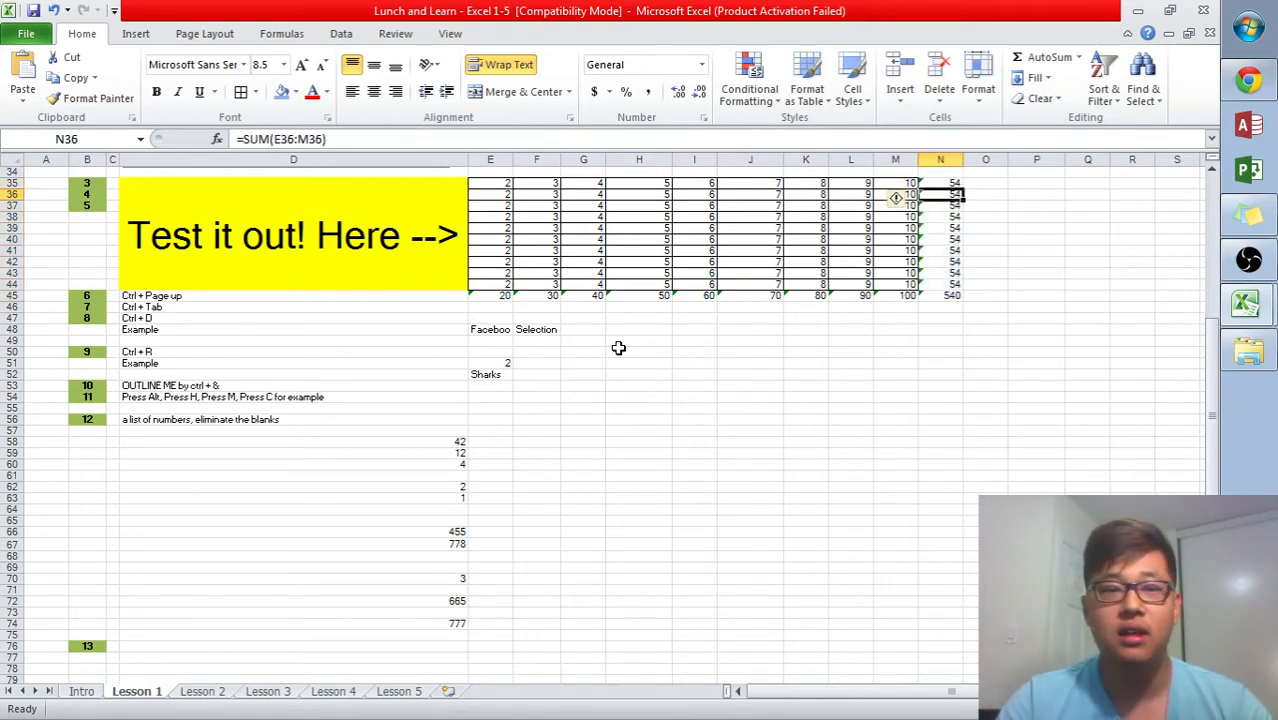
pyautogui.press('Up')
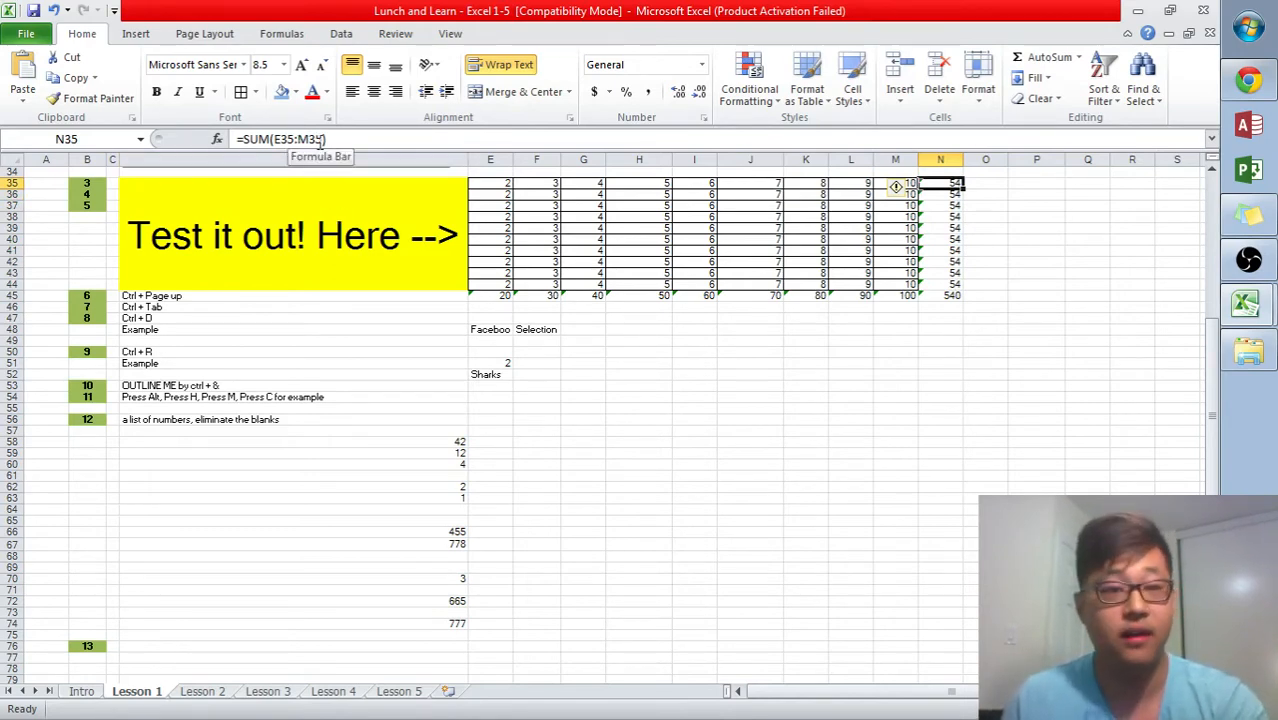
pyautogui.press('Down')
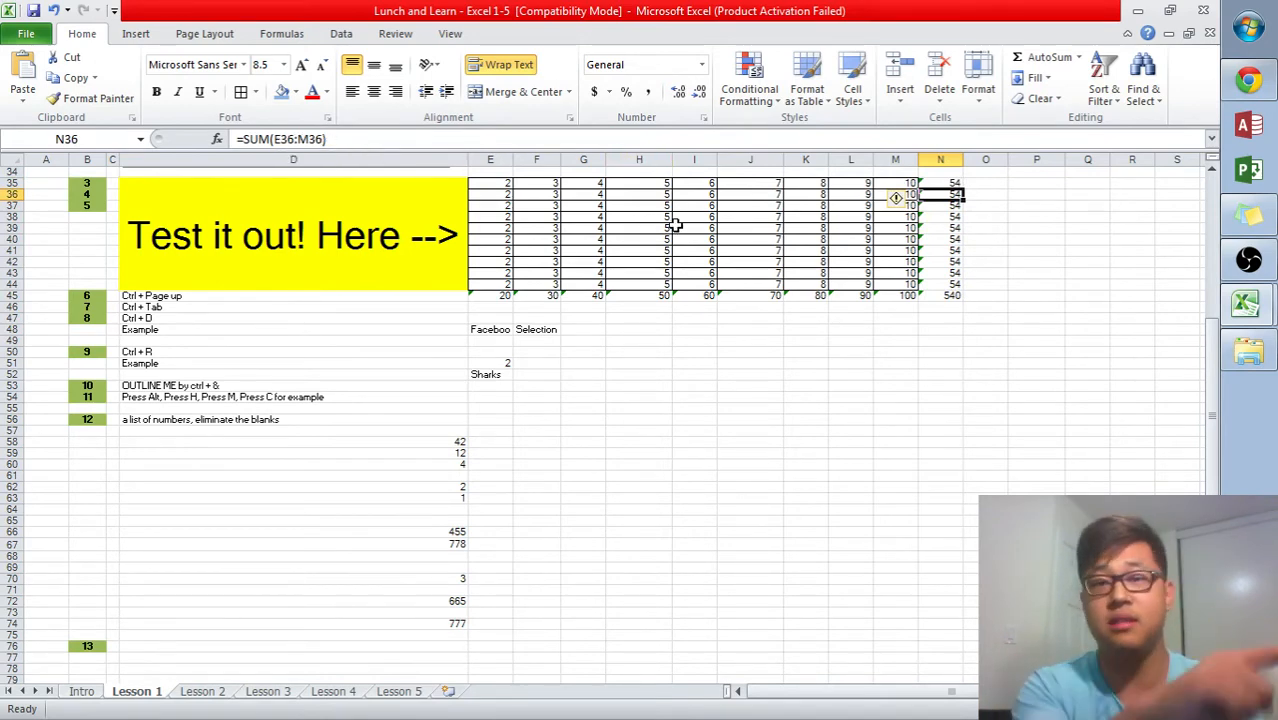
pyautogui.press('Down')
pyautogui.press('Down')
pyautogui.press('Down')
pyautogui.press('Down')
pyautogui.press('Down')
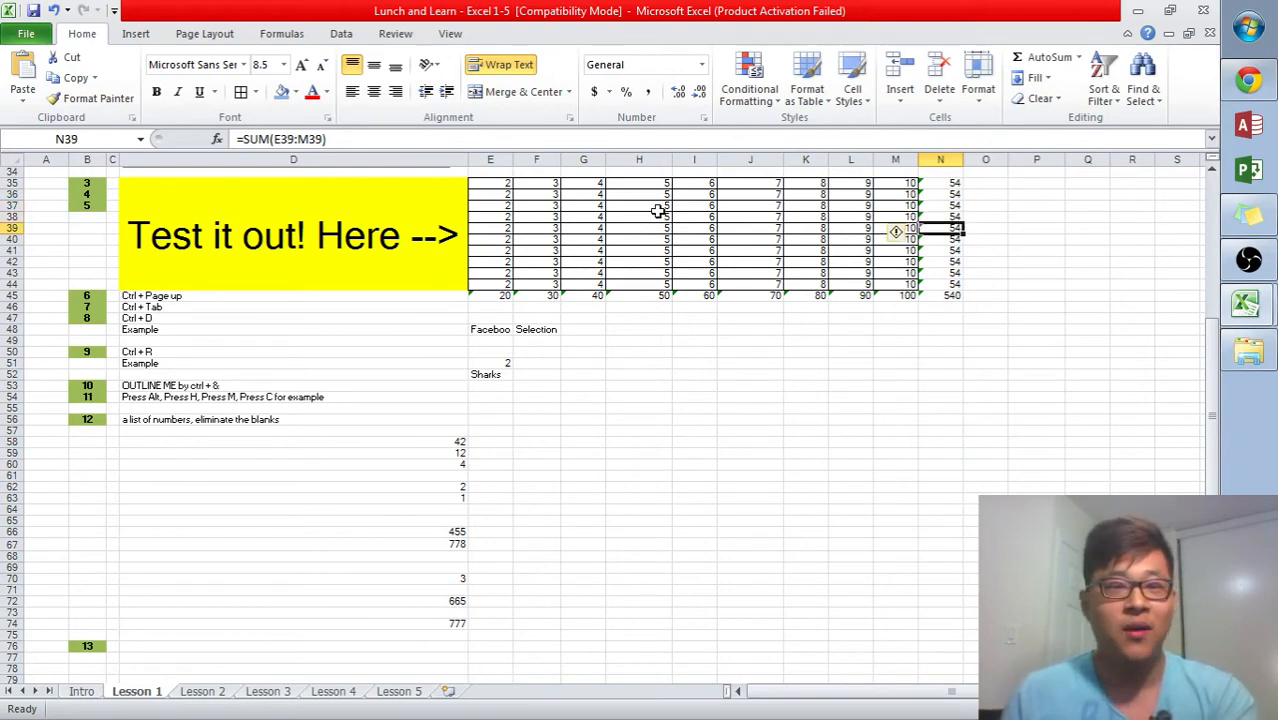
pyautogui.press('Down')
pyautogui.press('Down')
pyautogui.press('Down')
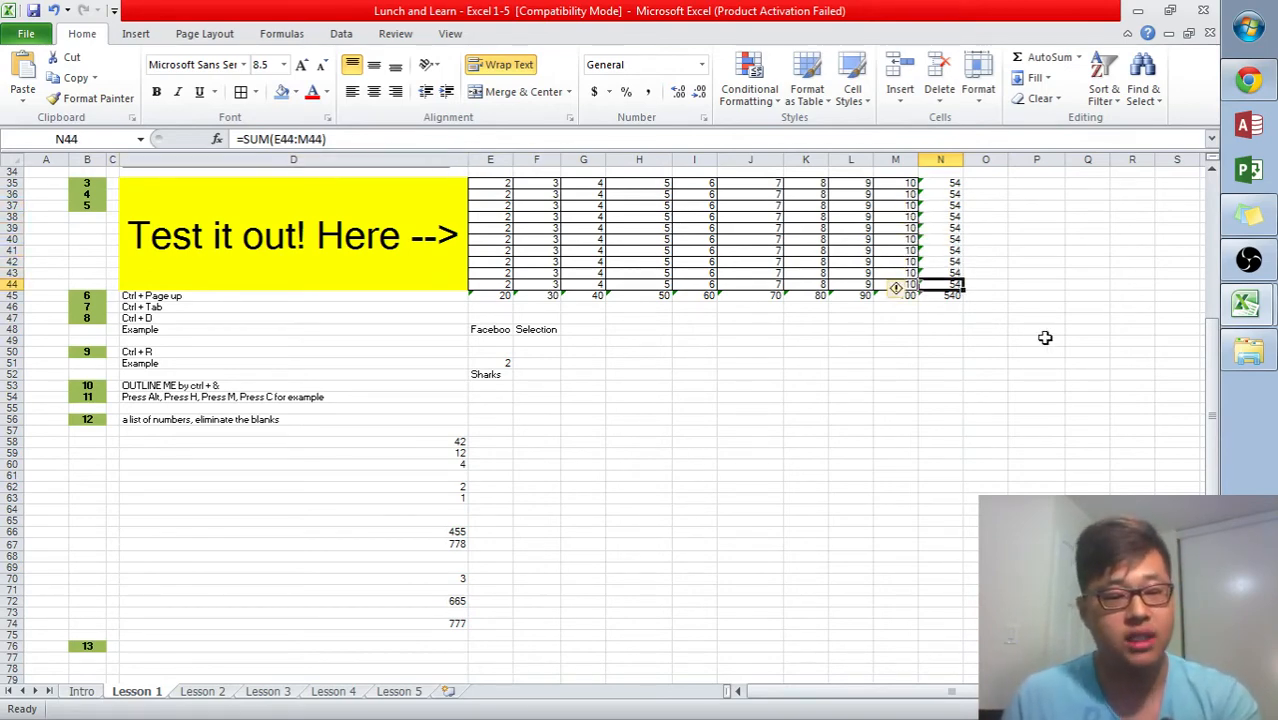
pyautogui.press('Up')
pyautogui.press('Up')
pyautogui.press('Up')
pyautogui.press('Up')
pyautogui.press('Up')
pyautogui.press('Down')
pyautogui.press('Down')
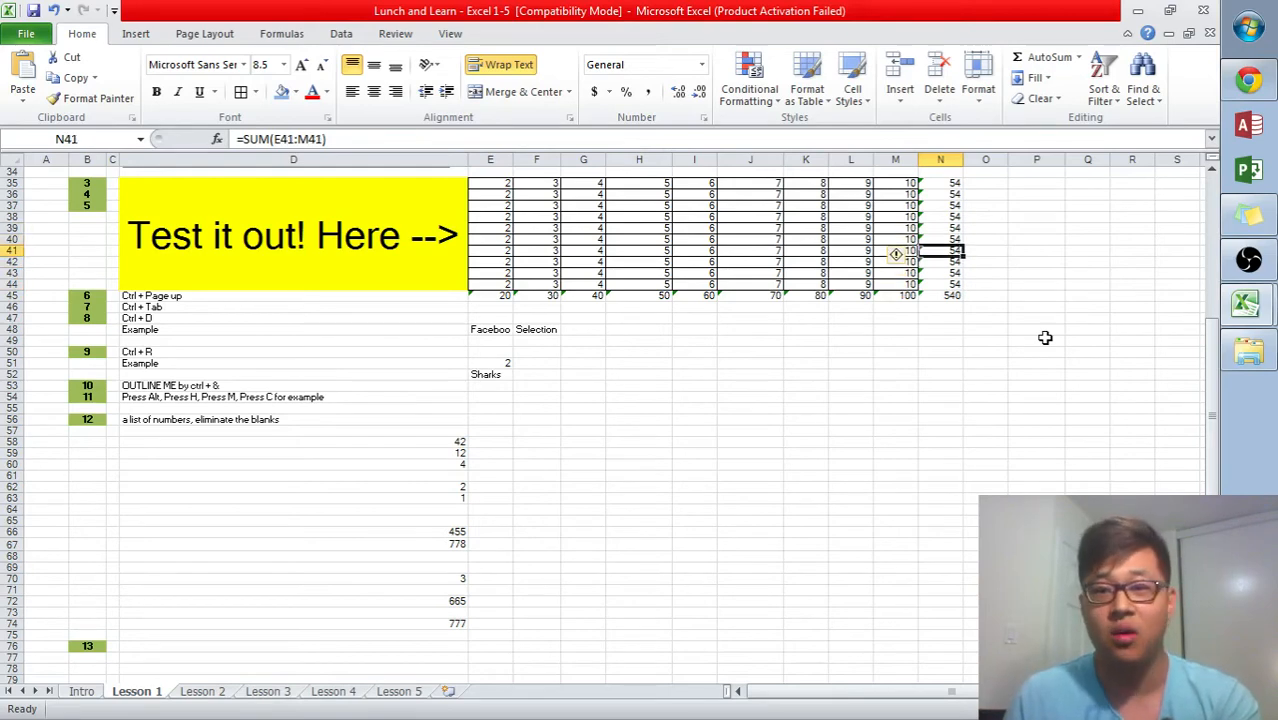
pyautogui.press('Down')
pyautogui.press('Down')
pyautogui.press('Down')
pyautogui.press('Down')
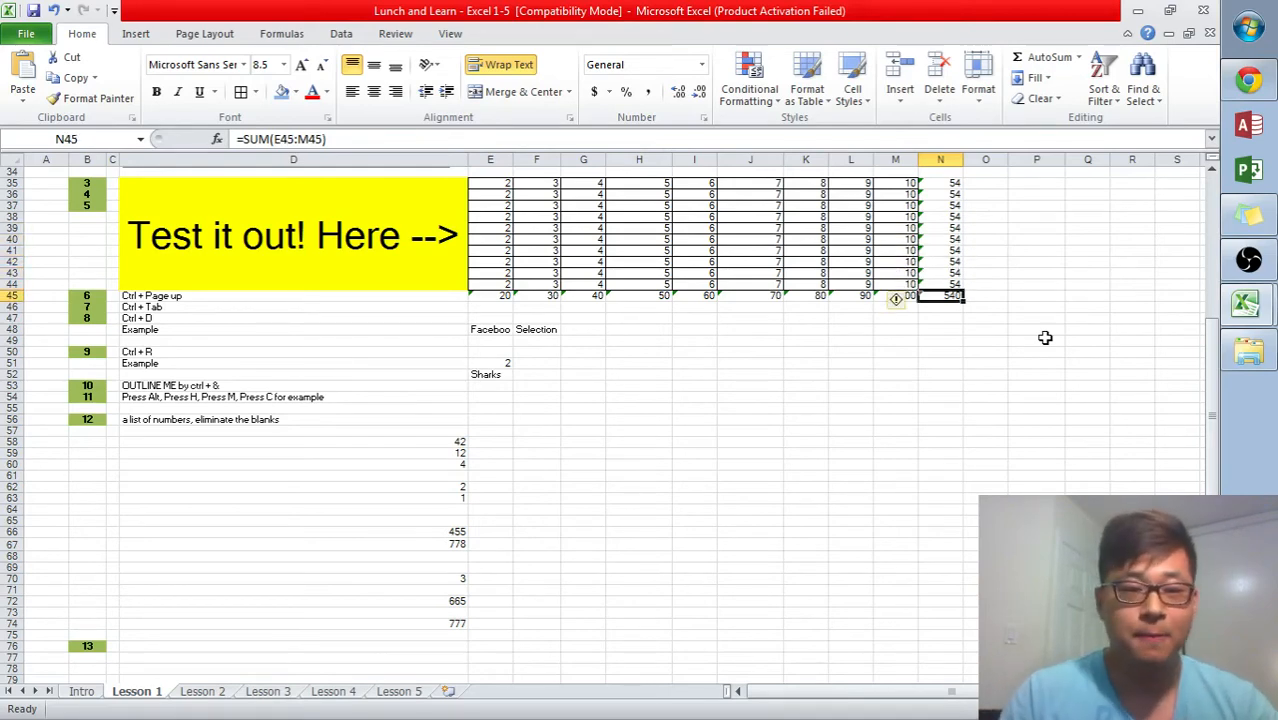
pyautogui.press('Down')
pyautogui.press('Down')
pyautogui.press('Down')
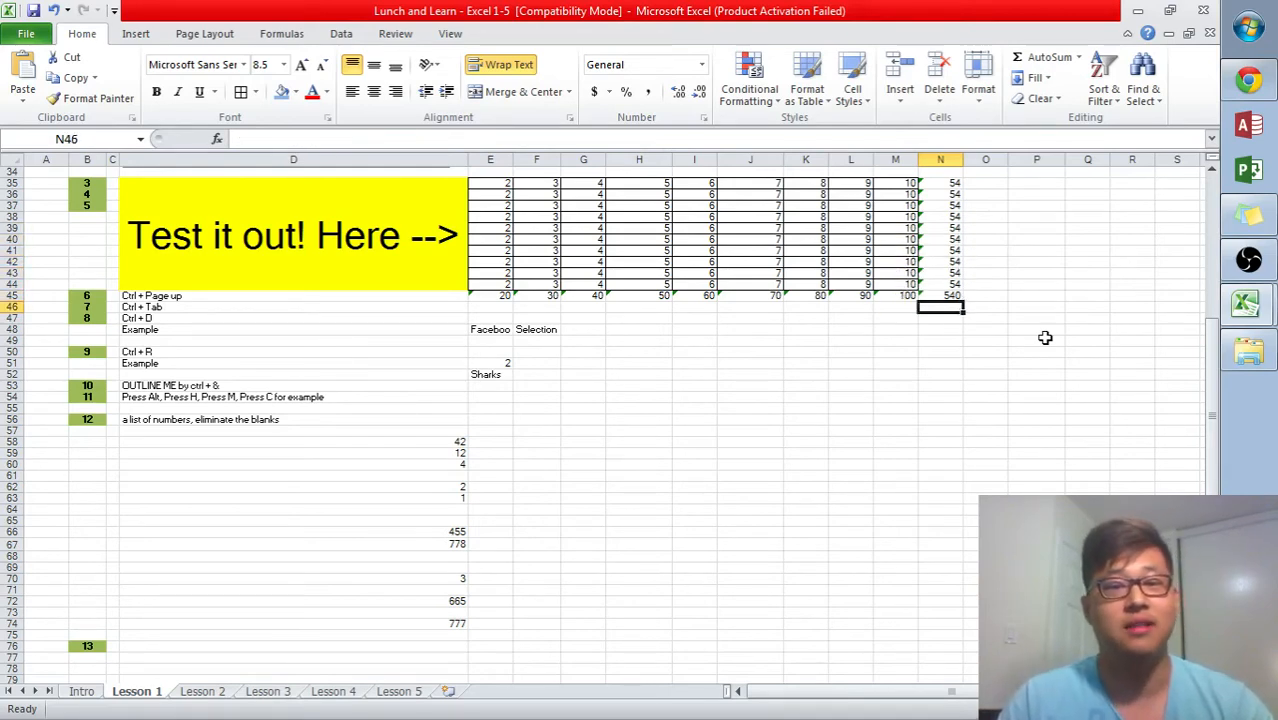
# - Move through the Facebook cell and the Ctrl + R and OUTLINE ME notes in column D
pyautogui.press('Left')
pyautogui.press('Left')
pyautogui.press('Left')
pyautogui.press('Left')
pyautogui.press('Left')
pyautogui.press('Left')
pyautogui.press('Left')
pyautogui.press('Left')
pyautogui.press('Left')
pyautogui.press('Left')
pyautogui.press('Left')
pyautogui.press('Right')
pyautogui.press('Right')
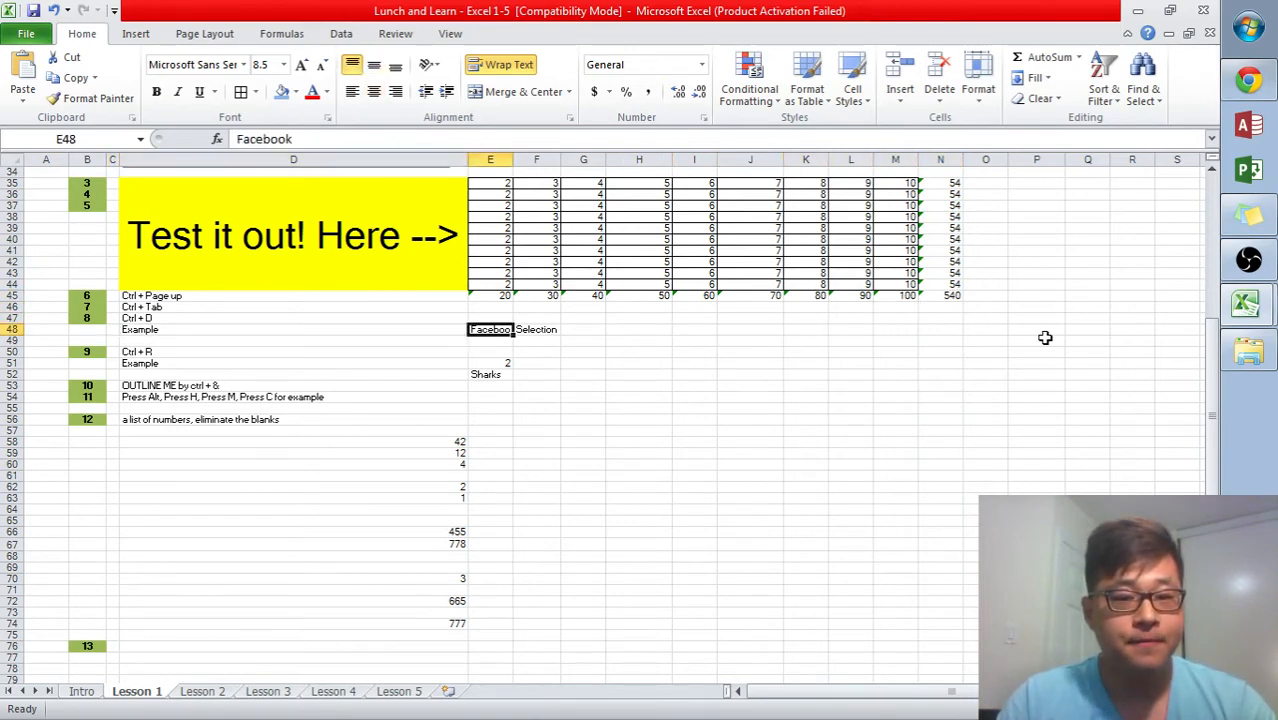
pyautogui.press('Left')
pyautogui.press('Down')
pyautogui.press('Down')
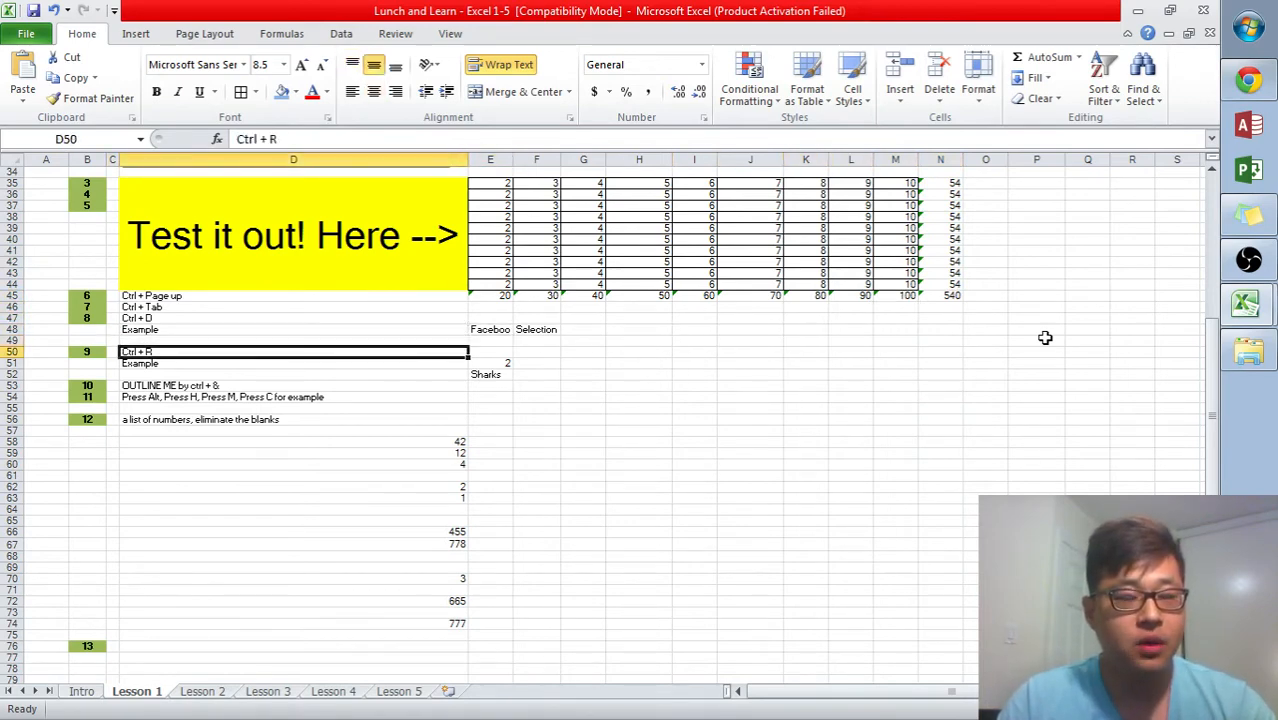
pyautogui.press('Down')
pyautogui.press('Down')
pyautogui.press('Down')
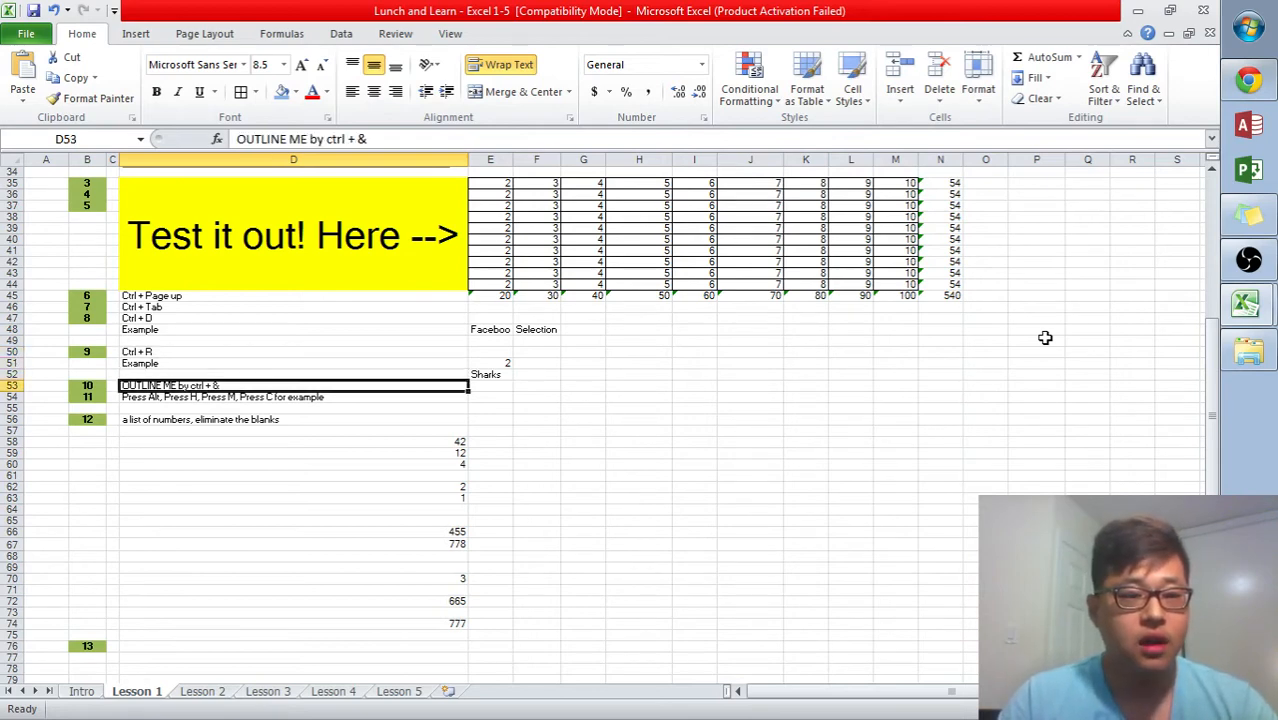
pyautogui.press('Right')
pyautogui.press('Right')
pyautogui.press('Right')
pyautogui.press('Right')
pyautogui.press('Right')
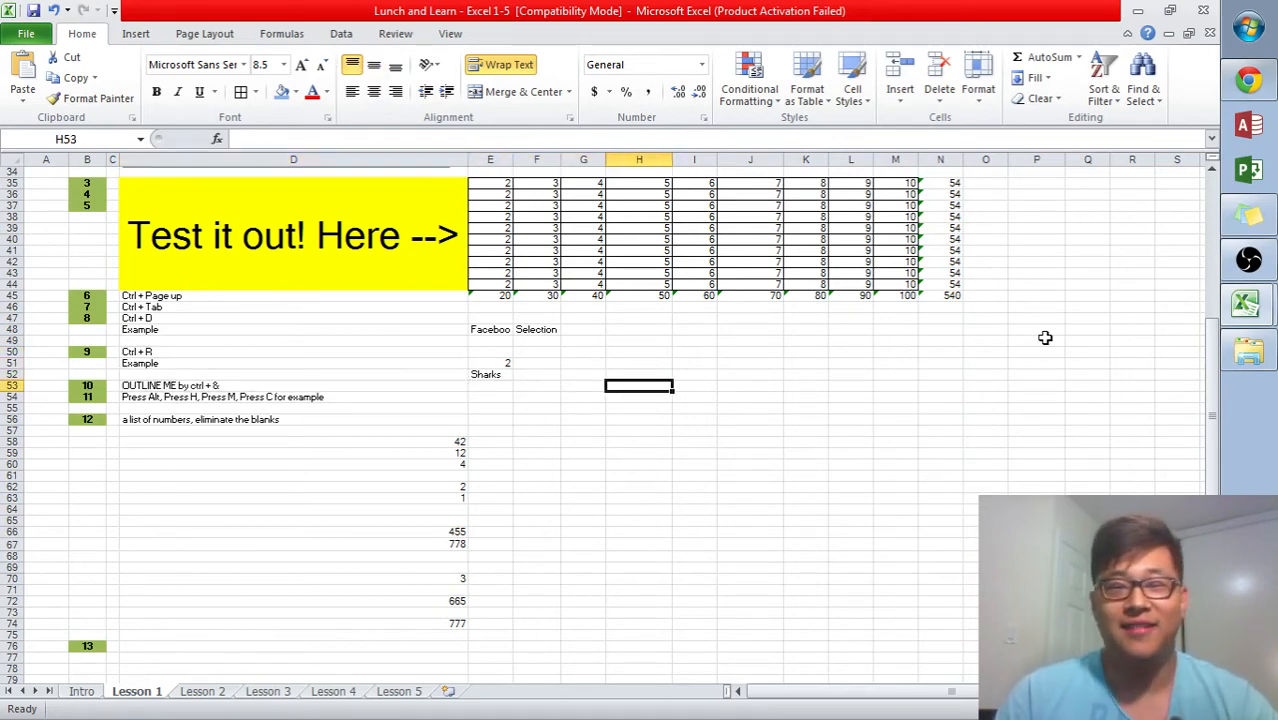
pyautogui.press('Left')
pyautogui.press('Left')
pyautogui.press('Left')
pyautogui.press('Right')
pyautogui.press('Right')
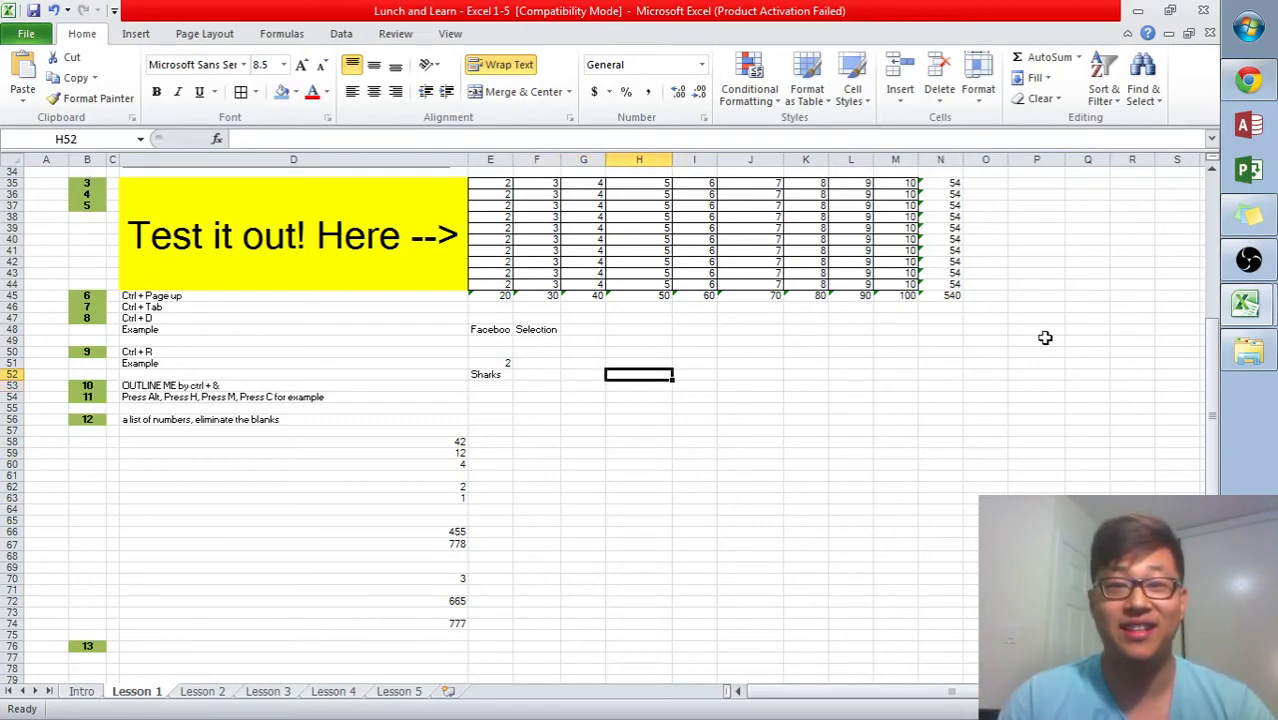
# - Move back up to the test table's first cell E35
pyautogui.press('Up')
pyautogui.press('Up')
pyautogui.press('Up')
pyautogui.press('Up')
pyautogui.press('Up')
pyautogui.press('Up')
pyautogui.press('Up')
pyautogui.press('Up')
pyautogui.press('Up')
pyautogui.press('Up')
pyautogui.press('Up')
pyautogui.press('Up')
pyautogui.press('Up')
pyautogui.press('Up')
pyautogui.press('Up')
pyautogui.press('Up')
pyautogui.press('Up')
pyautogui.press('Up')
pyautogui.press('Up')
pyautogui.press('Up')
pyautogui.press('Up')
pyautogui.press('Up')
pyautogui.press('Up')
pyautogui.press('Up')
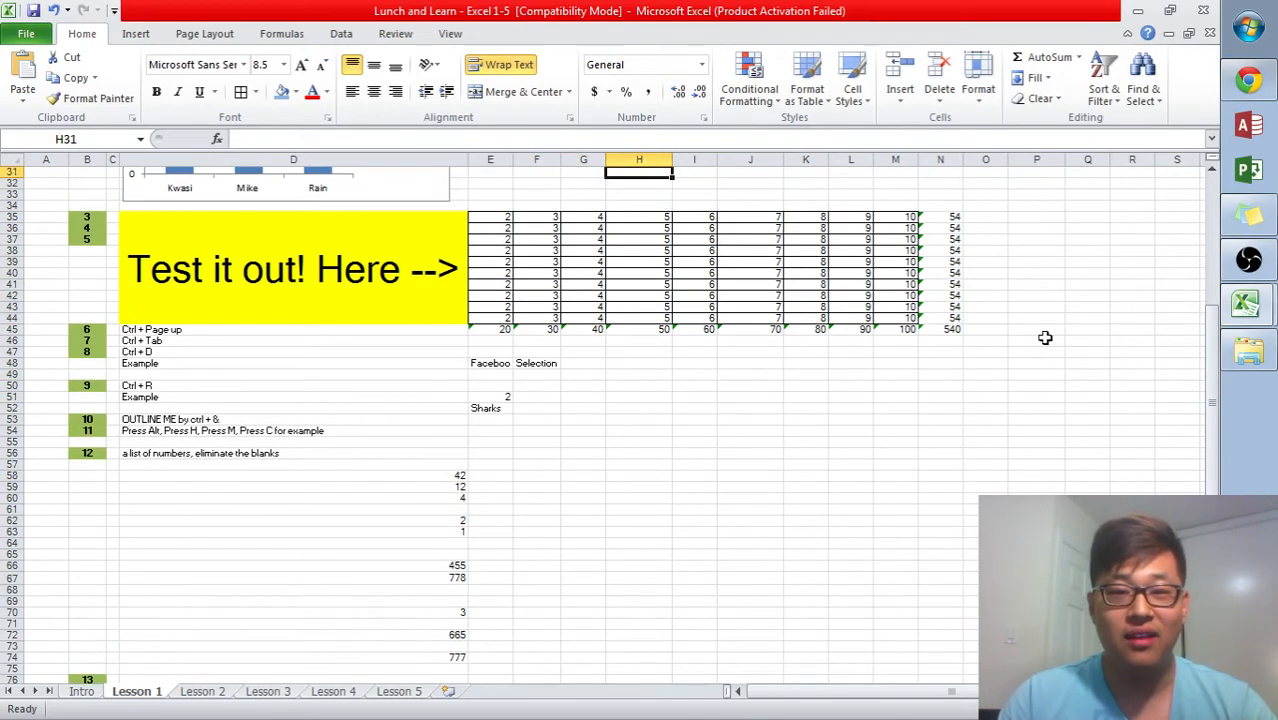
pyautogui.press('Left')
pyautogui.press('Left')
pyautogui.press('Down')
pyautogui.press('Down')
pyautogui.press('Left')
pyautogui.press('Down')
pyautogui.press('Down')
pyautogui.press('Down')
pyautogui.press('Down')
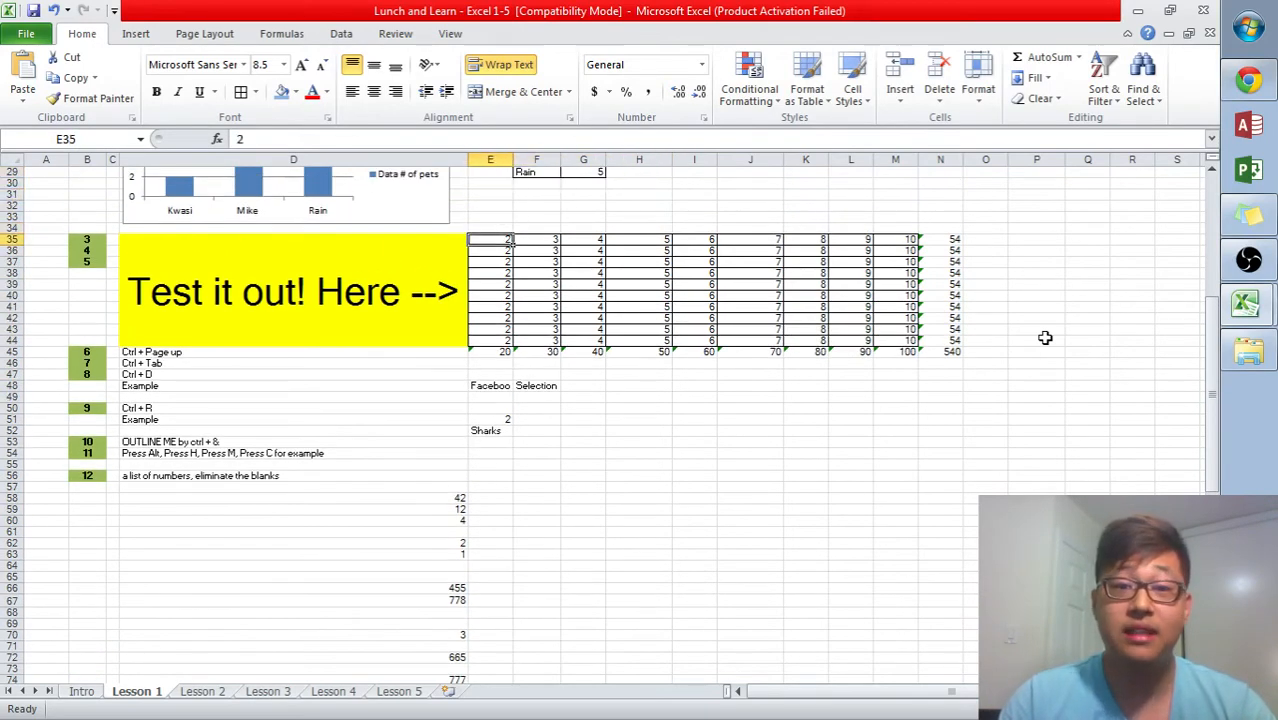
# - Select the whole test table E35:N45 and apply a border setting to it
pyautogui.hotkey('ctrl', 'shift', 'Right')
pyautogui.hotkey('ctrl', 'shift', 'Down')
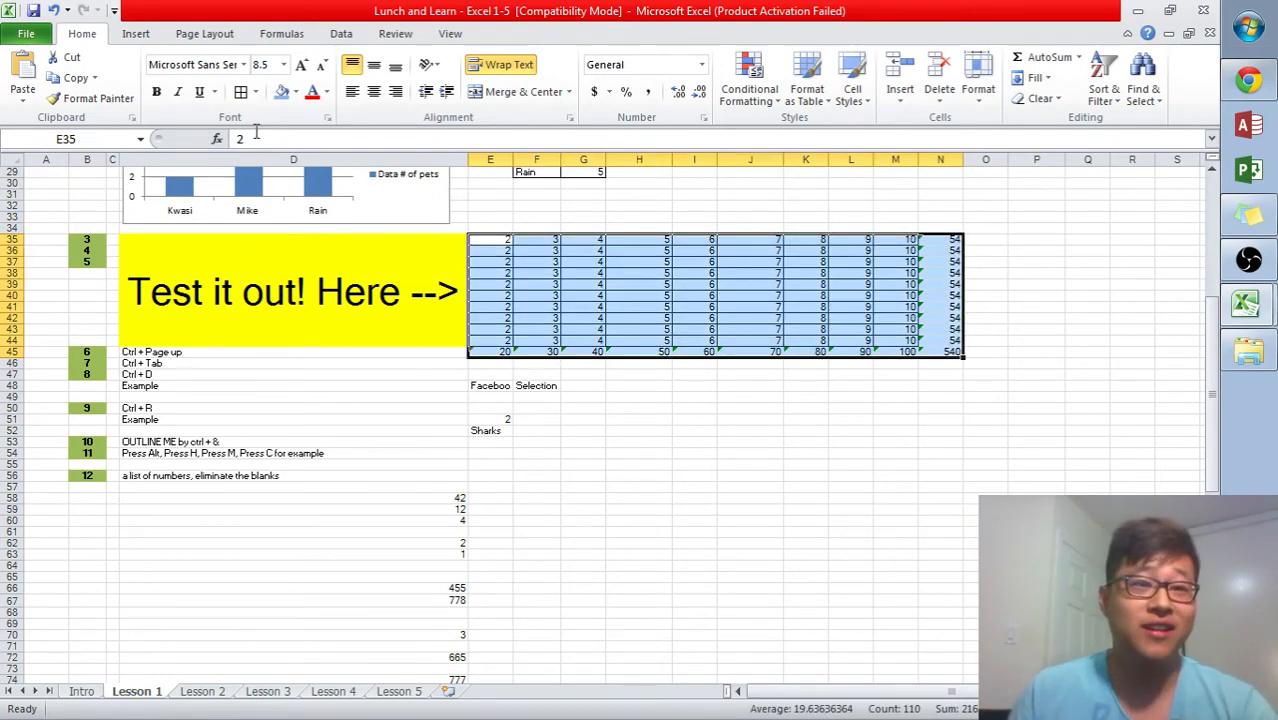
pyautogui.click(255, 91)
pyautogui.click(286, 217)
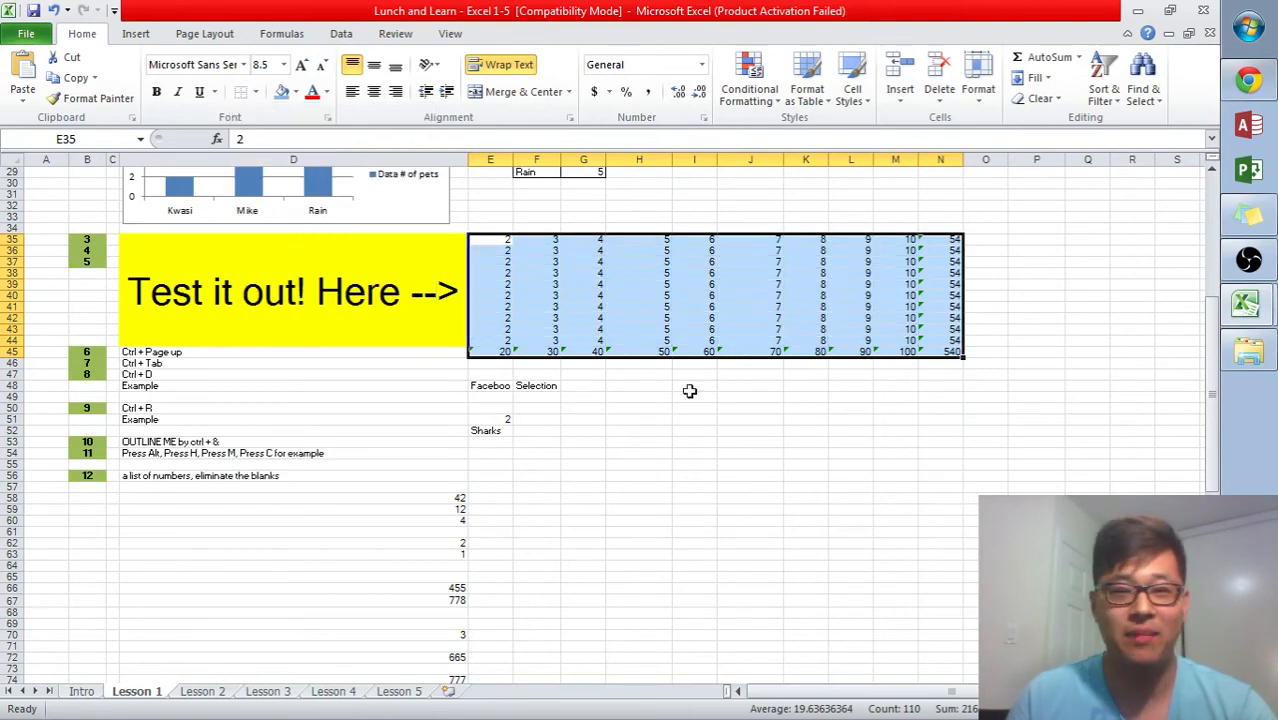
pyautogui.click(845, 403)
# - Practise selecting different ranges of the test table by dragging across cells
pyautogui.moveTo(505, 243); pyautogui.dragTo(782, 316)
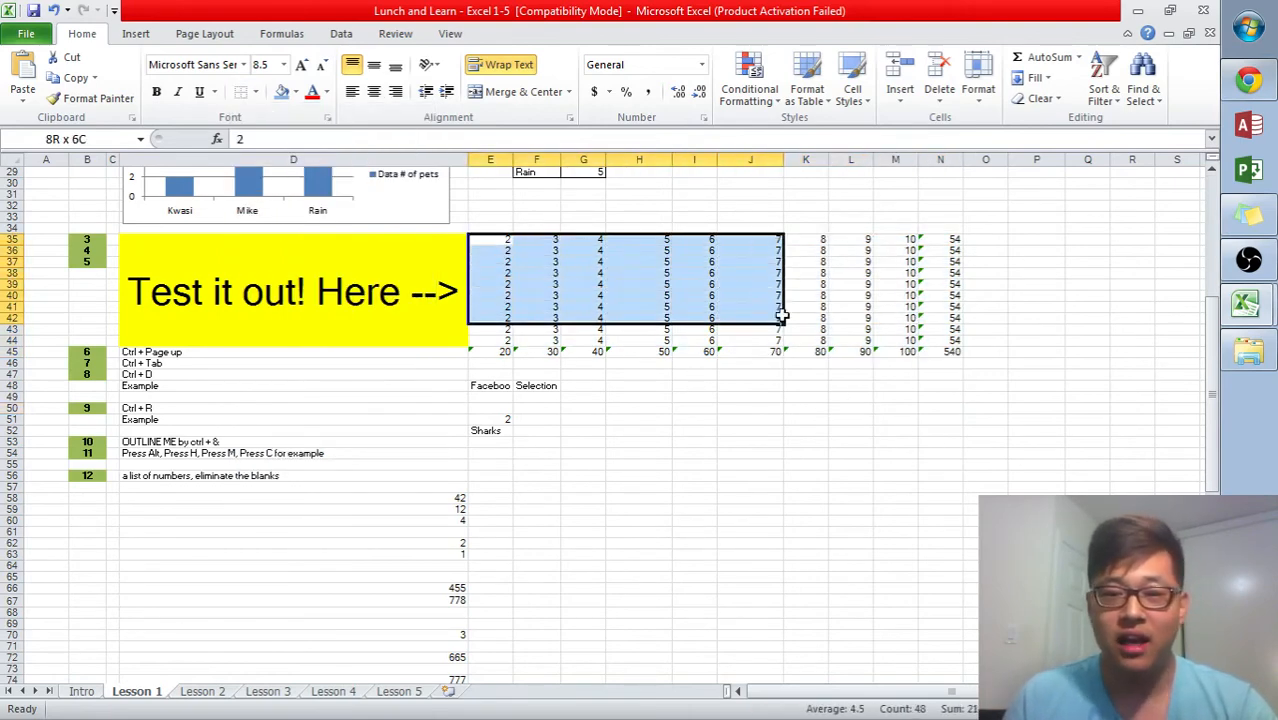
pyautogui.click(792, 317)
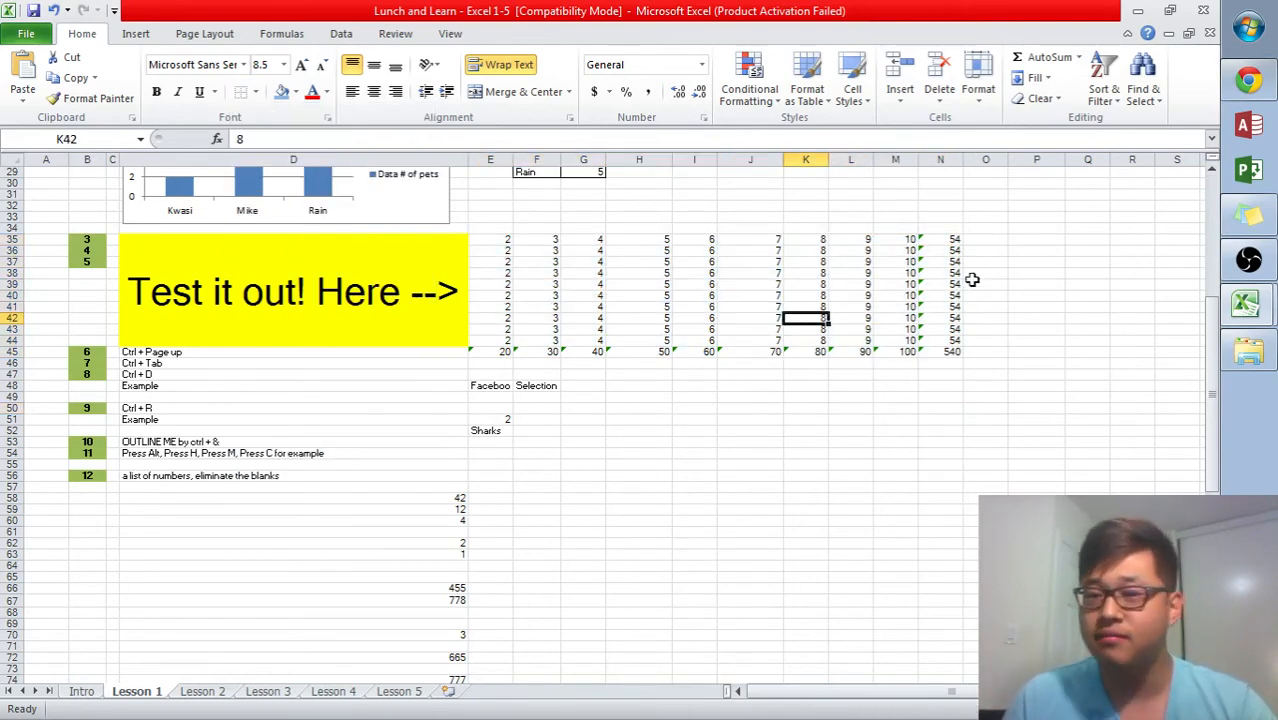
pyautogui.moveTo(500, 239); pyautogui.dragTo(589, 272)
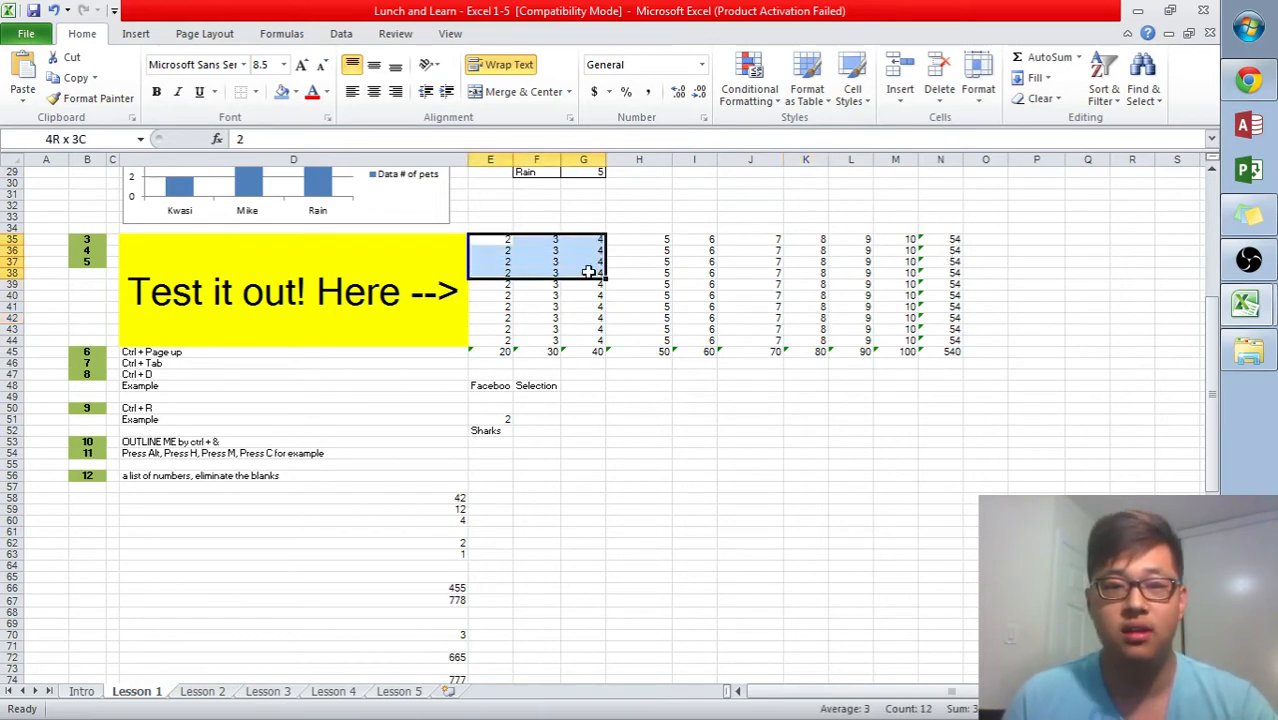
pyautogui.click(948, 294)
pyautogui.click(1097, 286)
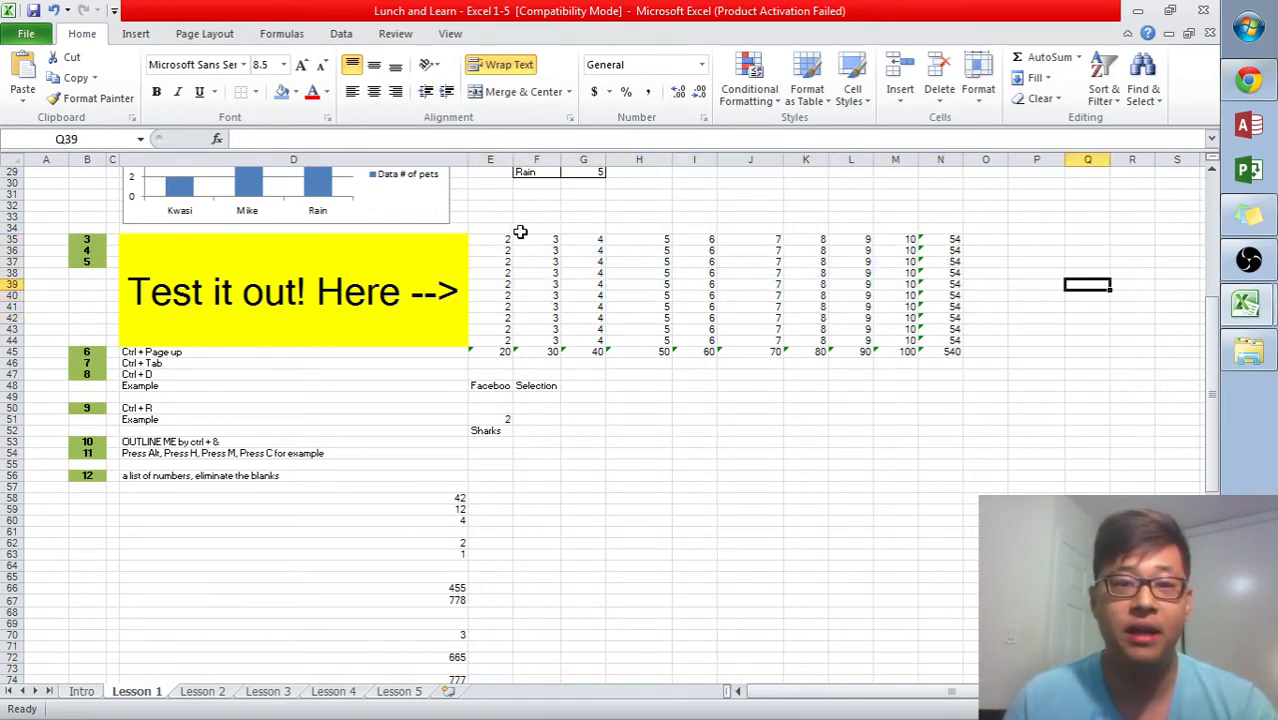
pyautogui.moveTo(494, 240); pyautogui.dragTo(705, 277)
pyautogui.click(895, 294)
pyautogui.click(1037, 293)
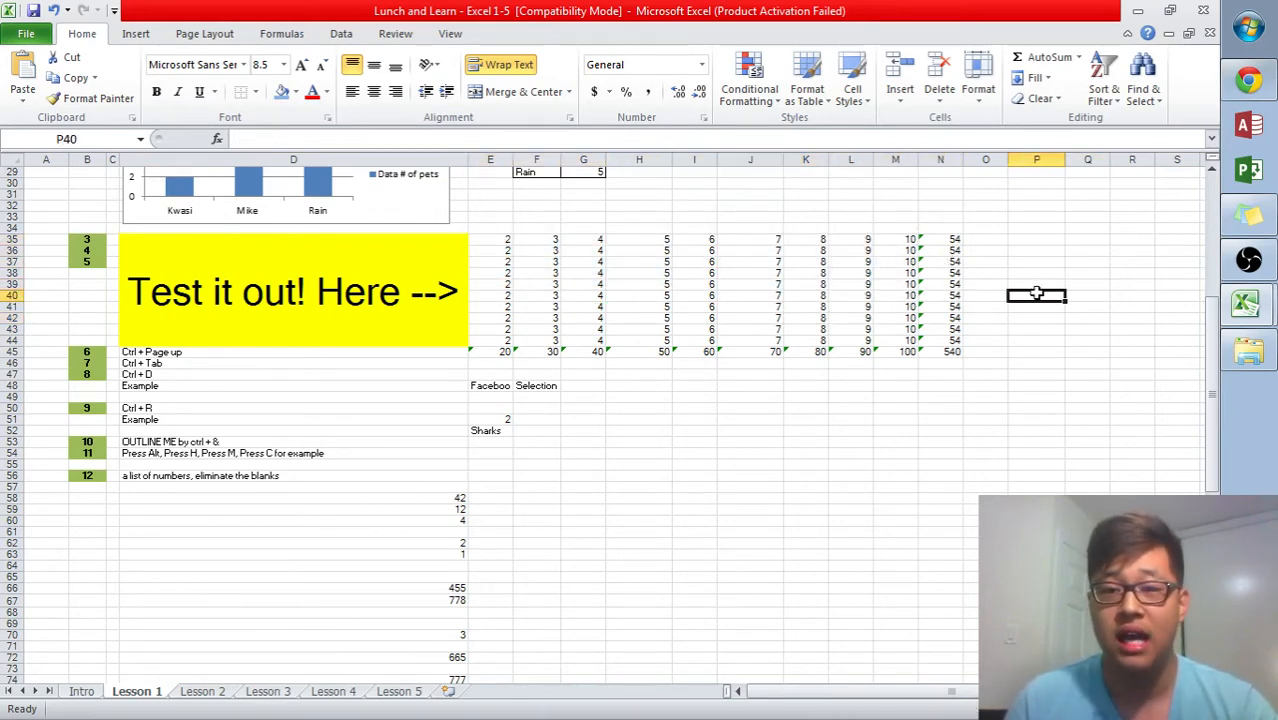
pyautogui.click(496, 241)
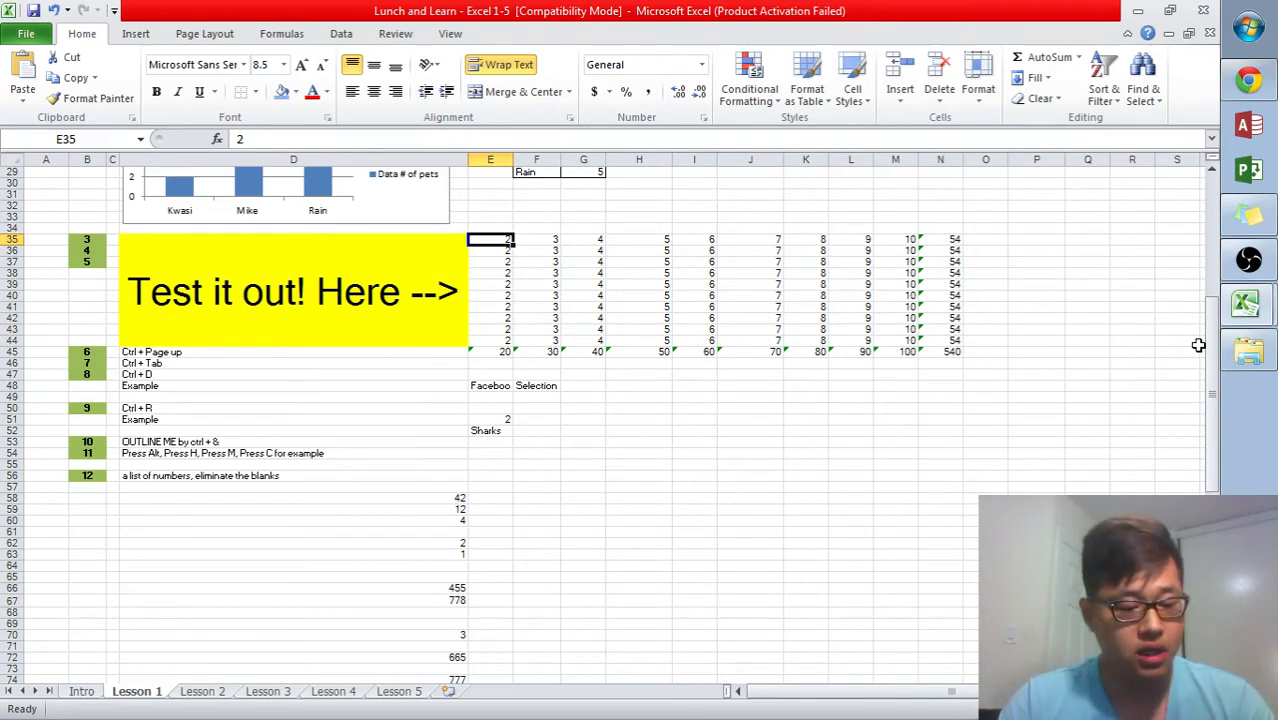
# - Extend a selection from E35 across and down the test table using keyboard selection shortcuts
pyautogui.hotkey('ctrl', 'shift', 'Right')
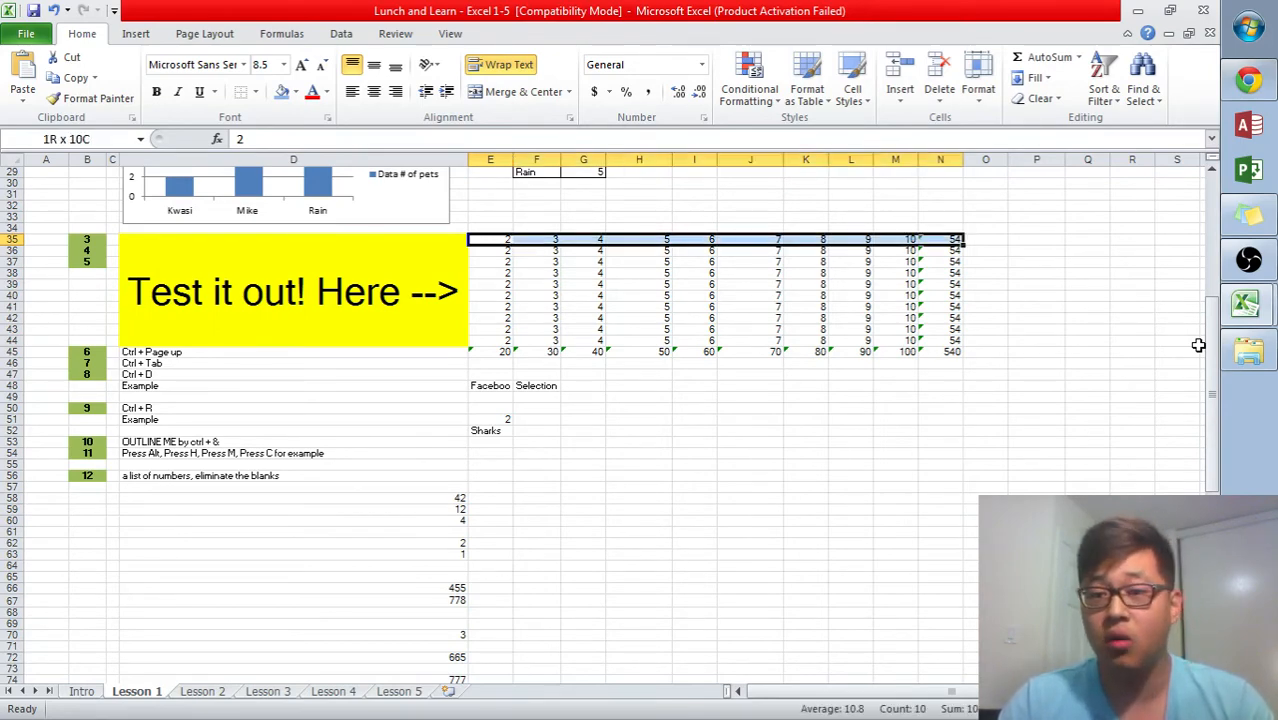
pyautogui.hotkey('shift', 'Left')
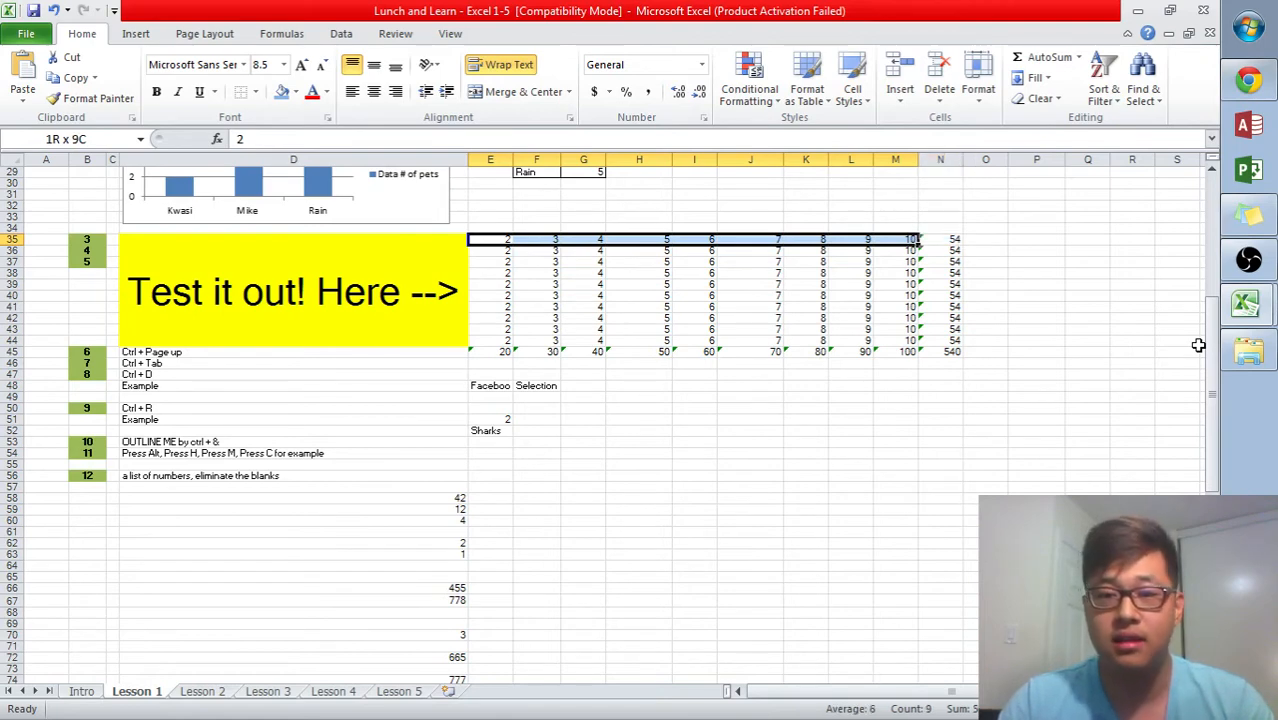
pyautogui.hotkey('shift', 'Down')
pyautogui.hotkey('shift', 'Down')
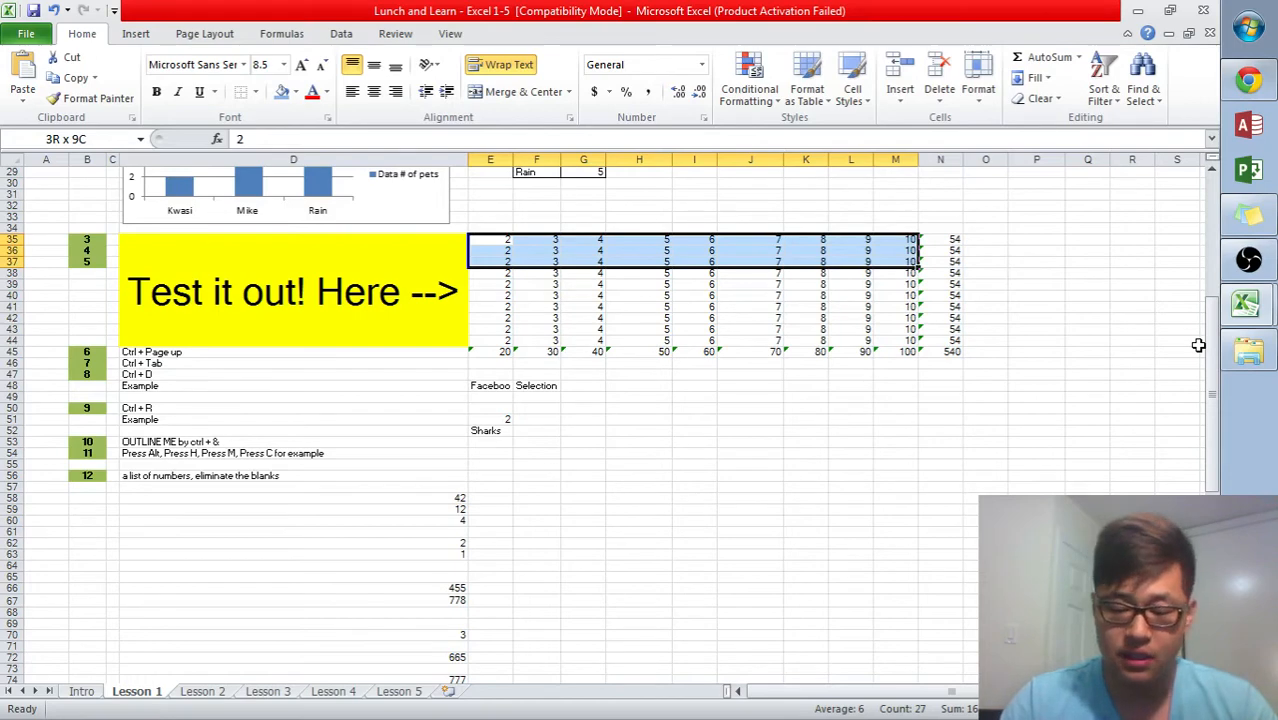
pyautogui.hotkey('ctrl', 'shift', 'Down')
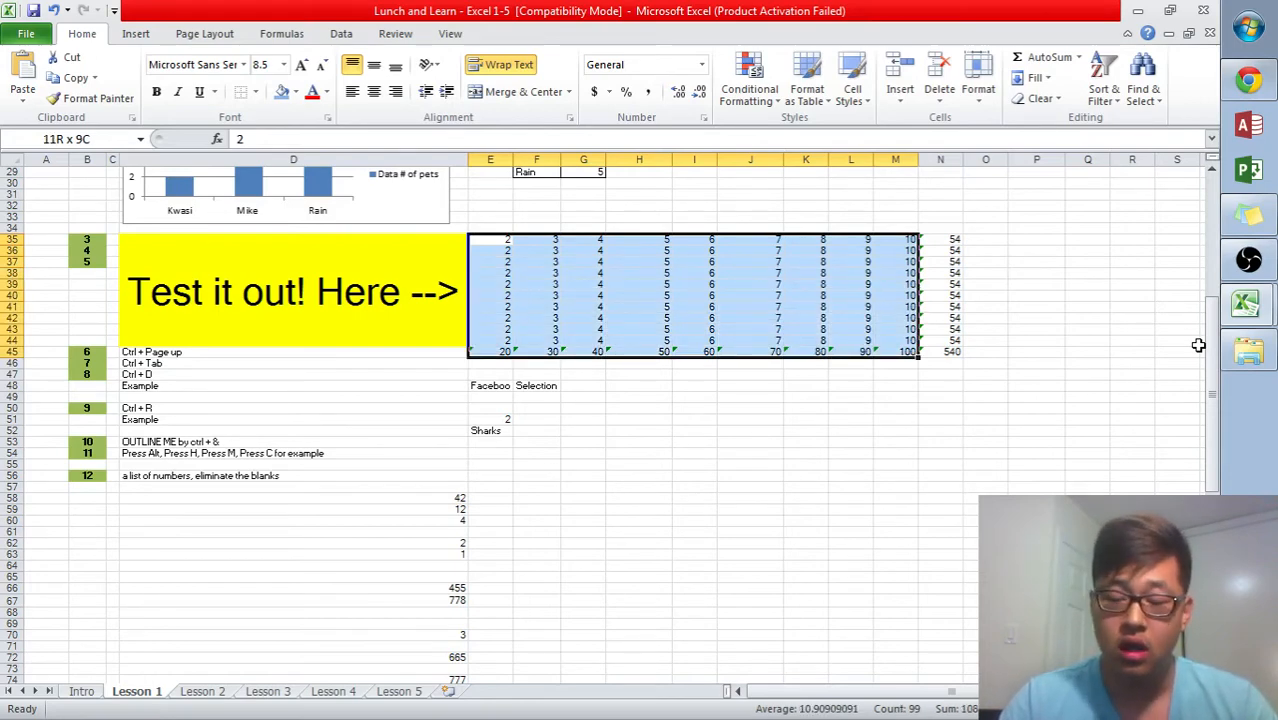
pyautogui.hotkey('shift', 'Up')
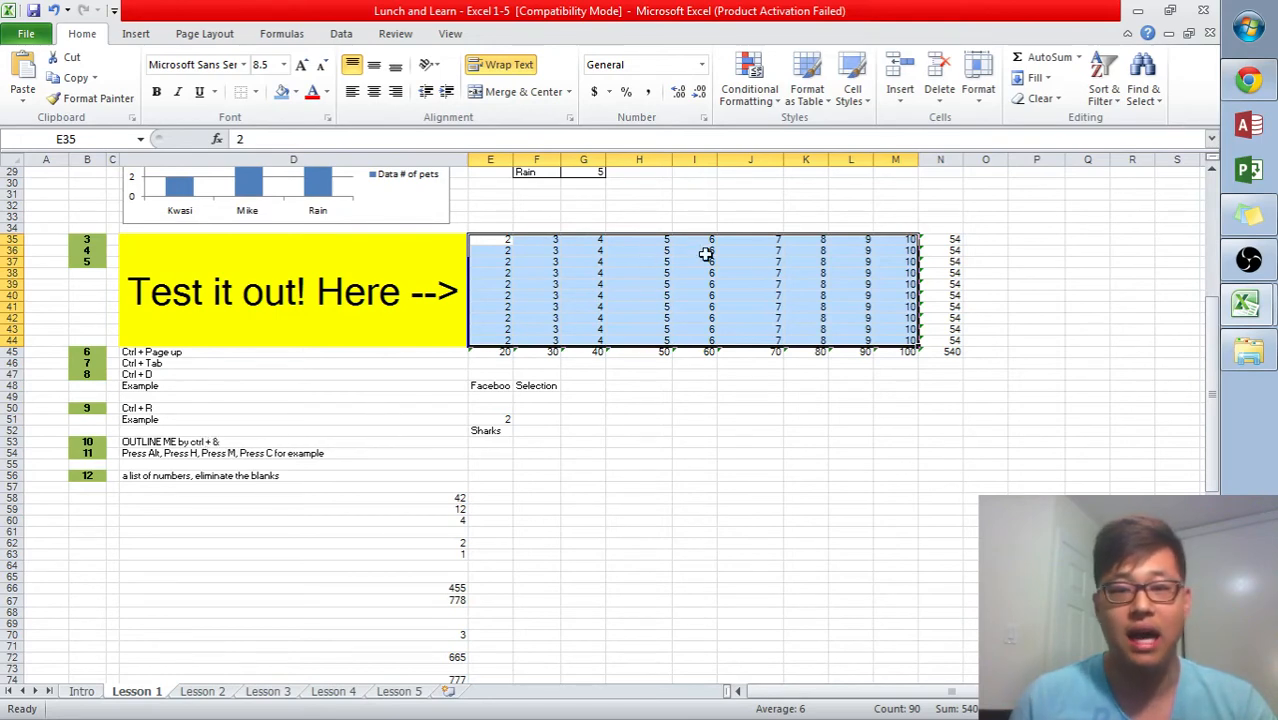
pyautogui.click(984, 464)
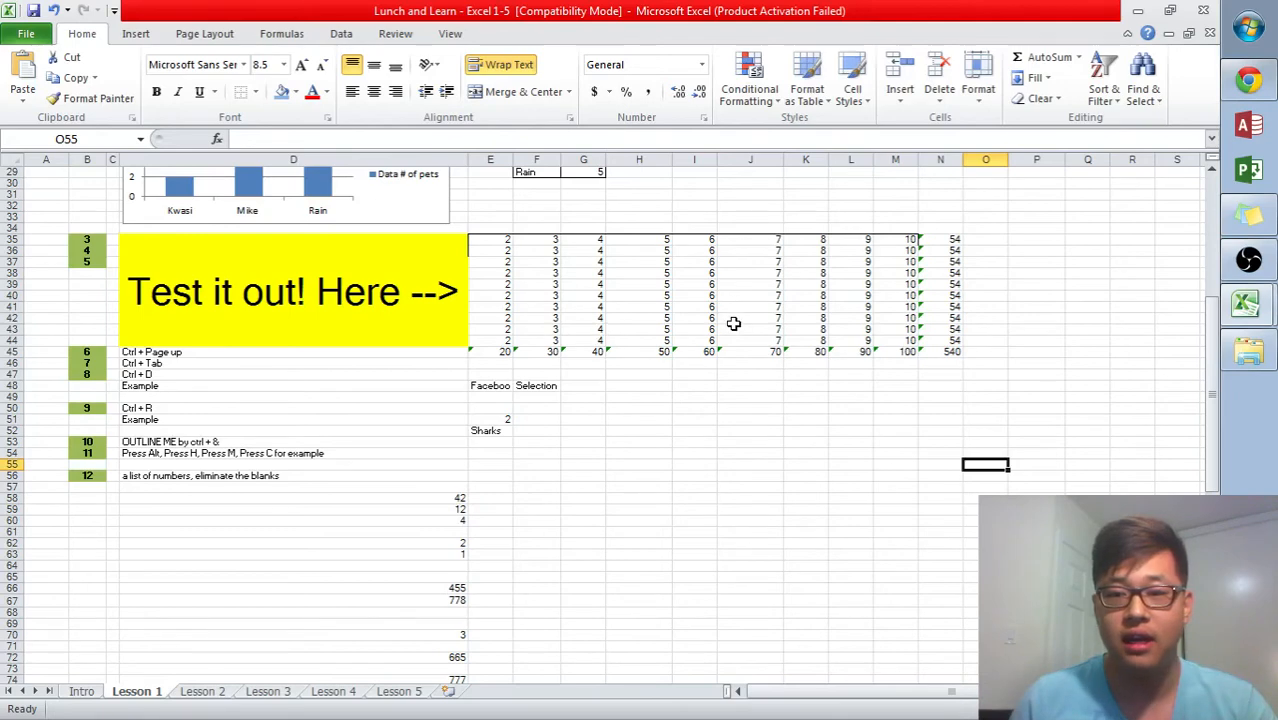
# - Select the whole test table and move cell by cell within it
pyautogui.scroll(1, 718, 353)
pyautogui.scroll(-2, 565, 283)
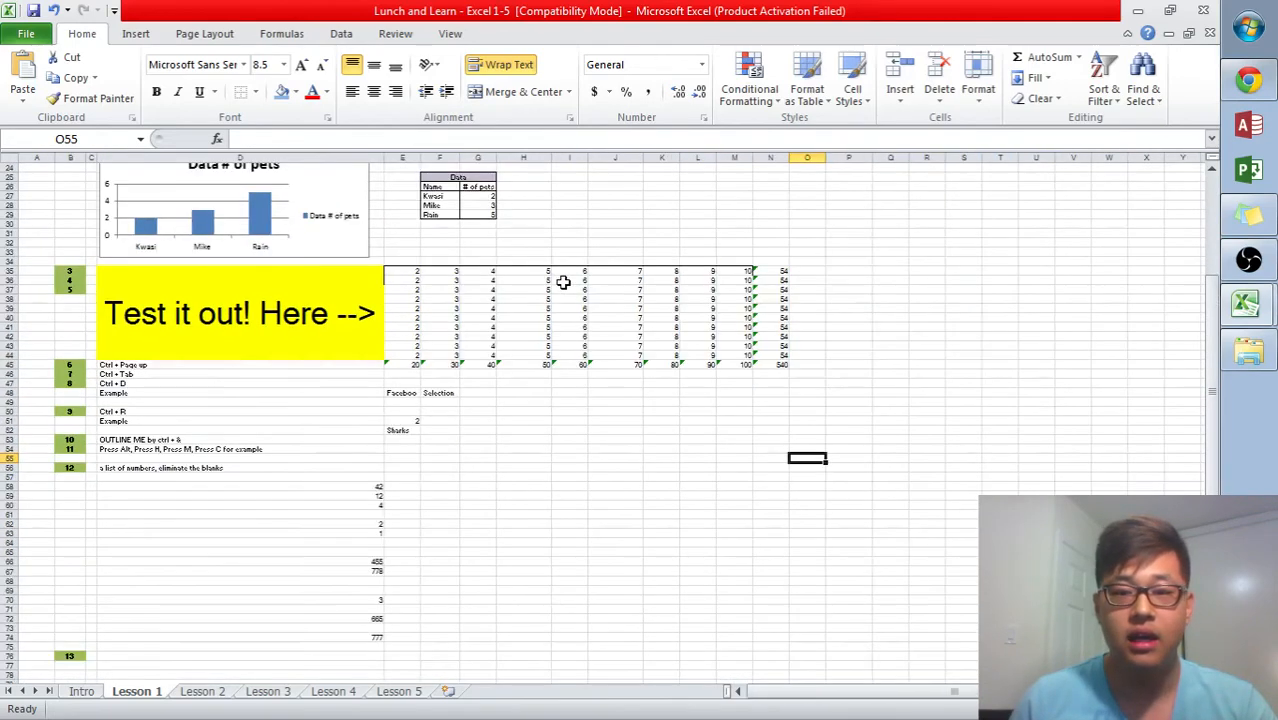
pyautogui.moveTo(419, 270); pyautogui.dragTo(787, 367)
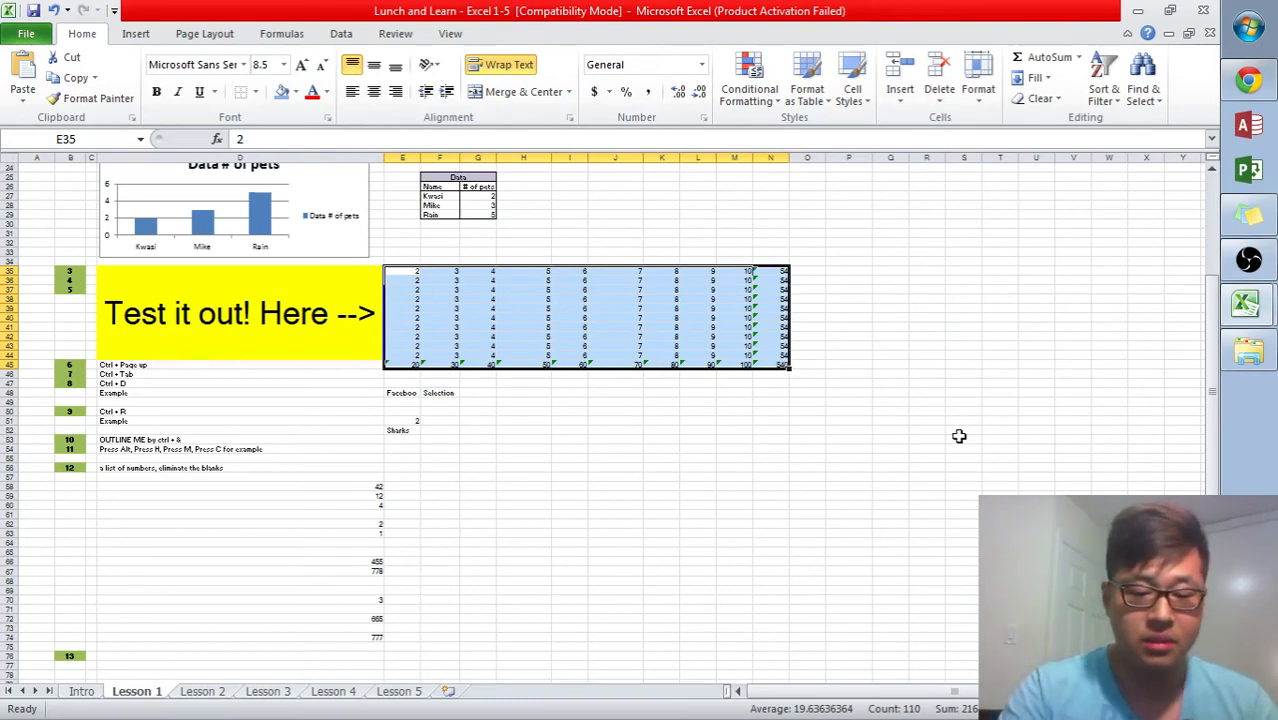
pyautogui.press('Right')
pyautogui.press('Down')
pyautogui.press('Right')
pyautogui.press('Down')
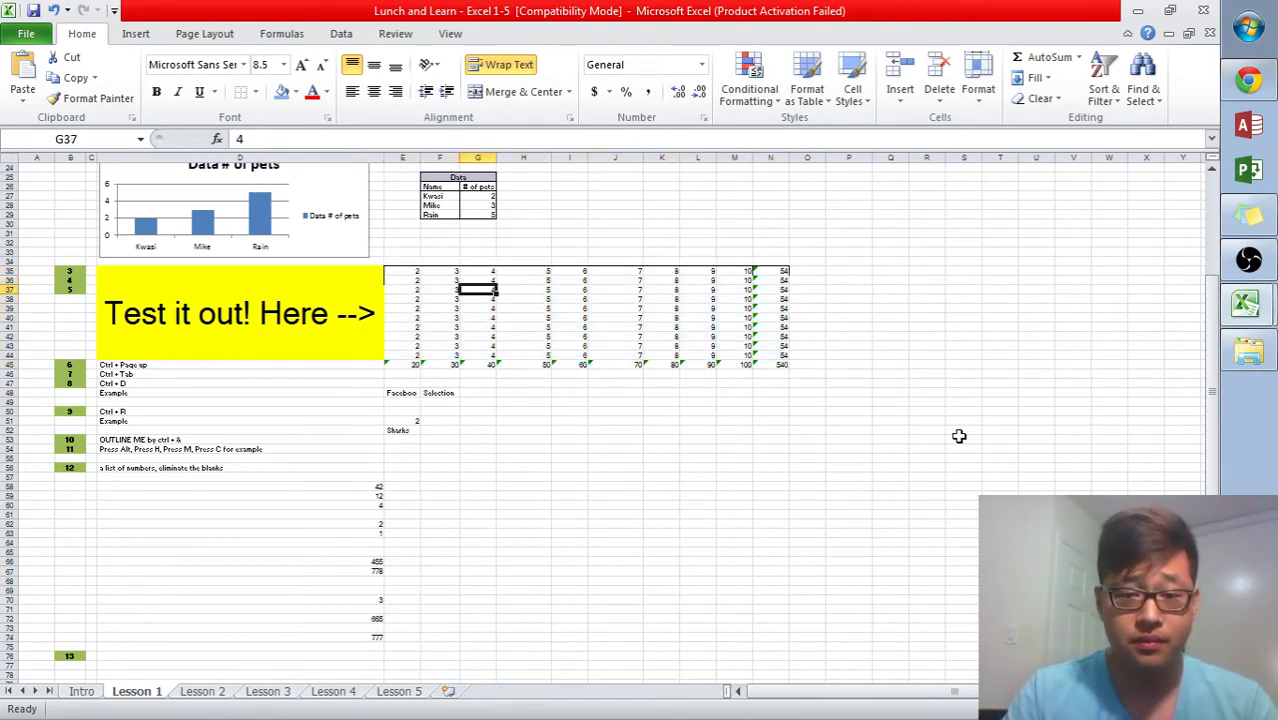
pyautogui.press('Right')
pyautogui.press('Down')
pyautogui.press('Right')
pyautogui.press('Down')
pyautogui.press('Left')
pyautogui.press('Left')
pyautogui.press('Up')
pyautogui.press('Left')
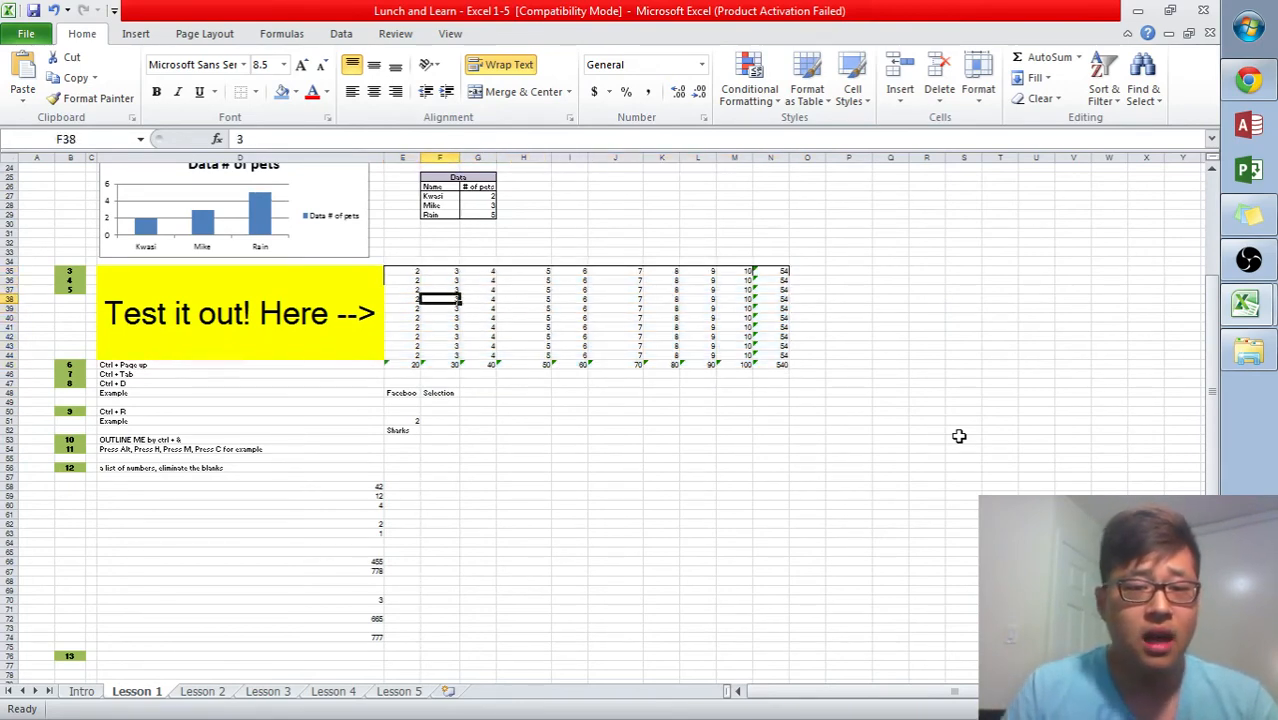
# - Autofit the widths of columns M, N and K to their contents
pyautogui.doubleClick(752, 157)
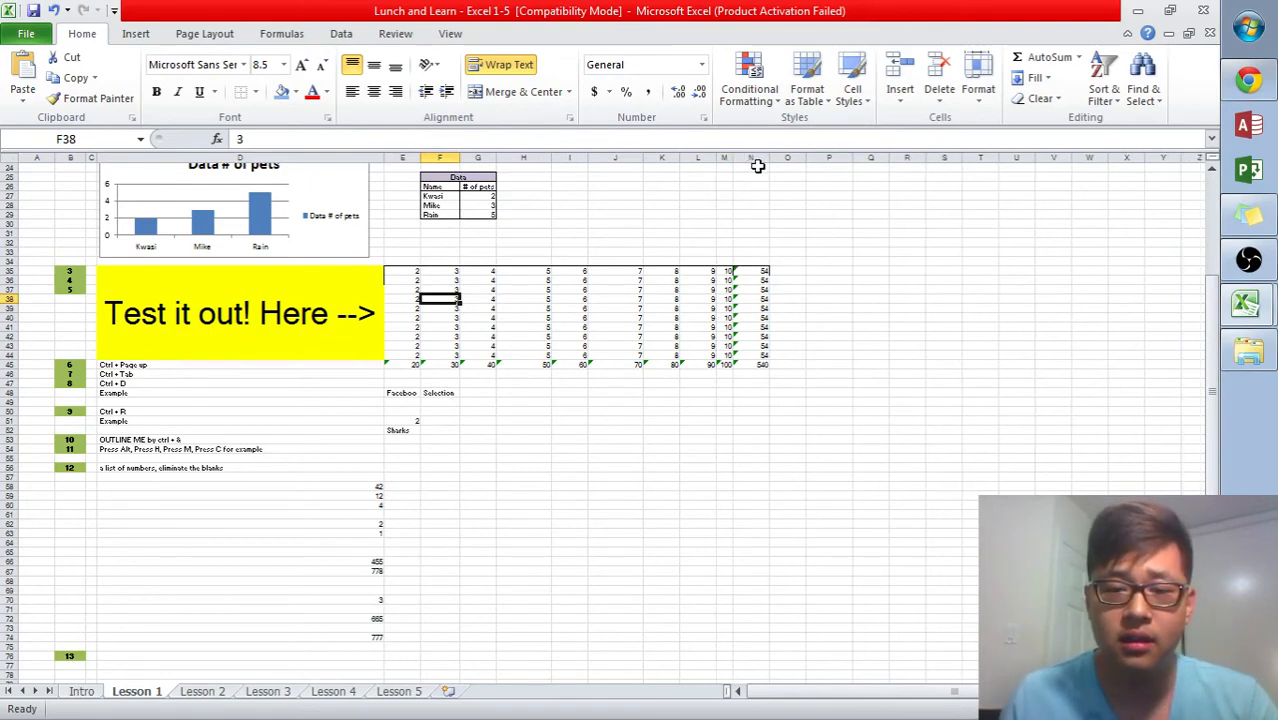
pyautogui.doubleClick(769, 160)
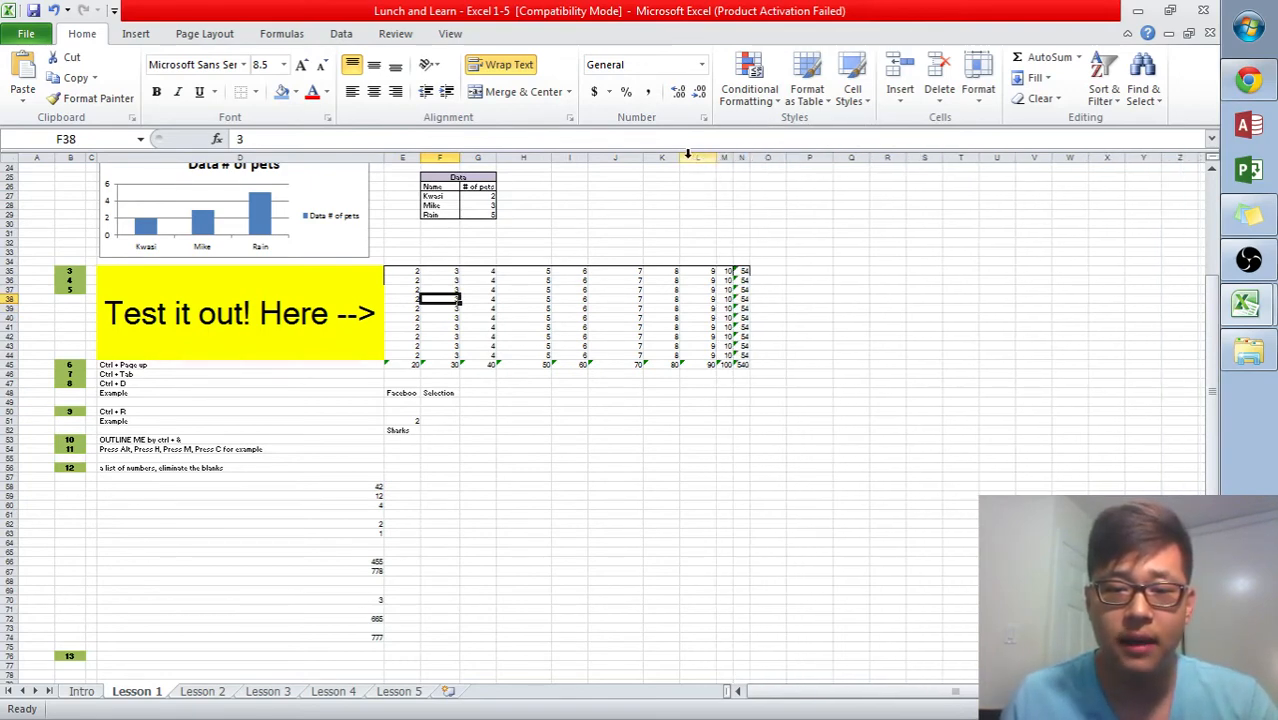
pyautogui.doubleClick(679, 157)
pyautogui.click(918, 213)
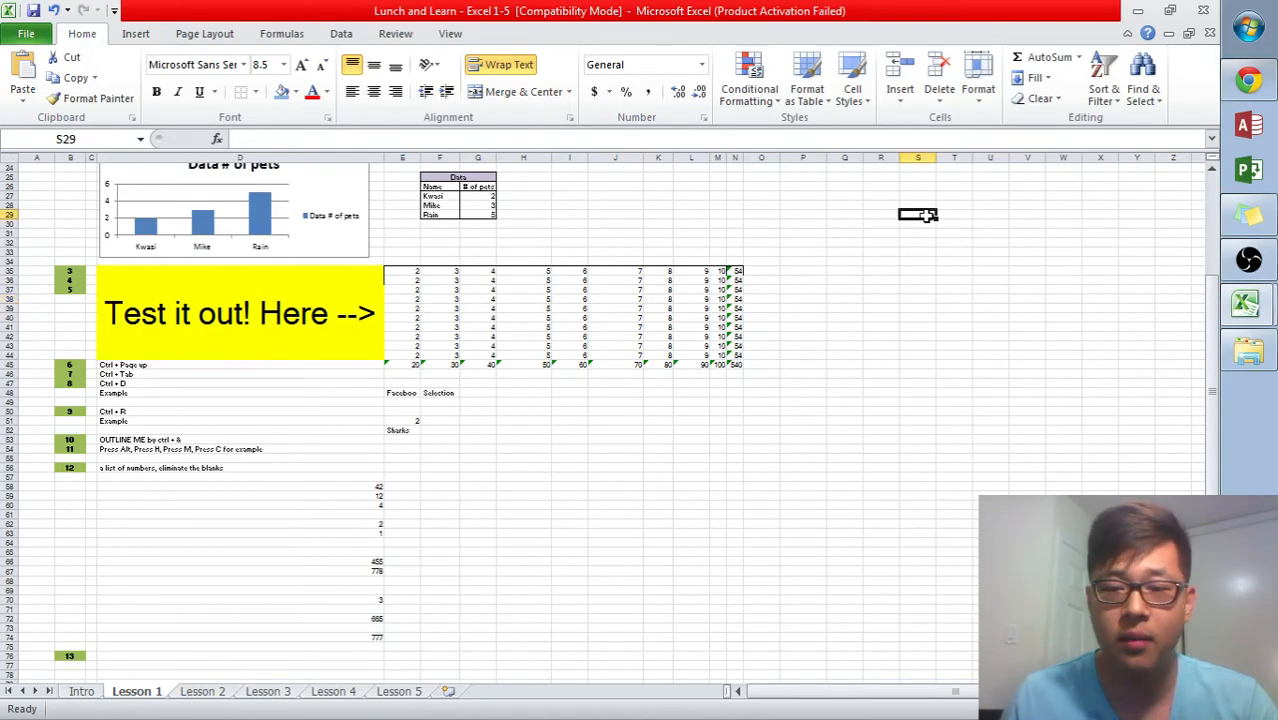
# - Select the Data pets table F25:G29 and apply the same border setting to it
pyautogui.scroll(5, 866, 215)
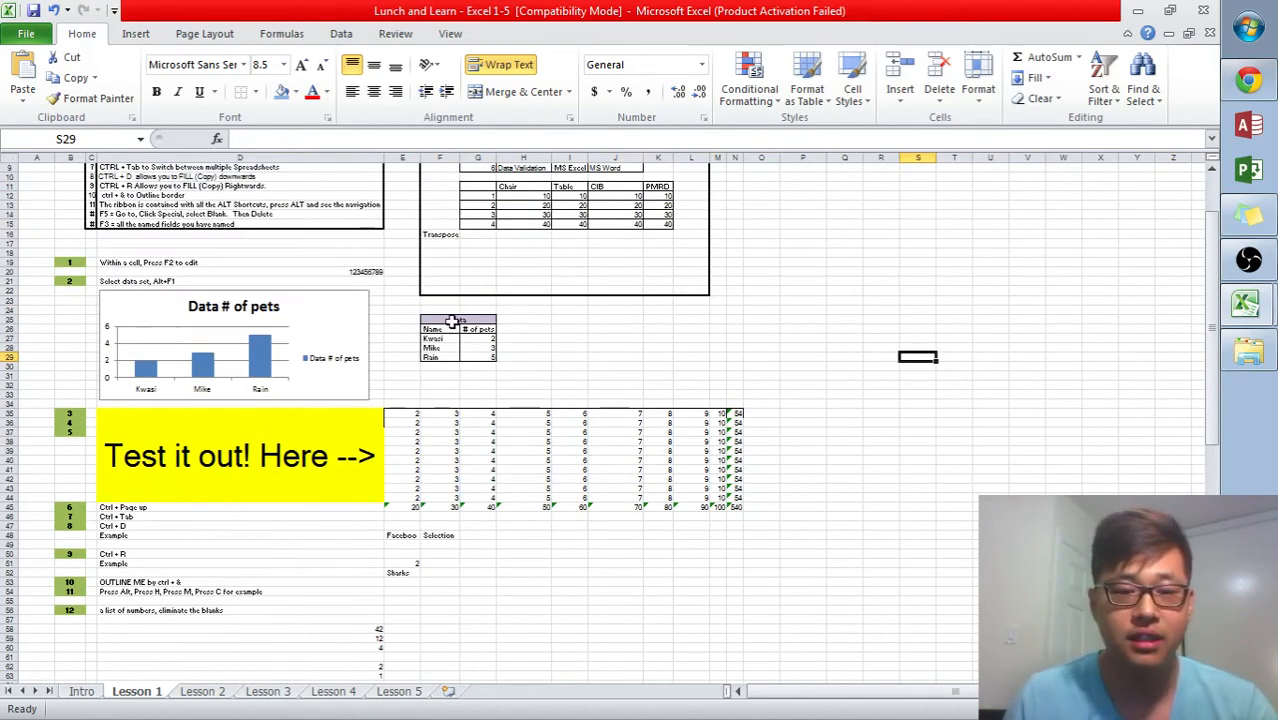
pyautogui.moveTo(452, 322); pyautogui.dragTo(490, 357)
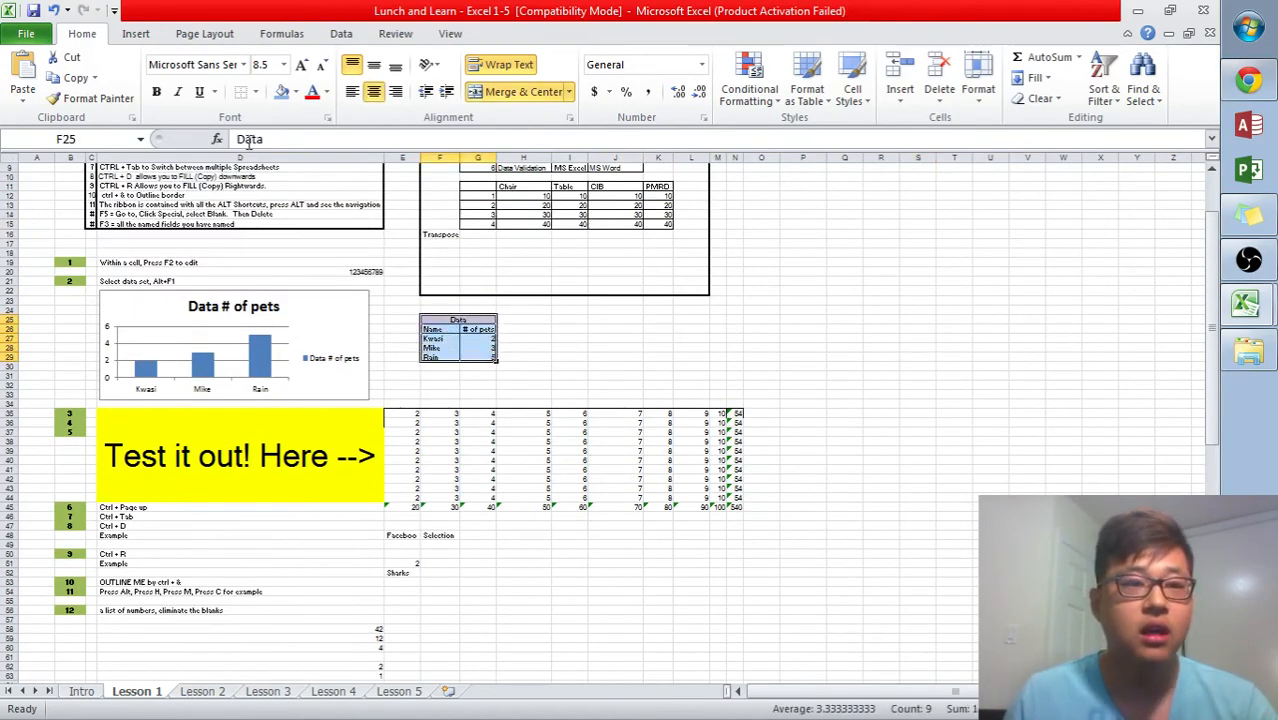
pyautogui.click(243, 94)
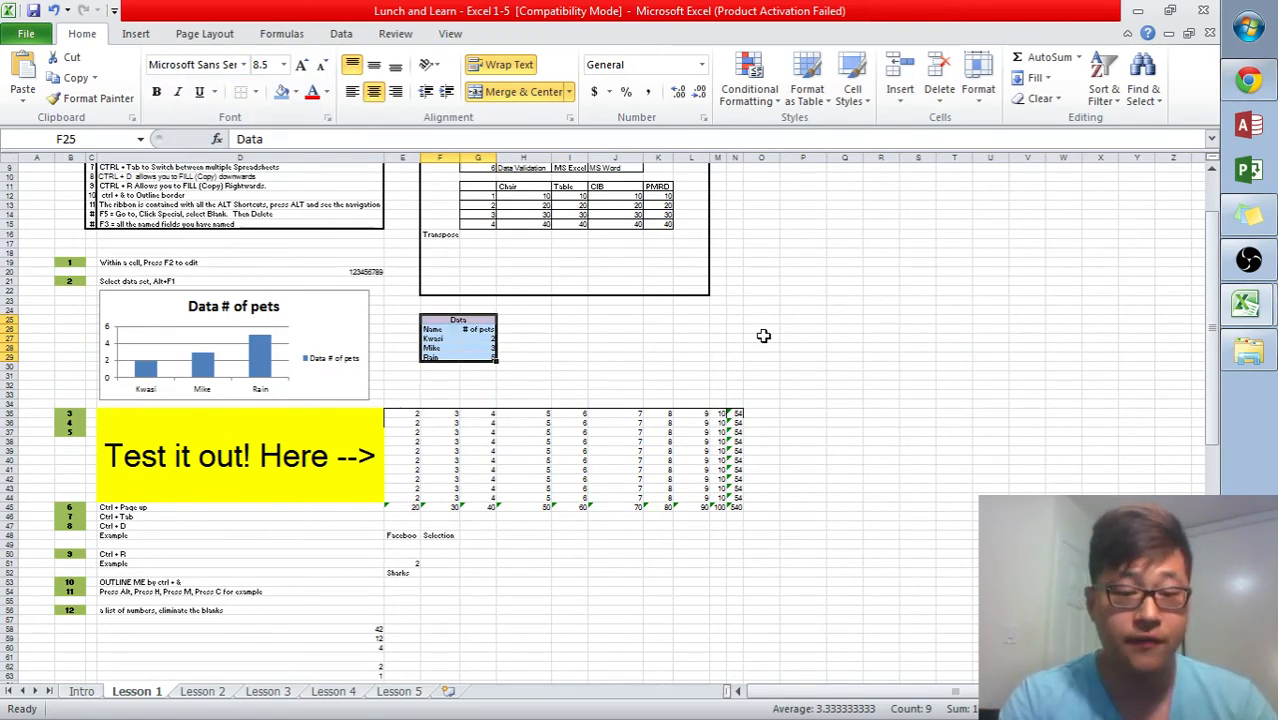
# - Move around the Data table cells and extend a selection down its Name column
pyautogui.press('Right')
pyautogui.press('Right')
pyautogui.press('Right')
pyautogui.press('Right')
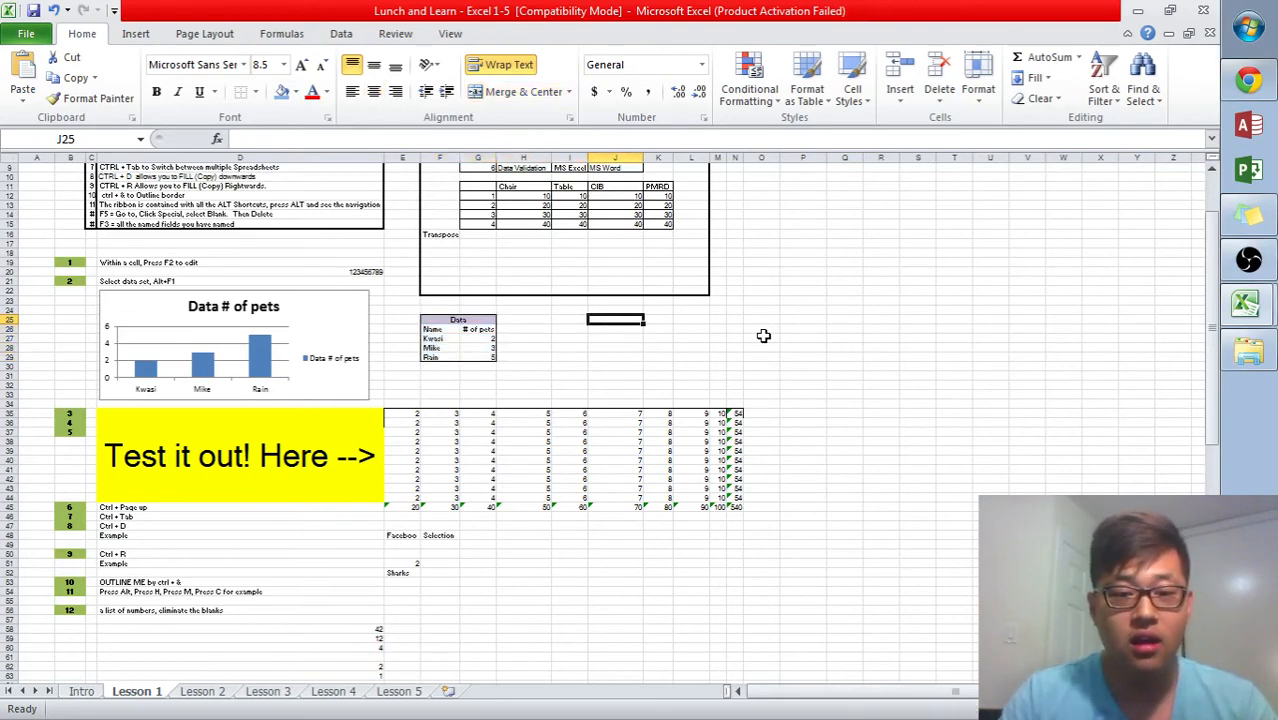
pyautogui.press('Left')
pyautogui.press('Left')
pyautogui.press('Left')
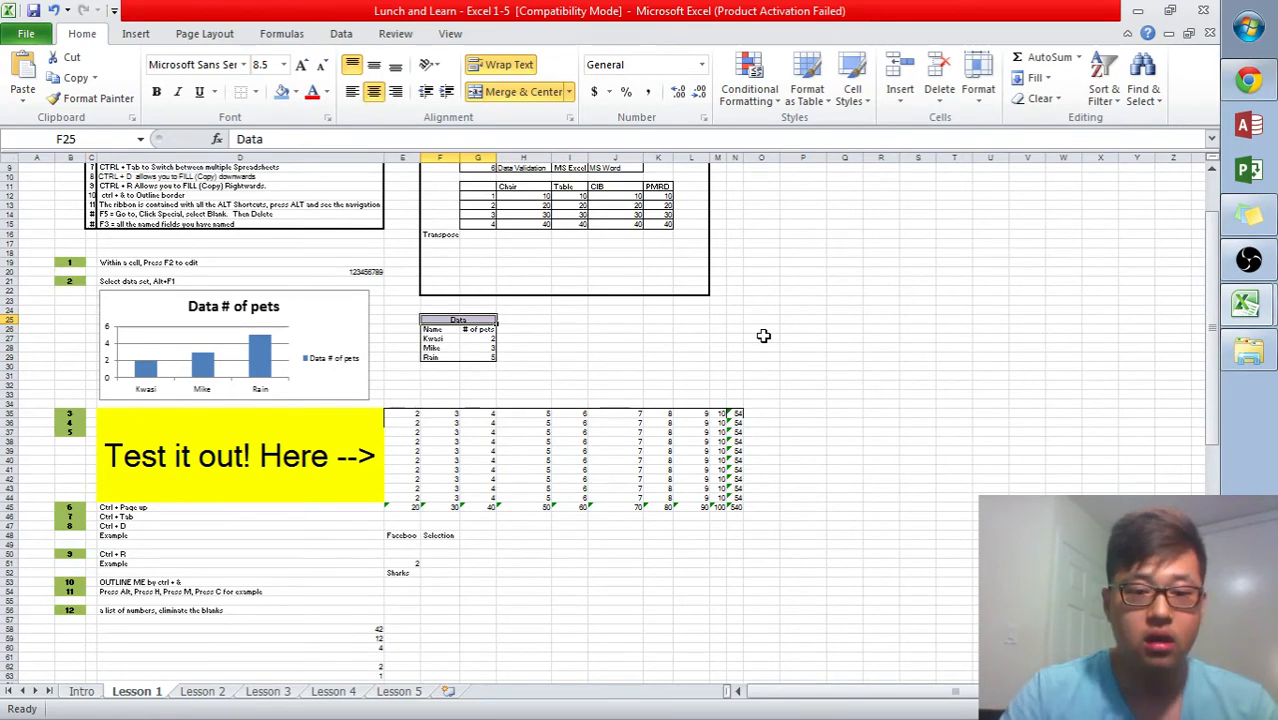
pyautogui.press('Right')
pyautogui.press('Down')
pyautogui.press('Left')
pyautogui.press('Left')
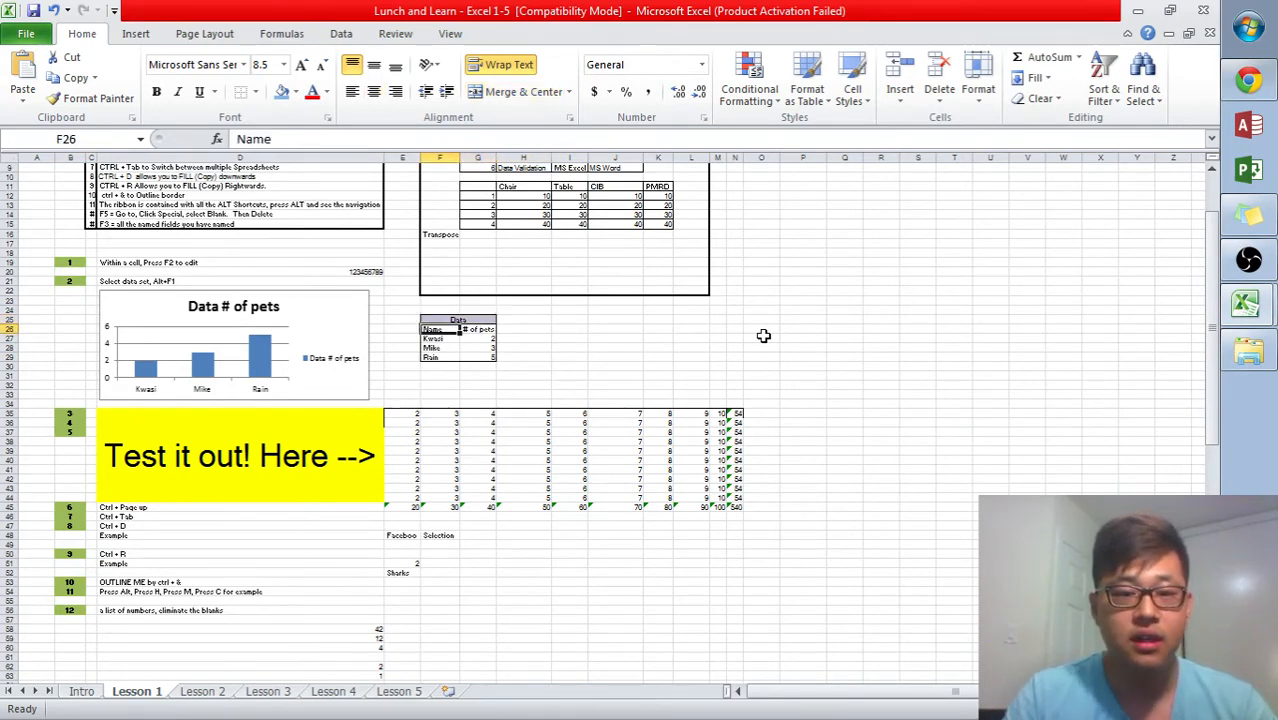
pyautogui.hotkey('shift', 'Right')
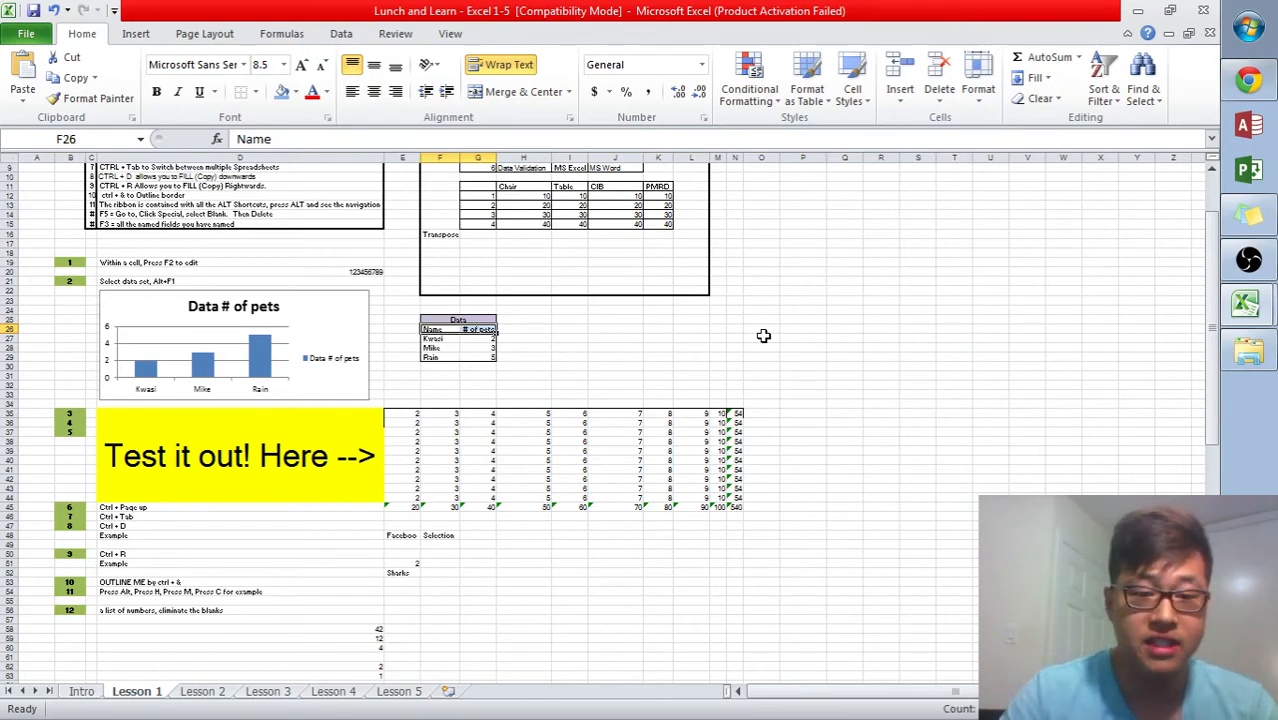
pyautogui.press('Left')
pyautogui.press('Right')
pyautogui.hotkey('ctrl', 'shift', 'Down')
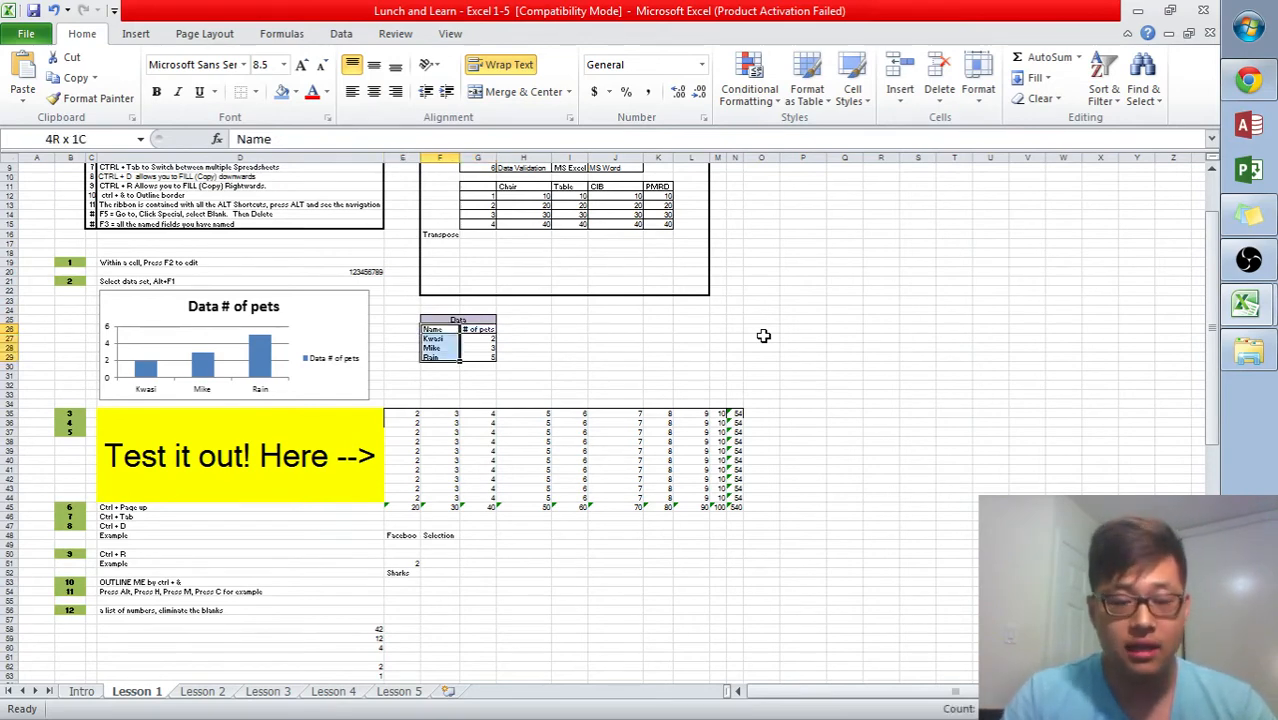
# - Move cell by cell from the Data table down into the test table
pyautogui.press('Right')
pyautogui.press('Right')
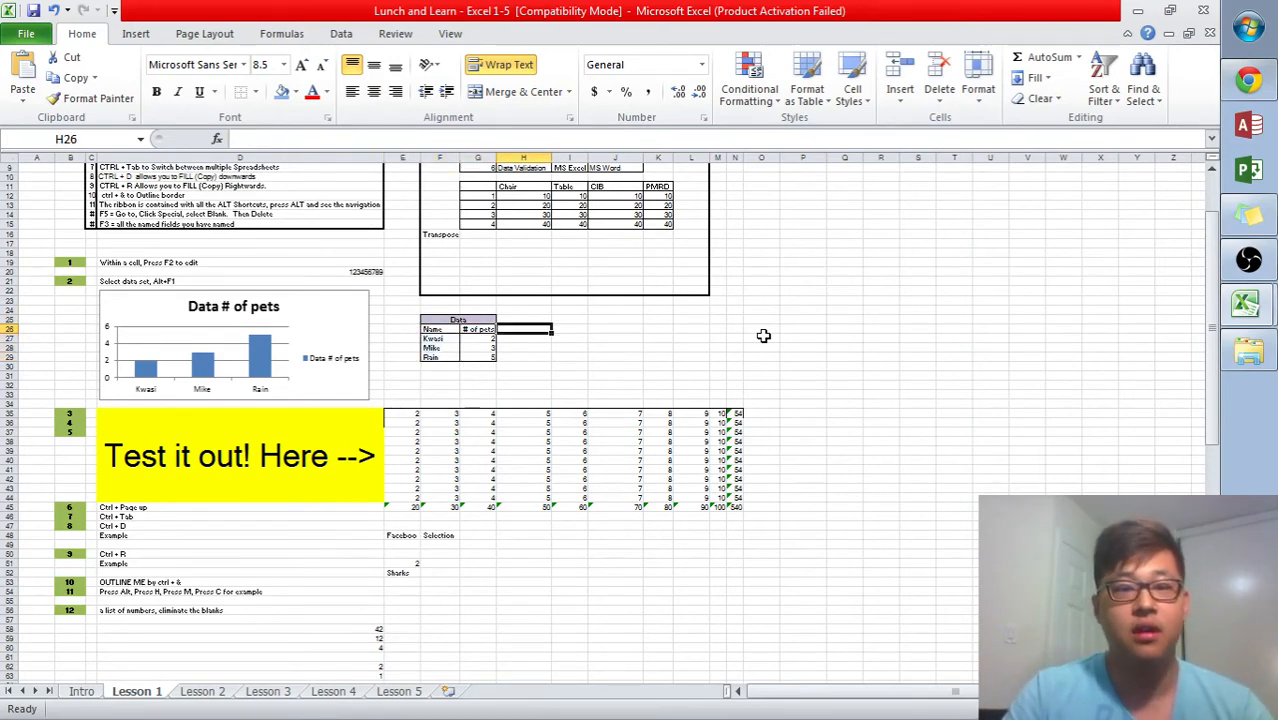
pyautogui.press('Right')
pyautogui.press('Down')
pyautogui.press('Down')
pyautogui.press('Down')
pyautogui.press('Down')
pyautogui.press('Right')
pyautogui.press('Right')
pyautogui.press('Down')
pyautogui.press('Down')
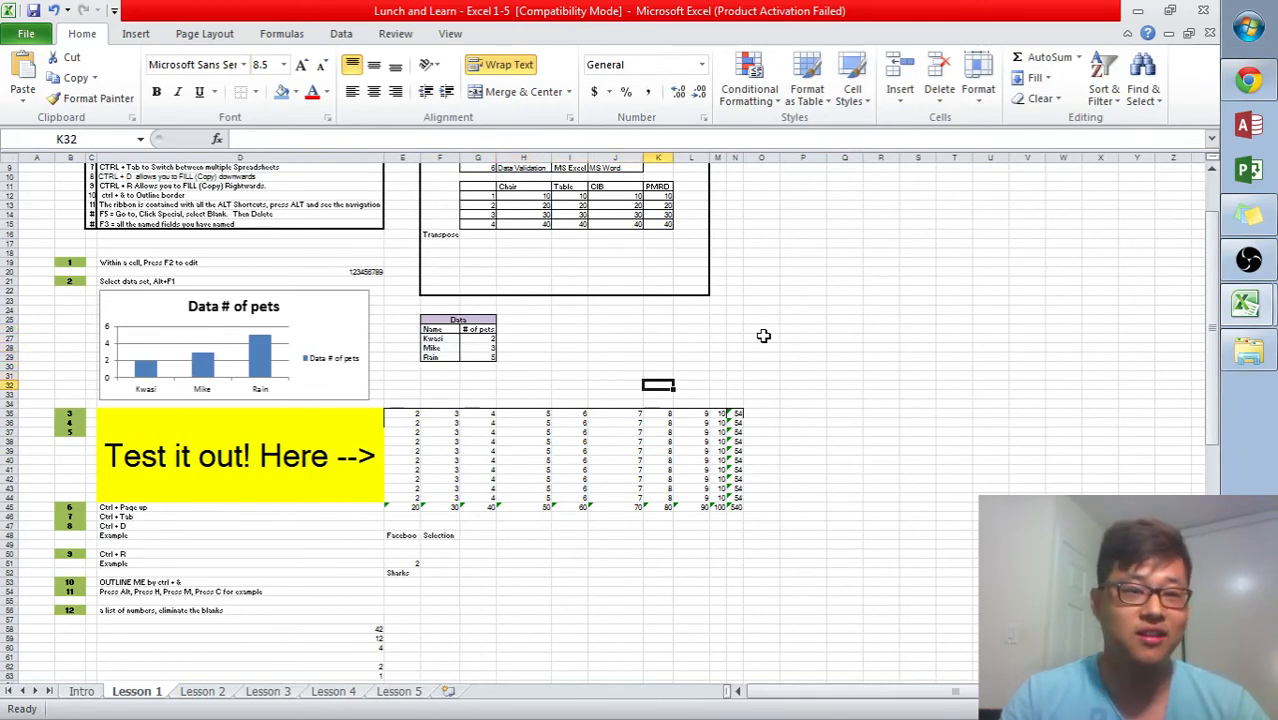
pyautogui.press('Left')
pyautogui.press('Left')
pyautogui.press('Left')
pyautogui.press('Down')
pyautogui.press('Down')
pyautogui.press('Right')
pyautogui.press('Down')
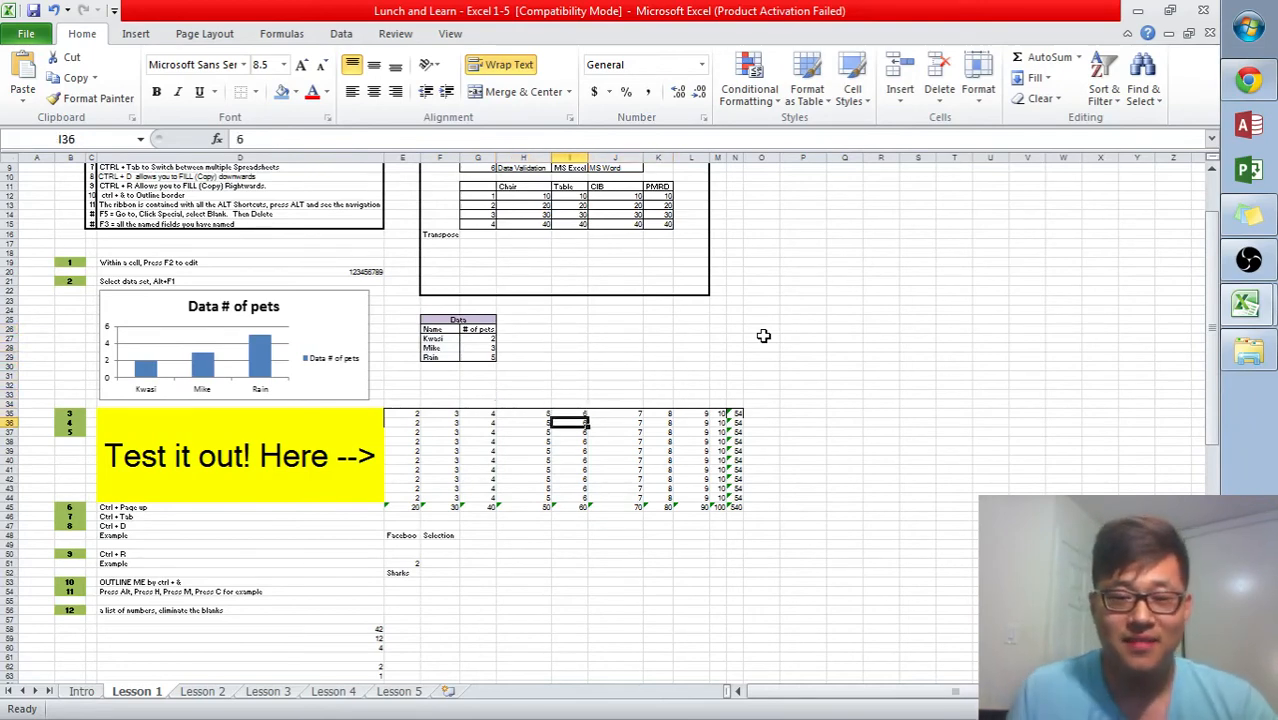
pyautogui.click(768, 515)
pyautogui.scroll(-1, 245, 430)
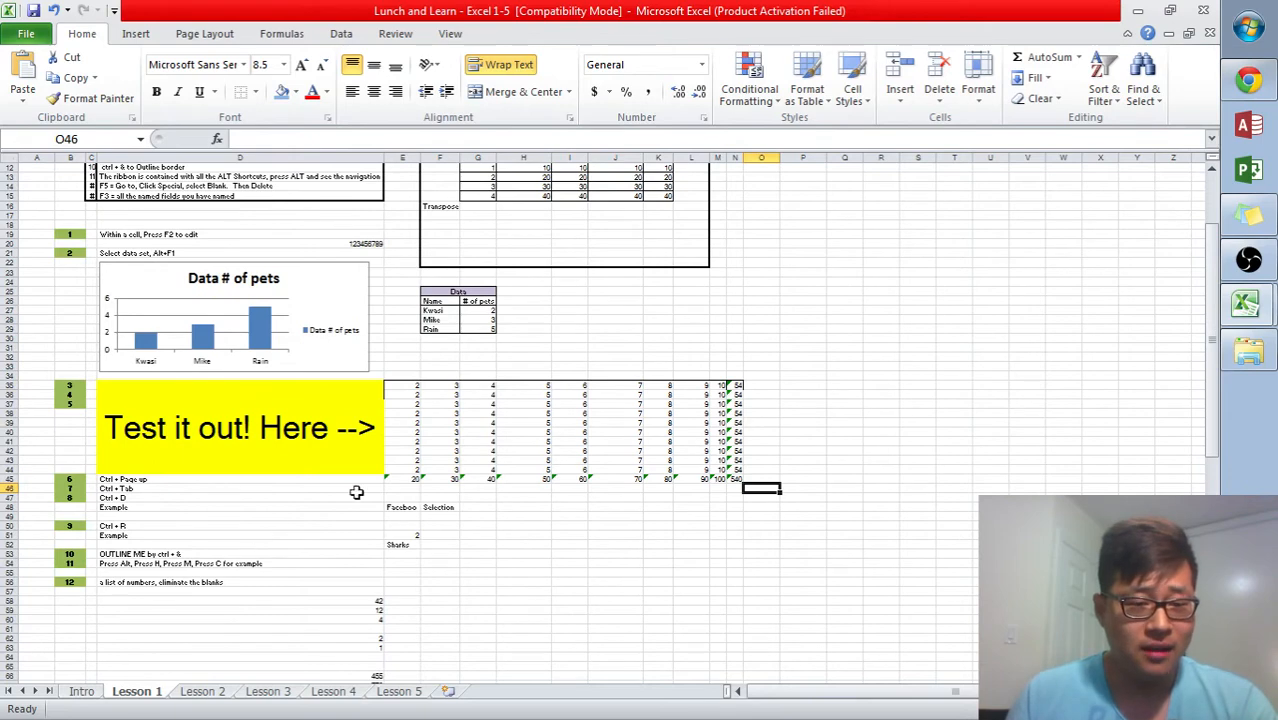
pyautogui.scroll(-1, 236, 510)
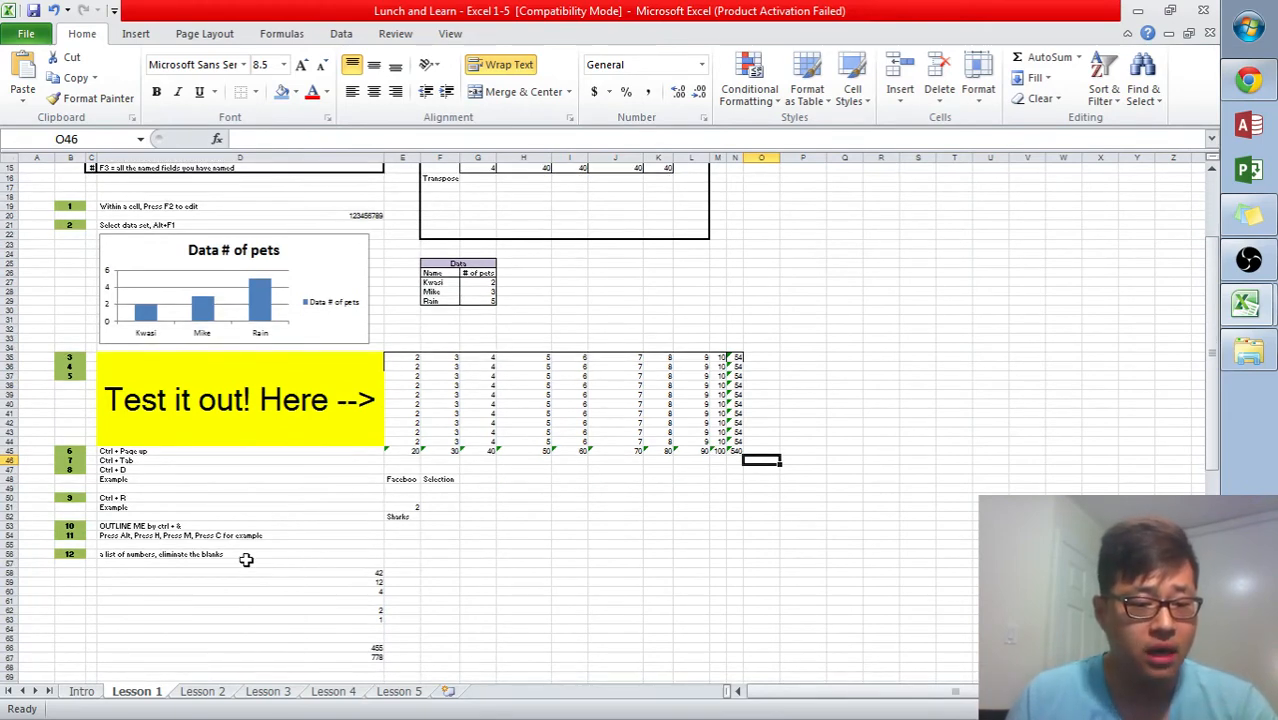
pyautogui.scroll(2, 714, 481)
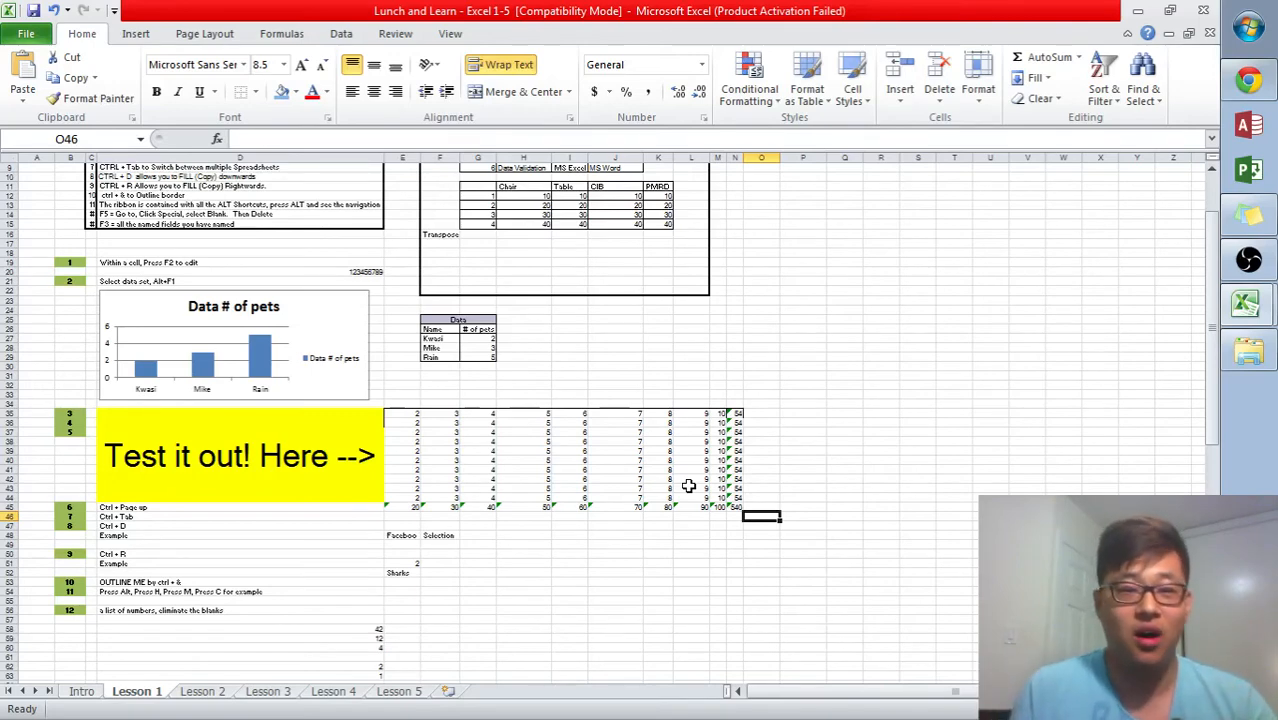
# - Unmerge the Data header cell above the pets table
pyautogui.scroll(-6, 700, 480)
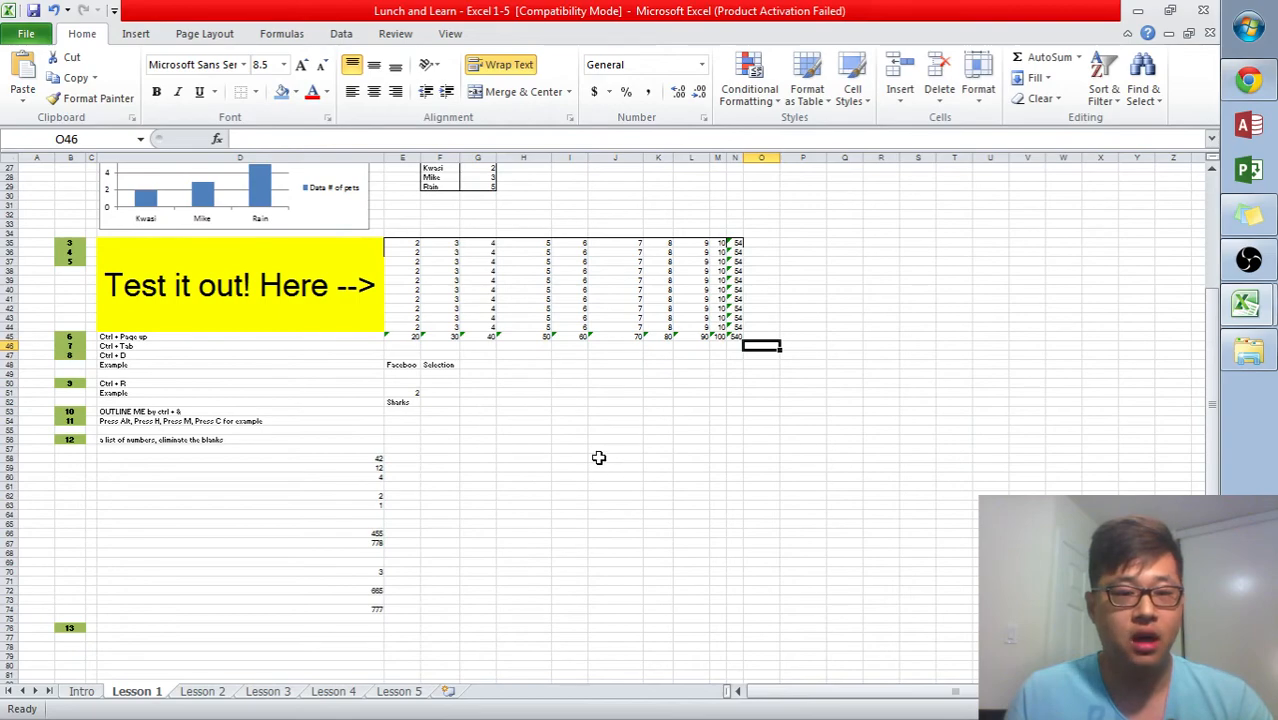
pyautogui.scroll(3, 720, 390)
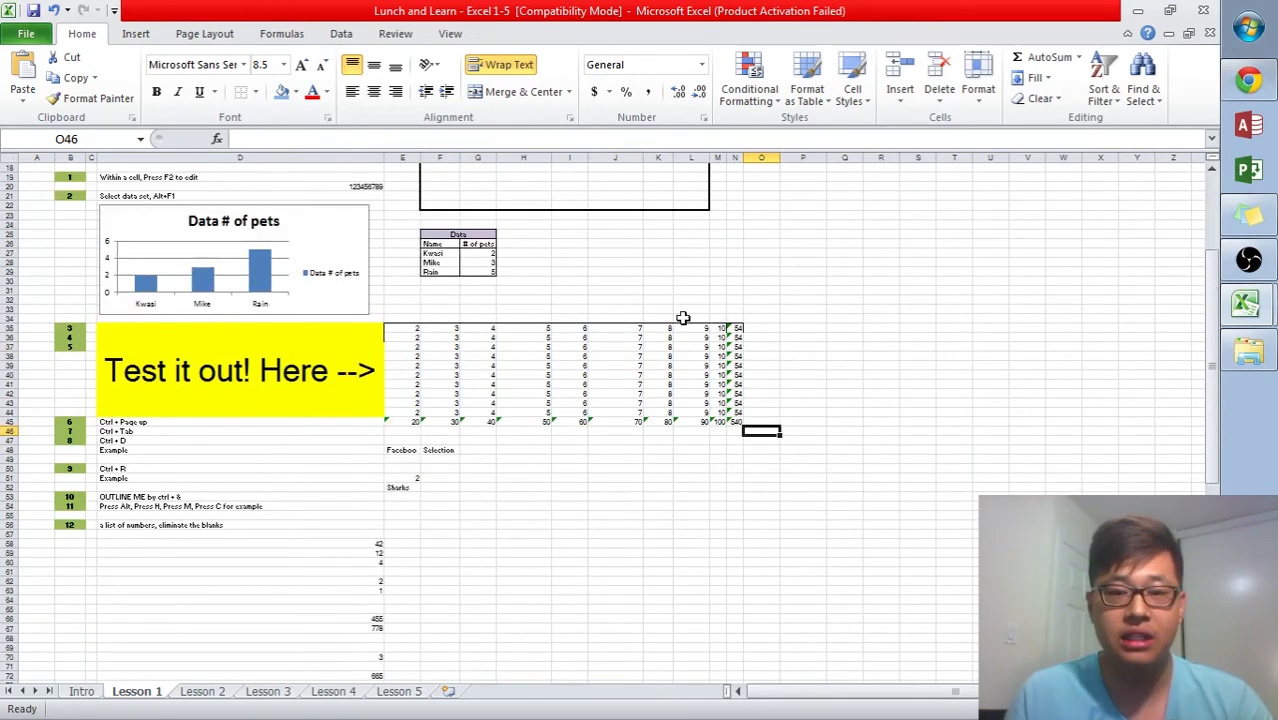
pyautogui.scroll(3, 700, 315)
pyautogui.click(478, 318)
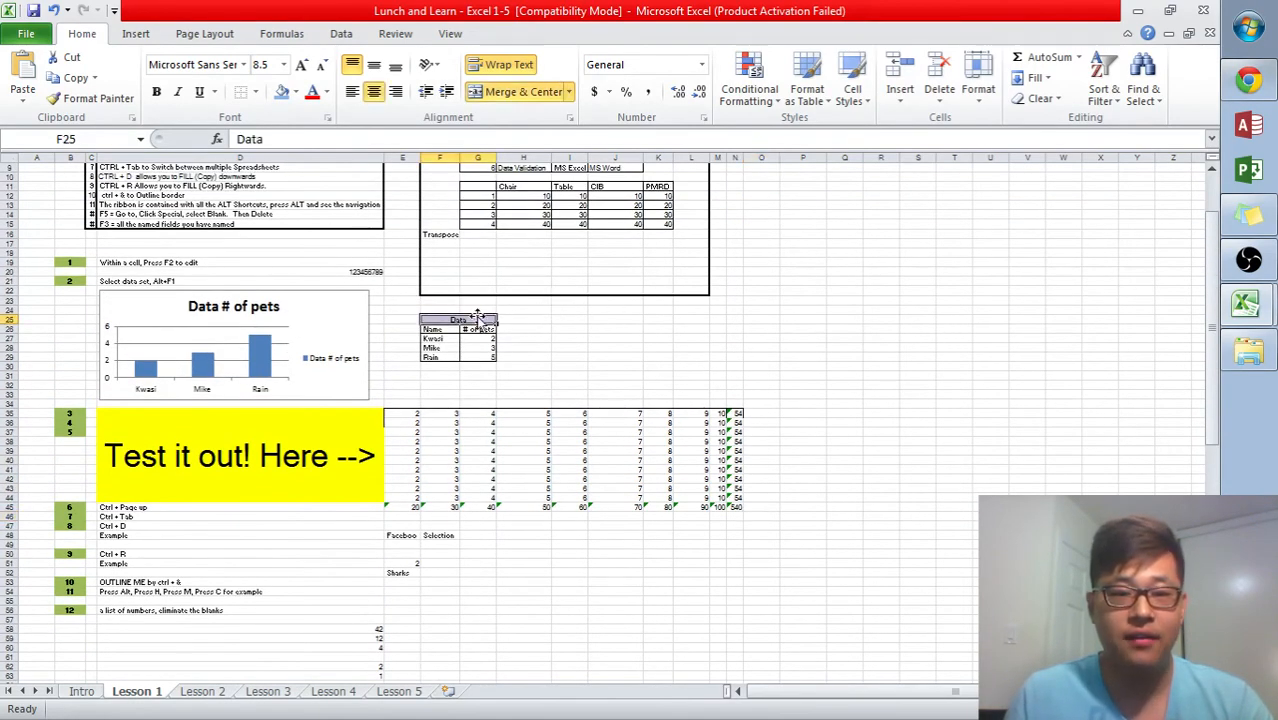
pyautogui.click(519, 93)
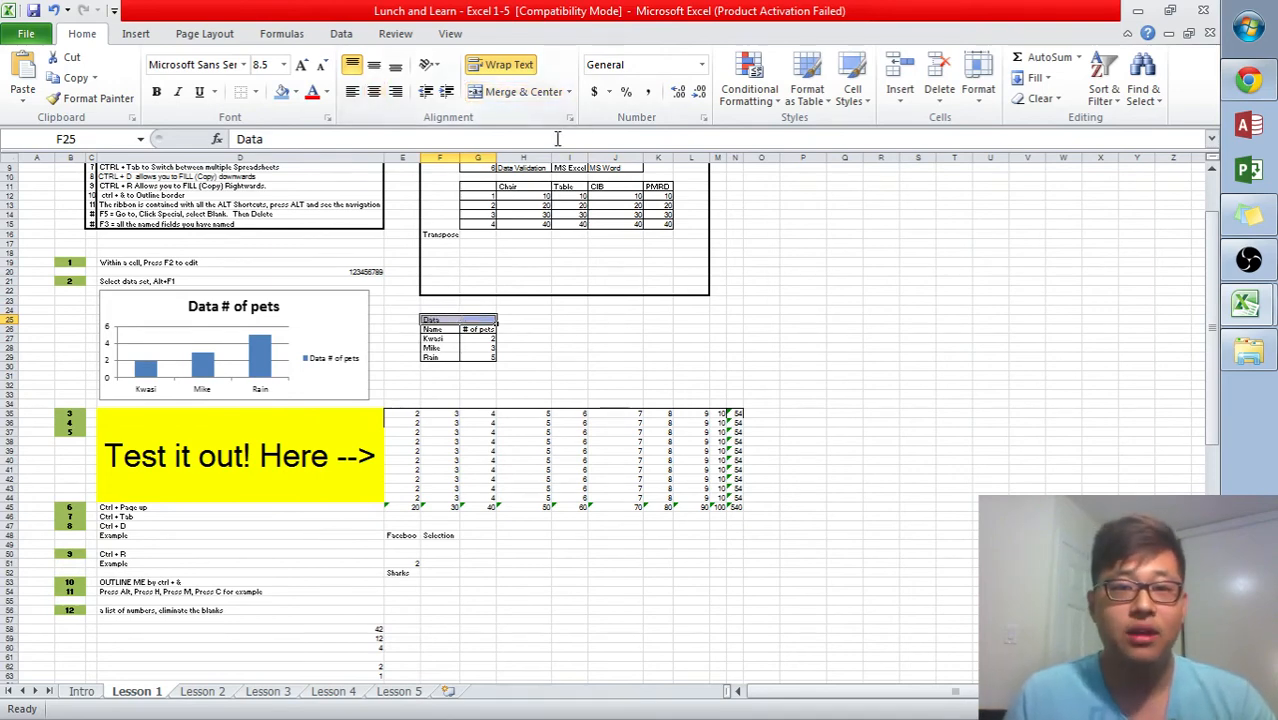
# - Merge and center the Data header cell above the pets table again
pyautogui.click(140, 33)
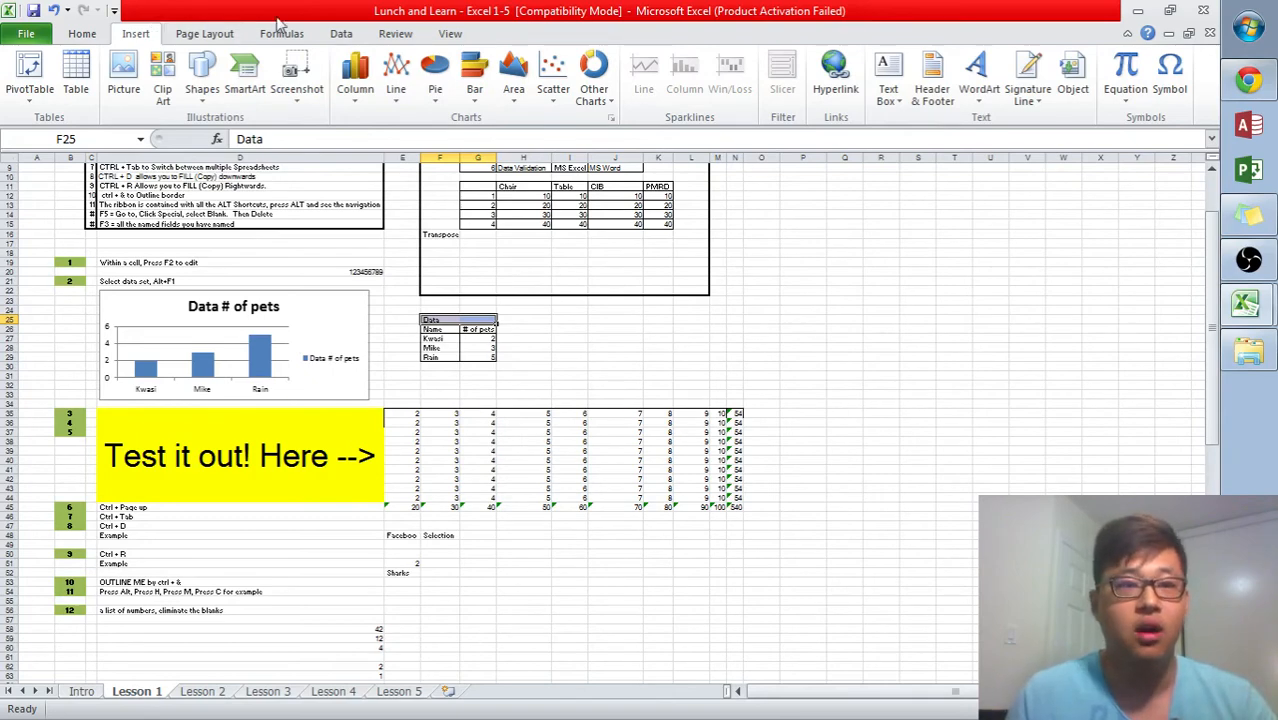
pyautogui.click(338, 33)
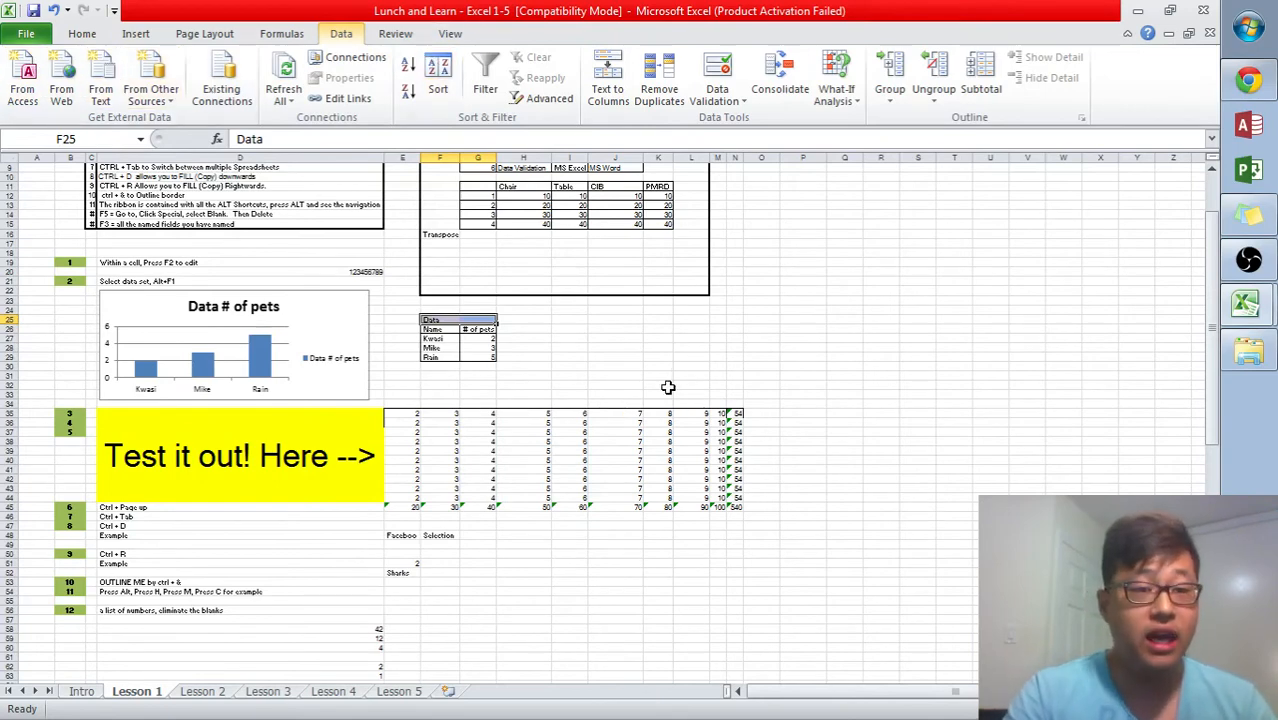
pyautogui.hotkey('alt', 'h')
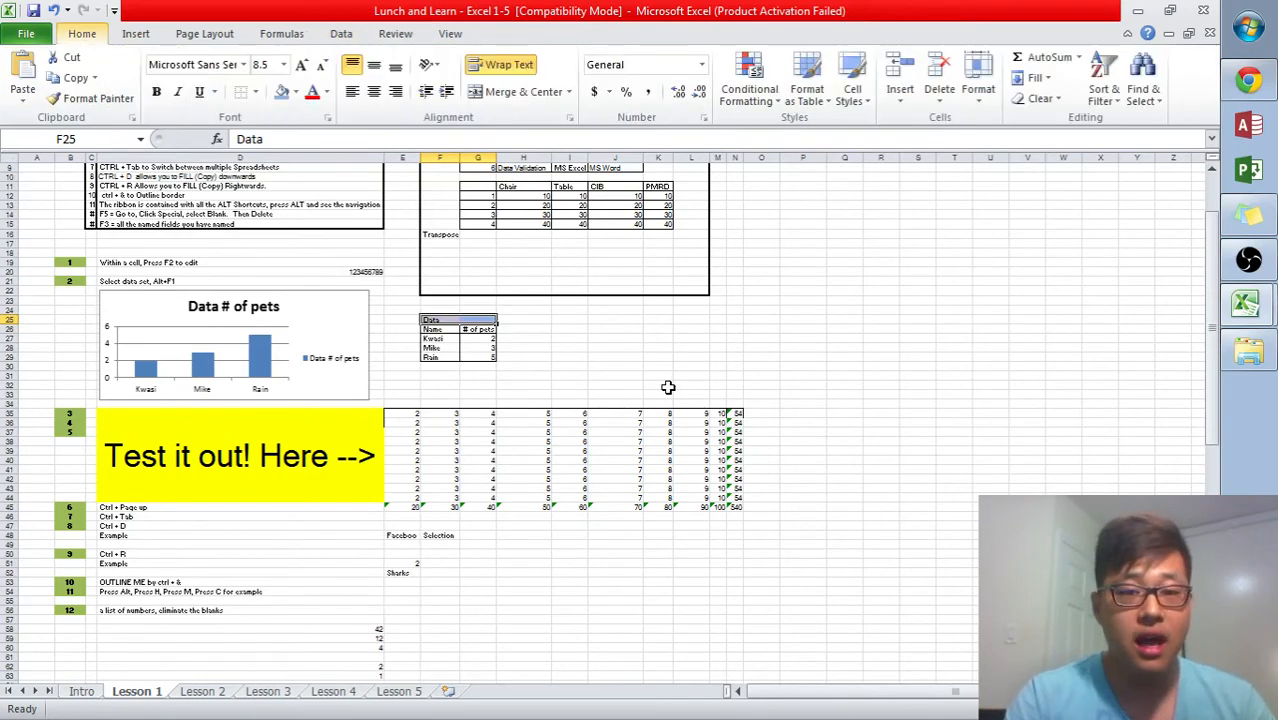
pyautogui.hotkey('alt', 'h')
pyautogui.press('m')
pyautogui.press('c')
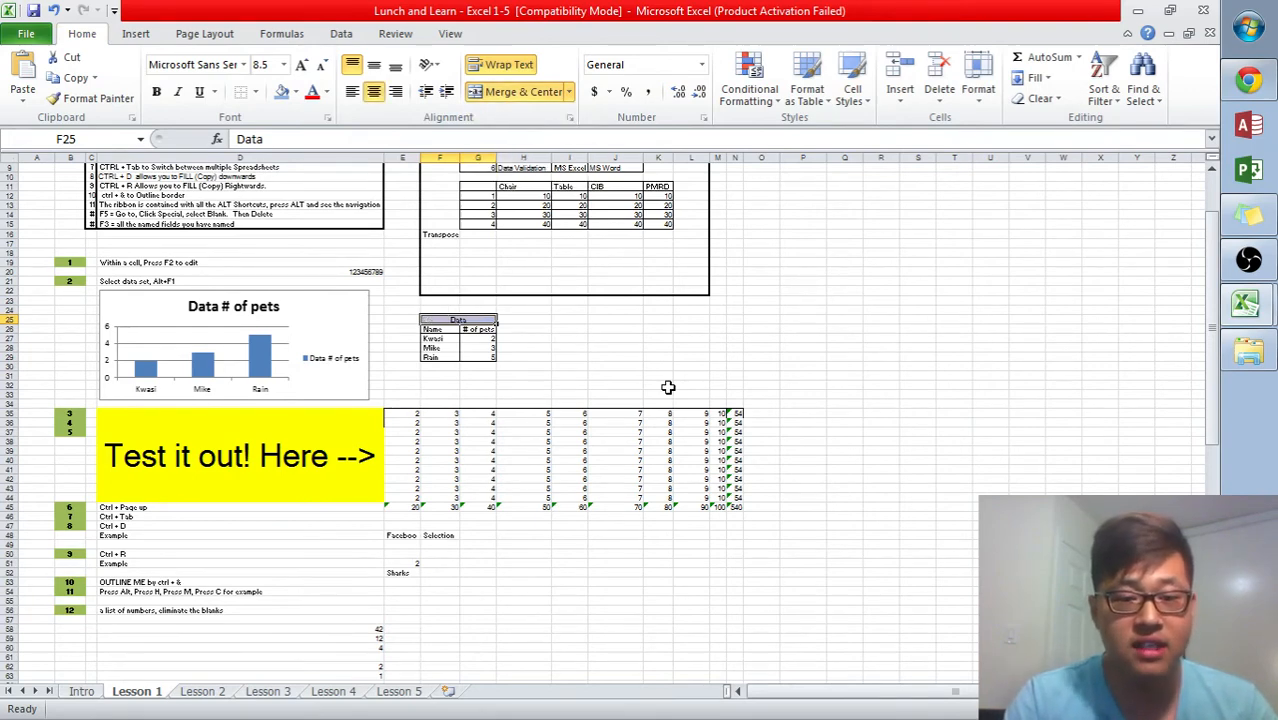
# - Move through the test table cells, jumping to its edges, and continue down to the list of numbers
pyautogui.click(570, 394)
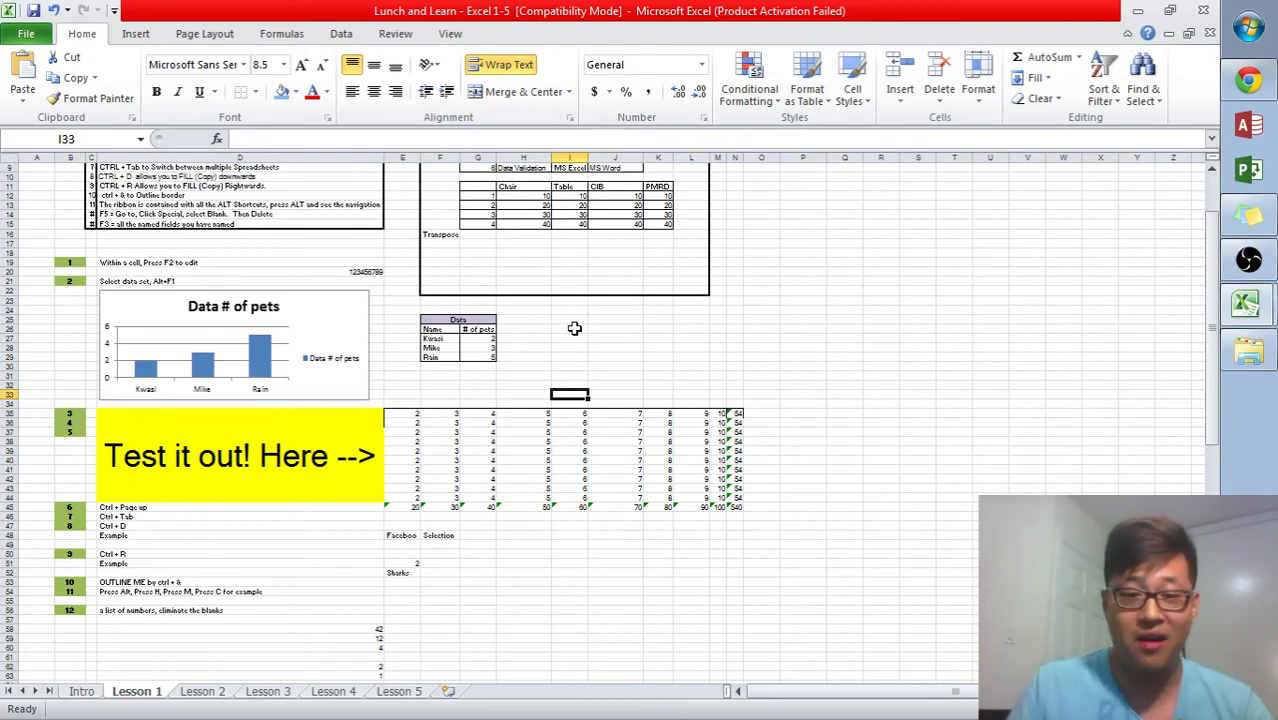
pyautogui.press('Down')
pyautogui.press('Down')
pyautogui.press('Down')
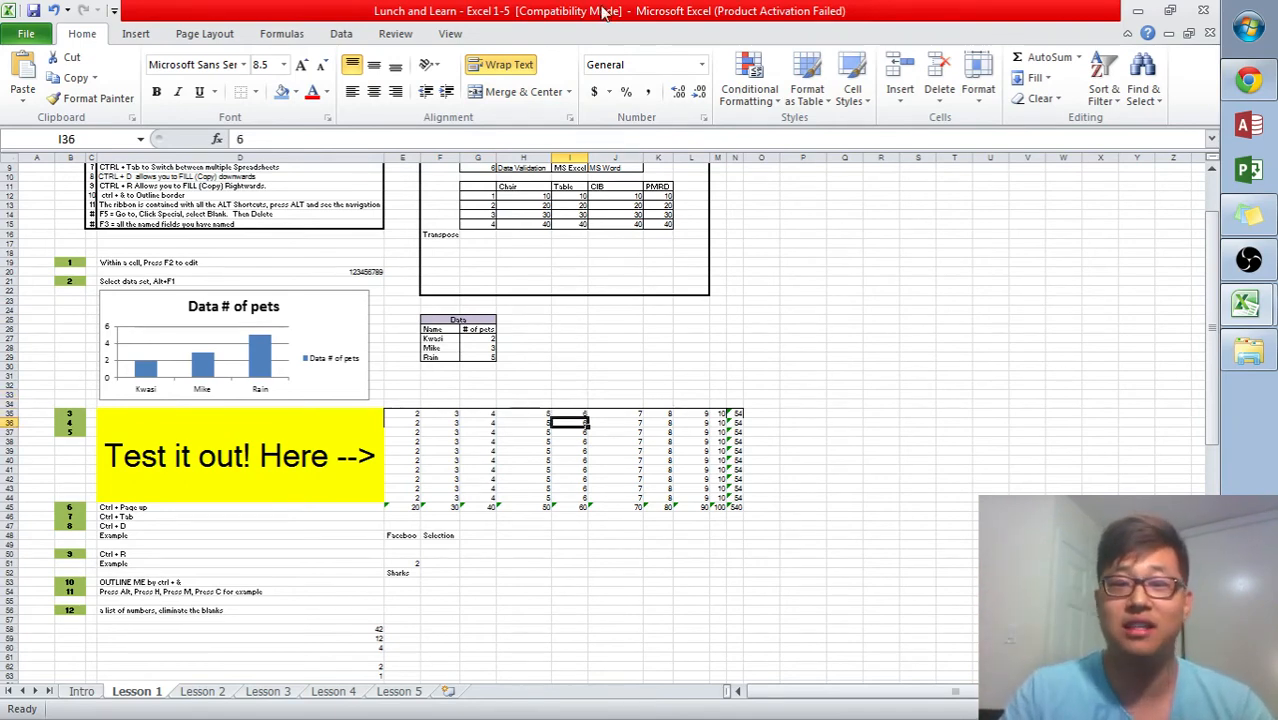
pyautogui.press('Left')
pyautogui.press('Down')
pyautogui.press('Left')
pyautogui.hotkey('ctrl', 'Down')
pyautogui.hotkey('ctrl', 'Right')
pyautogui.press('Left')
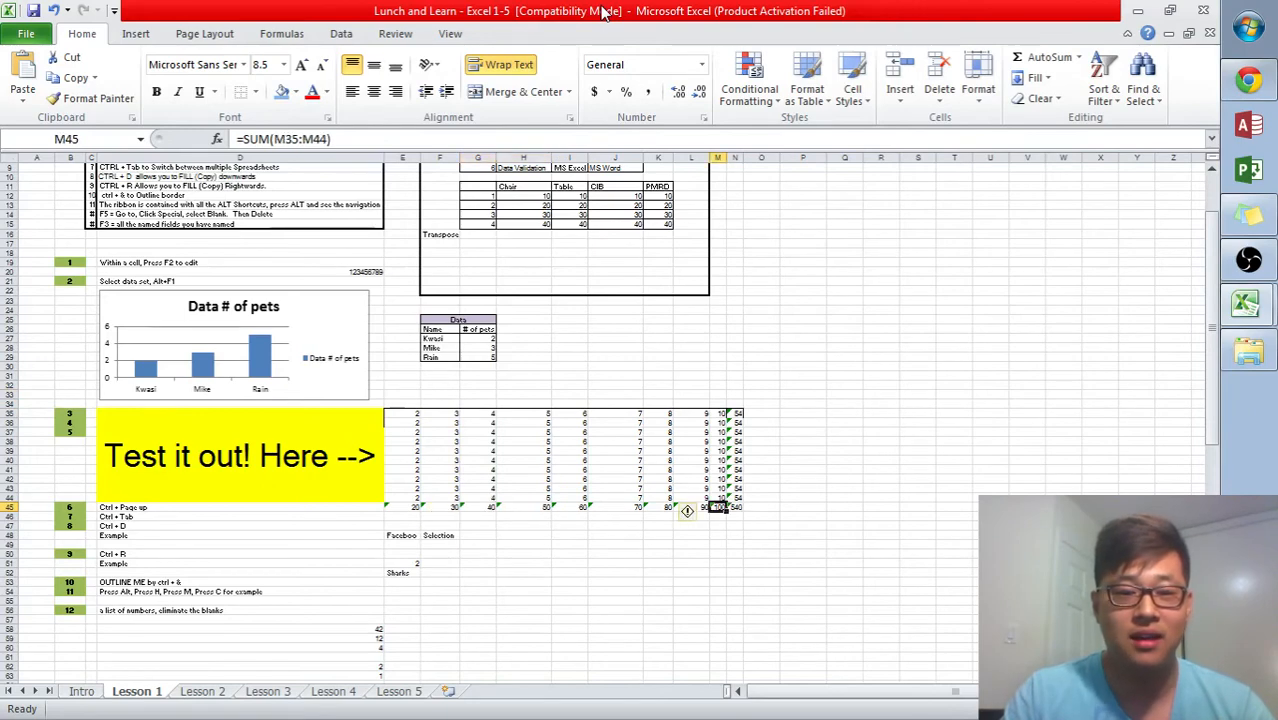
pyautogui.hotkey('ctrl', 'Left')
pyautogui.hotkey('ctrl', 'Left')
pyautogui.press('Right')
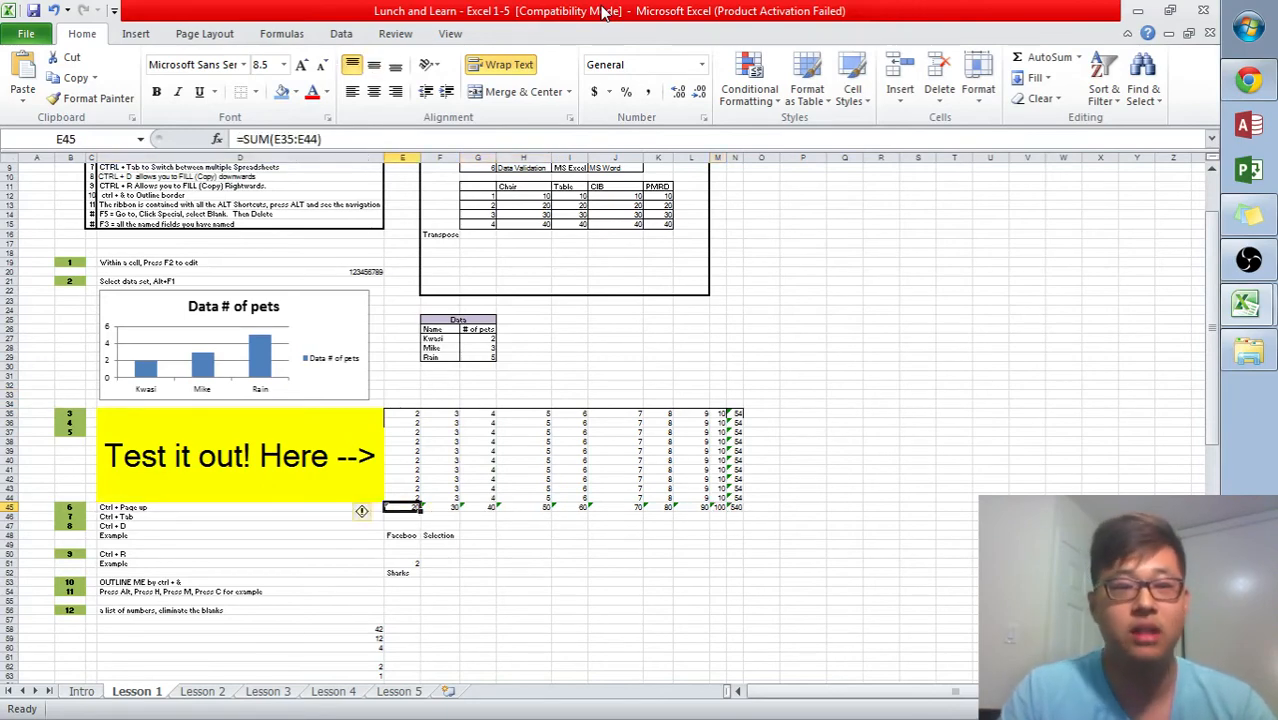
pyautogui.press('Left')
pyautogui.press('Down')
pyautogui.press('Down')
pyautogui.press('Down')
pyautogui.press('Down')
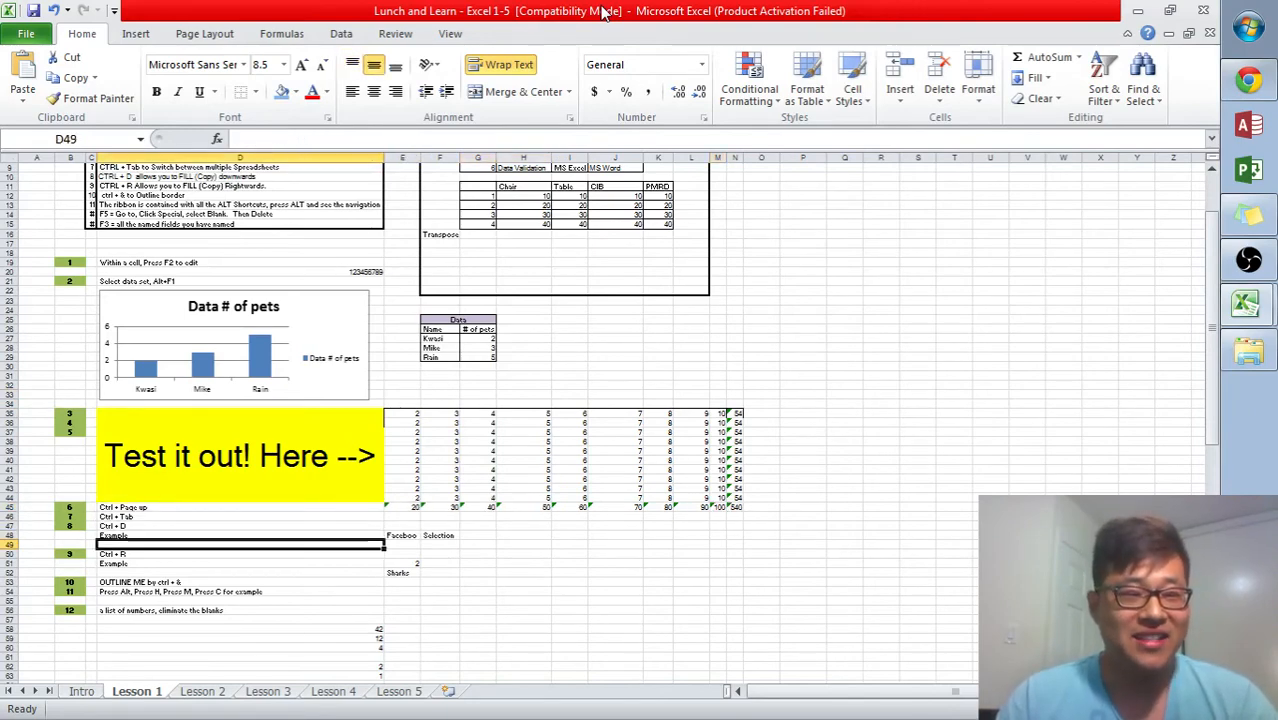
pyautogui.press('Down')
pyautogui.press('Down')
pyautogui.press('Down')
pyautogui.press('Down')
pyautogui.press('Down')
pyautogui.press('Down')
pyautogui.press('Down')
pyautogui.press('Down')
pyautogui.press('Down')
pyautogui.press('Down')
pyautogui.press('Down')
pyautogui.press('Up')
pyautogui.press('Up')
pyautogui.press('Up')
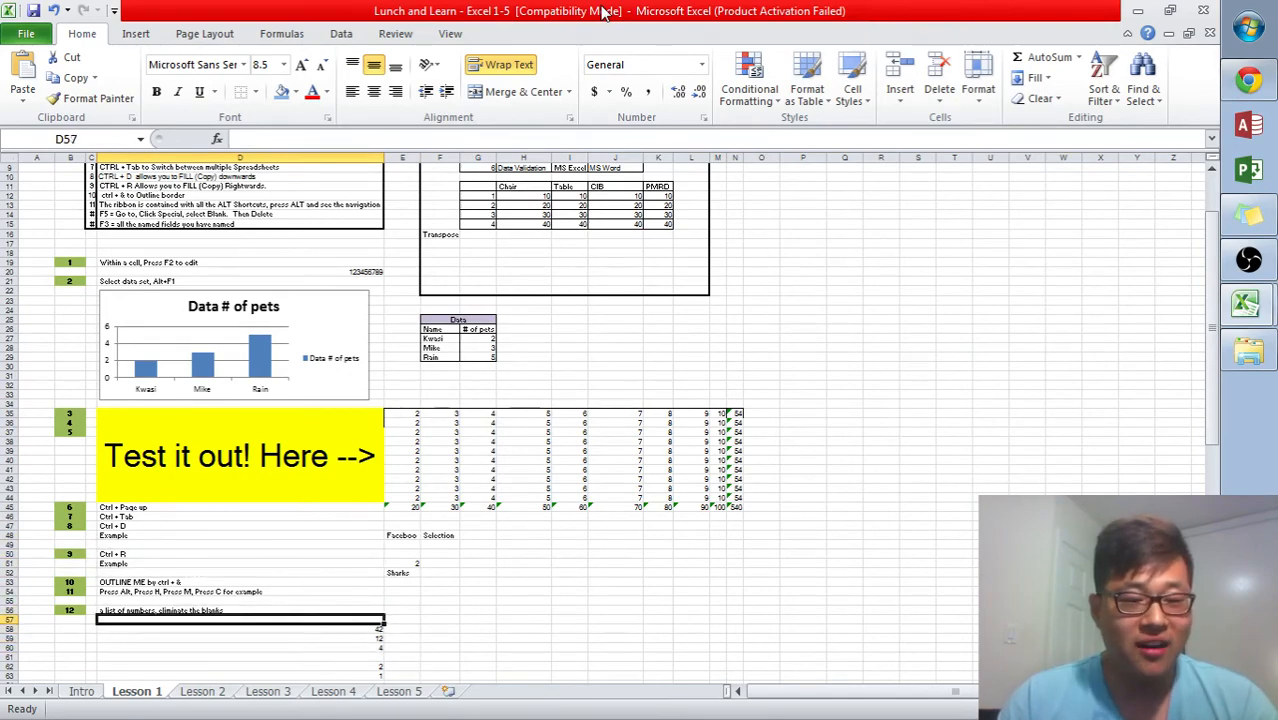
# - Select the number list D57:D75, pick only its blank cells with Go To Special, and delete them
pyautogui.hotkey('shift', 'Down')
pyautogui.hotkey('shift', 'Down')
pyautogui.hotkey('shift', 'Down')
pyautogui.hotkey('shift', 'Down')
pyautogui.hotkey('shift', 'Down')
pyautogui.hotkey('shift', 'Down')
pyautogui.hotkey('shift', 'Down')
pyautogui.hotkey('shift', 'Down')
pyautogui.hotkey('shift', 'Down')
pyautogui.hotkey('shift', 'Down')
pyautogui.hotkey('shift', 'Down')
pyautogui.hotkey('shift', 'Down')
pyautogui.hotkey('shift', 'Down')
pyautogui.hotkey('shift', 'Down')
pyautogui.hotkey('shift', 'Down')
pyautogui.hotkey('shift', 'Down')
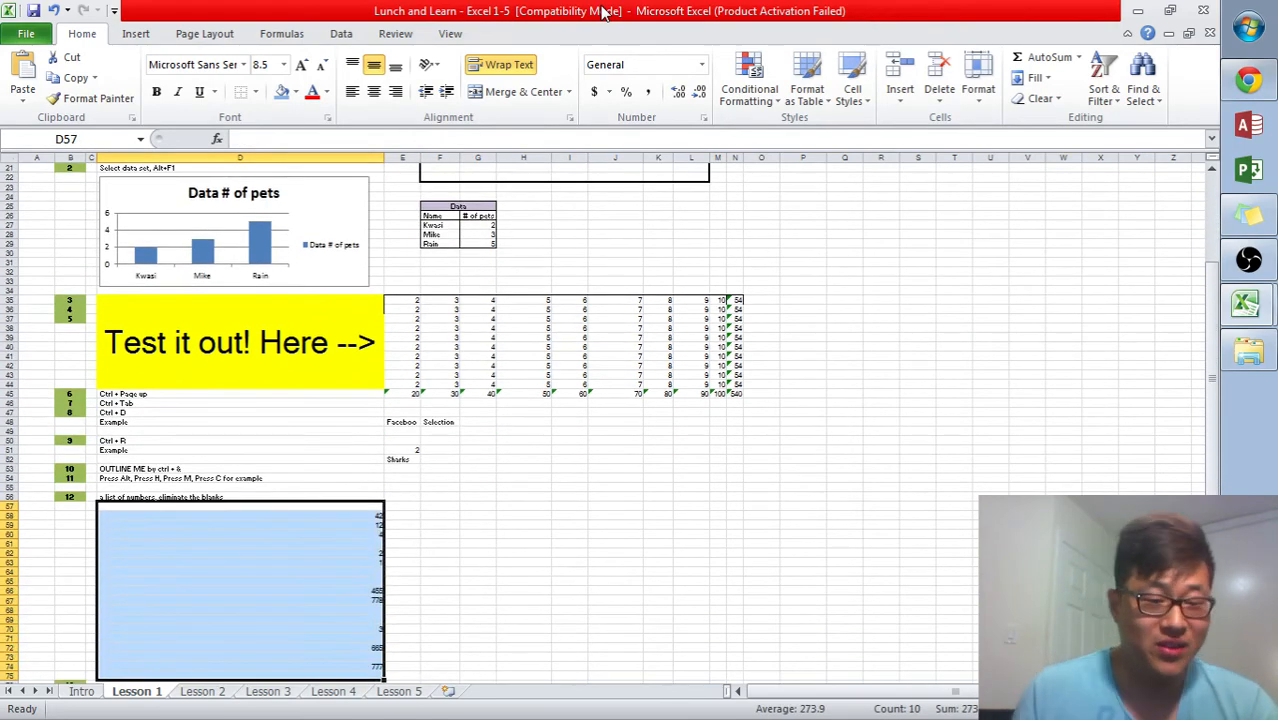
pyautogui.scroll(3, 385, 358)
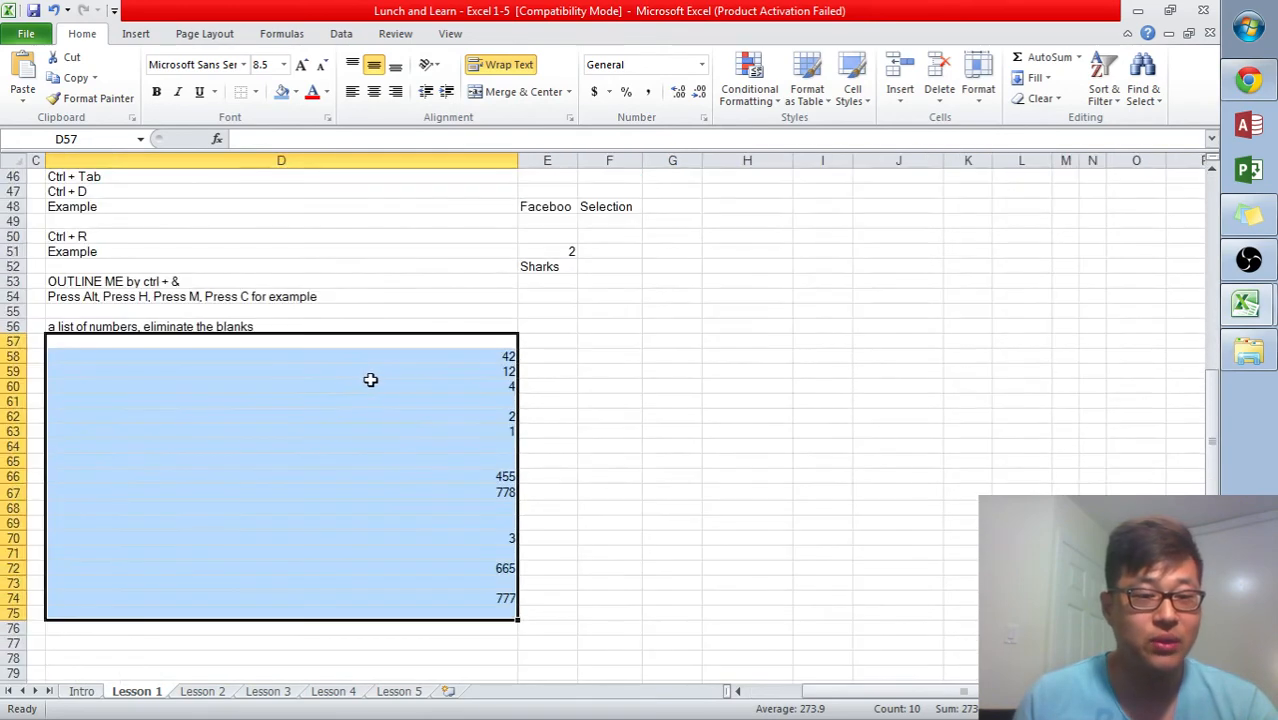
pyautogui.hscroll(-2, 340, 370)
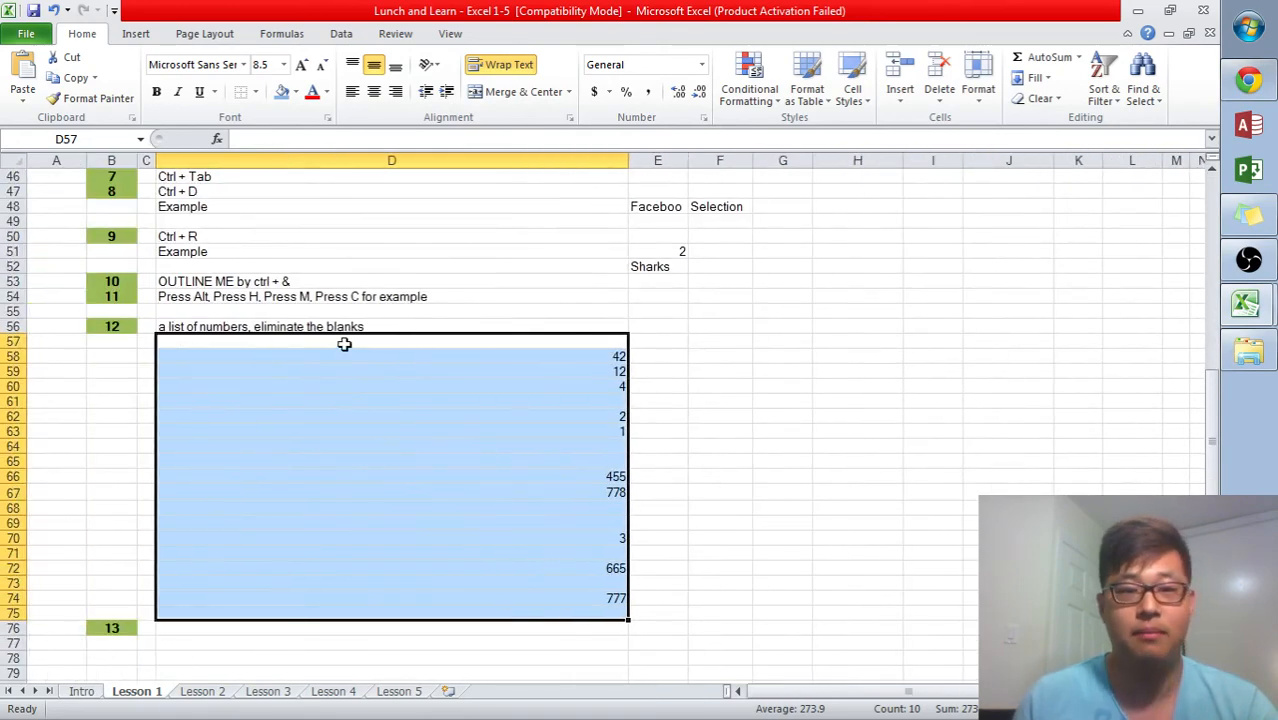
pyautogui.click(790, 357)
pyautogui.moveTo(617, 342); pyautogui.dragTo(591, 606)
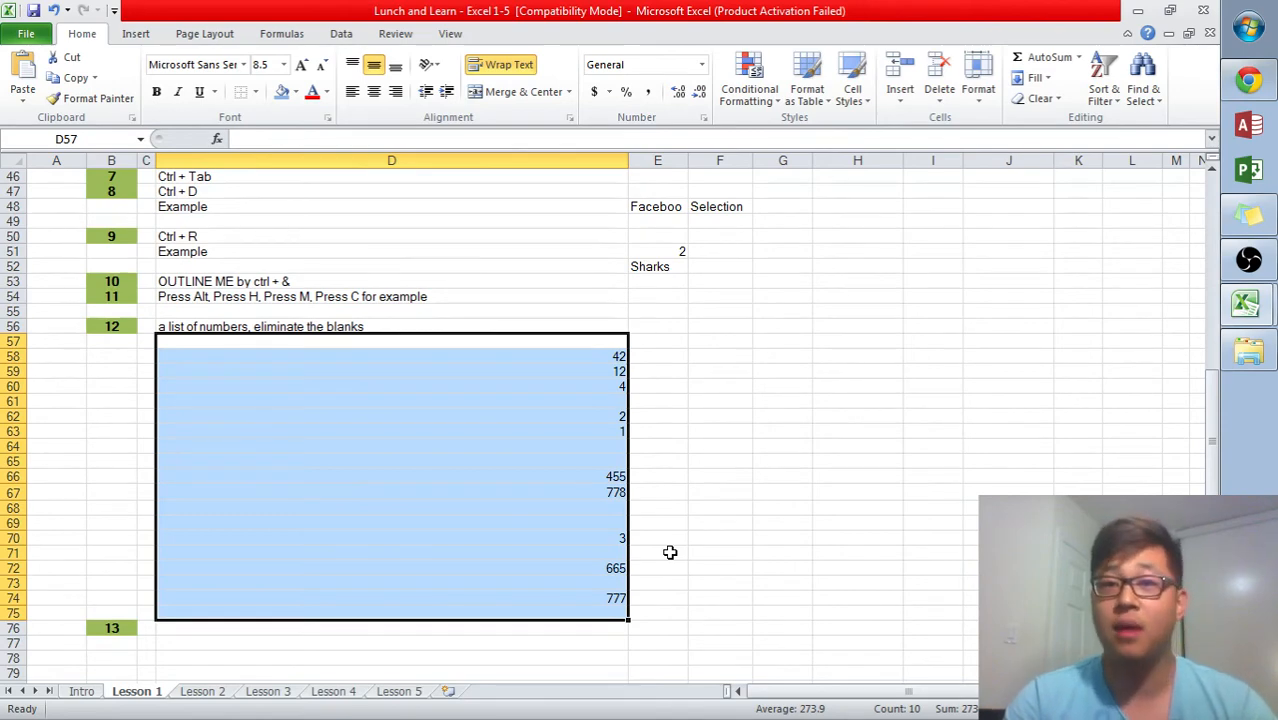
pyautogui.click(599, 342)
pyautogui.click(603, 402)
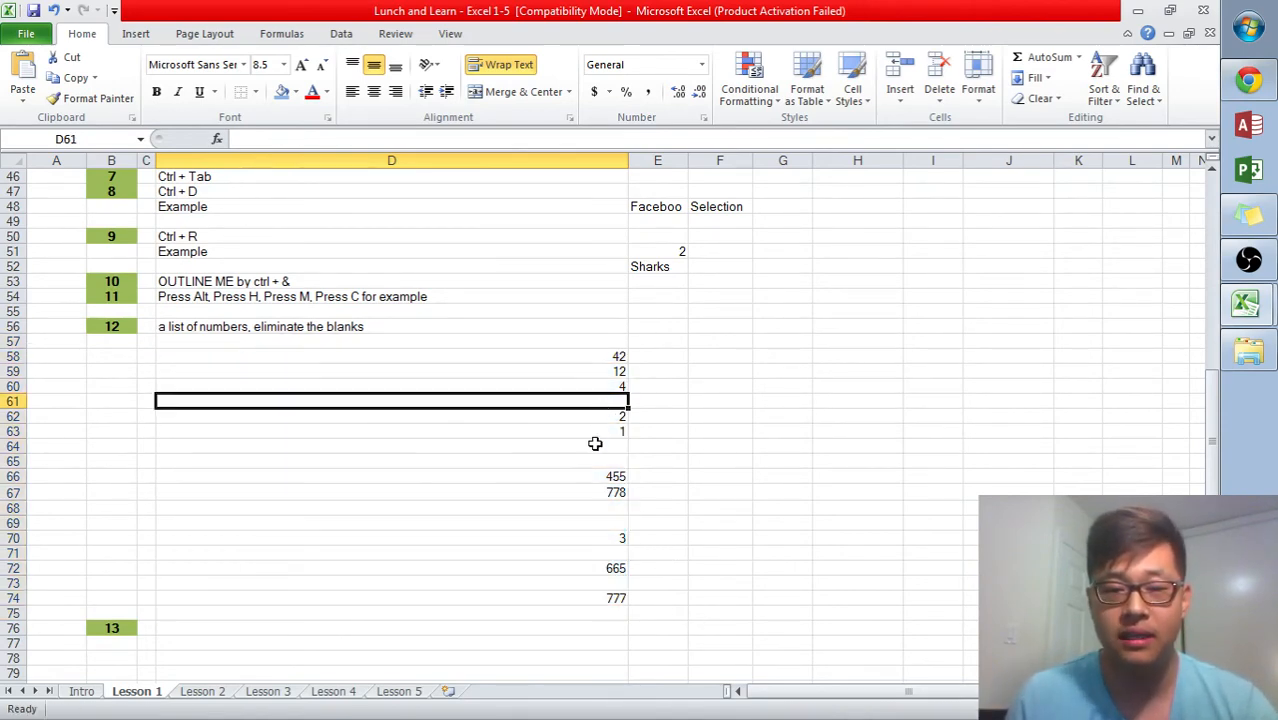
pyautogui.click(593, 443)
pyautogui.click(584, 462)
pyautogui.moveTo(602, 346); pyautogui.dragTo(600, 612)
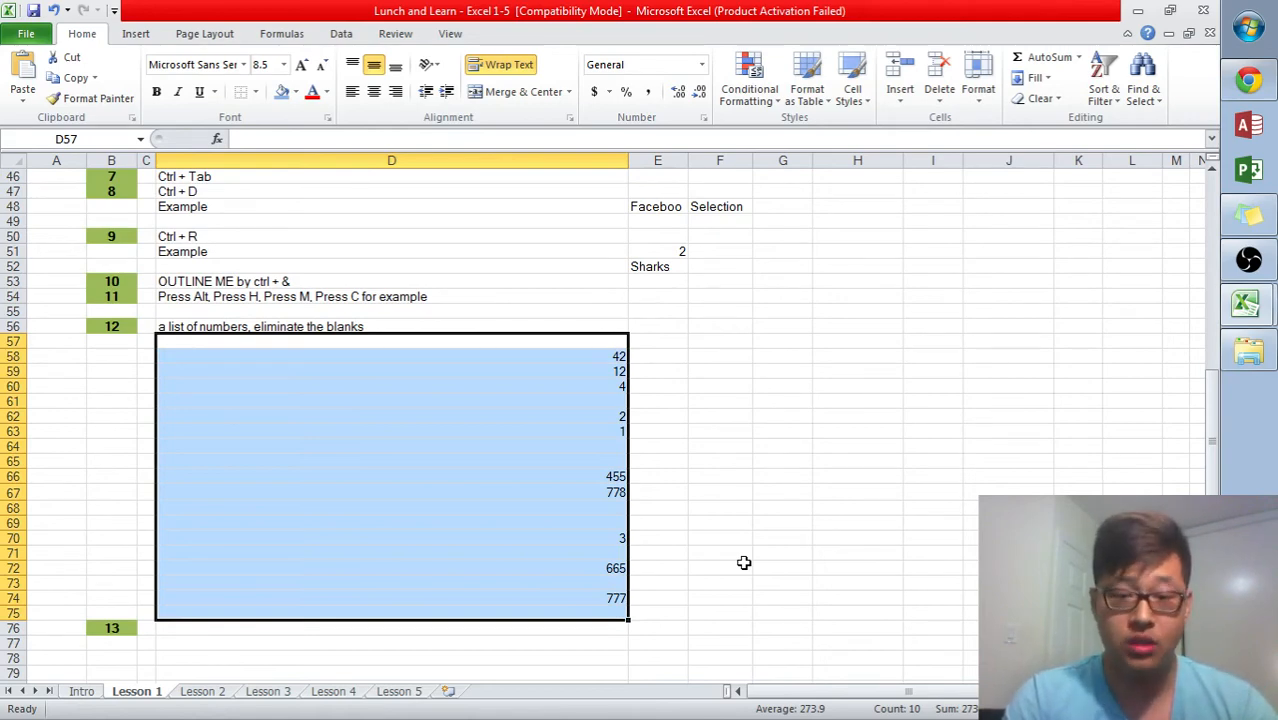
pyautogui.hotkey('ctrl', 'g')
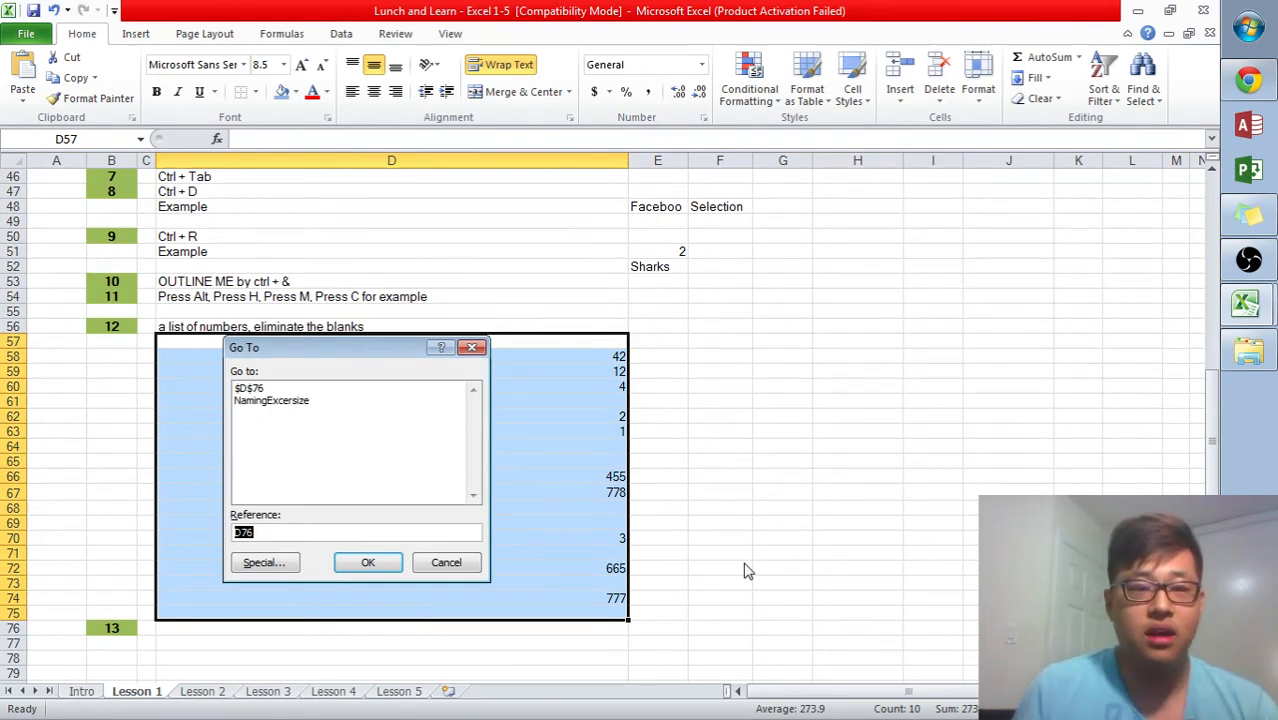
pyautogui.click(253, 566)
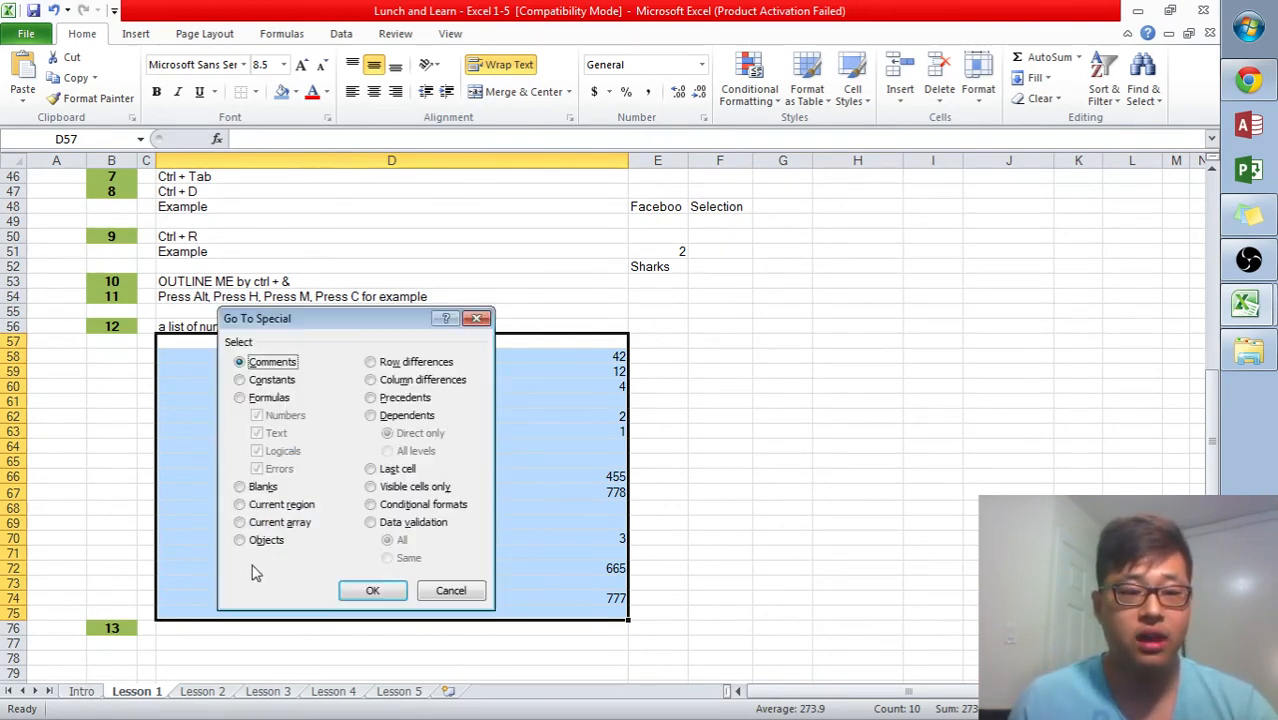
pyautogui.click(263, 487)
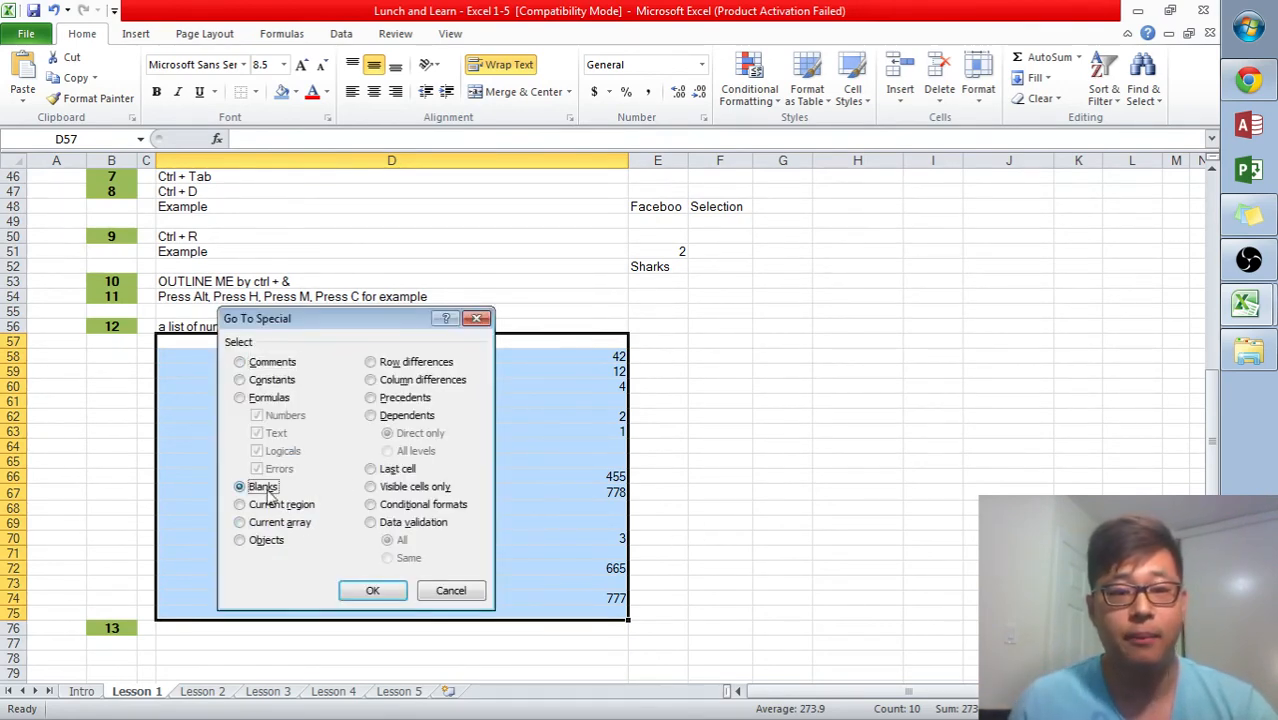
pyautogui.click(372, 591)
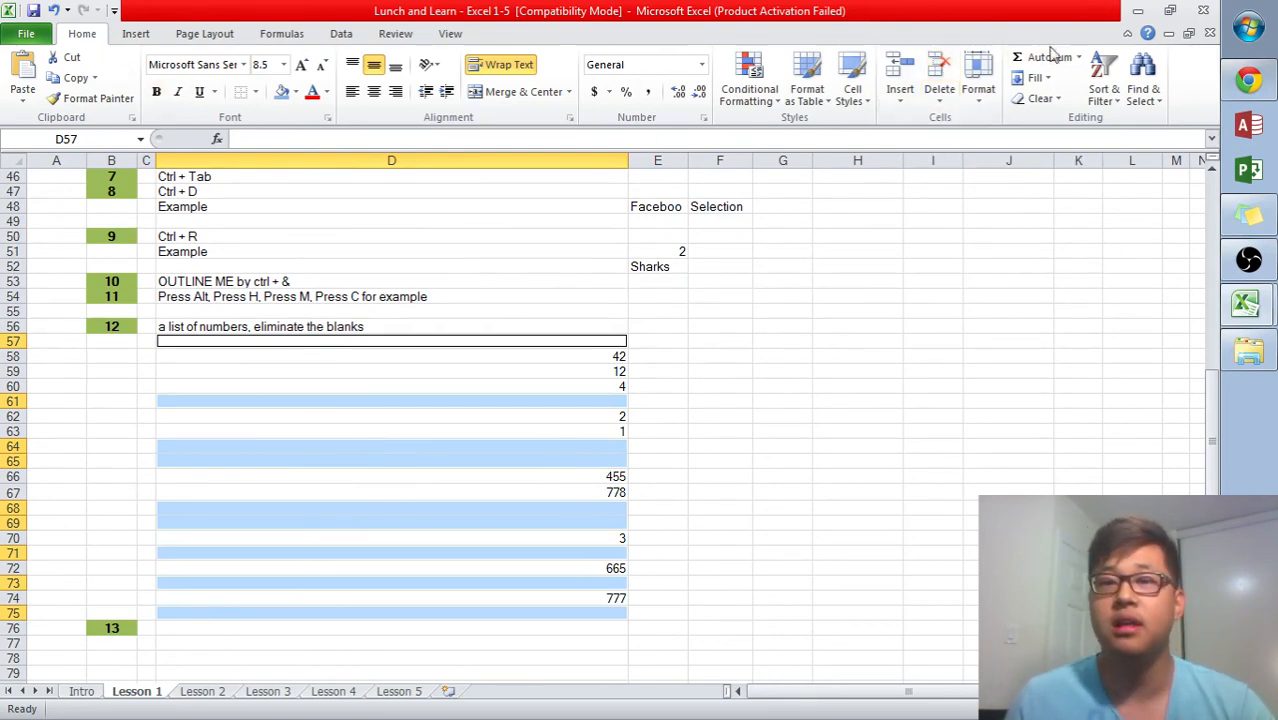
pyautogui.click(939, 68)
pyautogui.click(706, 338)
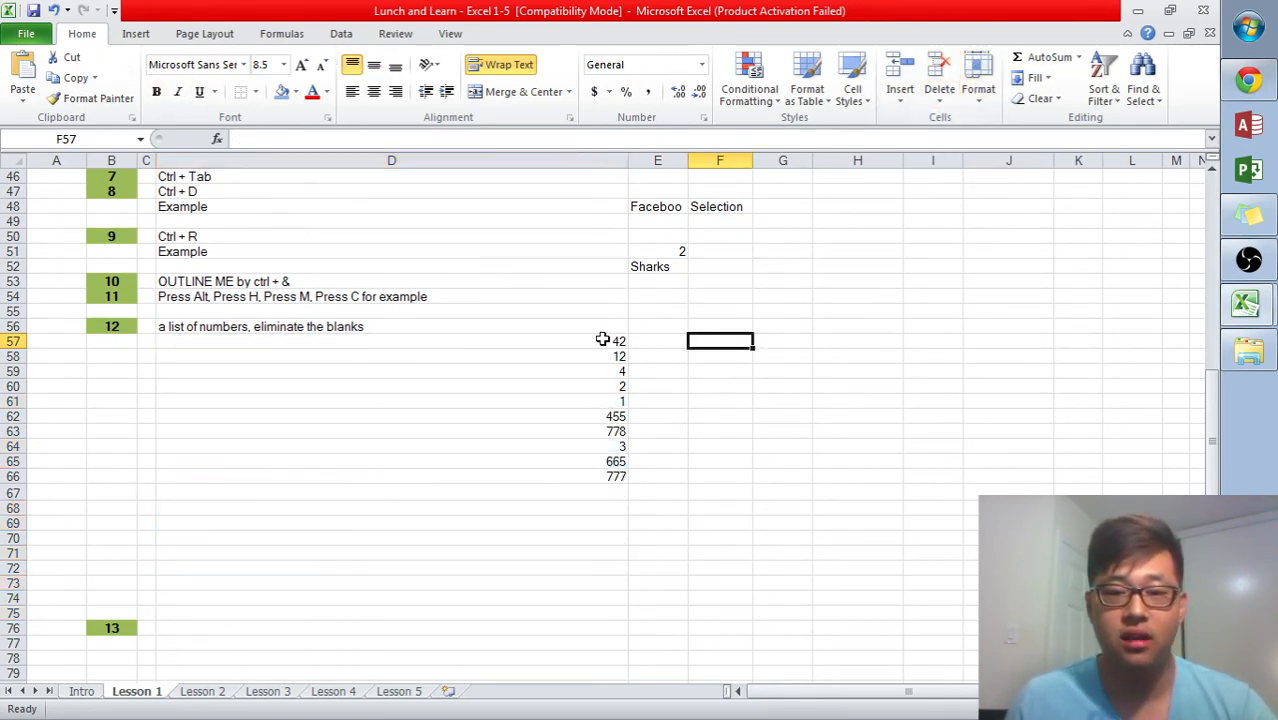
# - Select the compacted number list and move cell by cell around it
pyautogui.moveTo(602, 341); pyautogui.dragTo(576, 474)
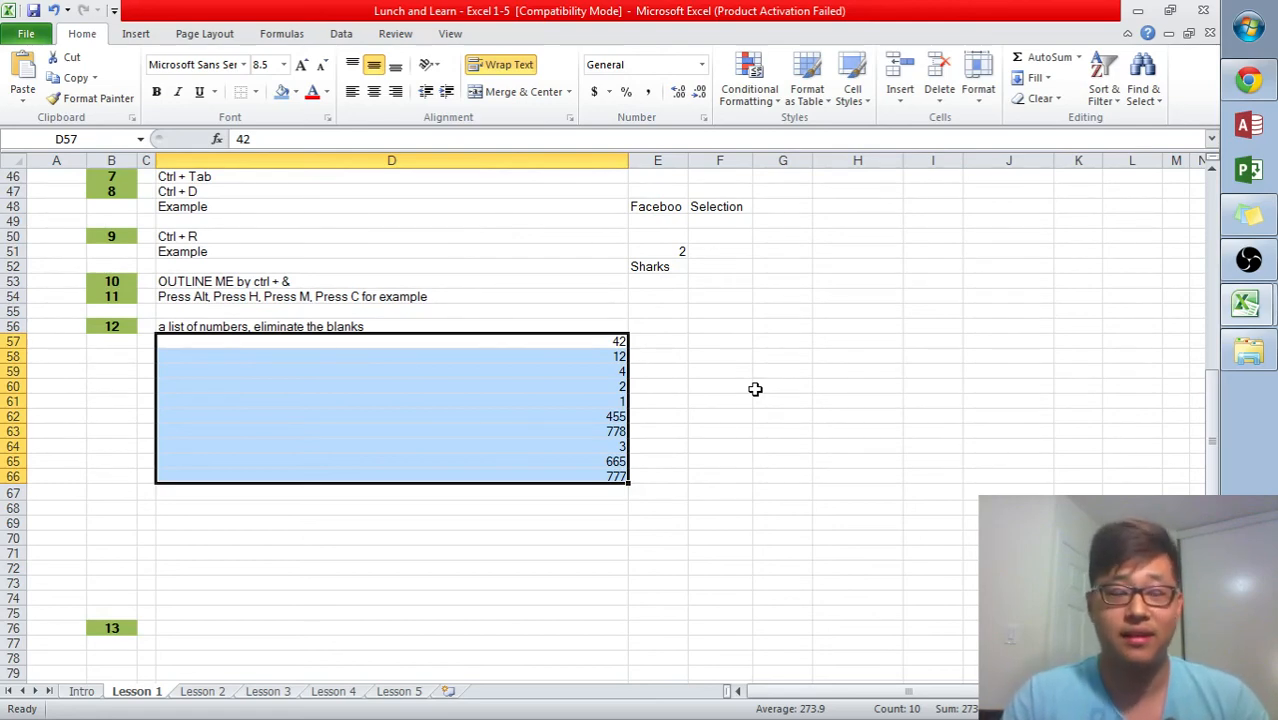
pyautogui.press('Right')
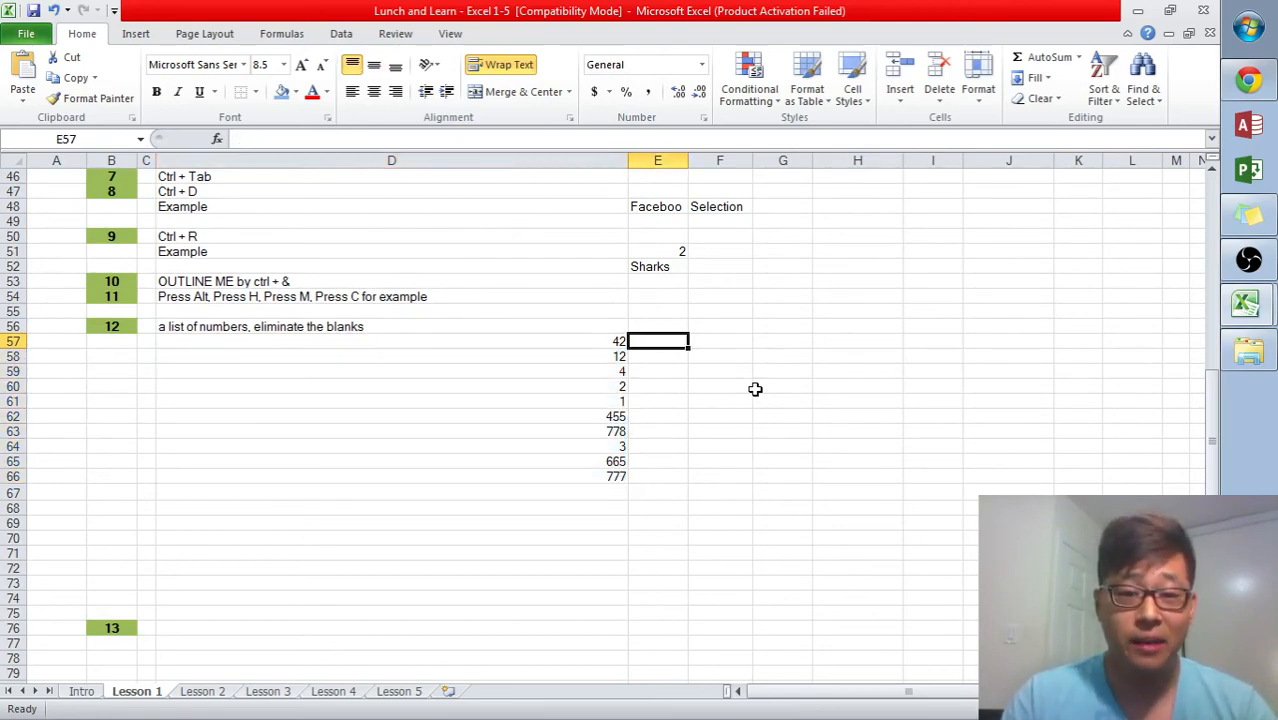
pyautogui.press('Right')
pyautogui.press('Right')
pyautogui.press('Down')
pyautogui.press('Down')
pyautogui.press('Down')
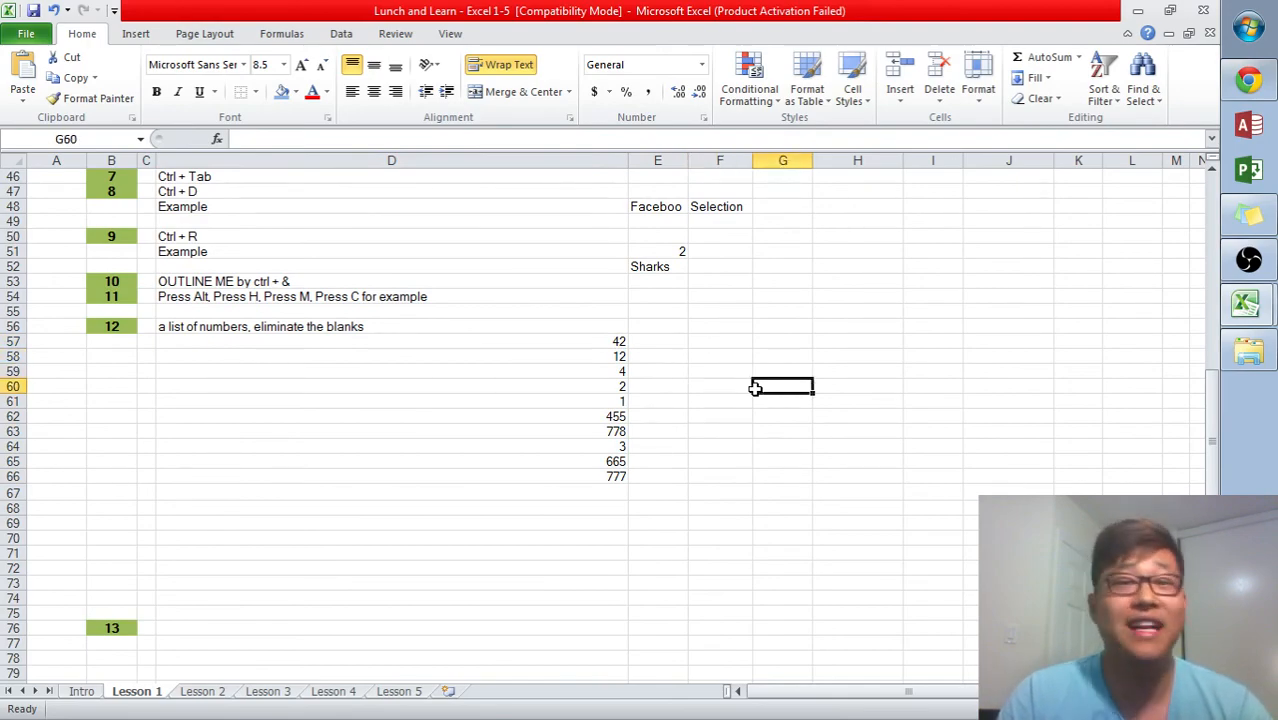
pyautogui.press('Down')
pyautogui.press('Down')
pyautogui.press('Down')
pyautogui.press('Down')
pyautogui.press('Left')
pyautogui.press('Left')
pyautogui.press('Left')
pyautogui.press('Down')
pyautogui.press('Down')
pyautogui.press('Down')
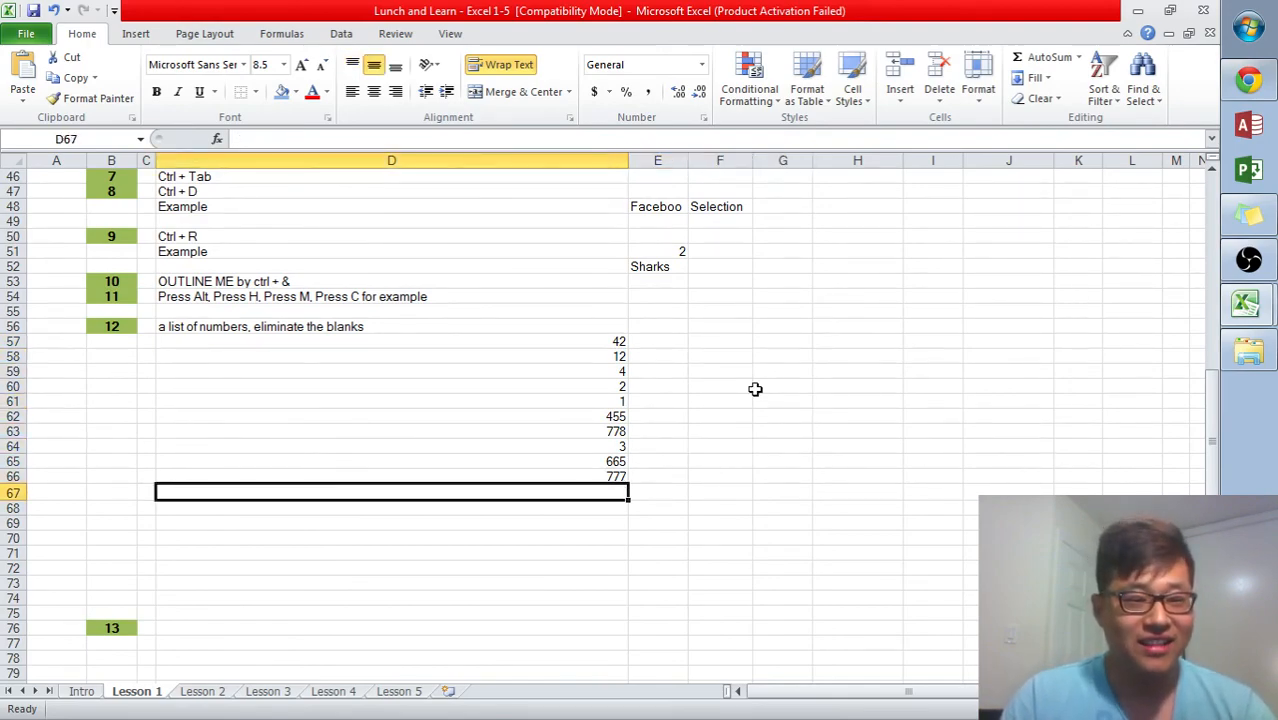
pyautogui.scroll(-2, 602, 506)
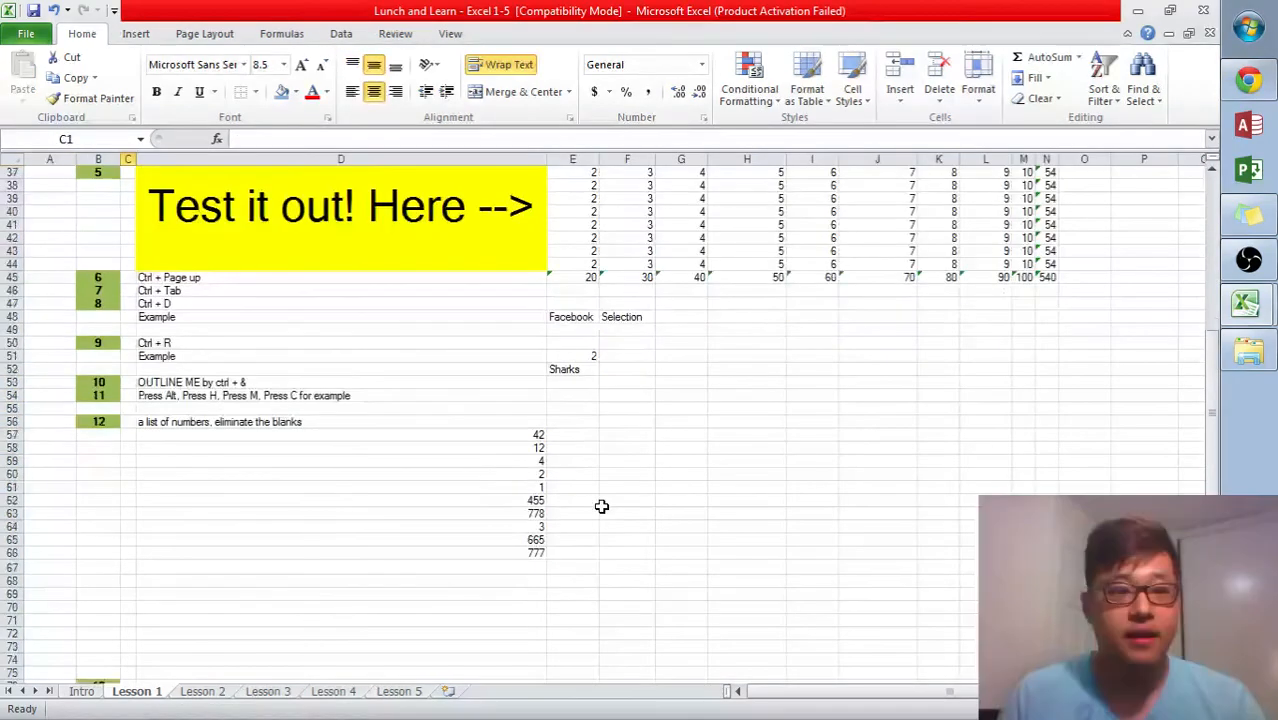
pyautogui.scroll(2, 601, 506)
pyautogui.scroll(10, 601, 506)
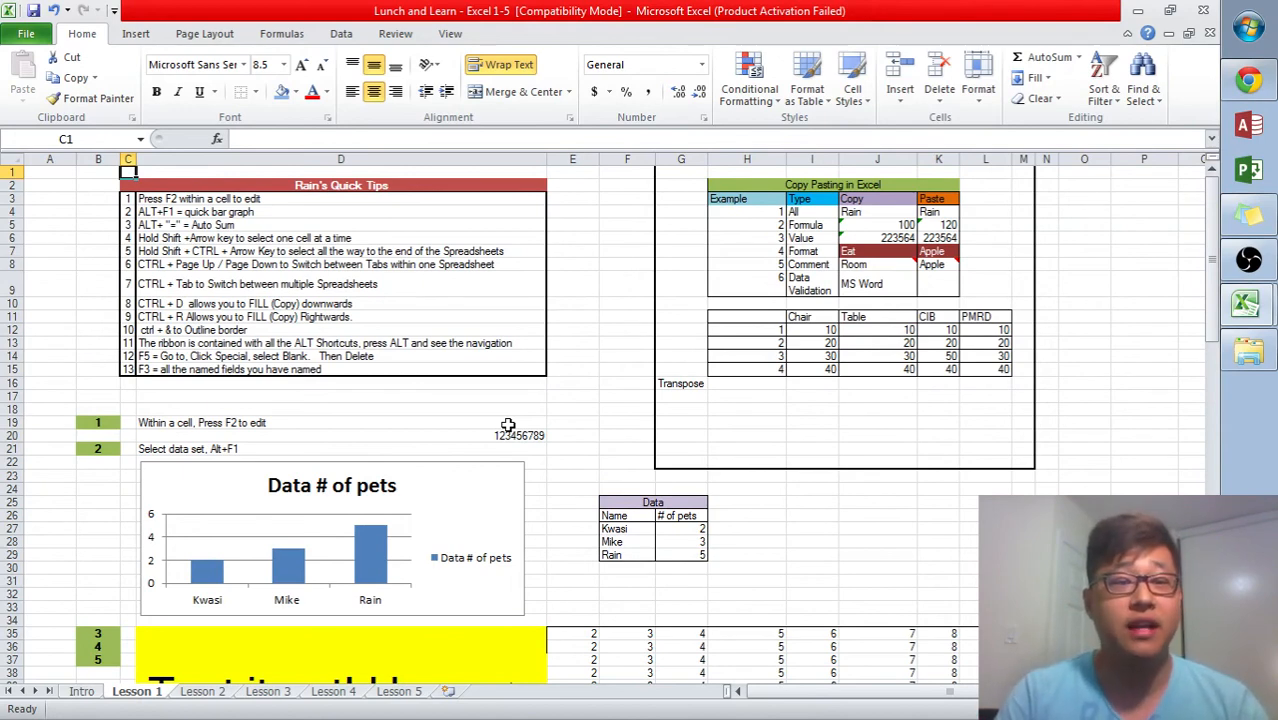
# - Switch to the browser and scroll through the Open Canada Top 10 Source Countries dataset page
pyautogui.click(1248, 80)
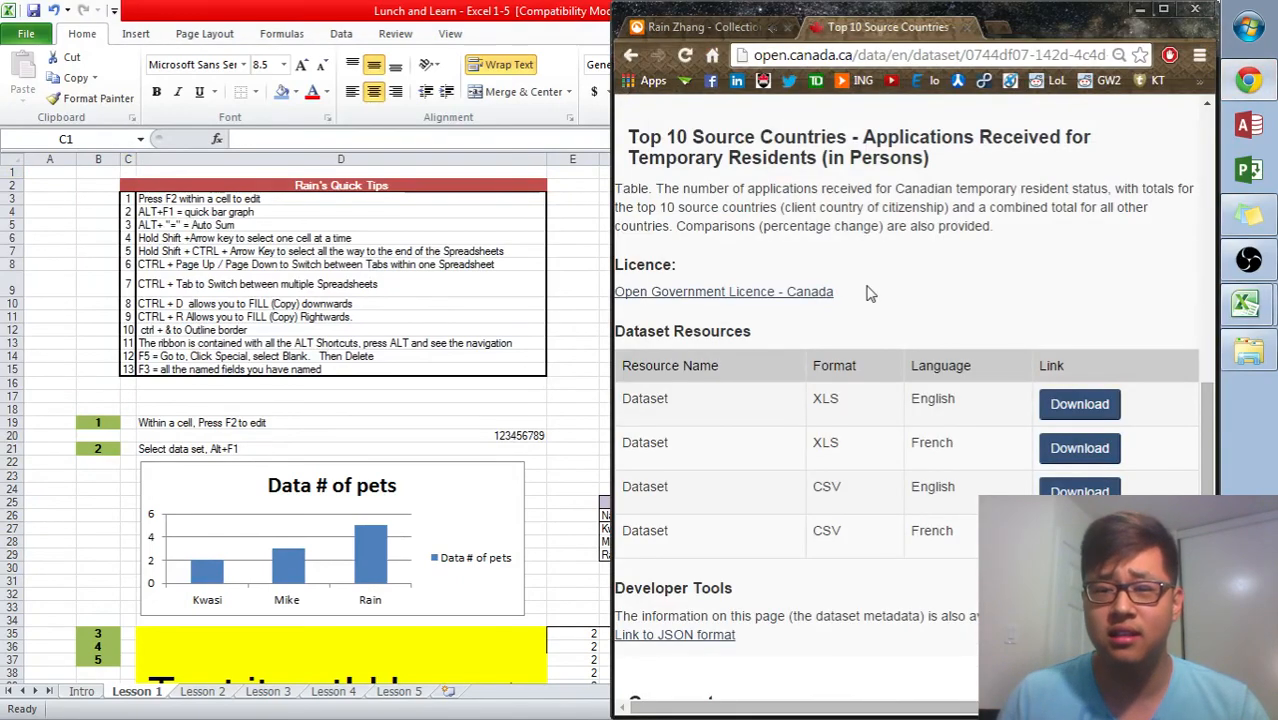
pyautogui.scroll(-2, 895, 345)
pyautogui.scroll(4, 898, 347)
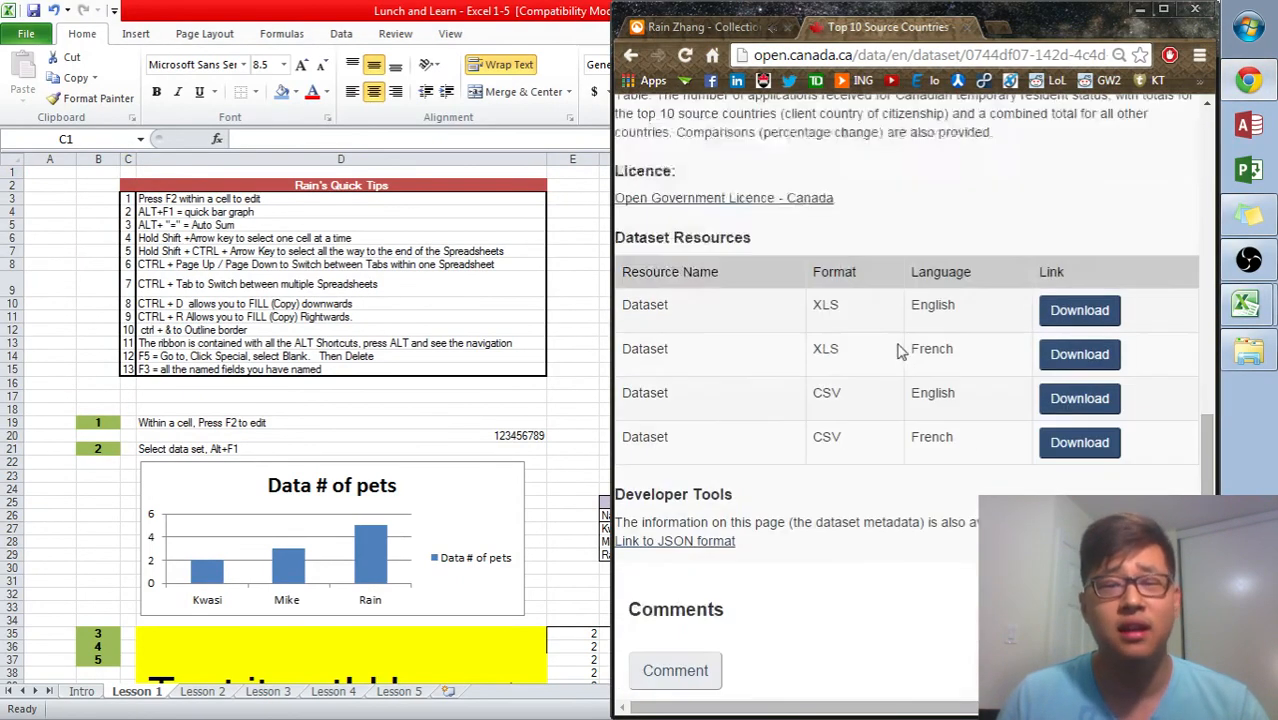
pyautogui.scroll(4, 900, 350)
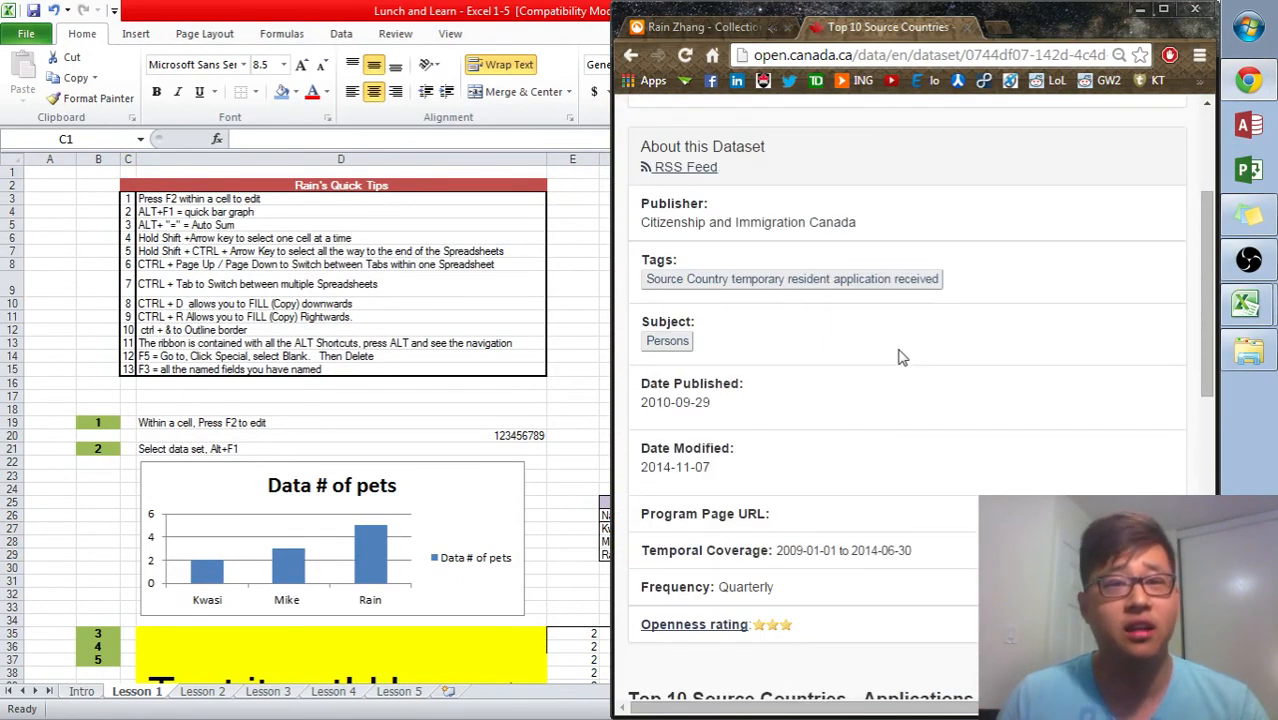
# - Switch to the MY2014 Fuel Consumption Ratings workbook and select HWY column cells, jumping to the column's ends
pyautogui.click(557, 268)
pyautogui.hotkey('ctrl', 'Tab')
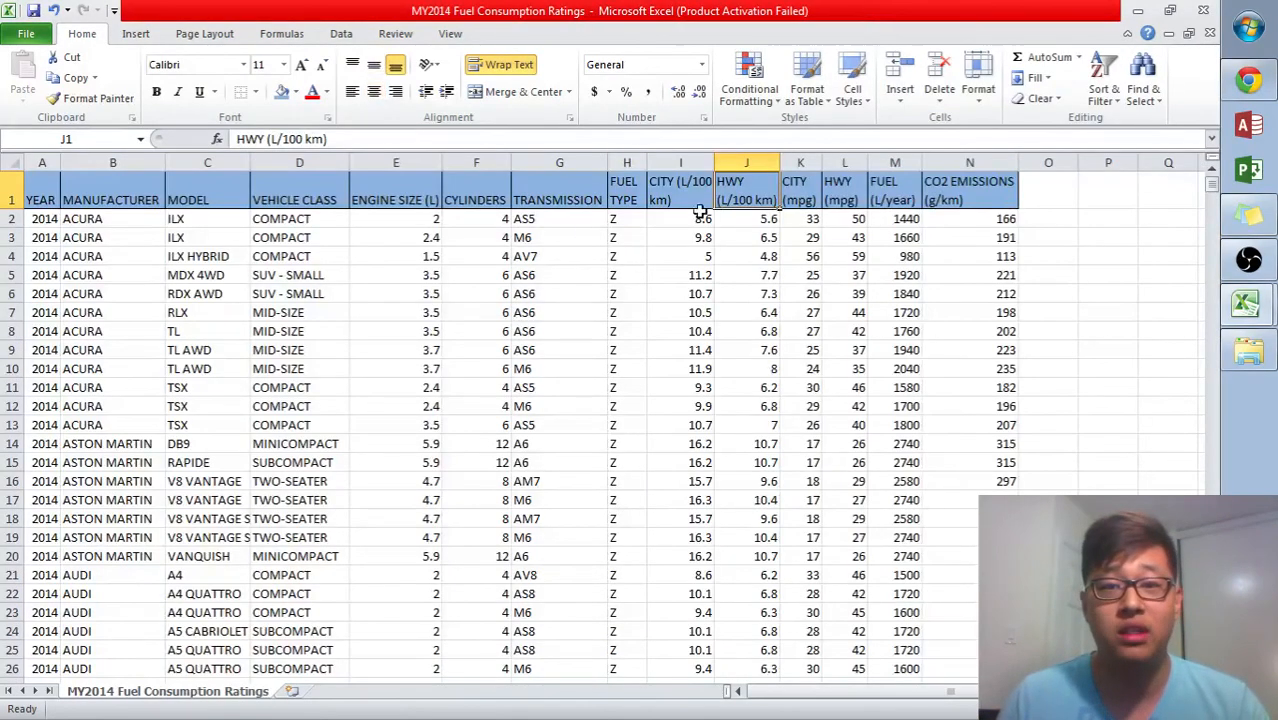
pyautogui.moveTo(717, 218); pyautogui.dragTo(717, 337)
pyautogui.click(735, 313)
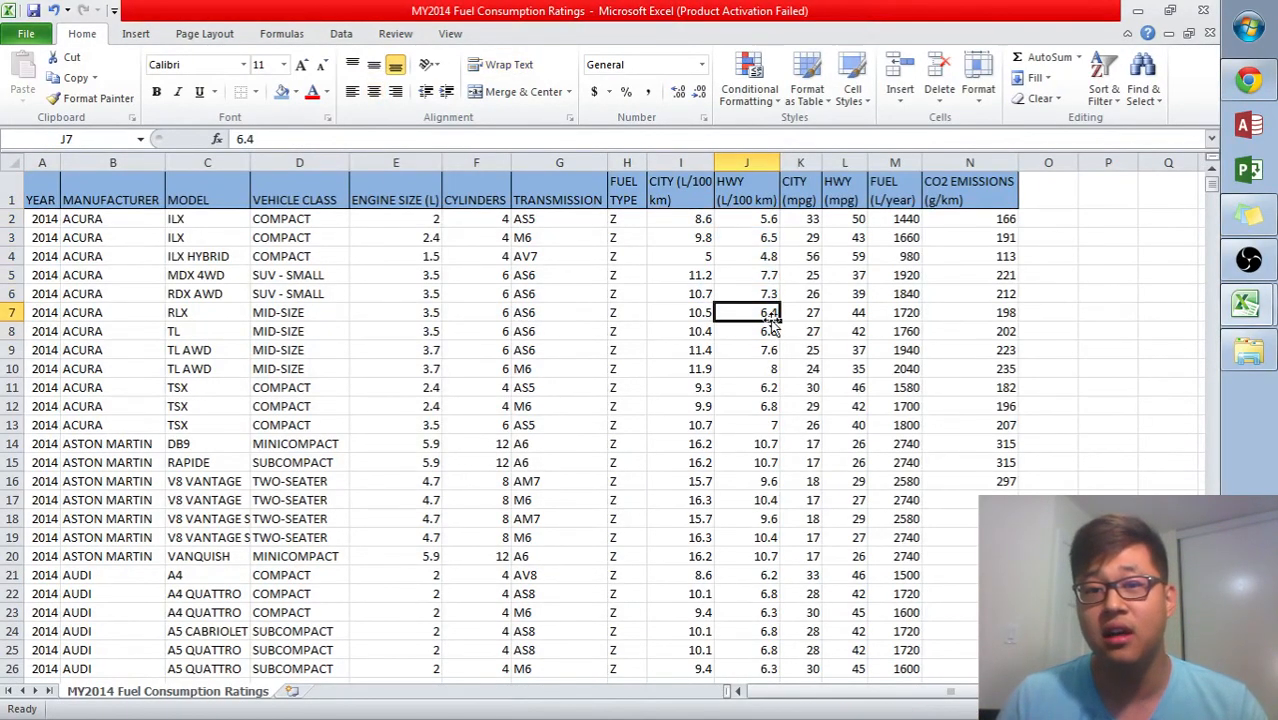
pyautogui.moveTo(771, 229); pyautogui.dragTo(760, 320)
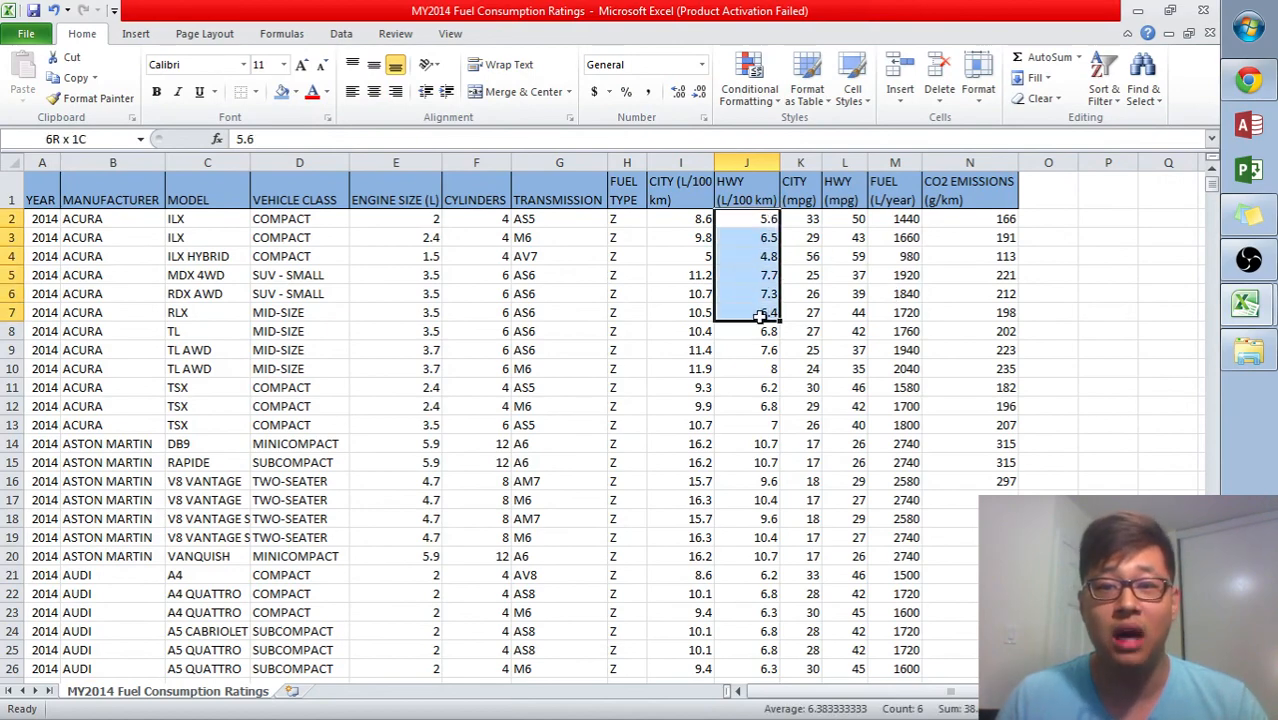
pyautogui.hotkey('ctrl', 'Down')
pyautogui.hotkey('ctrl', 'Up')
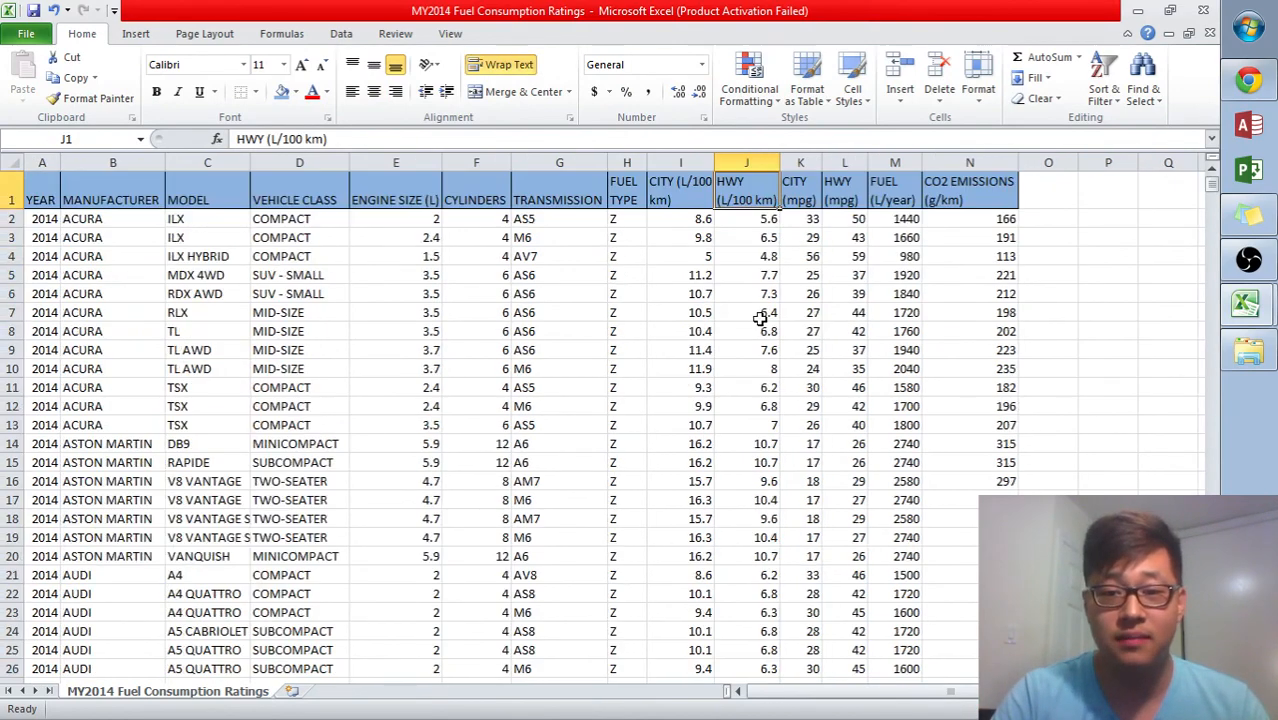